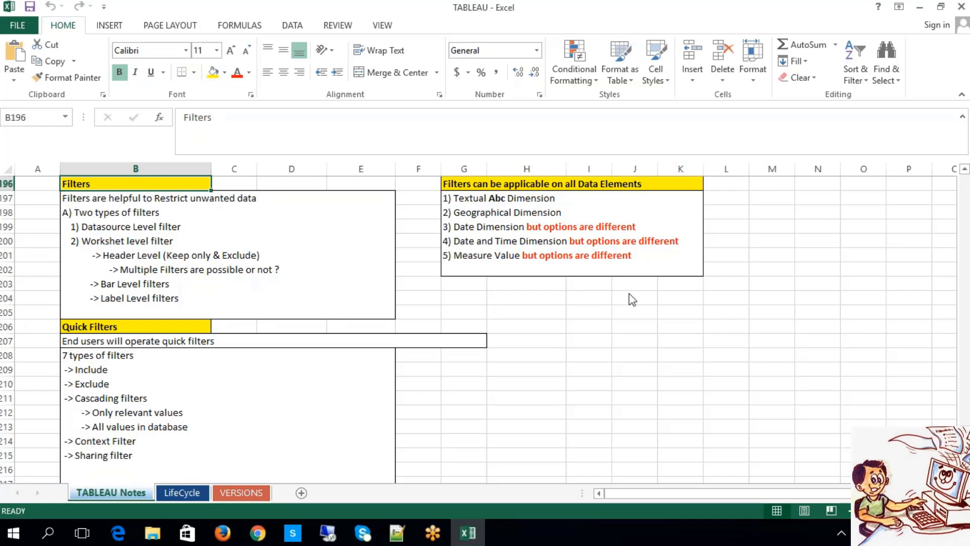
Go to the desktop, refresh it and launch Tableau 9.1
left_click(632, 299)
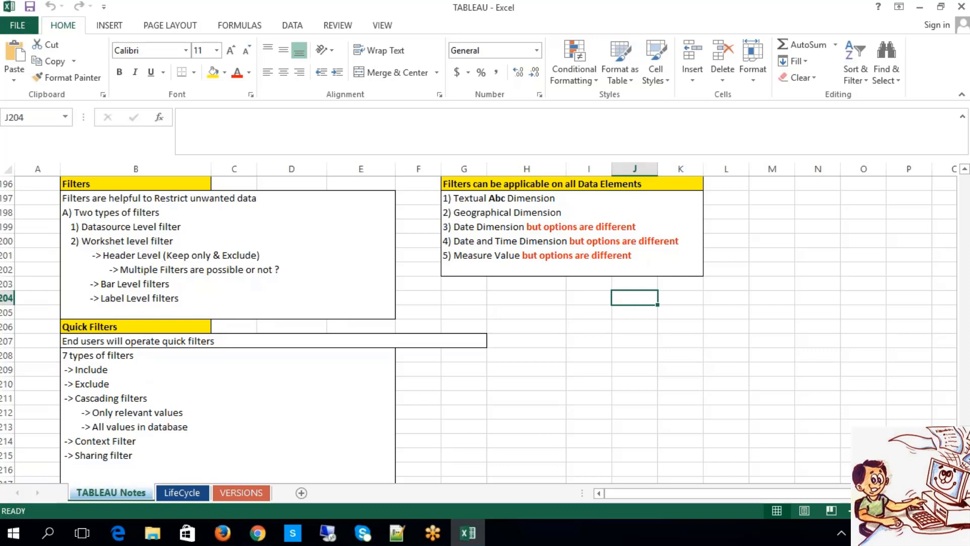
key("super+d")
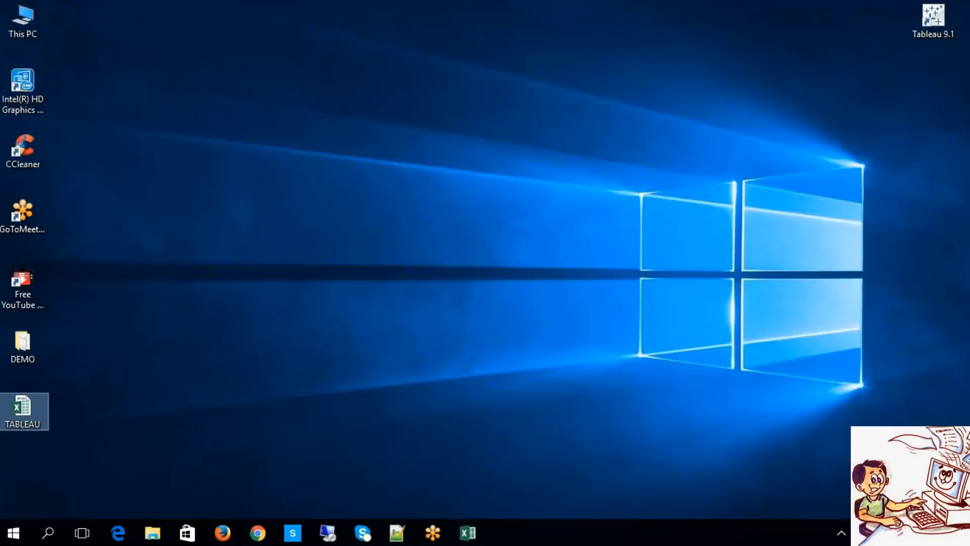
right_click(463, 207)
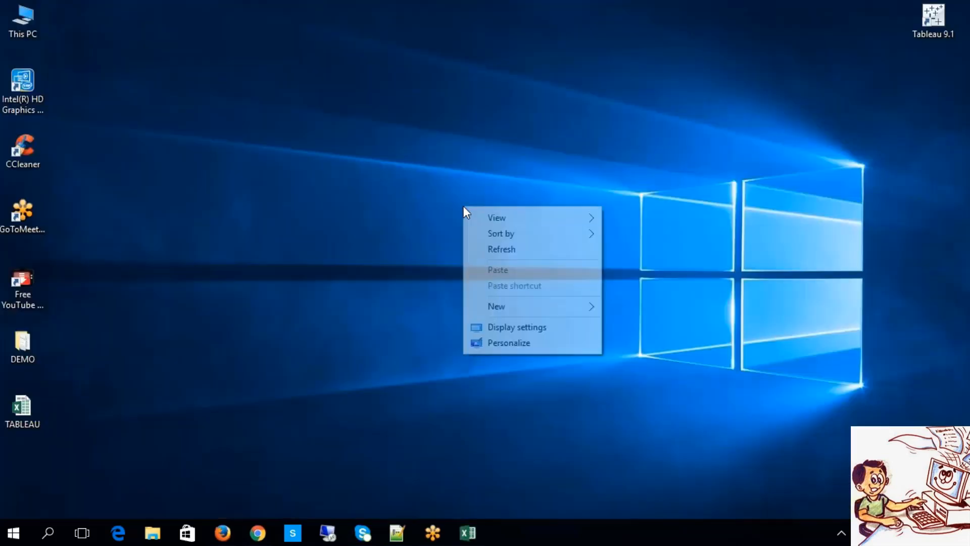
left_click(487, 249)
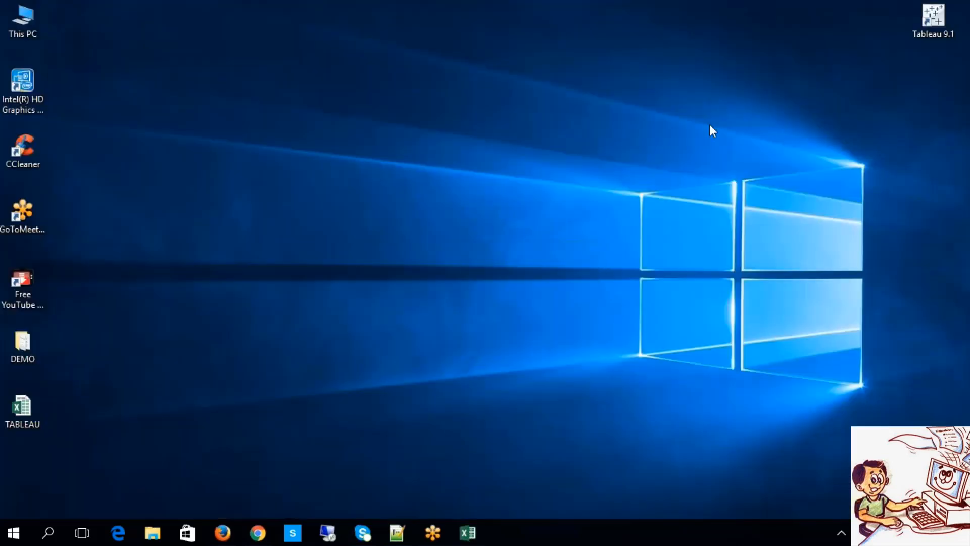
double_click(933, 6)
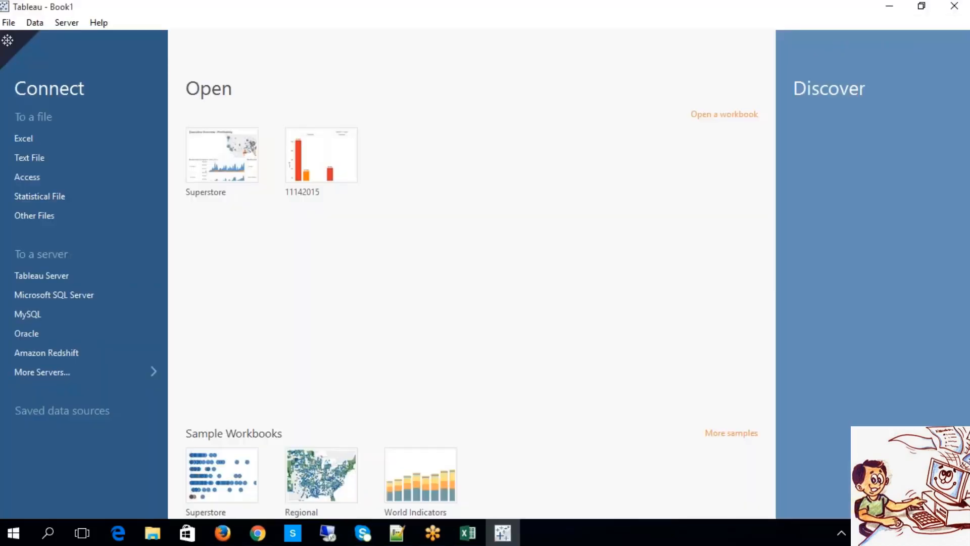
Connect to the Sample - Superstore Excel workbook and open Sheet 1 at the start of its dimensions list
left_click(69, 138)
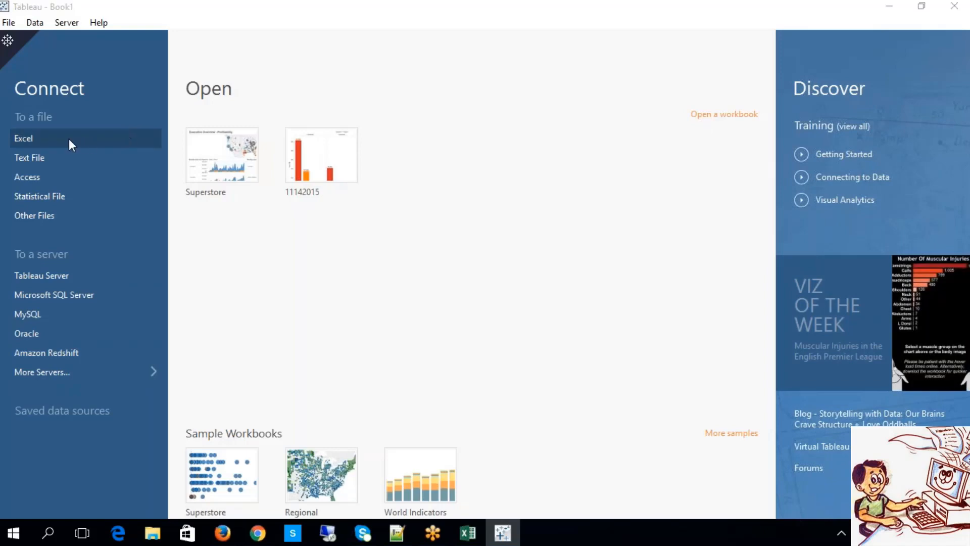
left_click(174, 120)
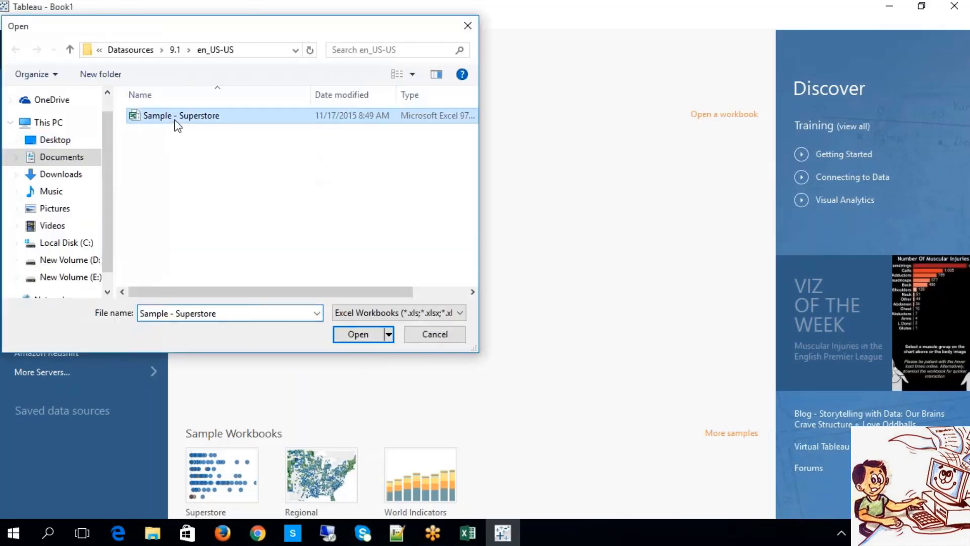
double_click(175, 120)
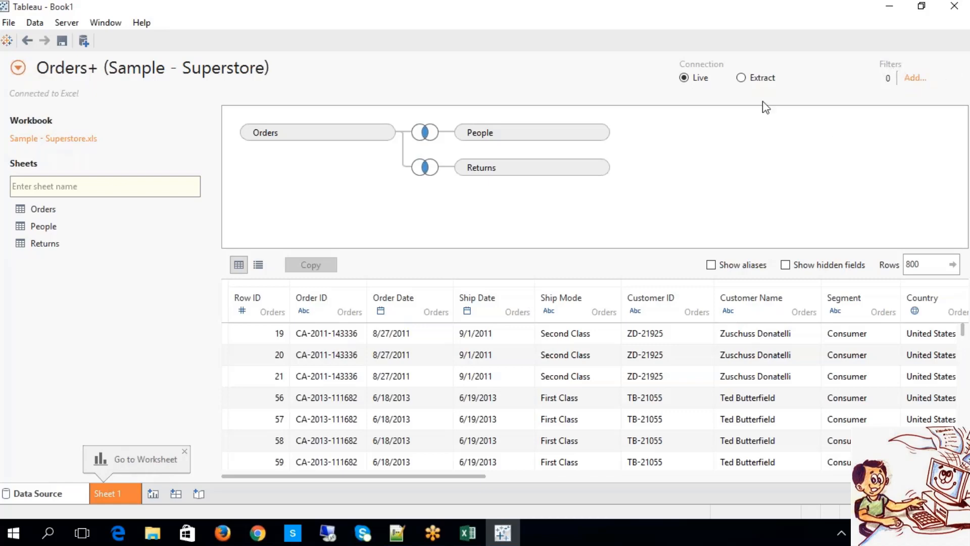
left_click(125, 500)
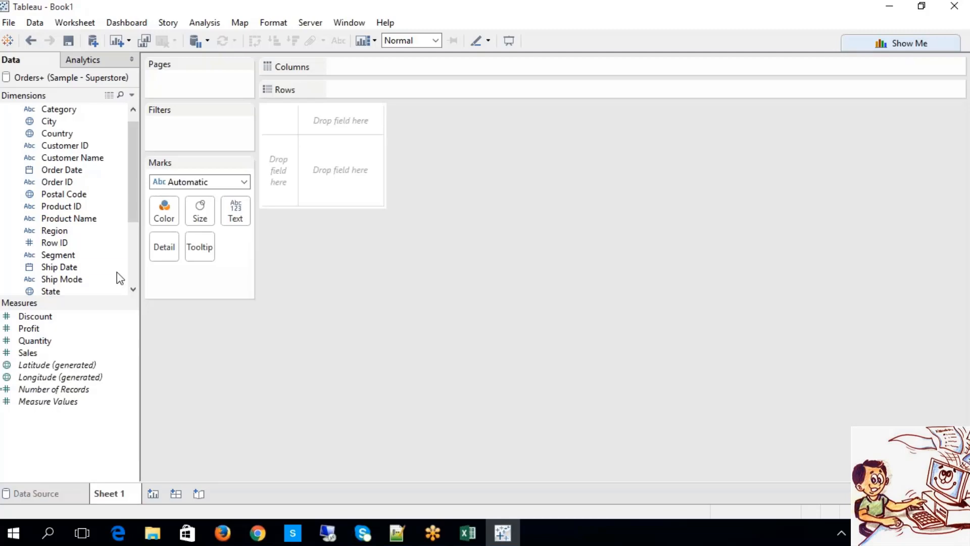
left_click(134, 110)
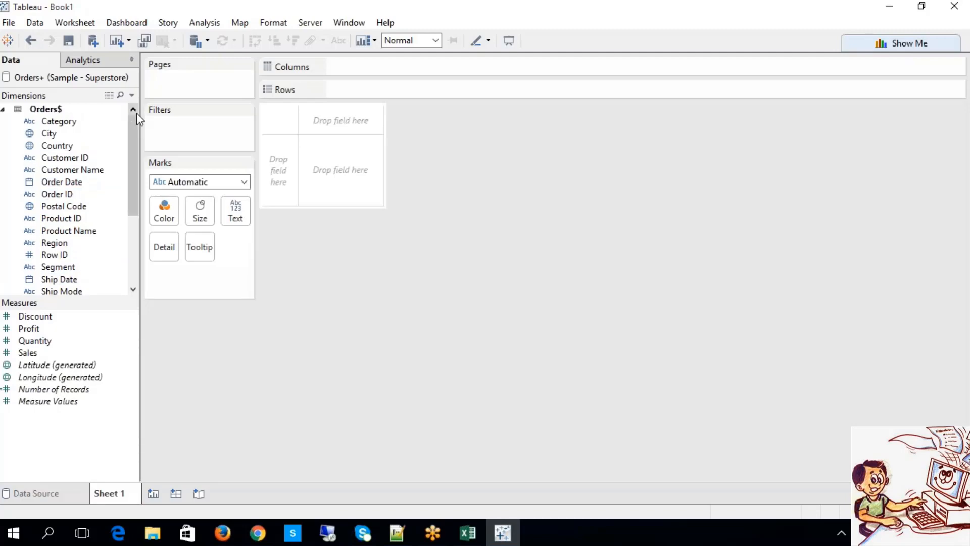
Switch to the TABLEAU notes in Excel, remove the "A)" prefix before "Two types of filters" and make that line bold
left_click(461, 539)
left_click(166, 214)
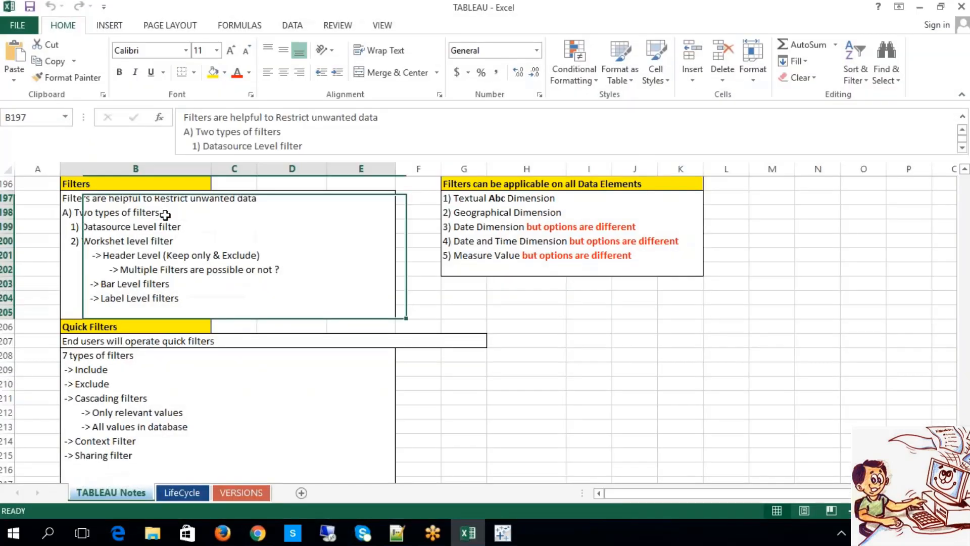
double_click(72, 214)
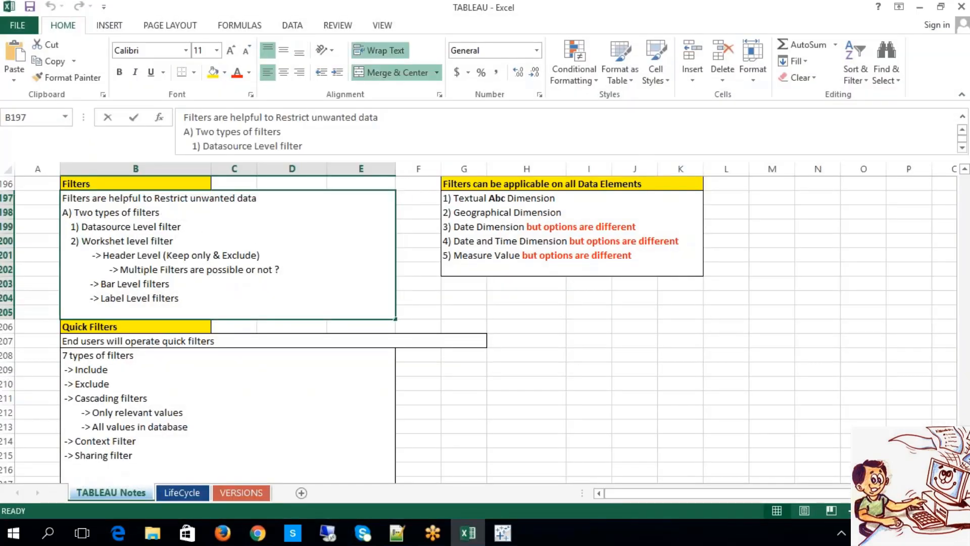
left_click_drag(72, 214, 57, 213)
key("Delete")
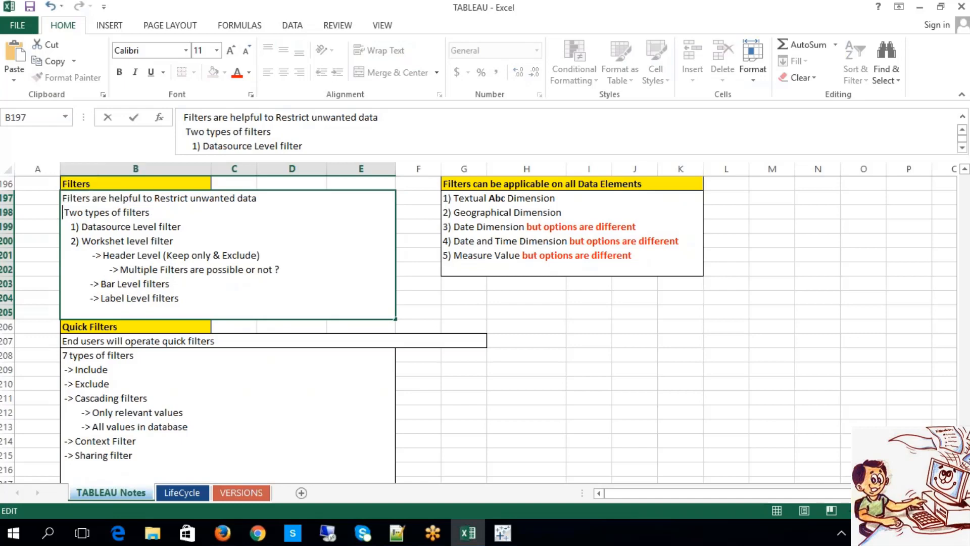
key("Delete")
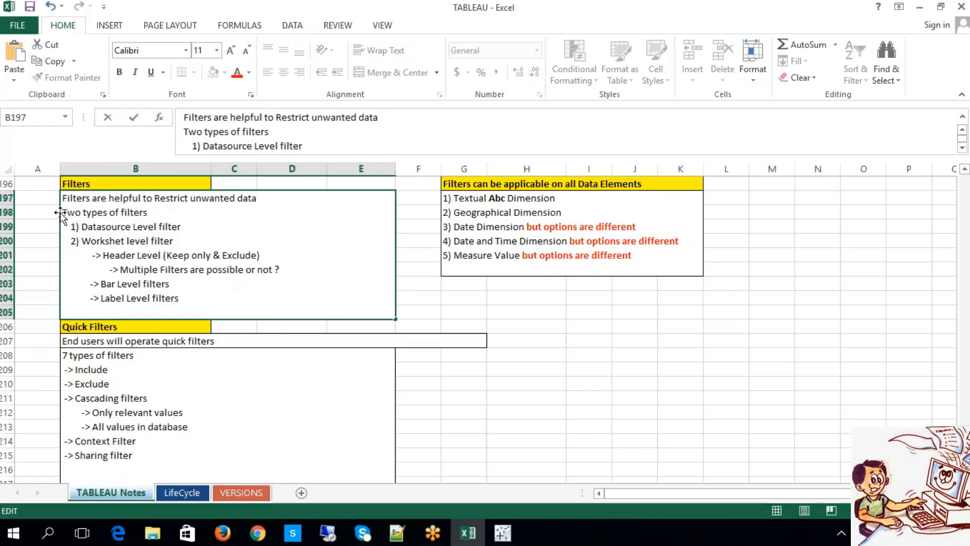
left_click_drag(61, 213, 178, 213)
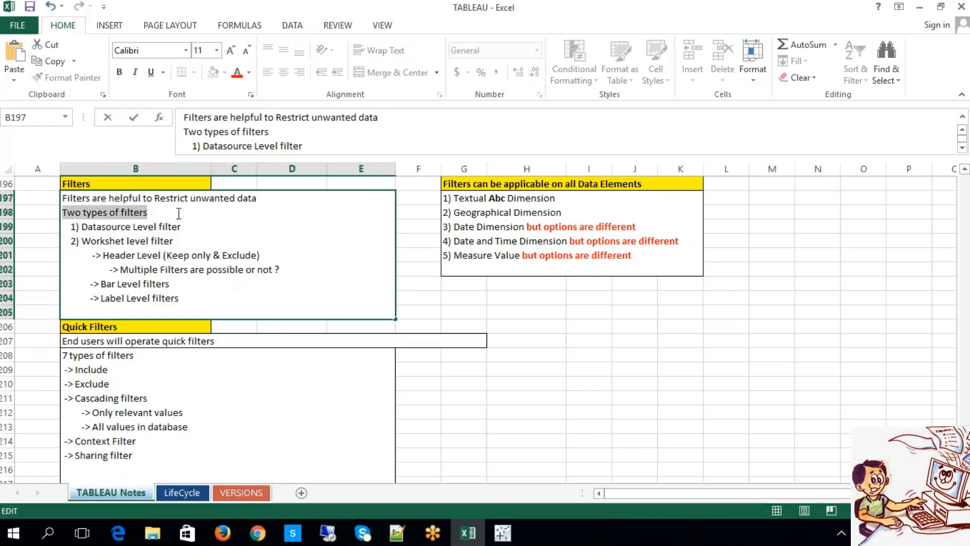
key("ctrl+b")
left_click(632, 343)
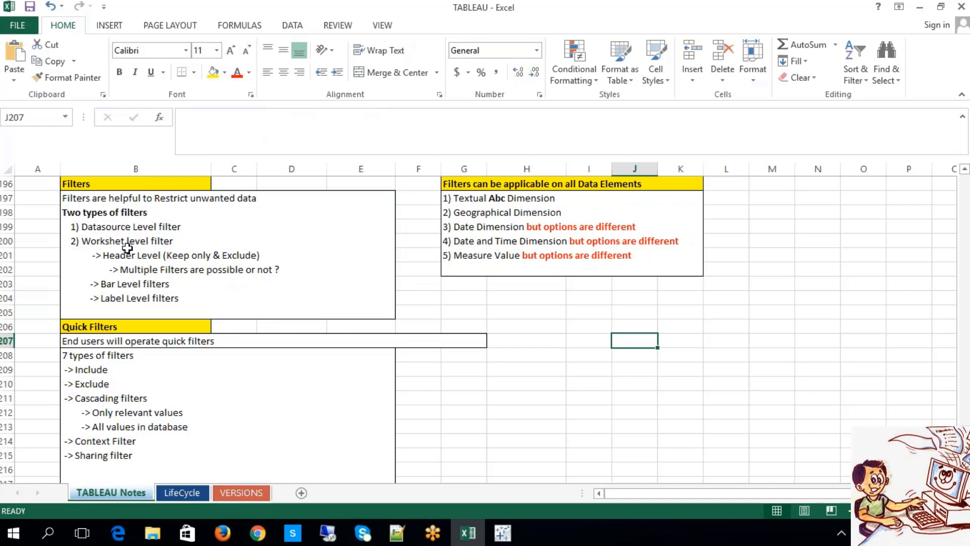
Correct the spelling of "Workshet" to "Worksheet" in the second filter type of the Filters notes
double_click(109, 241)
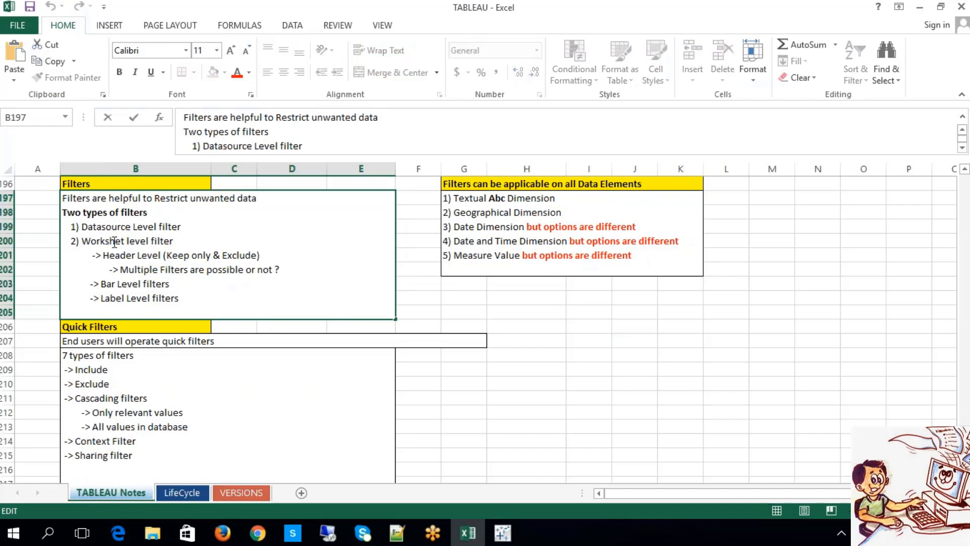
type("e")
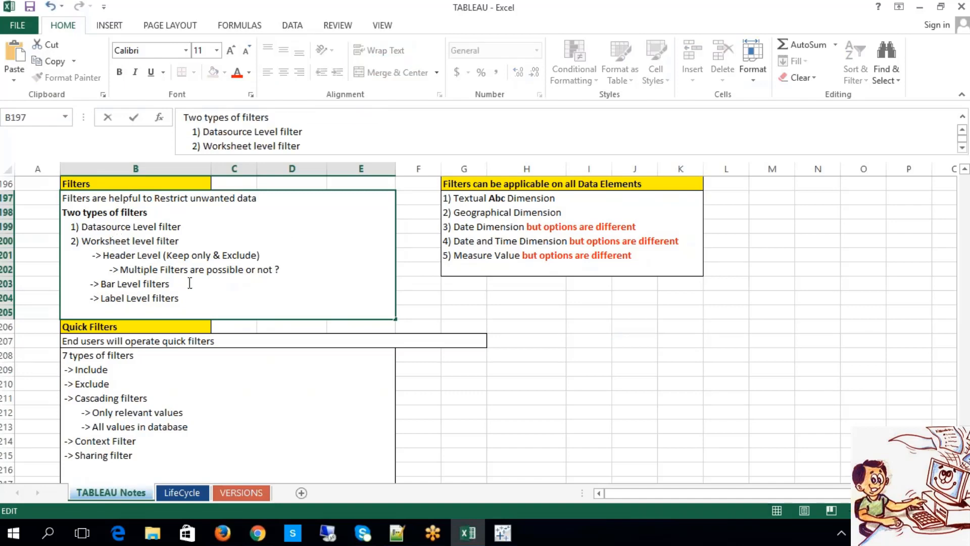
left_click(617, 326)
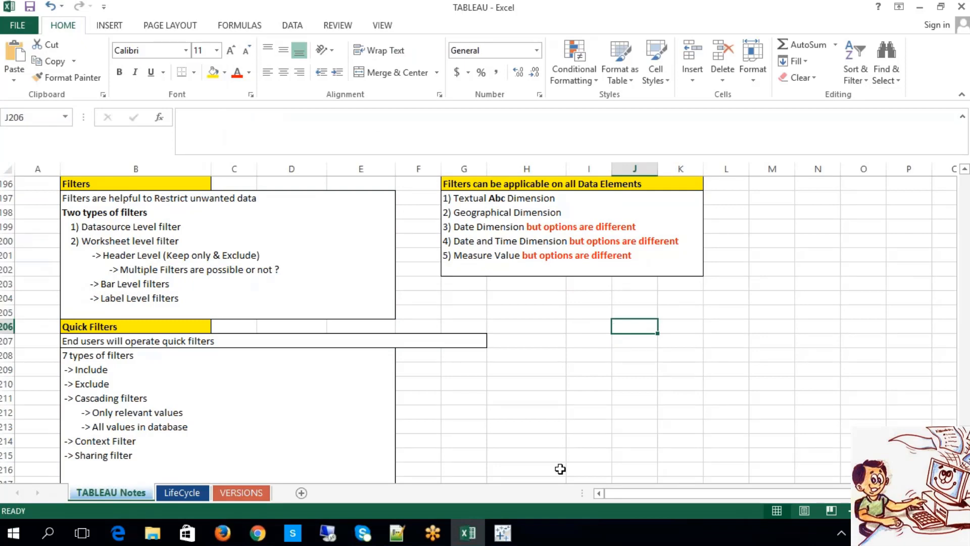
Switch to Tableau and compare the filter areas of the Data Source page and the Sheet 1 worksheet
left_click(502, 532)
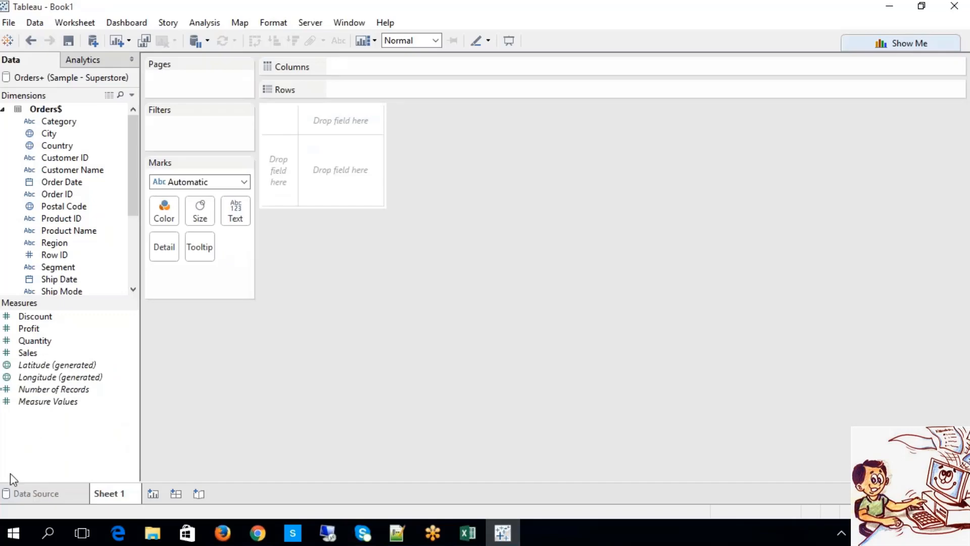
left_click(29, 494)
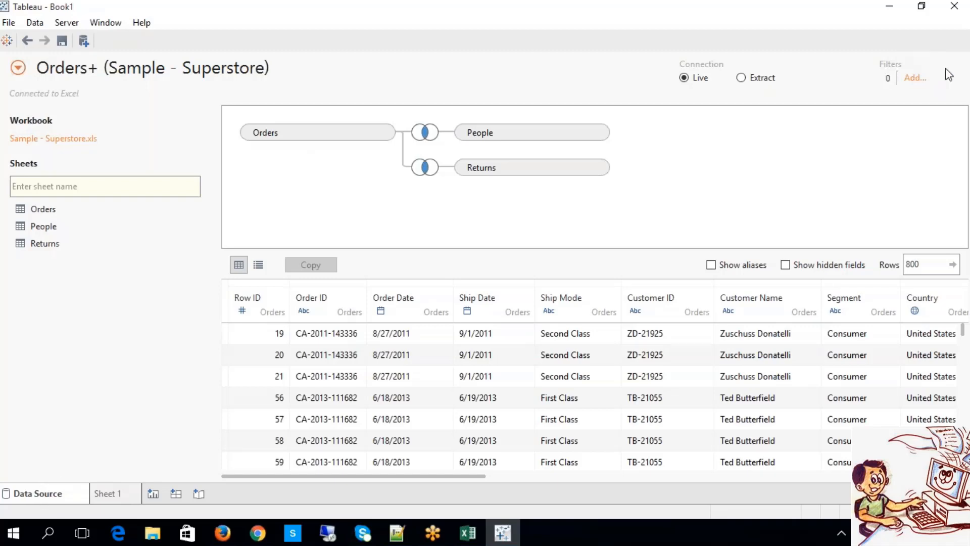
left_click(114, 493)
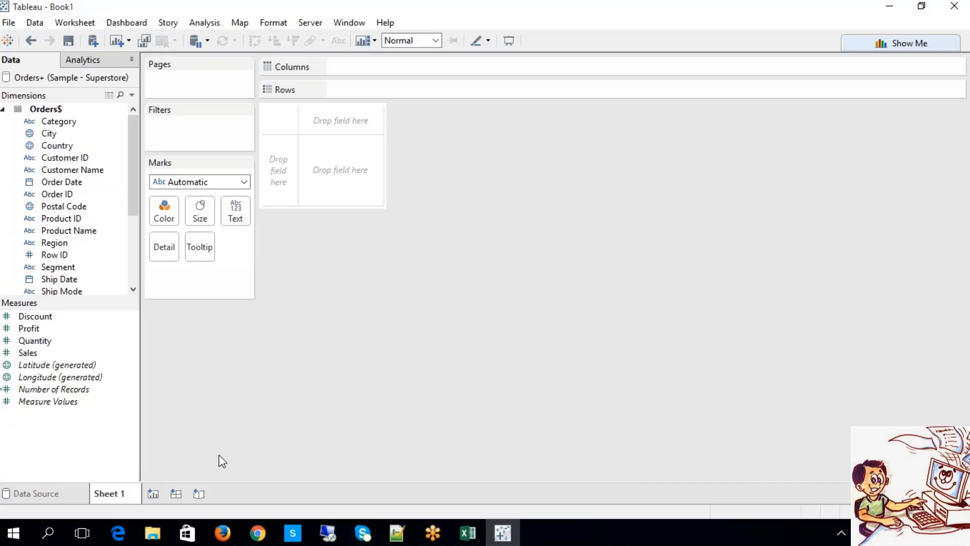
left_click(39, 499)
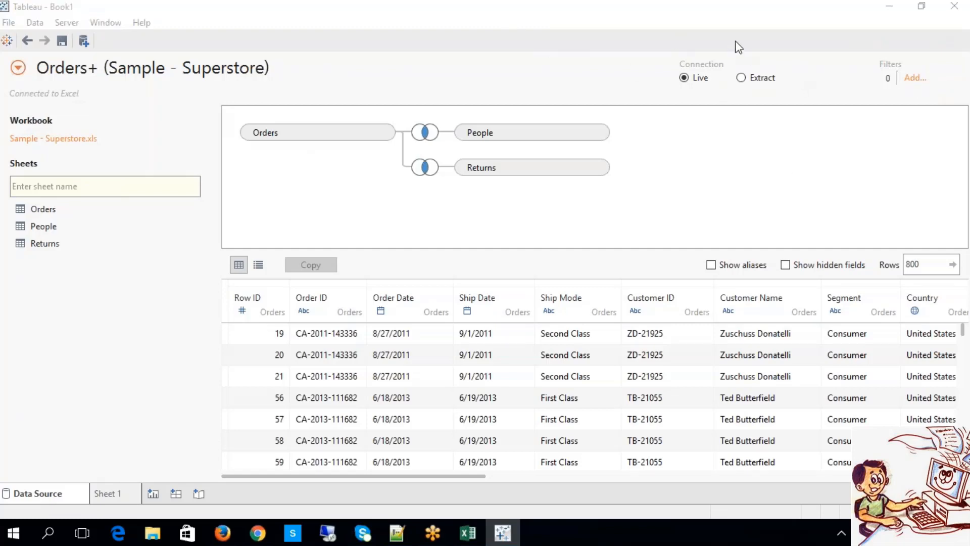
left_click(111, 494)
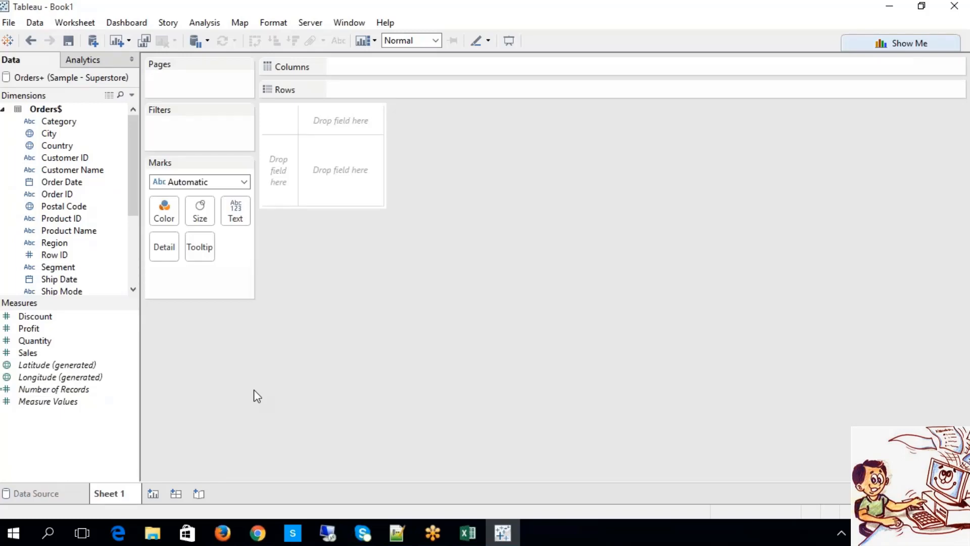
left_click(29, 489)
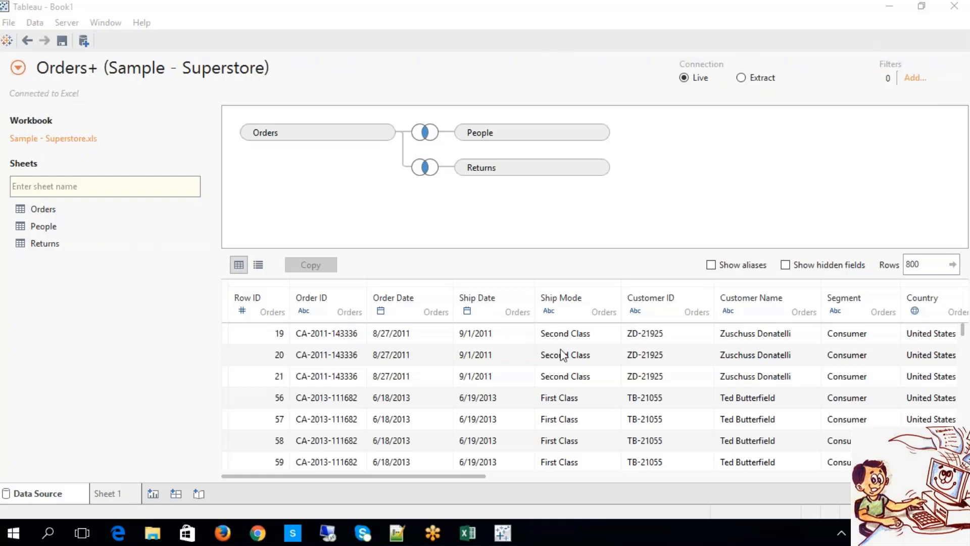
left_click(115, 490)
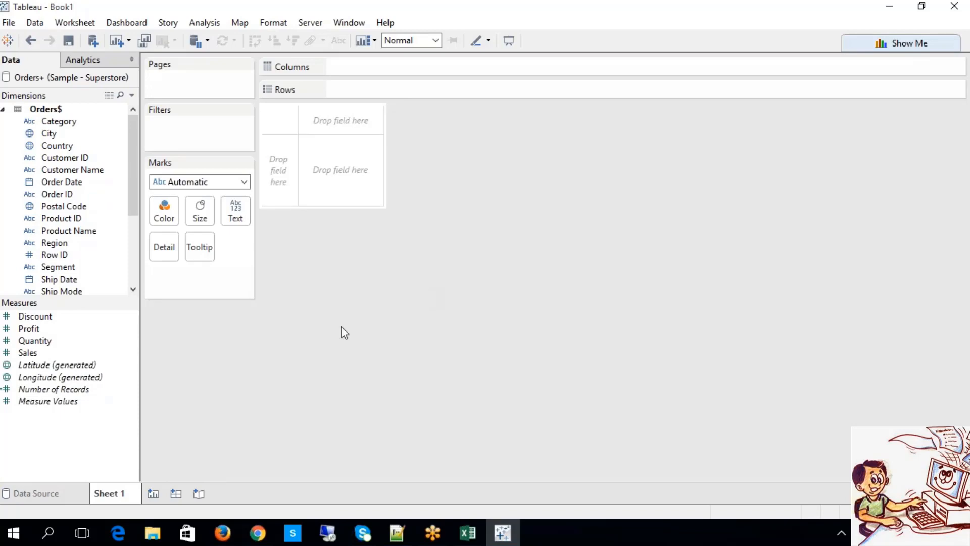
left_click(24, 493)
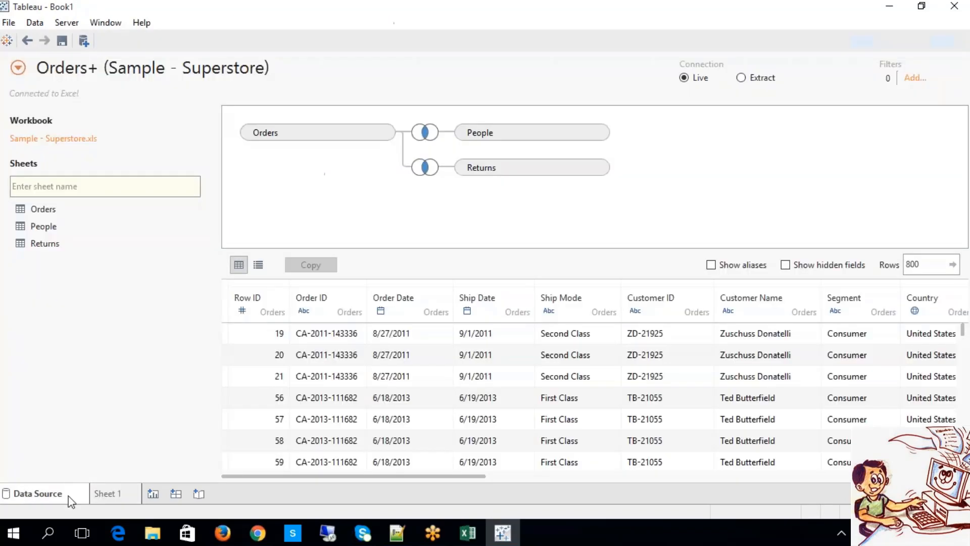
left_click(114, 496)
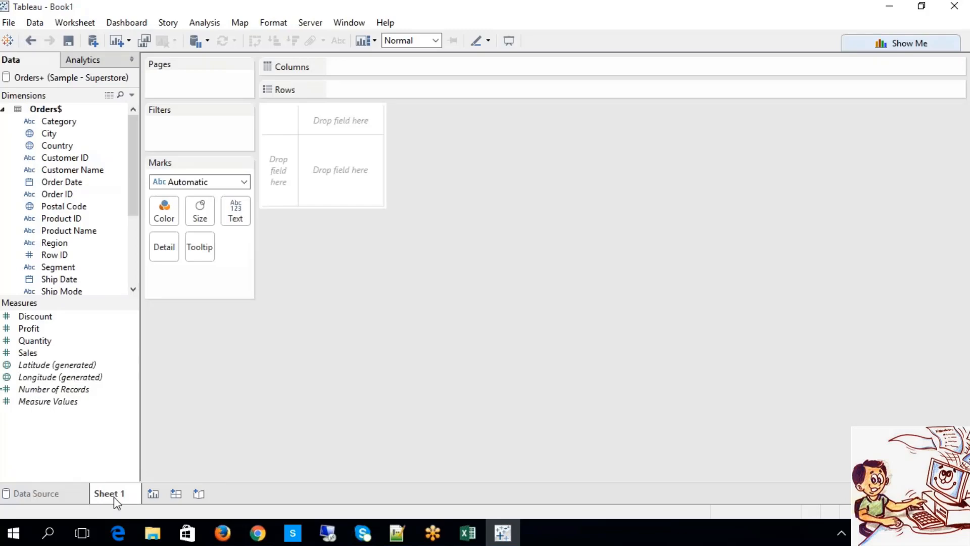
left_click(65, 496)
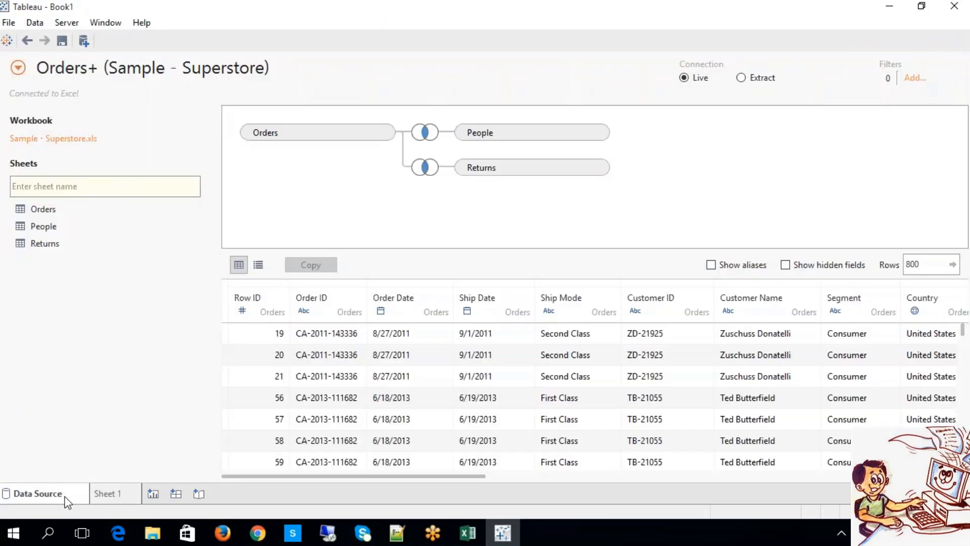
left_click(118, 494)
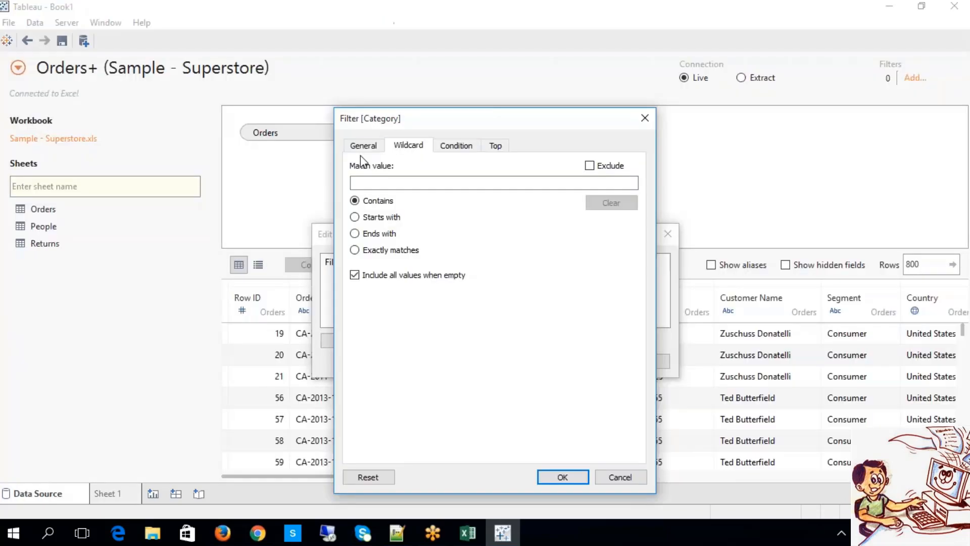
Apply a data source filter on Category that keeps Office Supplies and Technology, and check the Category column in the data preview
left_click(364, 146)
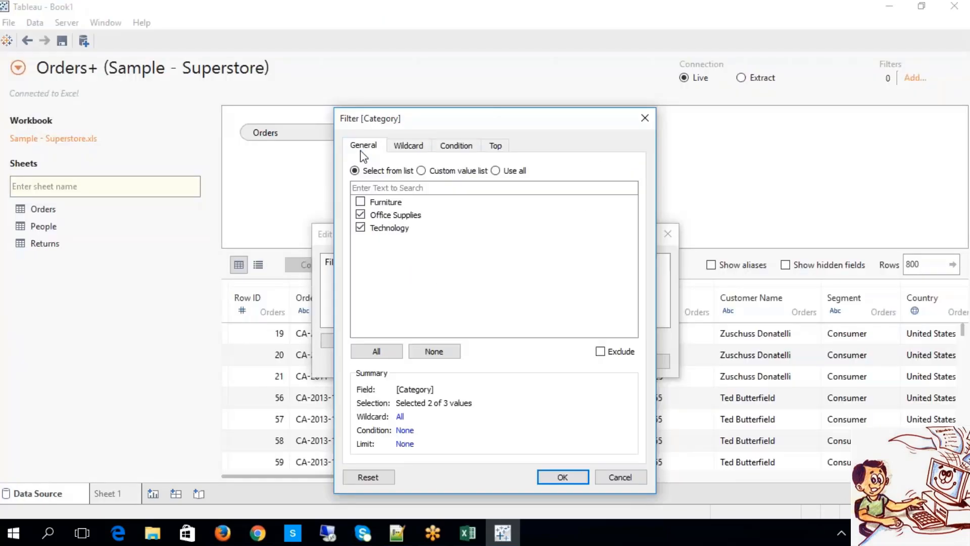
left_click(562, 477)
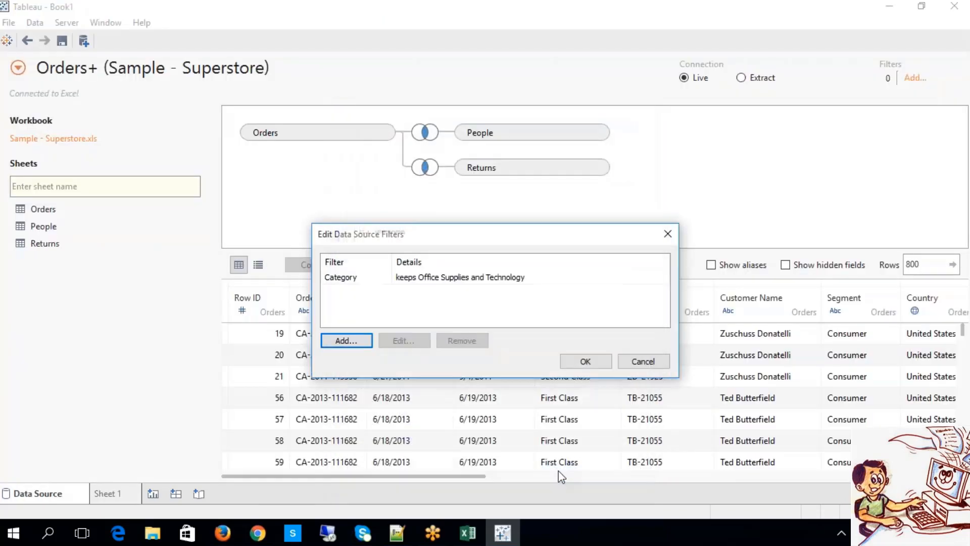
left_click(580, 361)
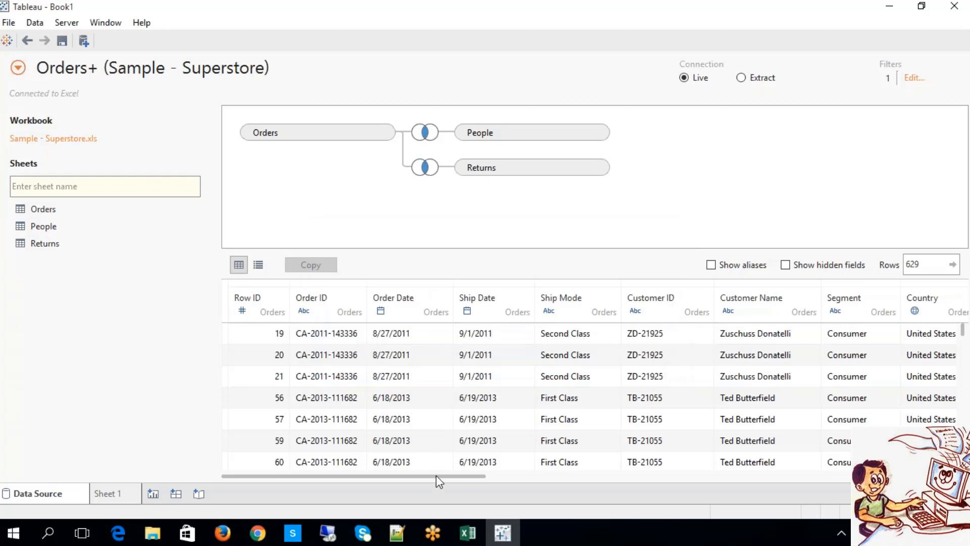
left_click_drag(437, 477, 660, 464)
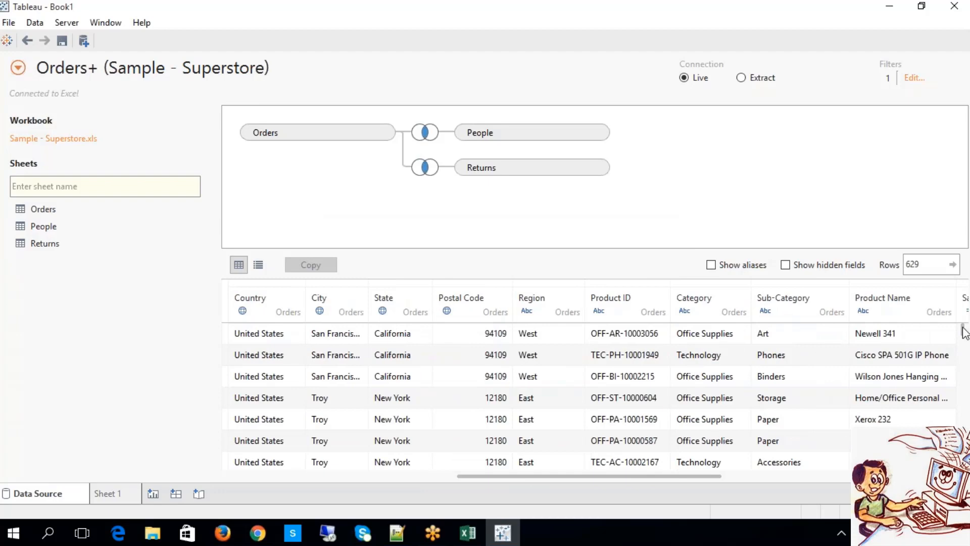
left_click_drag(965, 329, 965, 355)
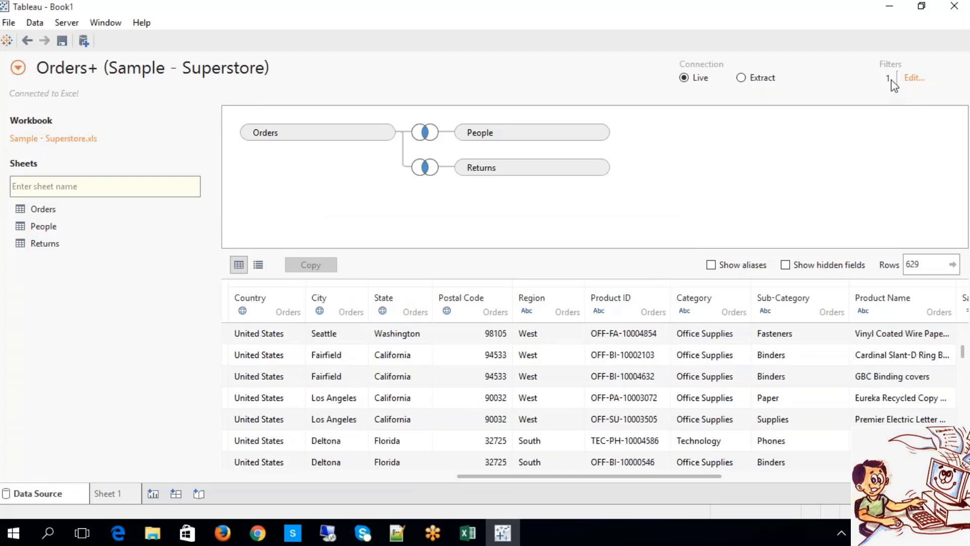
Edit the Category data source filter to exclude the selected Office Supplies and Technology values, and apply it
left_click(913, 79)
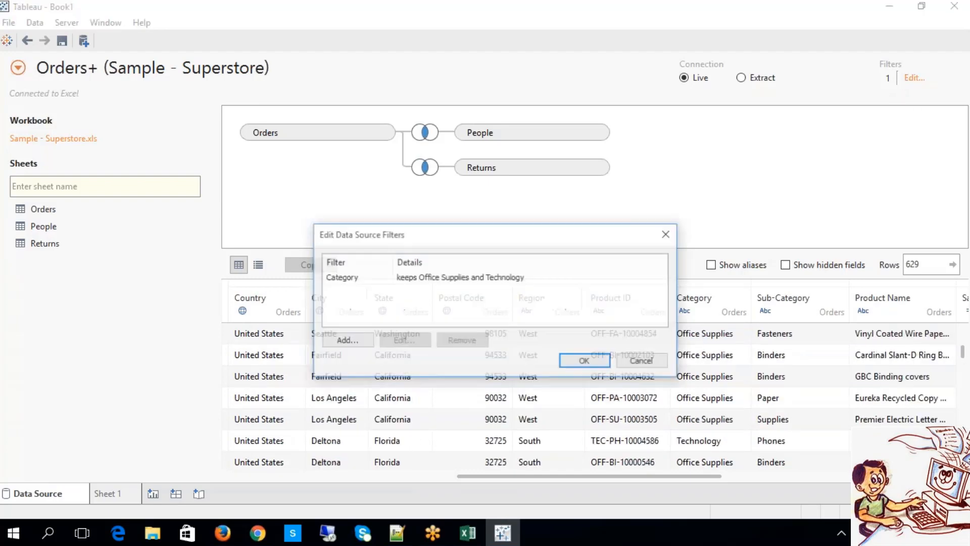
left_click(425, 278)
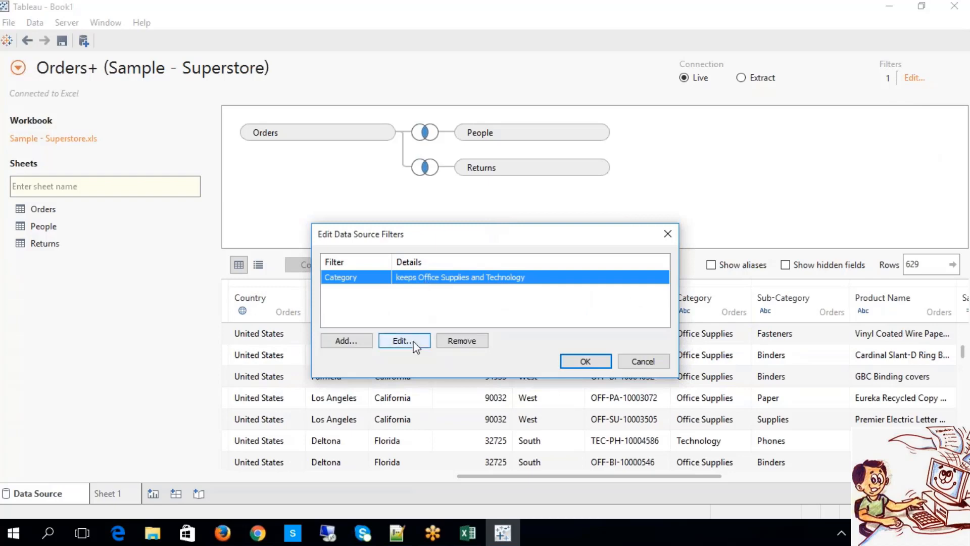
left_click(402, 341)
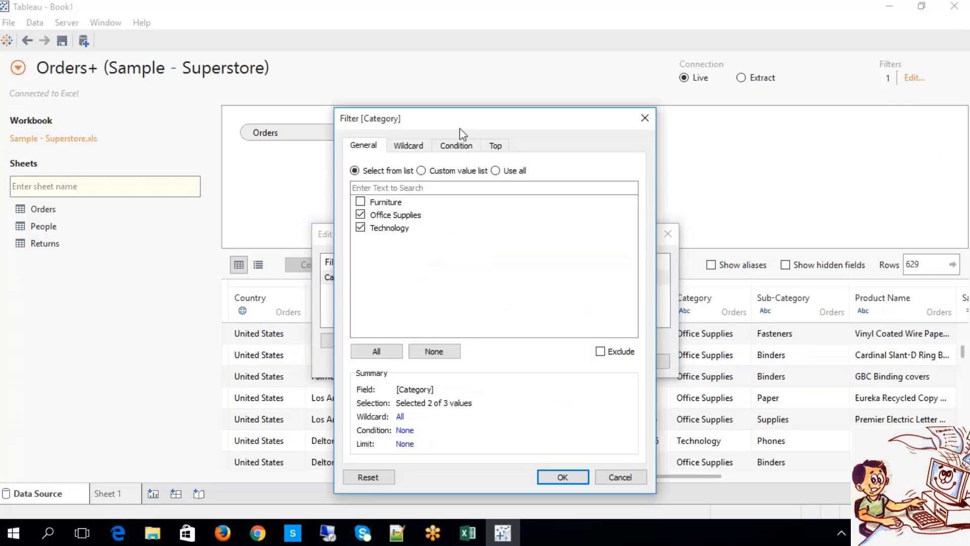
left_click_drag(456, 120, 393, 130)
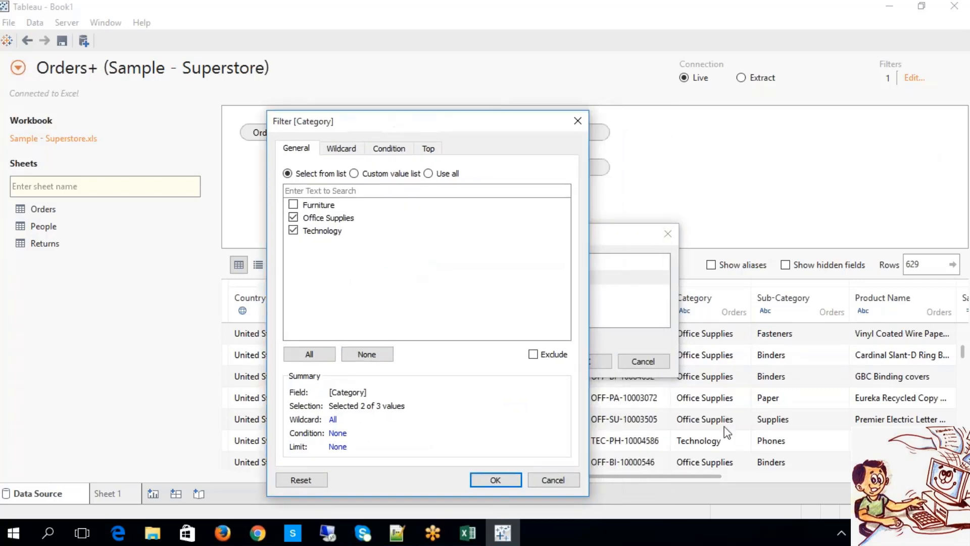
left_click(533, 353)
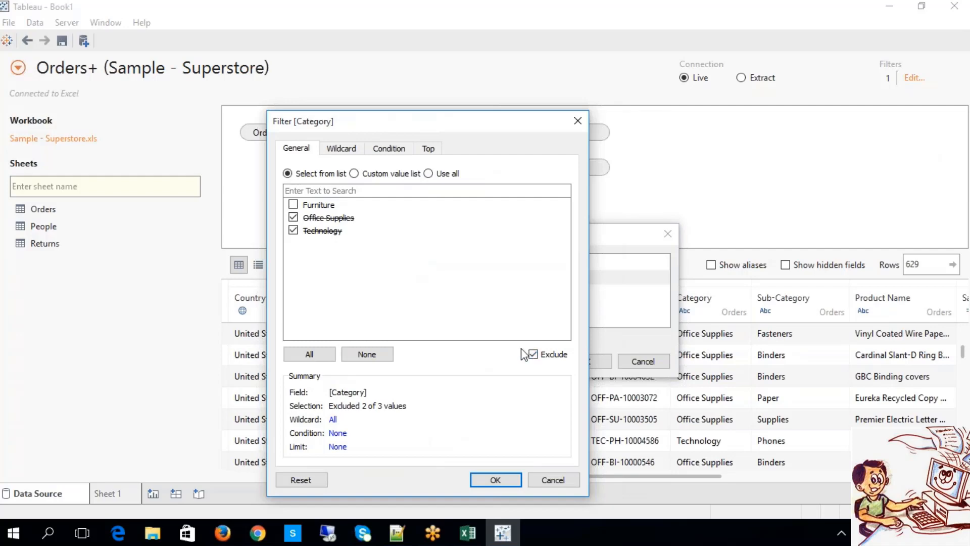
left_click(500, 483)
left_click(567, 362)
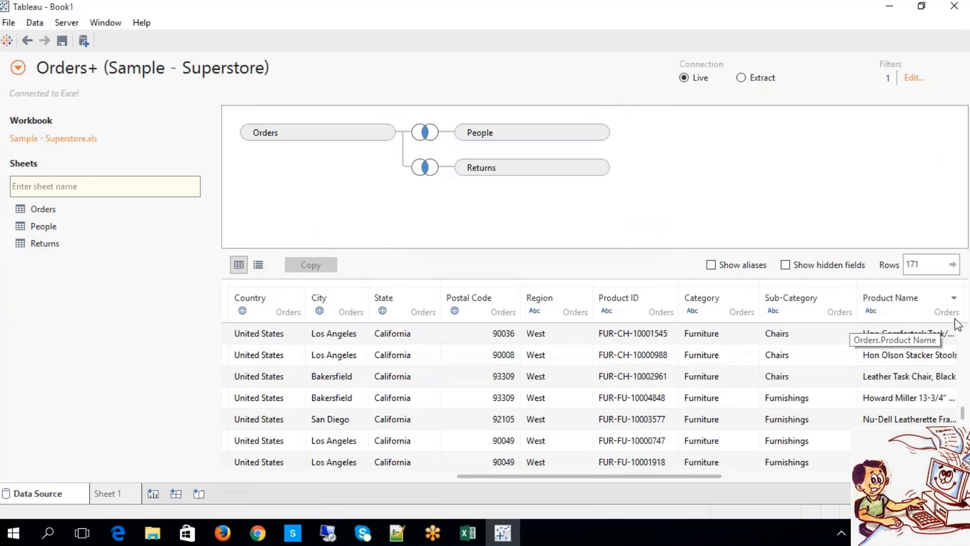
Examine the Category values down the rows of the data preview
left_click(946, 335)
left_click_drag(945, 333, 758, 382)
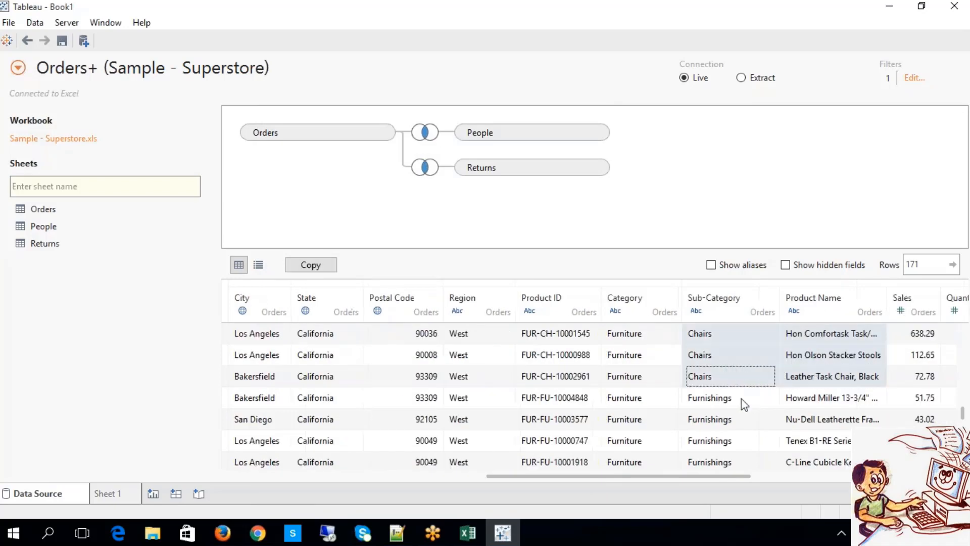
left_click(659, 380)
key("Down")
key("Down")
key("Down")
key("Down")
key("Down")
key("Down")
key("Down")
key("Down")
key("Down")
key("Down")
key("Down")
key("Down")
key("Down")
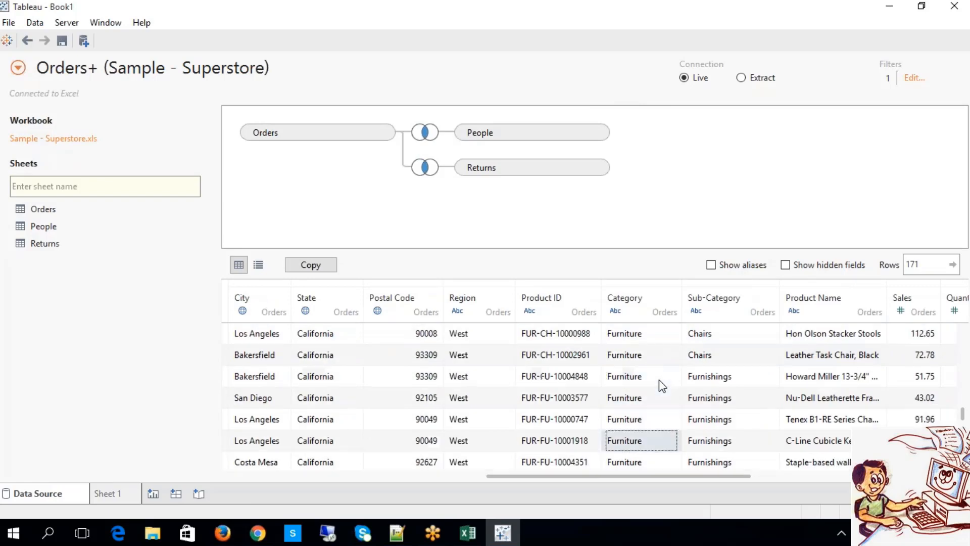
key("Down")
key("Down")
key("Down")
key("Down")
key("Down")
key("Down")
key("Down")
key("Down")
key("Down")
key("Down")
key("Down")
key("Down")
key("Down")
key("Down")
key("Down")
key("Down")
key("Down")
key("Down")
key("Down")
key("Down")
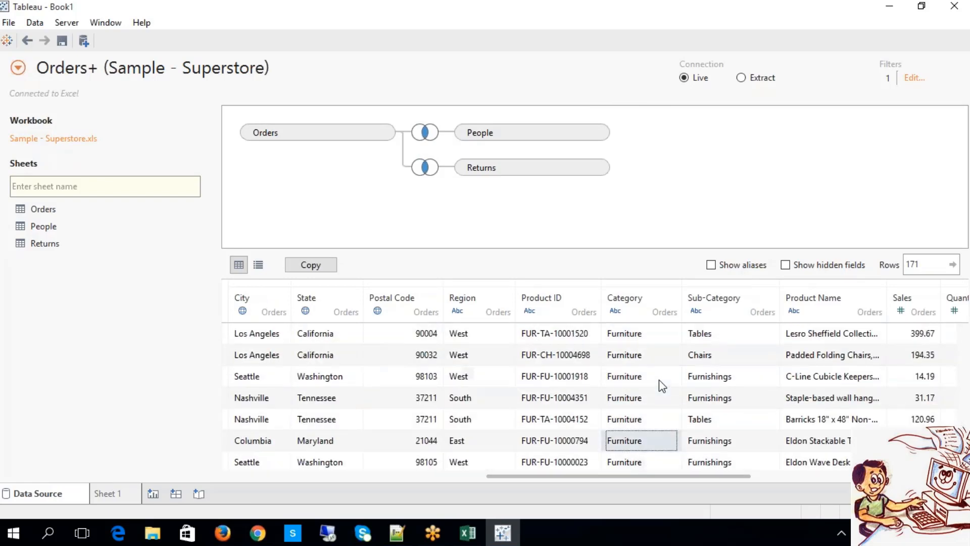
left_click(878, 154)
Turn off Exclude in the Category data source filter to keep Office Supplies and Technology, and check the preview's row count and Category values
left_click(913, 79)
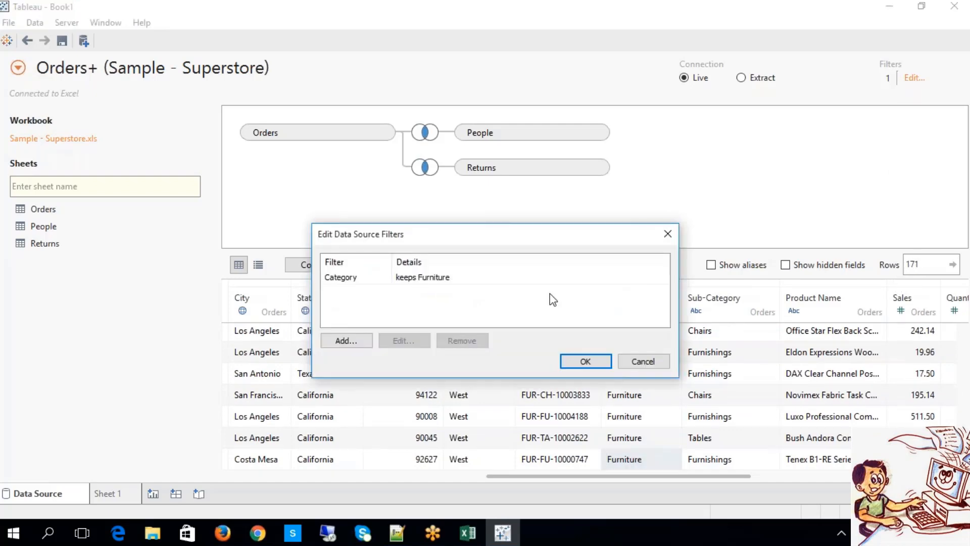
left_click(415, 278)
left_click(404, 340)
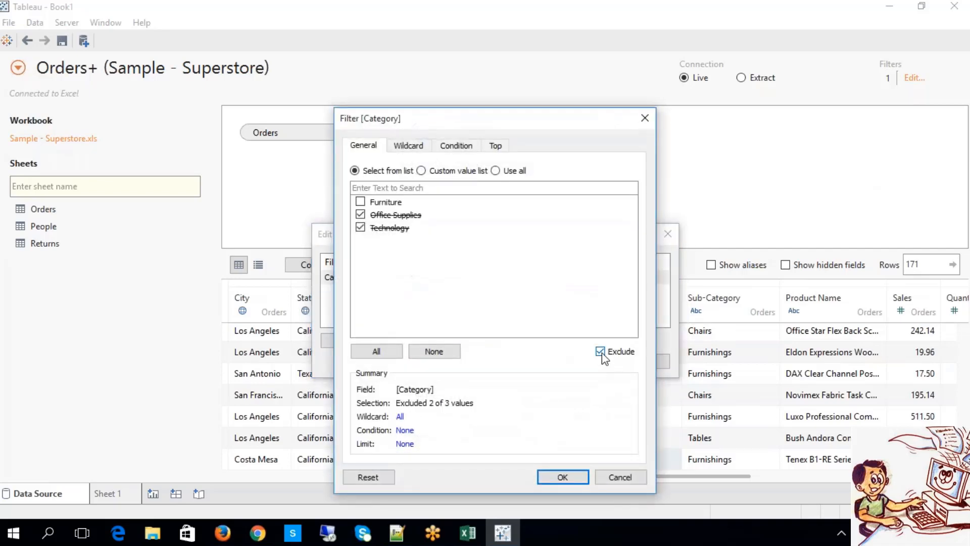
left_click(601, 351)
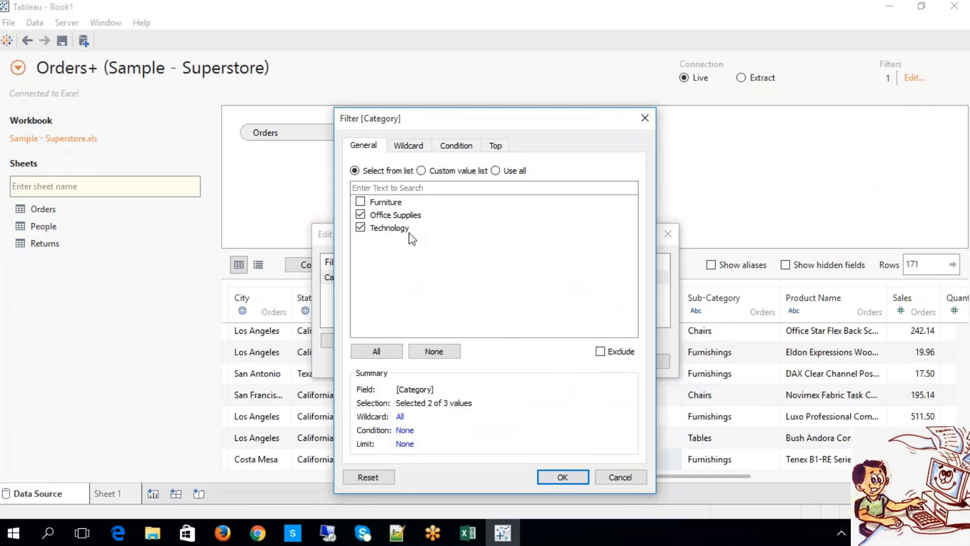
left_click(564, 478)
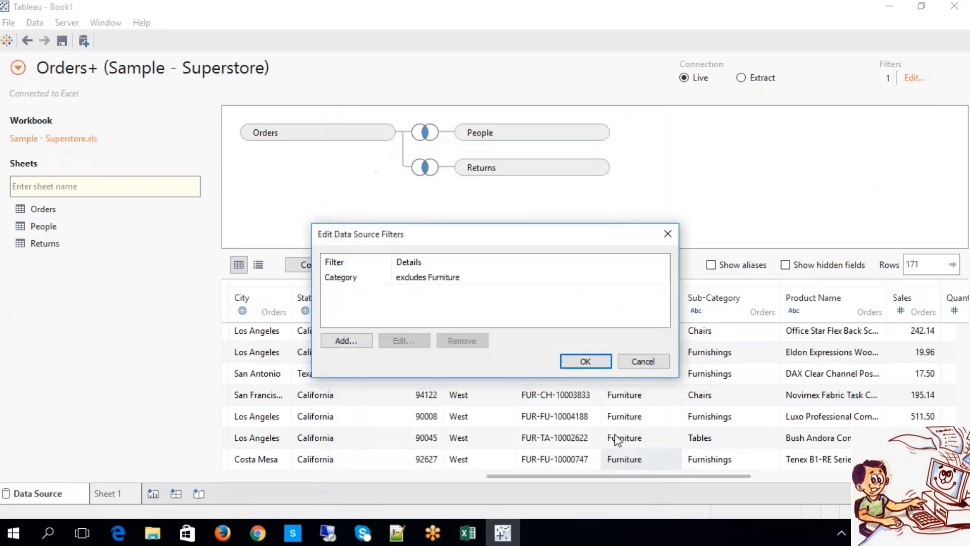
left_click(600, 362)
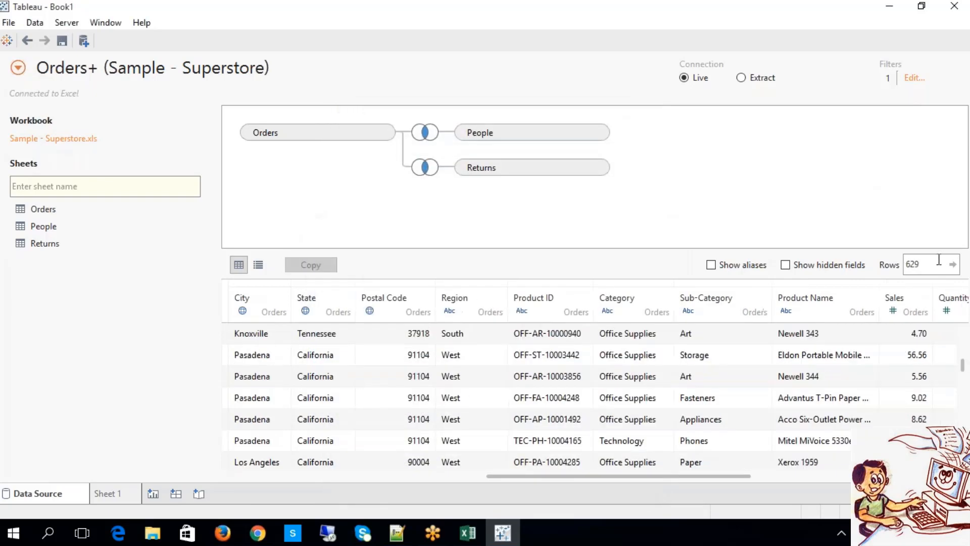
left_click_drag(928, 266, 907, 265)
left_click(914, 265)
left_click(644, 345)
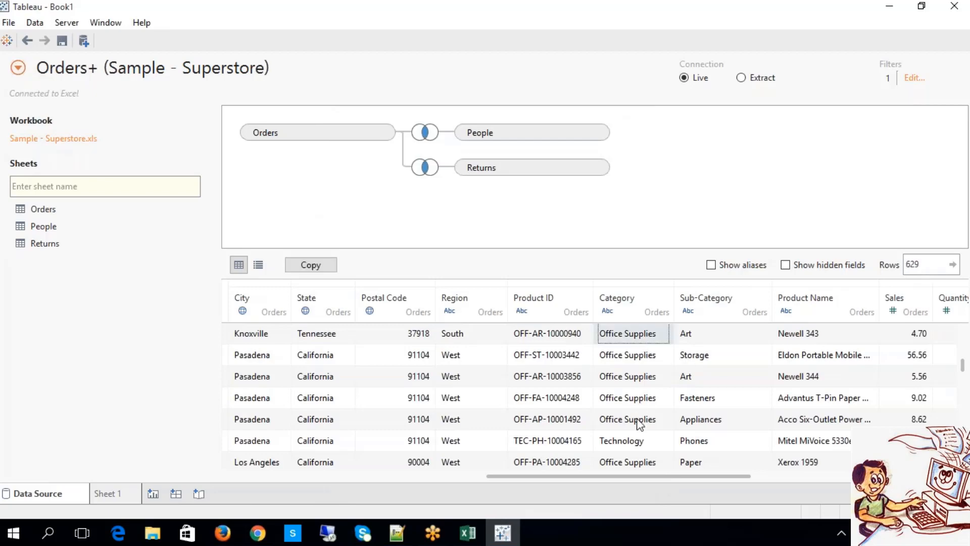
left_click(631, 441)
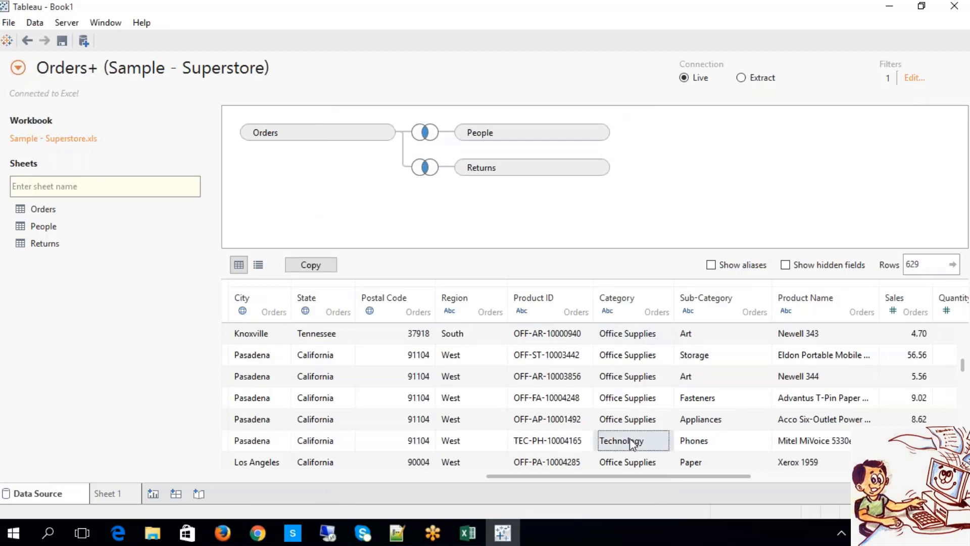
Turn Exclude back on for Office Supplies and Technology in the Category data source filter and apply it
left_click(912, 79)
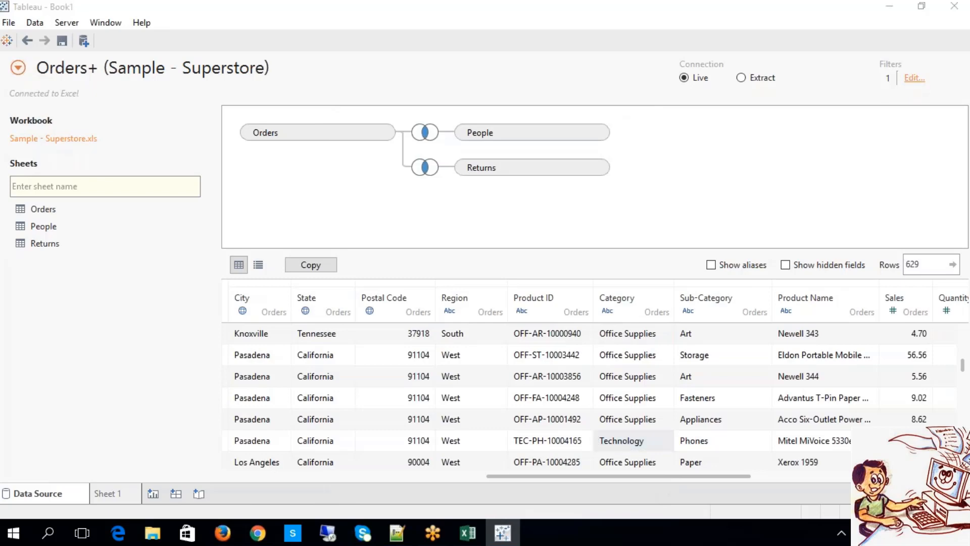
left_click(428, 278)
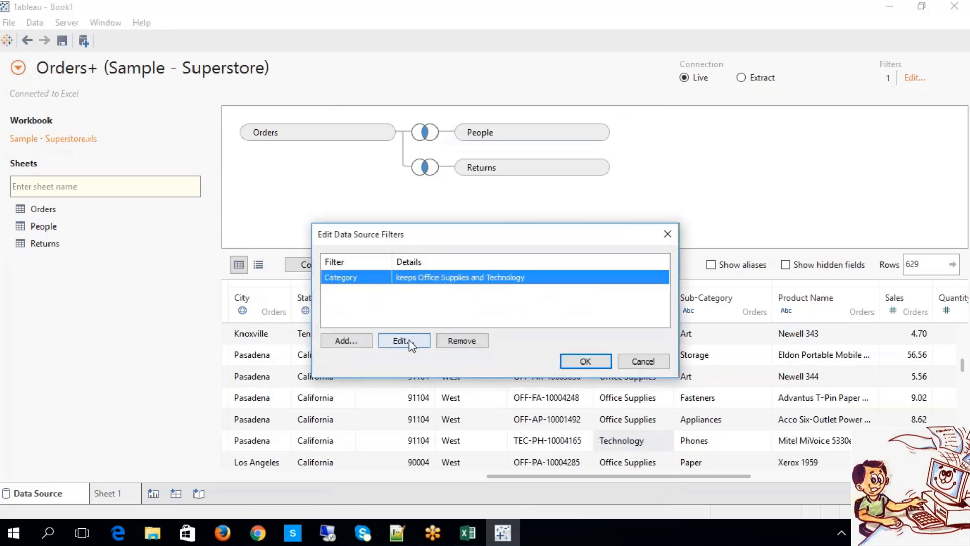
left_click(411, 341)
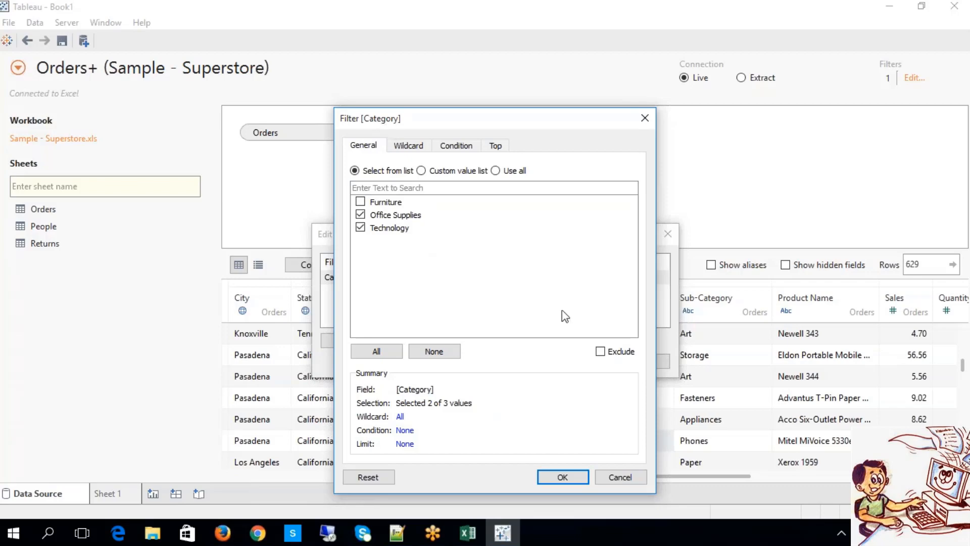
left_click(600, 351)
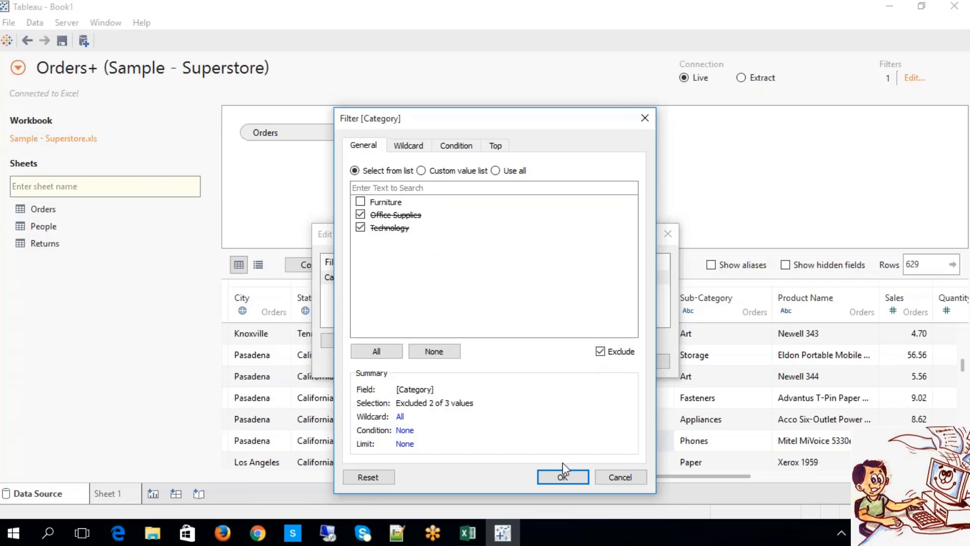
left_click(562, 478)
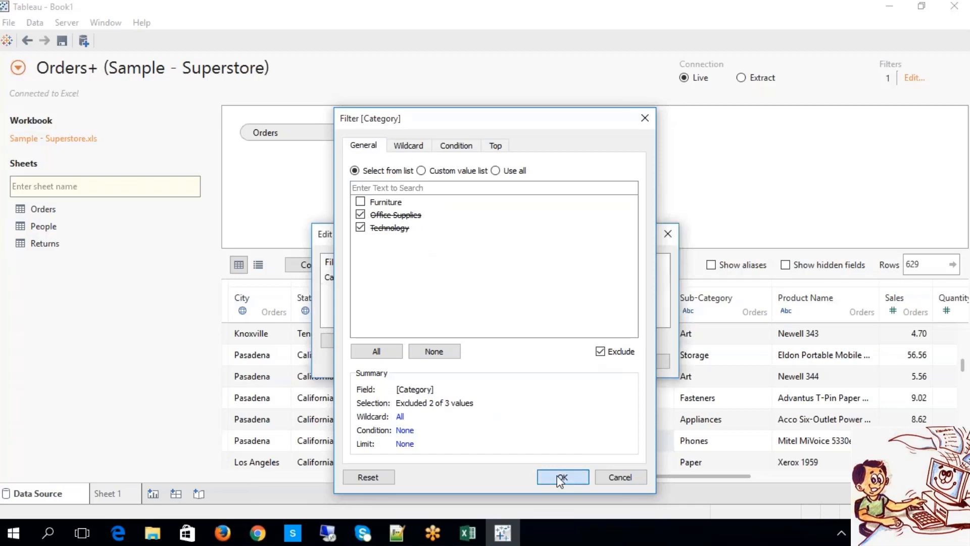
left_click(581, 364)
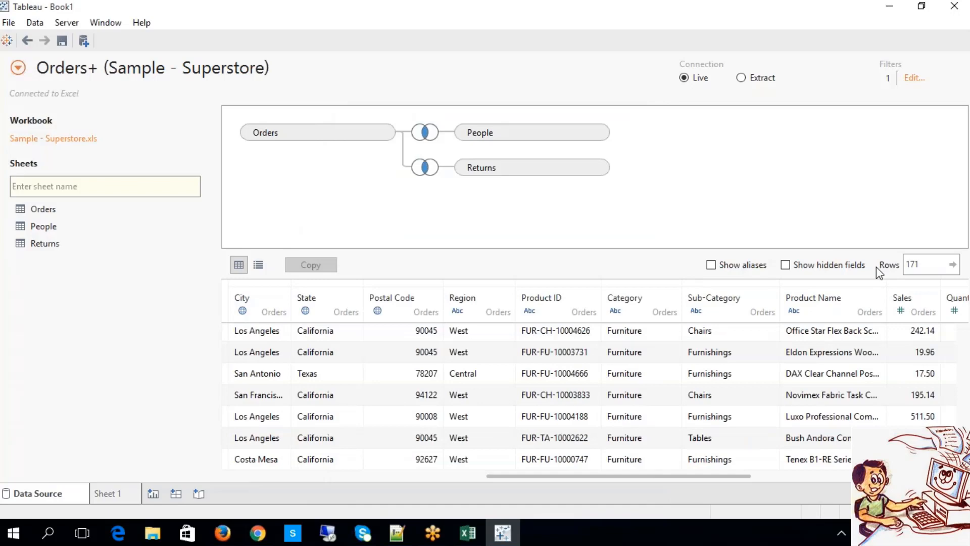
Switch the Category data source filter from excluding to keeping Office Supplies and Technology, and apply it
left_click(913, 78)
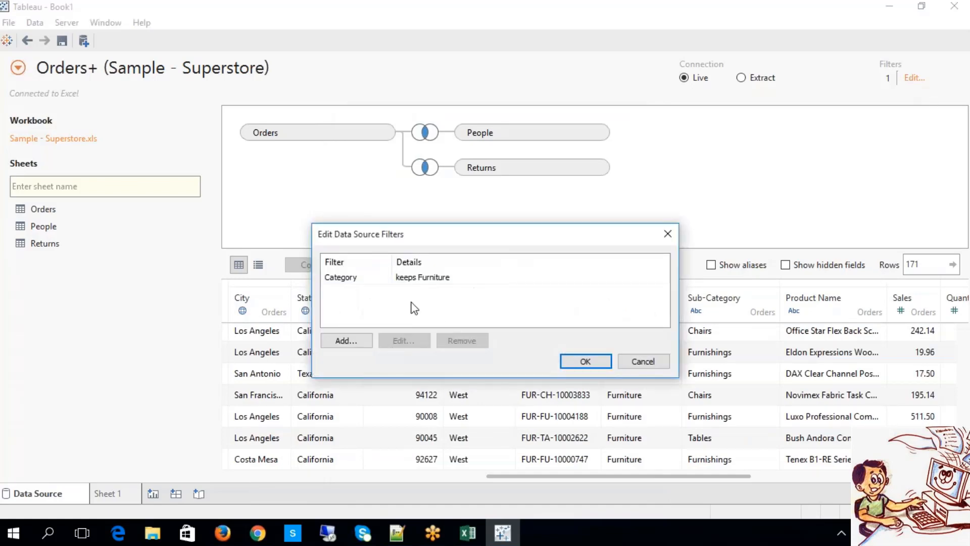
left_click(420, 279)
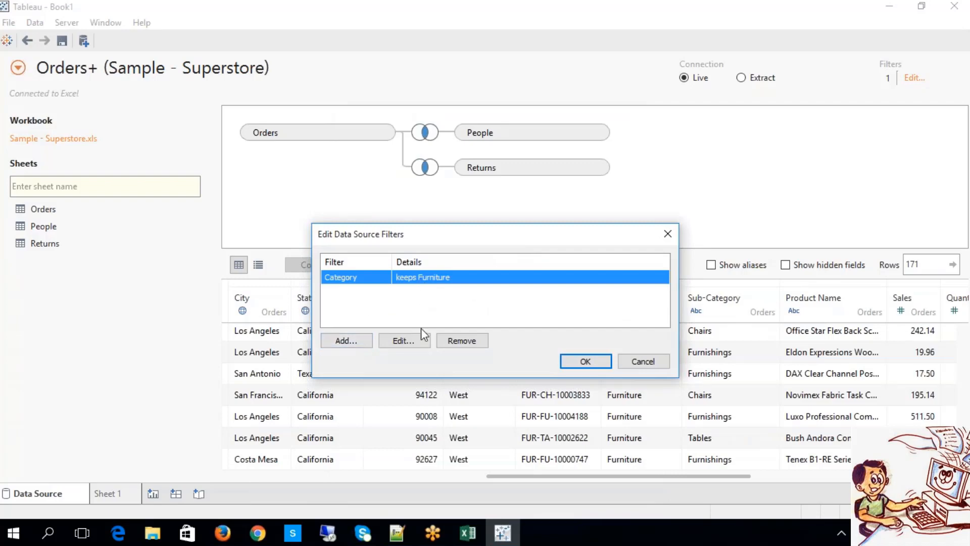
left_click(404, 340)
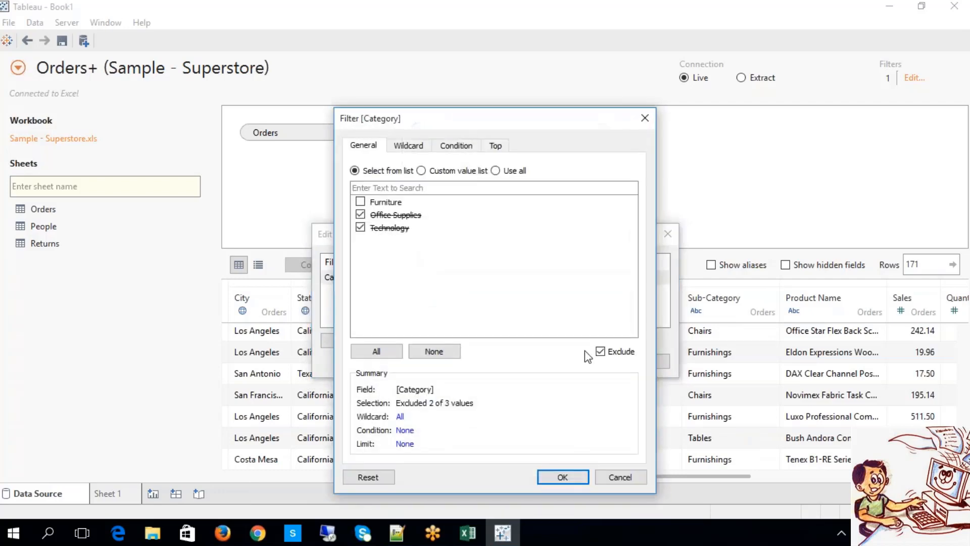
left_click(600, 351)
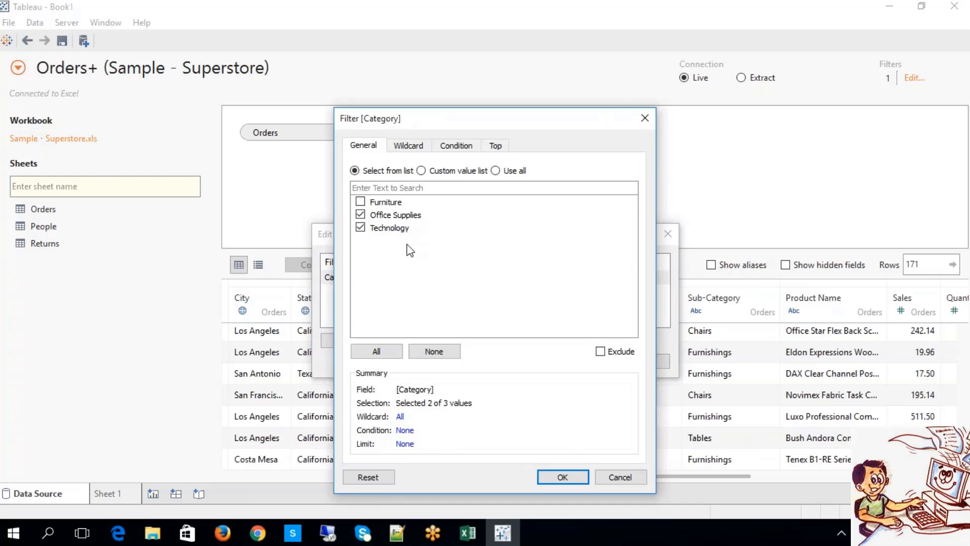
left_click(560, 474)
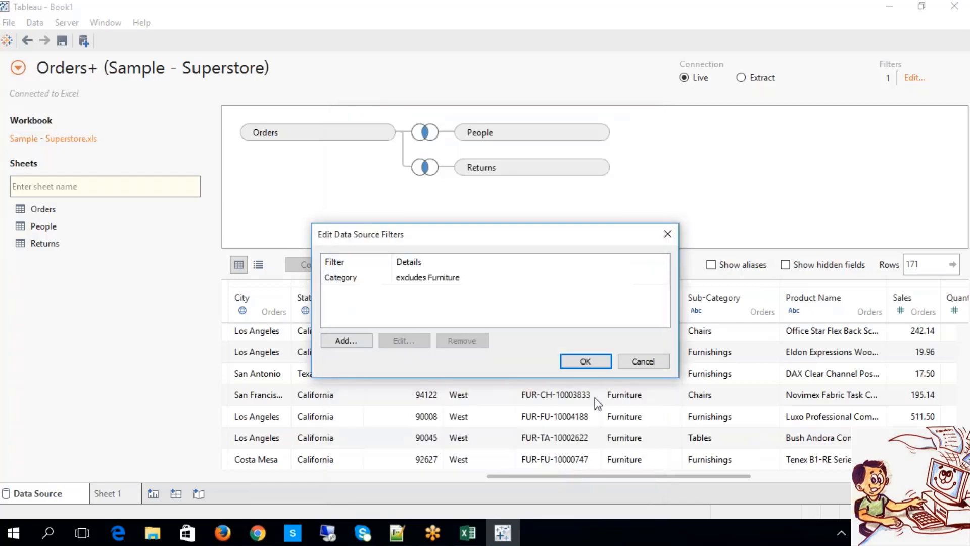
left_click(586, 365)
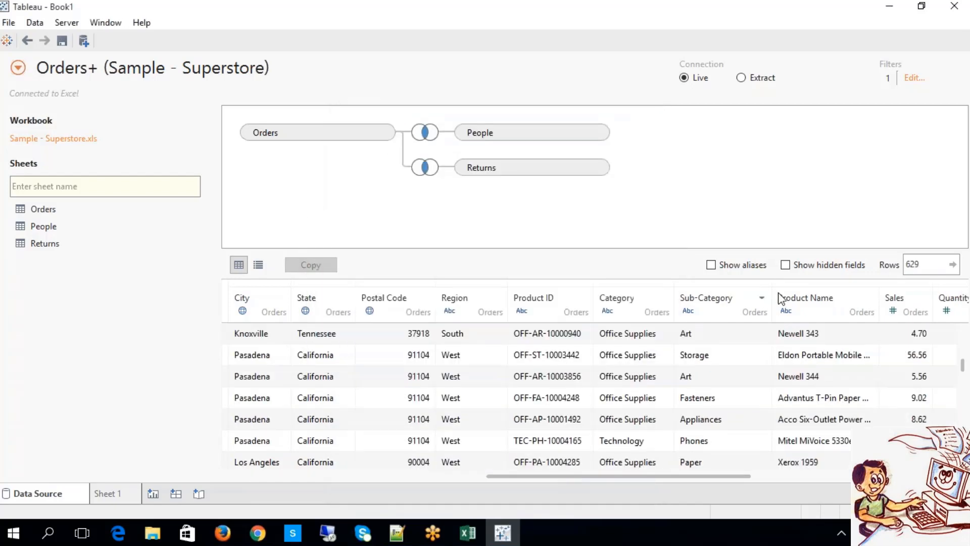
Place the Category dimension on Rows in the Sheet 1 worksheet
left_click(112, 493)
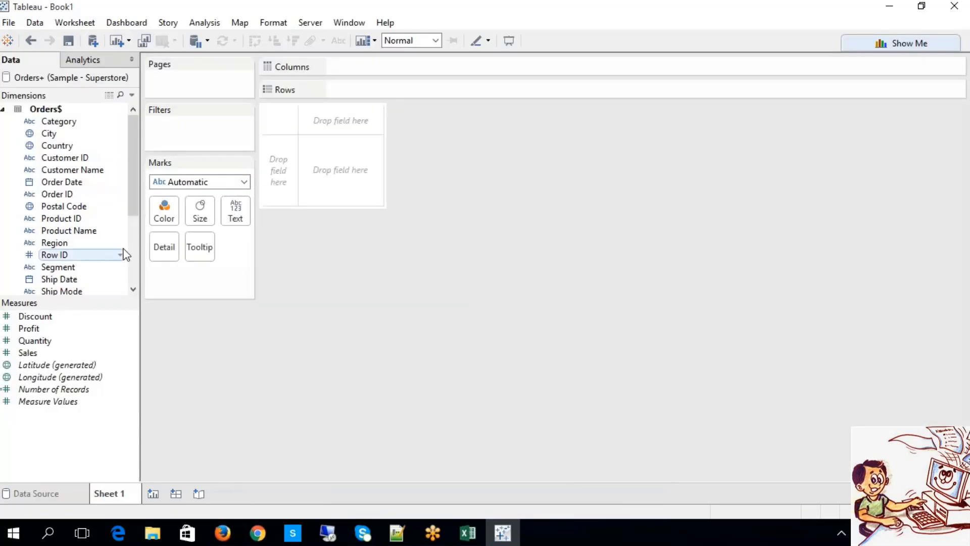
left_click_drag(59, 121, 379, 97)
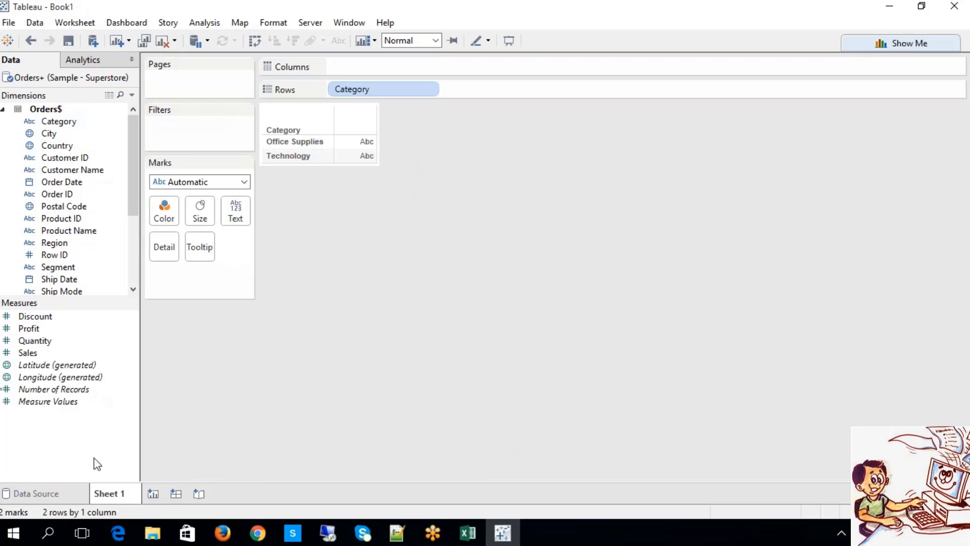
Review the General, Wildcard, Condition and Top settings of the Category data source filter
left_click(62, 497)
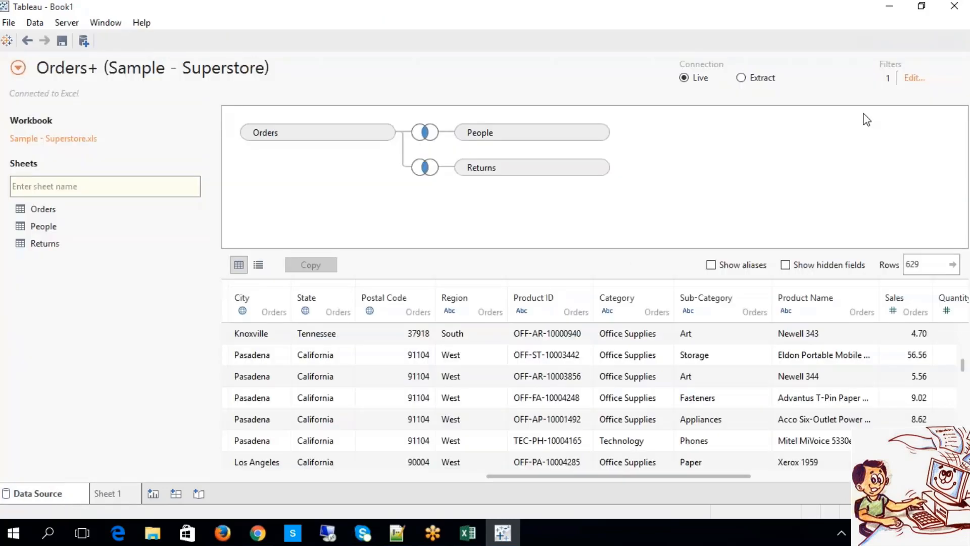
left_click(915, 78)
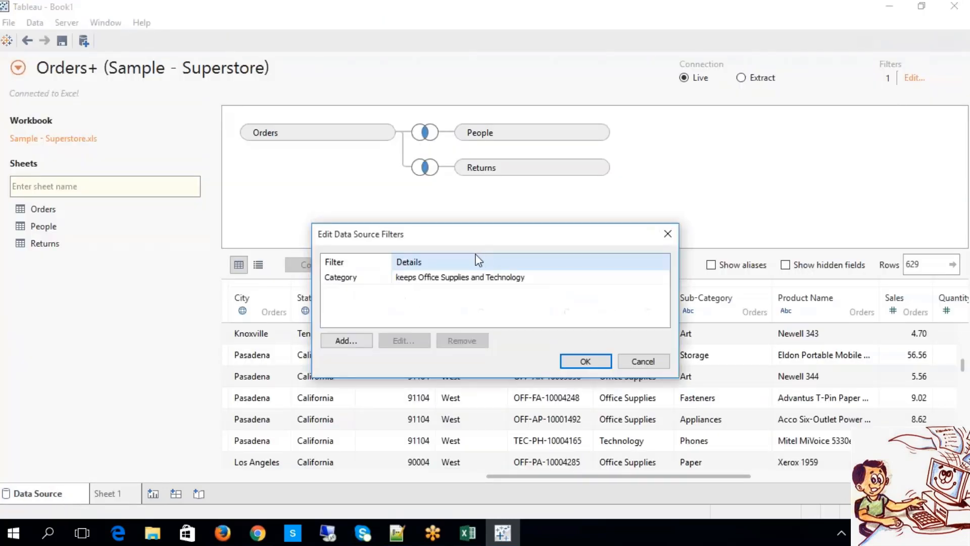
left_click(374, 277)
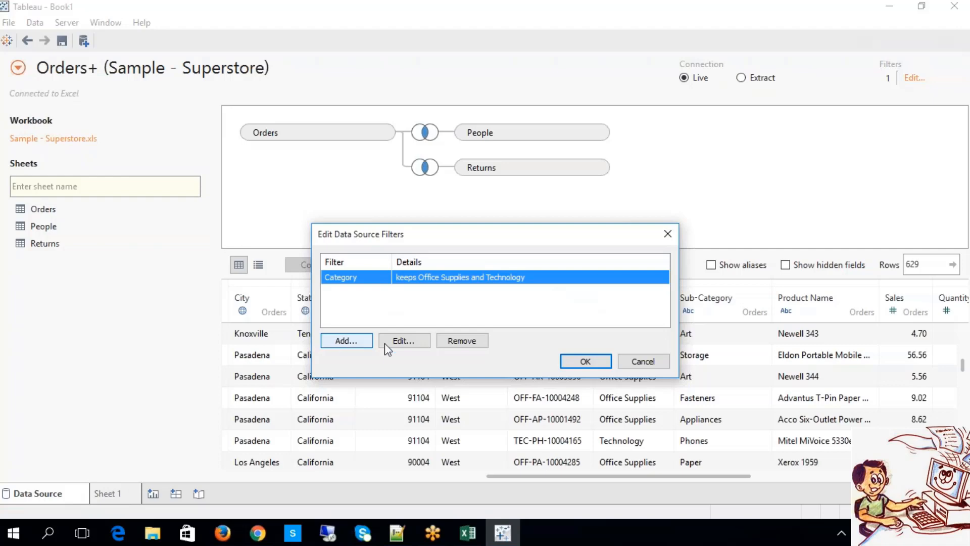
left_click(398, 343)
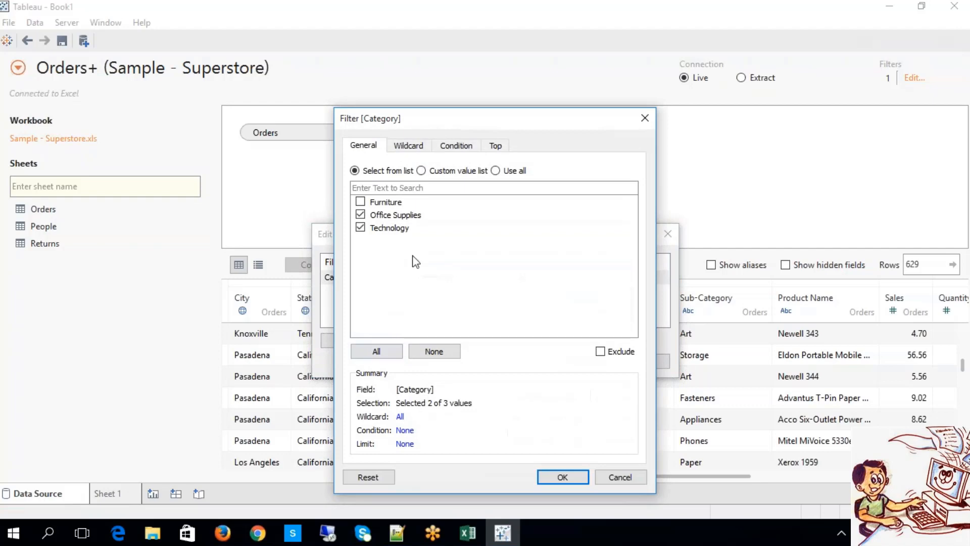
left_click(410, 147)
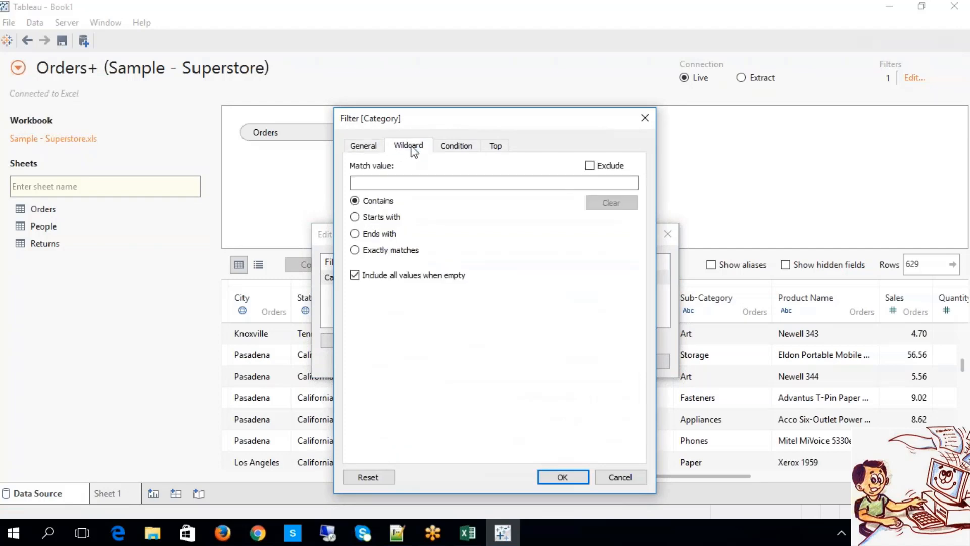
left_click(458, 147)
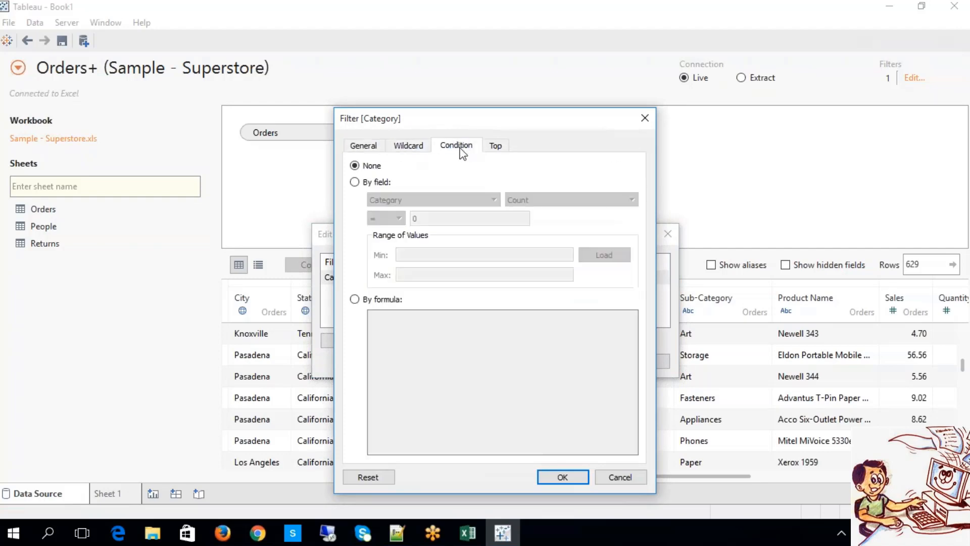
left_click(493, 150)
left_click(383, 148)
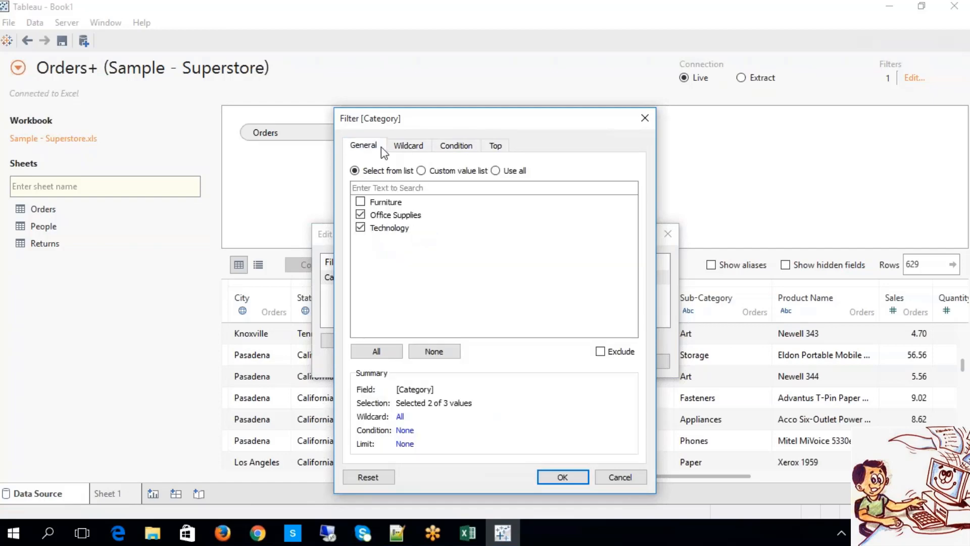
left_click(560, 478)
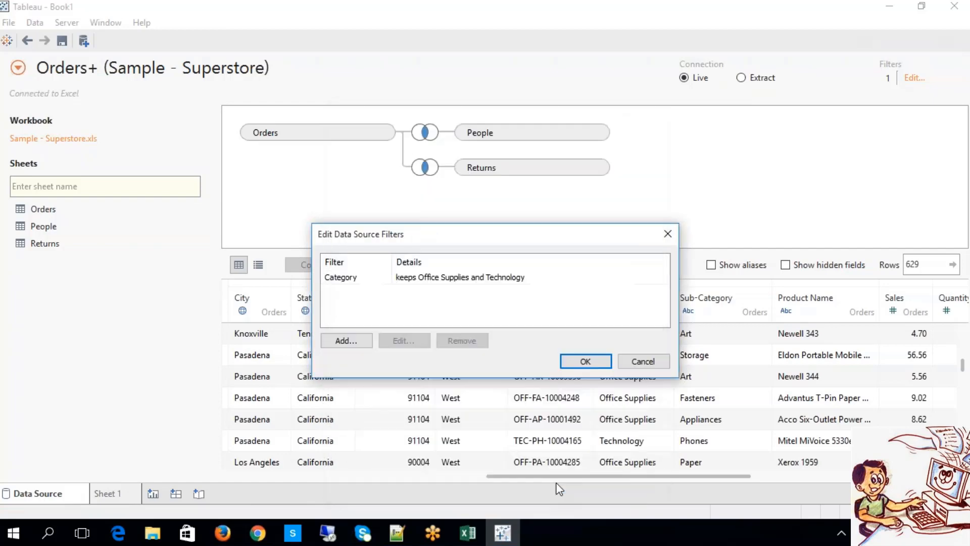
Remove the Category data source filter, and check the preview's row count and the Category rows in Sheet 1
left_click(406, 281)
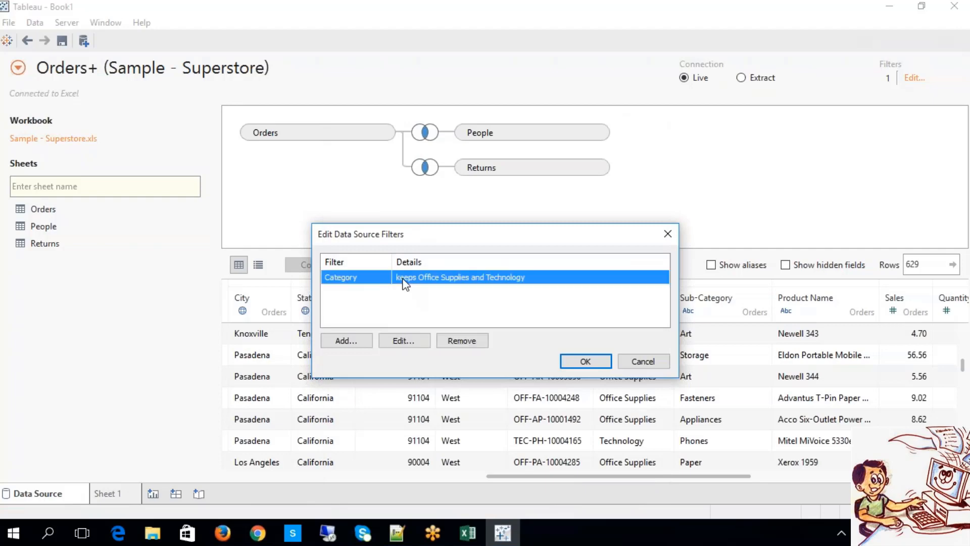
left_click(462, 342)
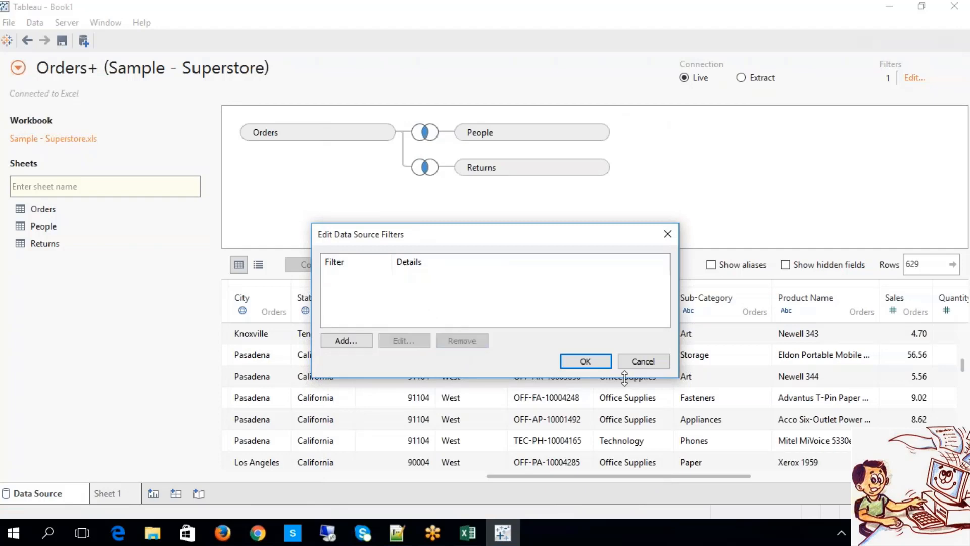
left_click(585, 355)
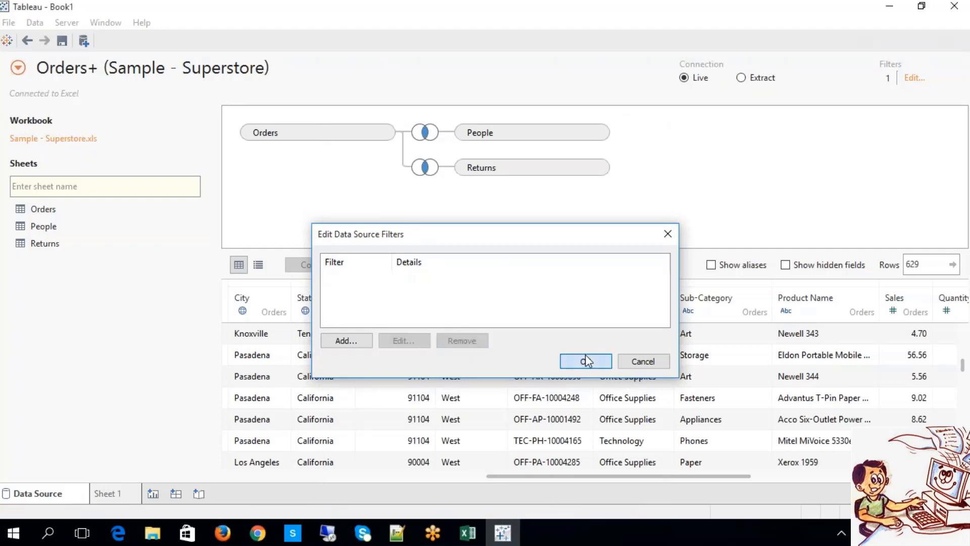
double_click(923, 265)
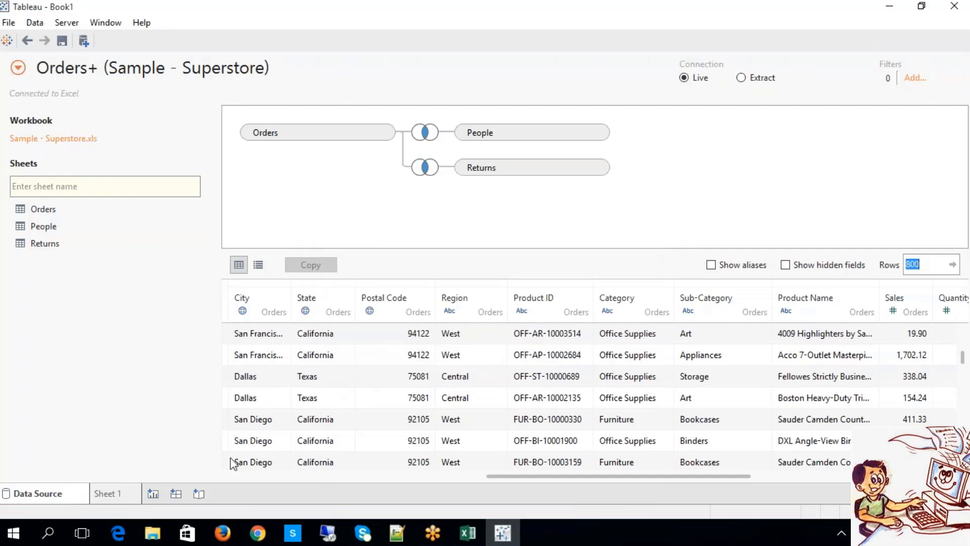
left_click(107, 494)
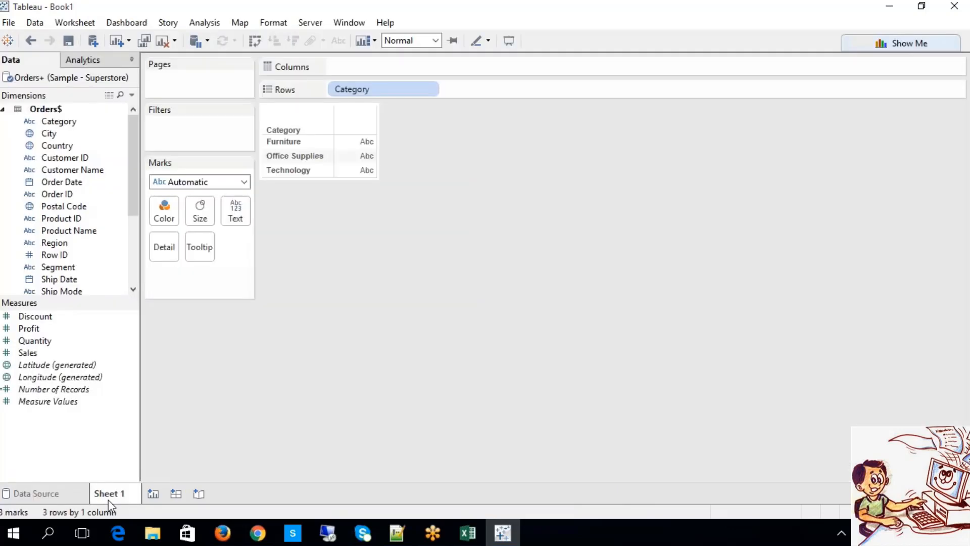
left_click(53, 496)
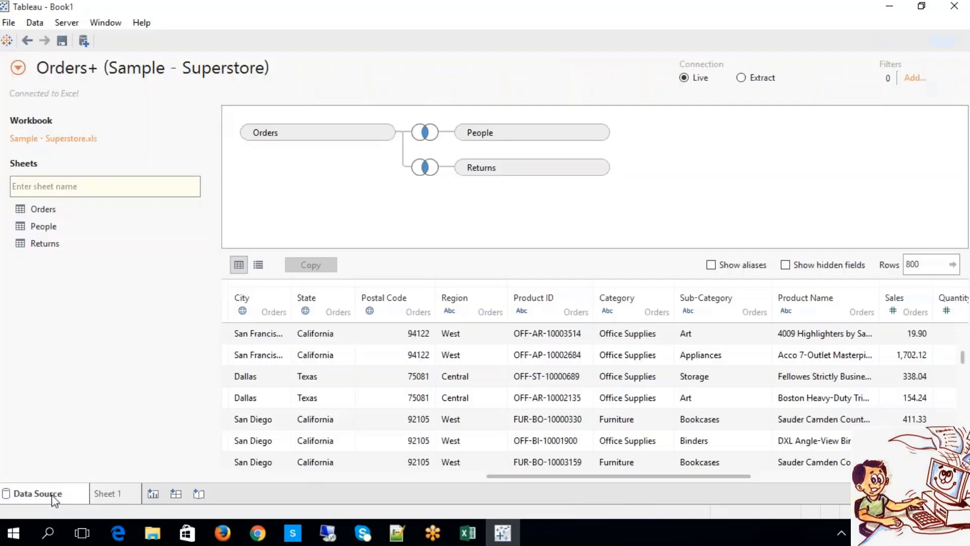
left_click(113, 491)
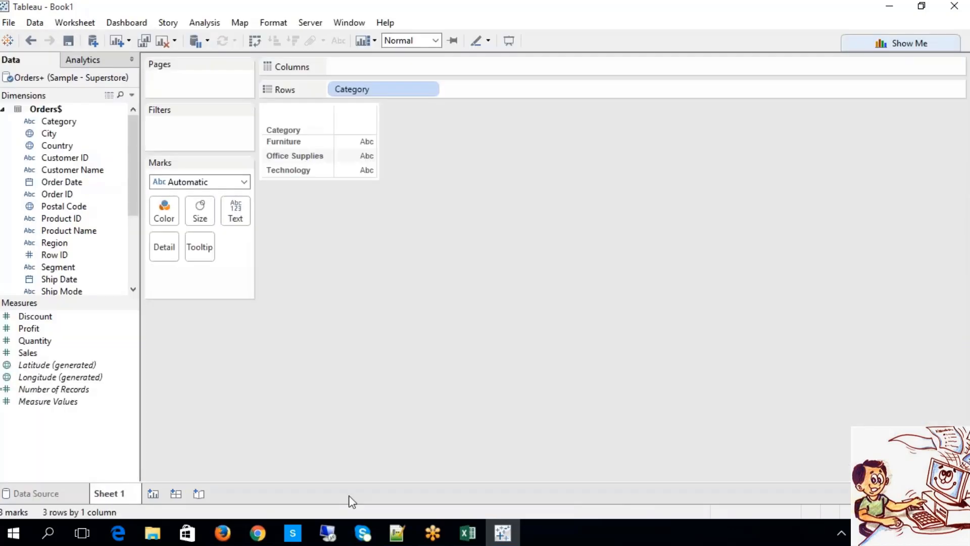
Switch to the TABLEAU notes in Excel and highlight the "Worksheet level filter" entry under Filters
left_click(468, 532)
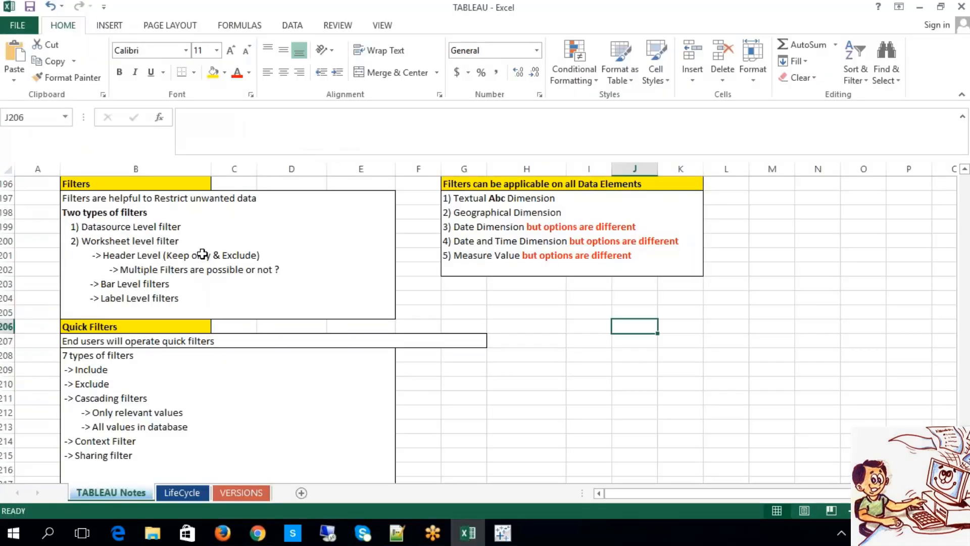
left_click(186, 241)
double_click(195, 241)
left_click_drag(195, 241, 84, 243)
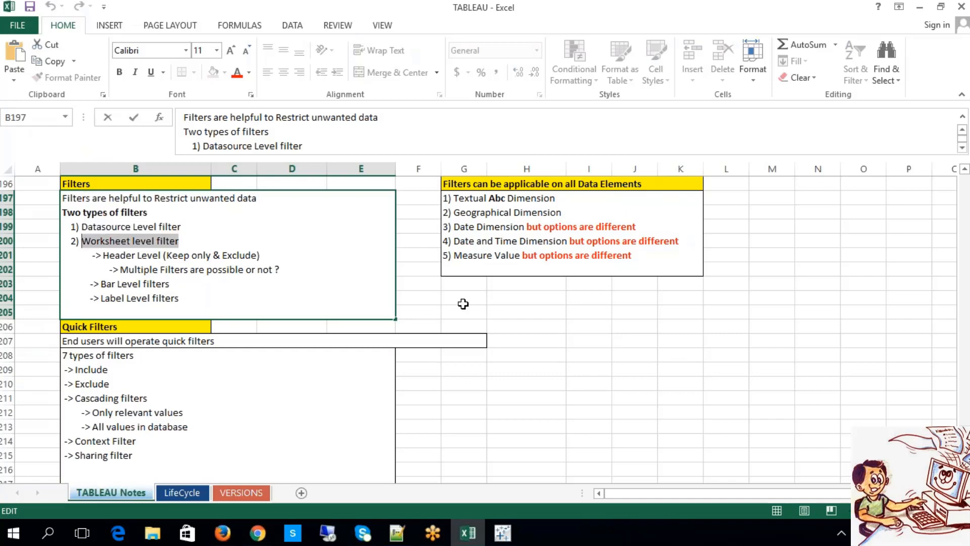
left_click(588, 340)
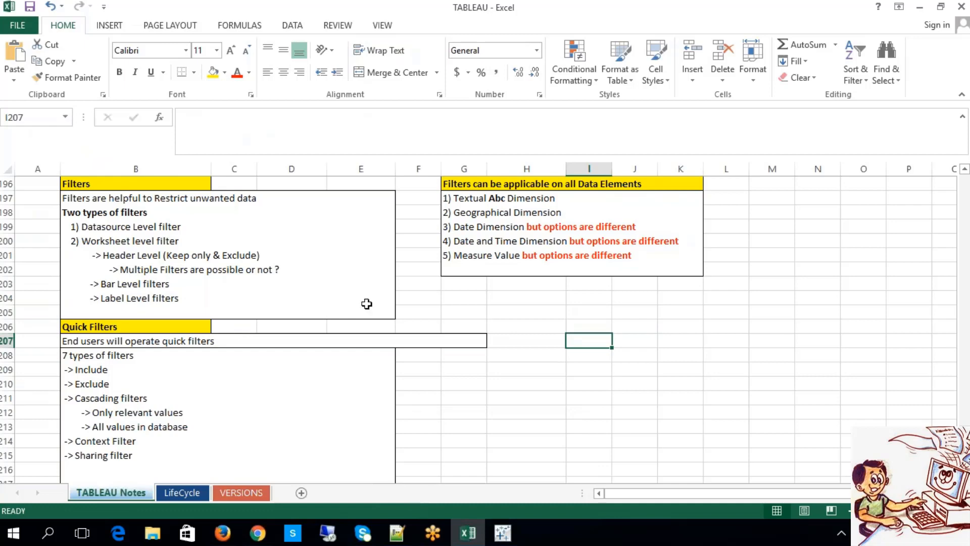
Highlight in turn the Header Level, Bar Level and Label Level entries listed under worksheet level filter
left_click(119, 260)
double_click(120, 259)
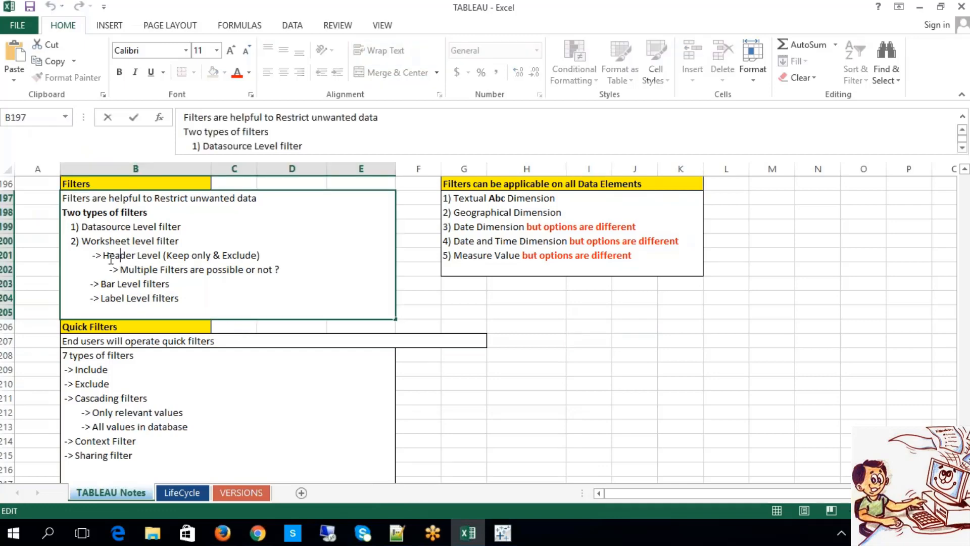
left_click_drag(103, 255, 162, 255)
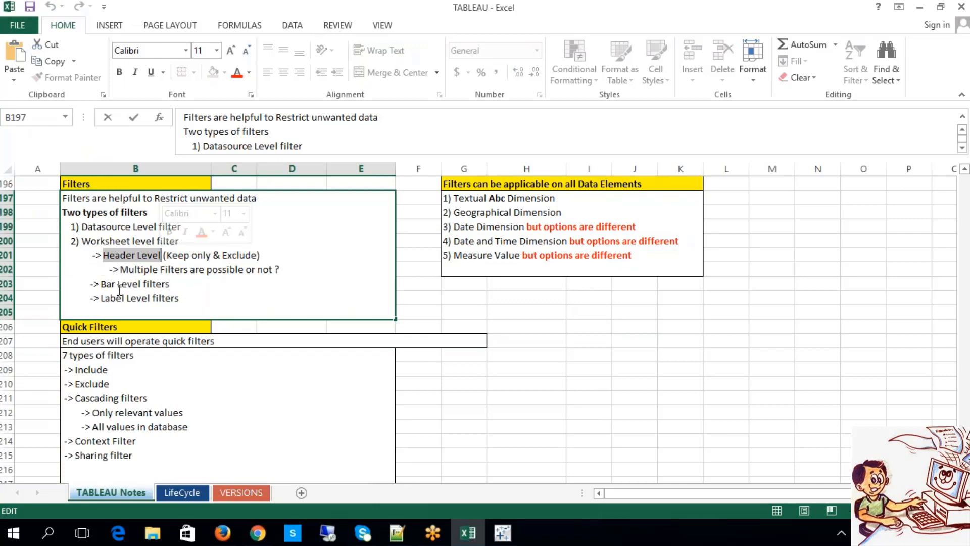
left_click_drag(101, 283, 165, 285)
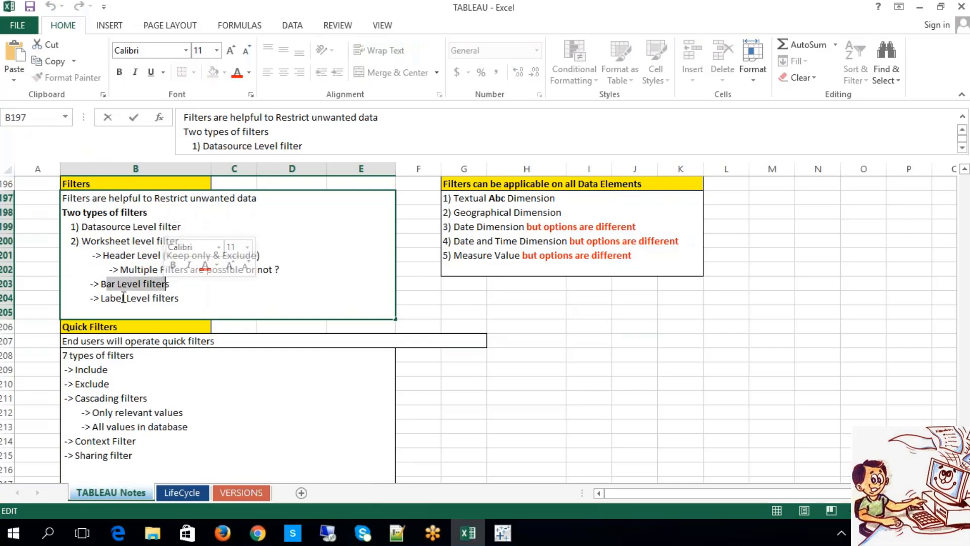
left_click_drag(100, 298, 141, 300)
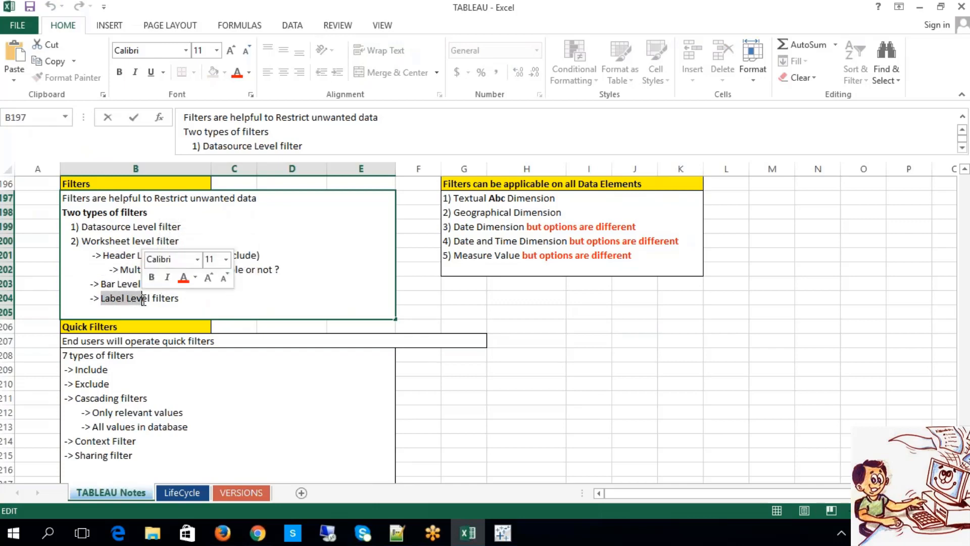
left_click(525, 358)
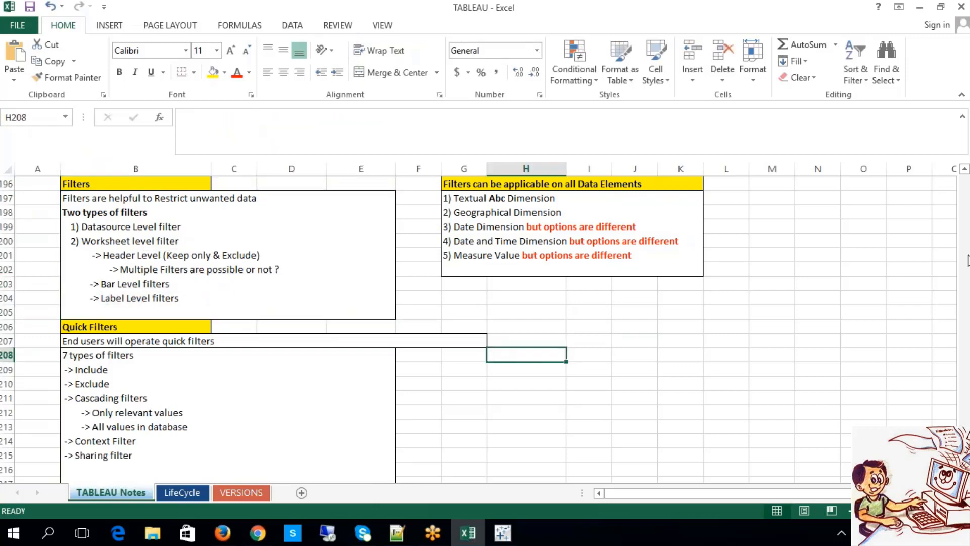
left_click(965, 169)
scroll(964, 174, "up", 5)
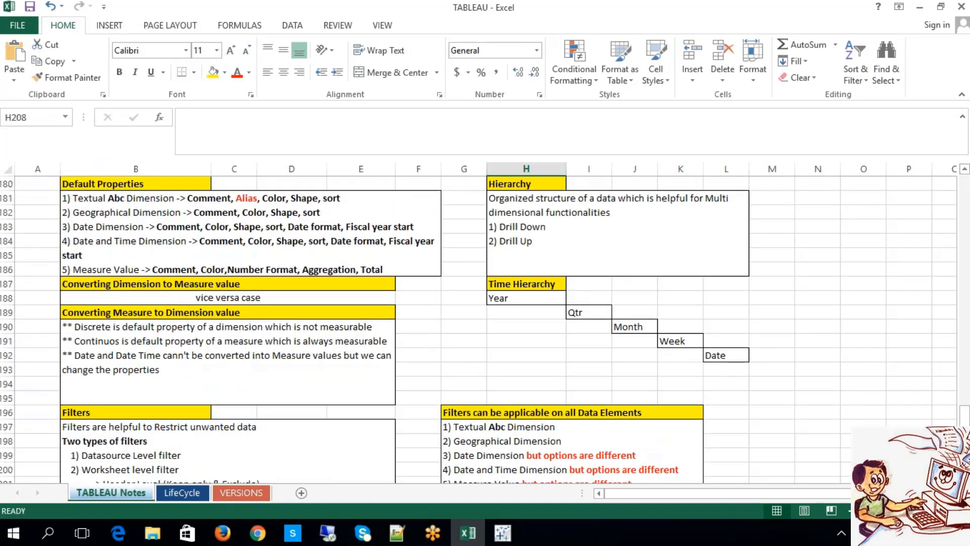
left_click_drag(965, 419, 964, 425)
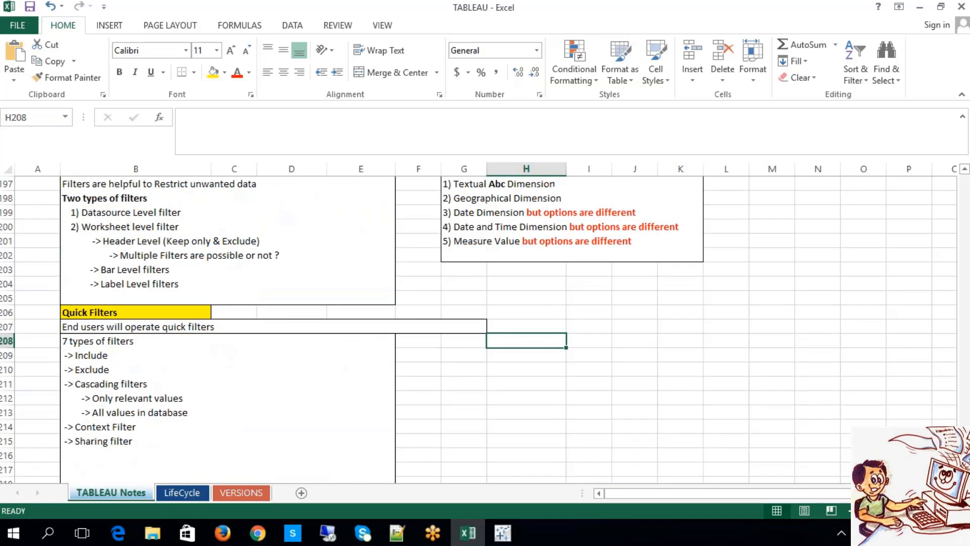
Try toggling Merge & Center on the "End users will operate quick filters" cell B207, and undo the formatting changes
left_click(319, 330)
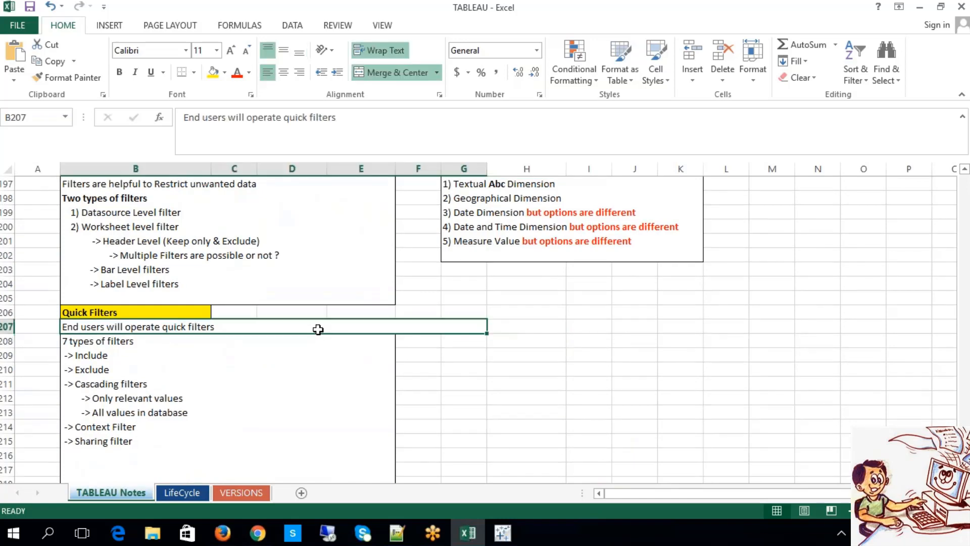
left_click(371, 72)
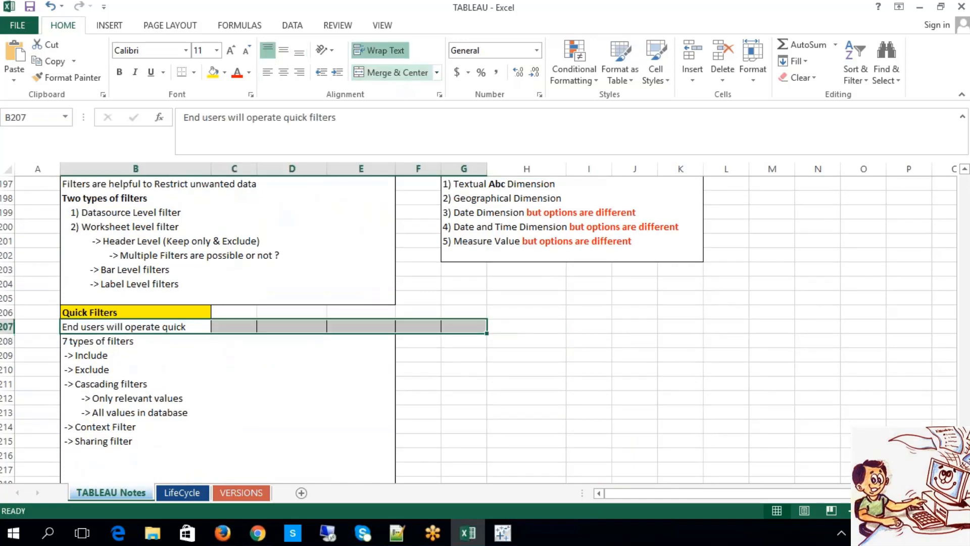
left_click(391, 72)
left_click(392, 72)
left_click(392, 73)
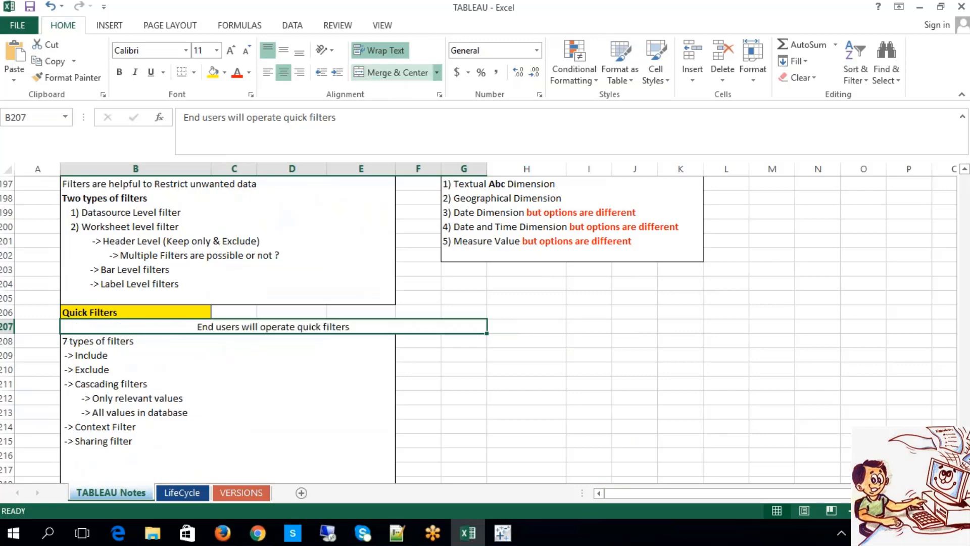
key("ctrl+z")
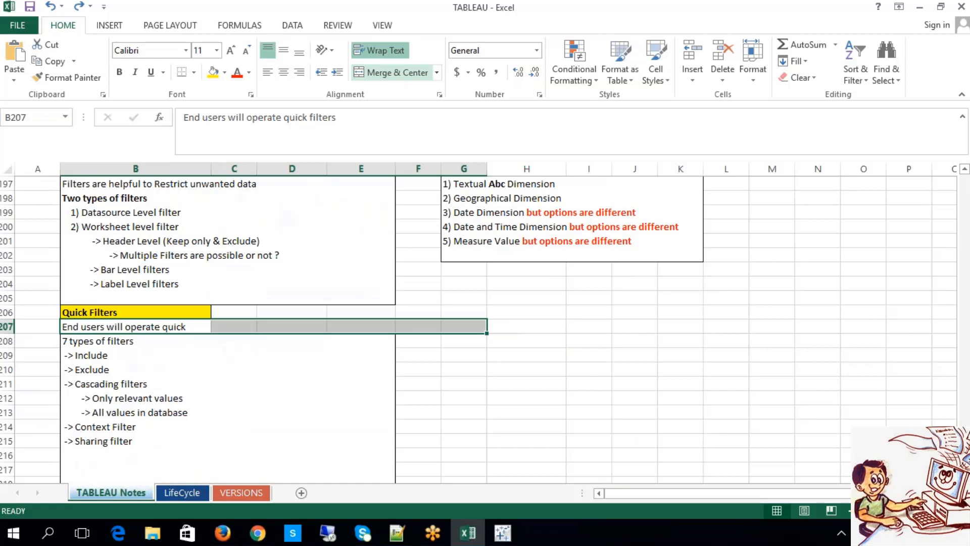
key("ctrl+y")
key("ctrl+z")
key("ctrl+z")
left_click(639, 382)
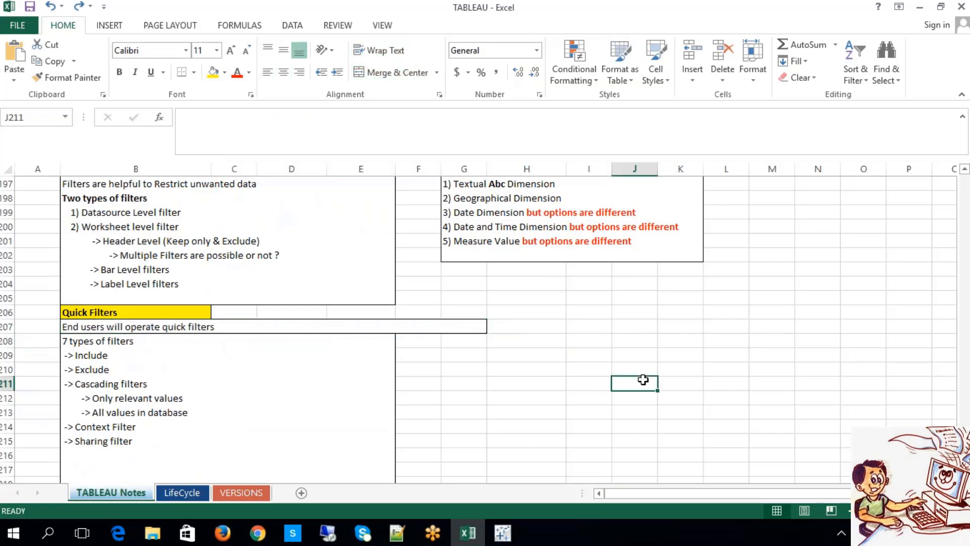
Switch to Tableau and look at the Keep Only and Exclude options for the Furniture header, leaving them unapplied
left_click(503, 533)
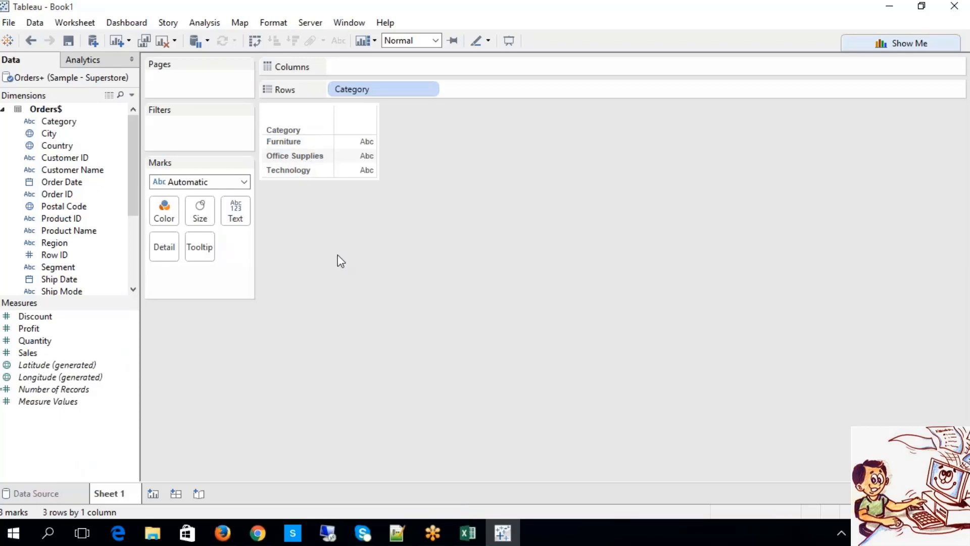
right_click(297, 144)
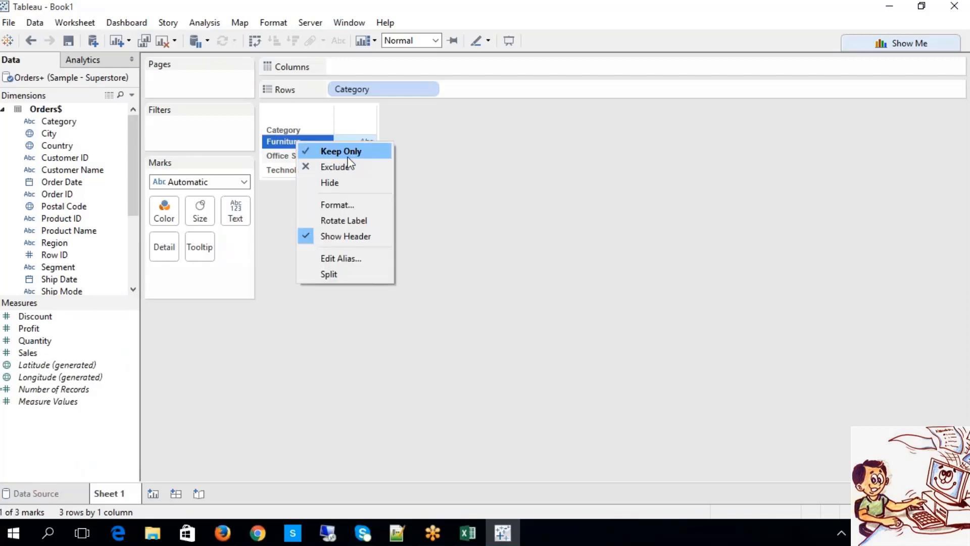
left_click(516, 299)
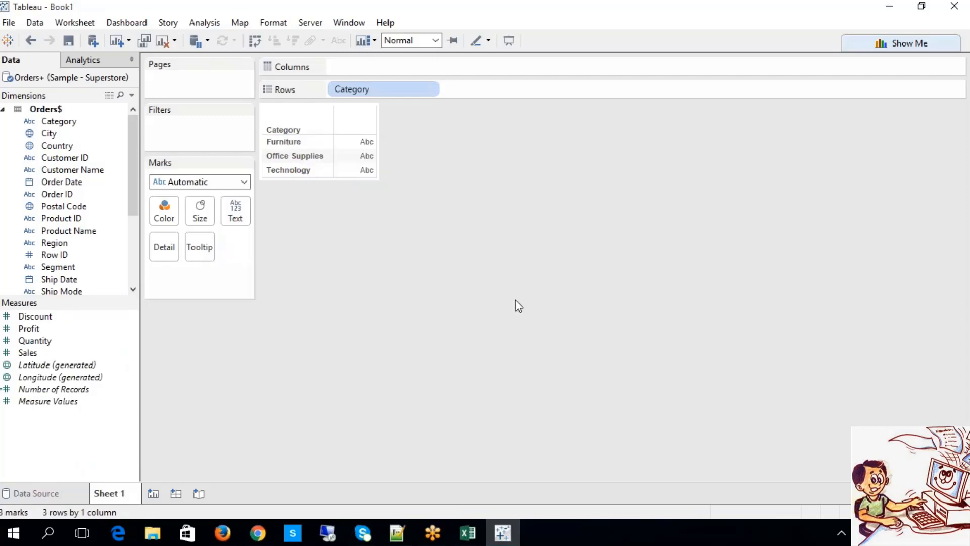
Switch to the TABLEAU notes in Excel and highlight the "Header Level (Keep only & Exclude)" entry under worksheet level filter
left_click(469, 535)
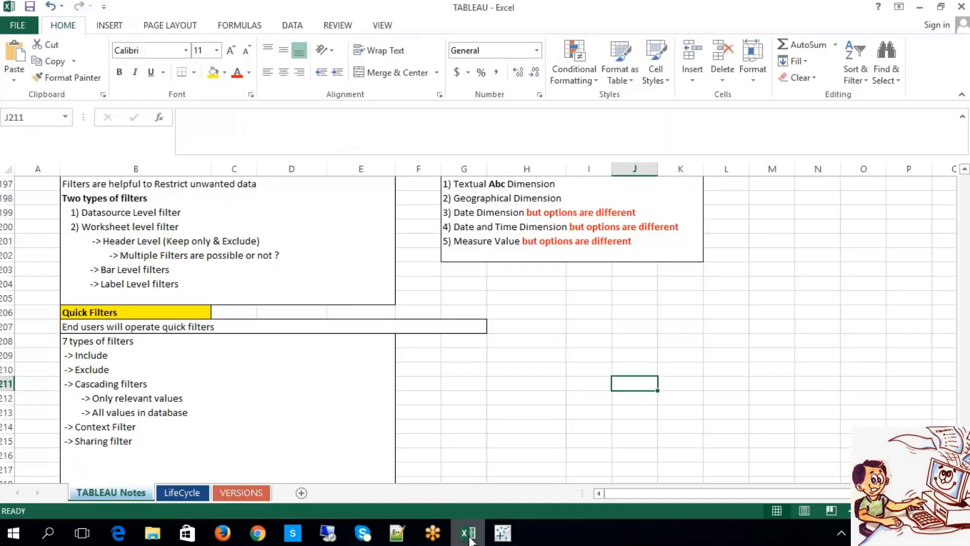
double_click(110, 241)
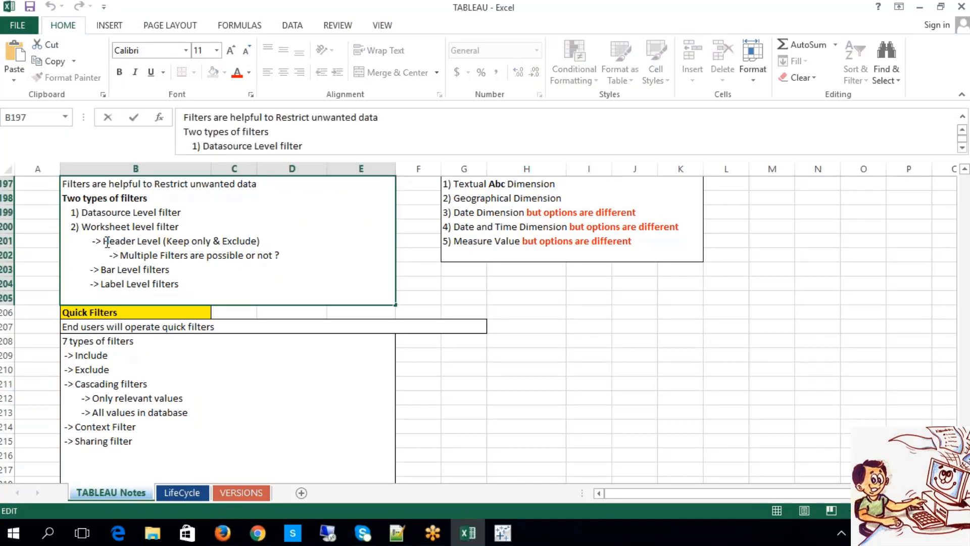
left_click_drag(103, 241, 134, 241)
left_click(580, 408)
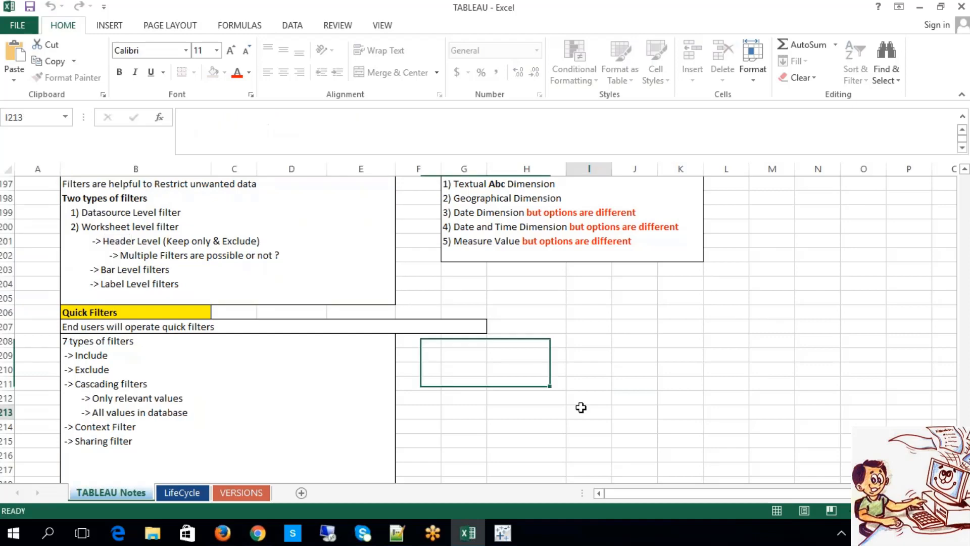
Switch to Tableau and look at the Keep Only and Exclude options for the Furniture, Office Supplies and Technology headers
left_click(502, 533)
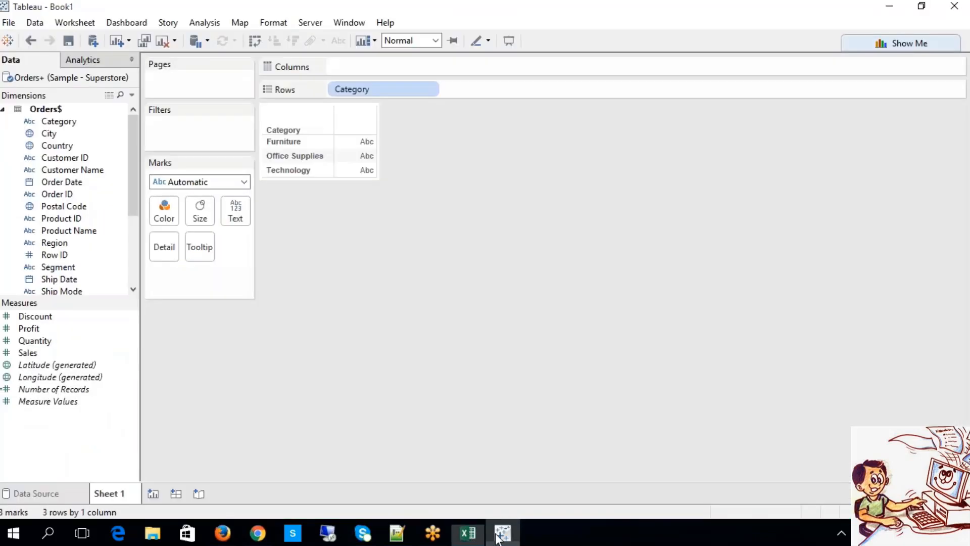
left_click(315, 139)
left_click(308, 155)
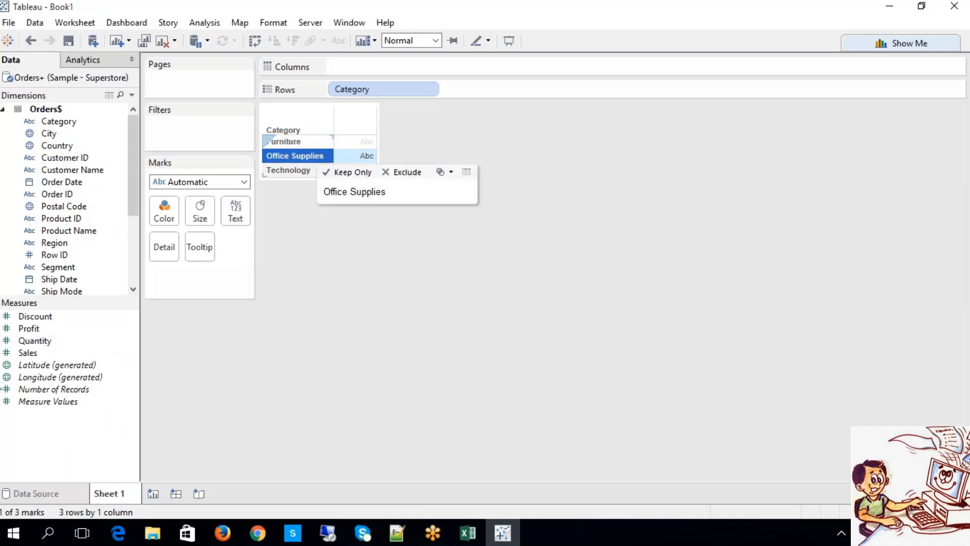
left_click(296, 170)
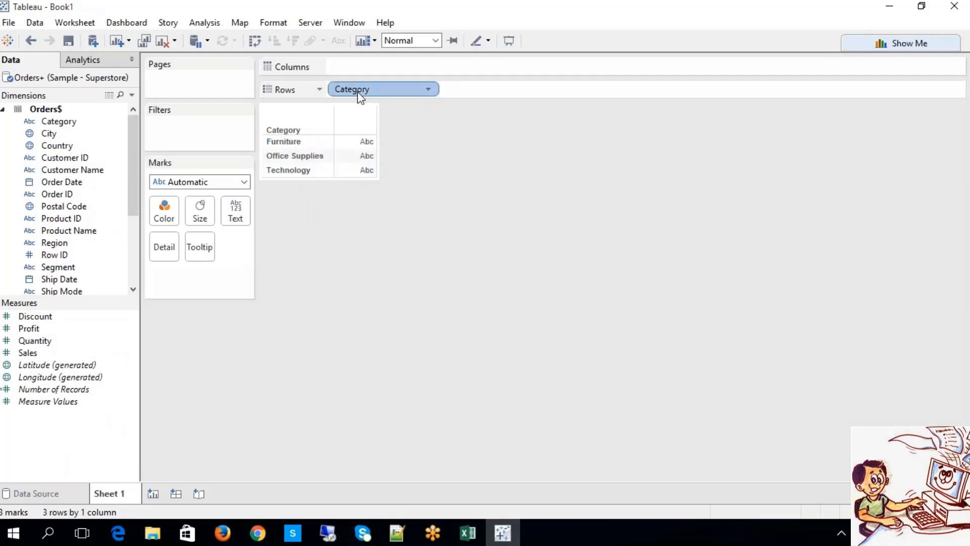
left_click(304, 140)
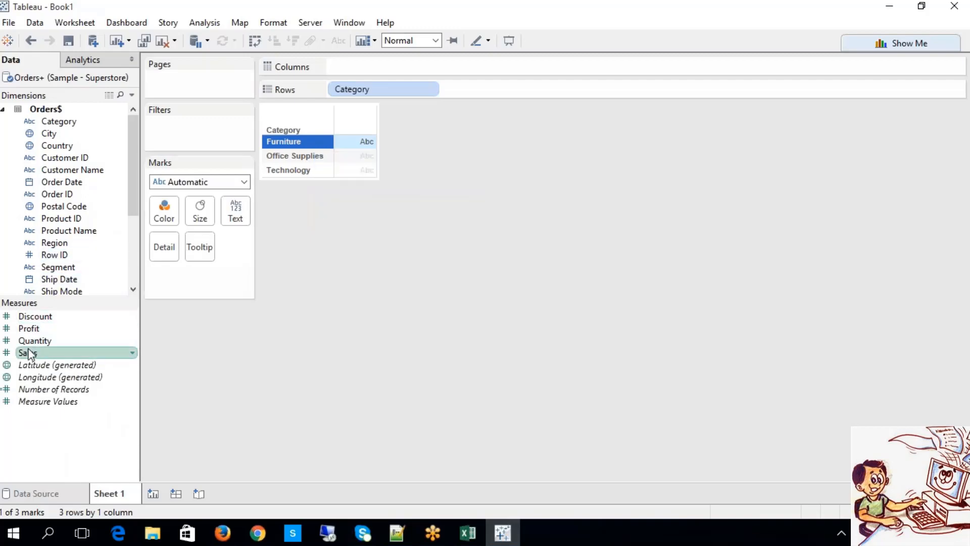
Add the Sales and Quantity measures to Columns to chart both by Category
left_click_drag(27, 352, 428, 69)
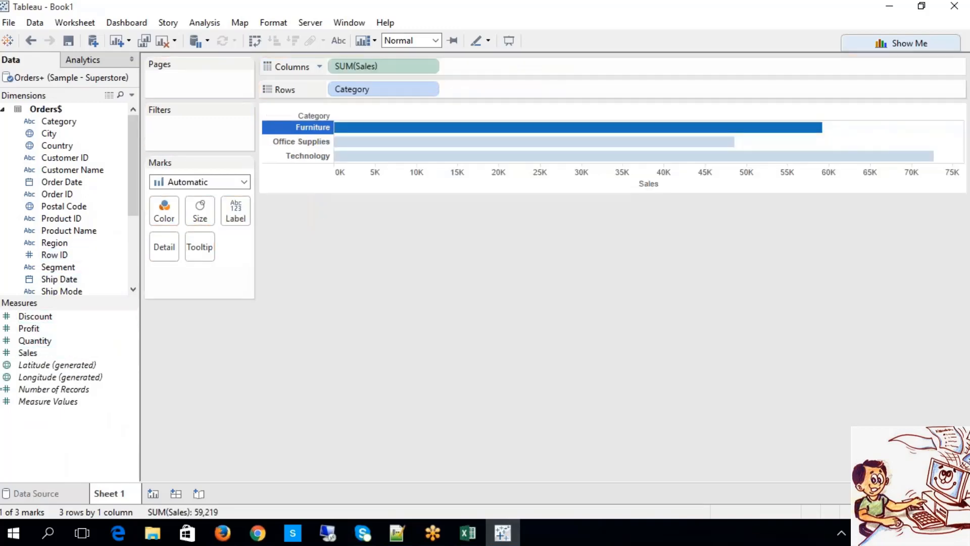
left_click(33, 317)
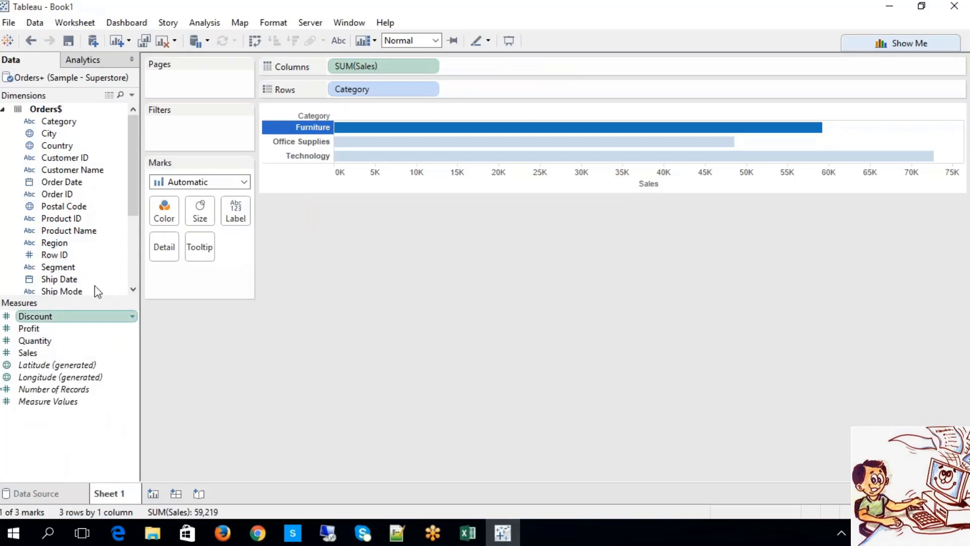
left_click_drag(35, 316, 484, 75)
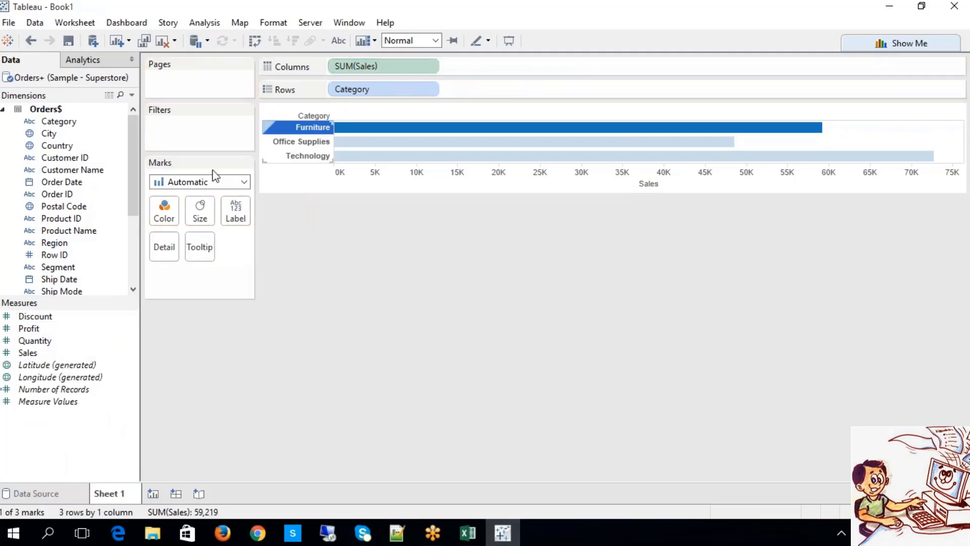
left_click(23, 344)
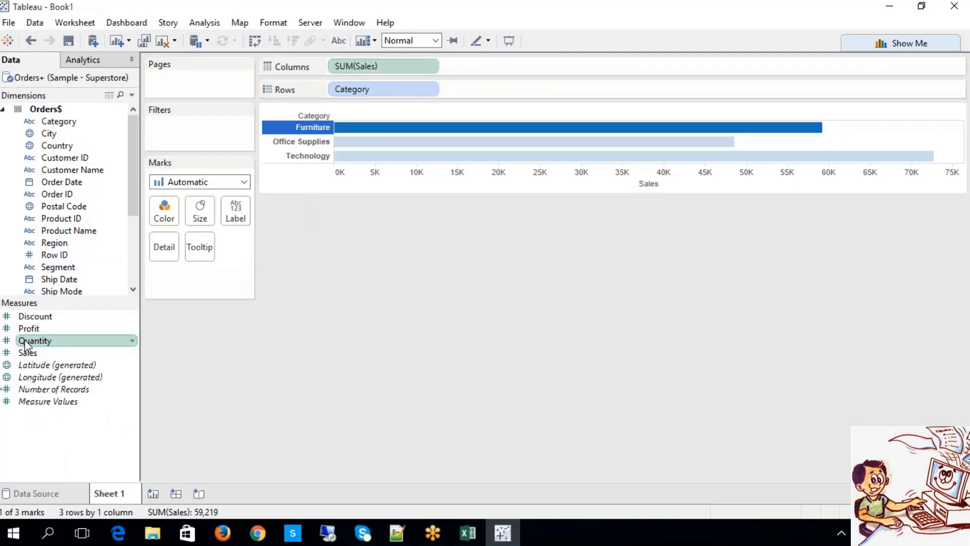
mouse_move(24, 343)
left_mouse_down()
mouse_move(414, 80)
mouse_move(465, 65)
mouse_move(448, 65)
left_mouse_up()
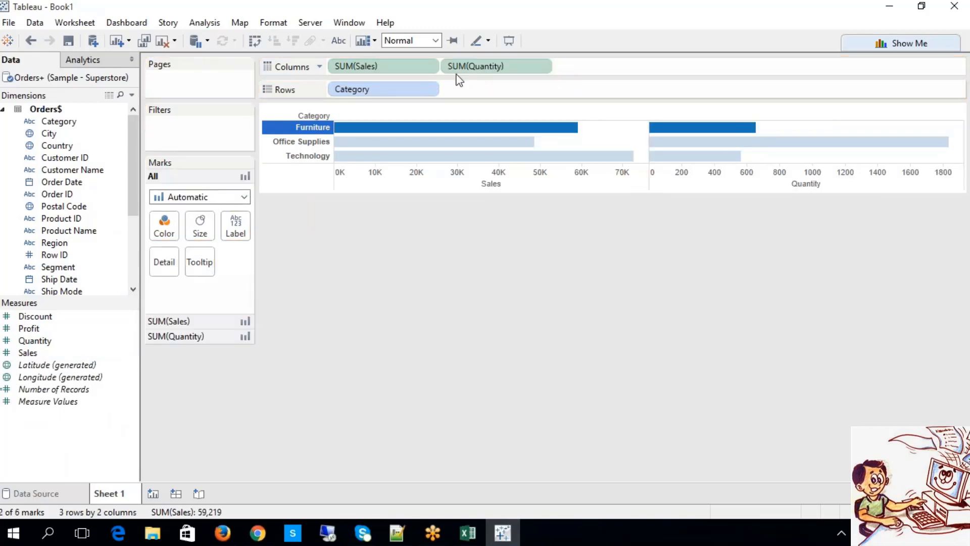
Apply Keep Only and Exclude in turn to the Office Supplies header, and remove the resulting Category filter
left_click(293, 140)
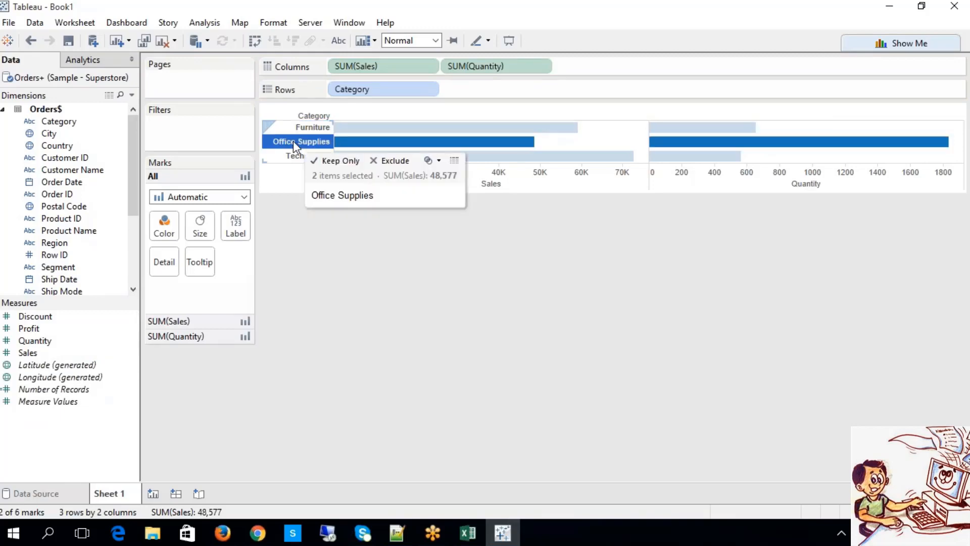
left_click(326, 161)
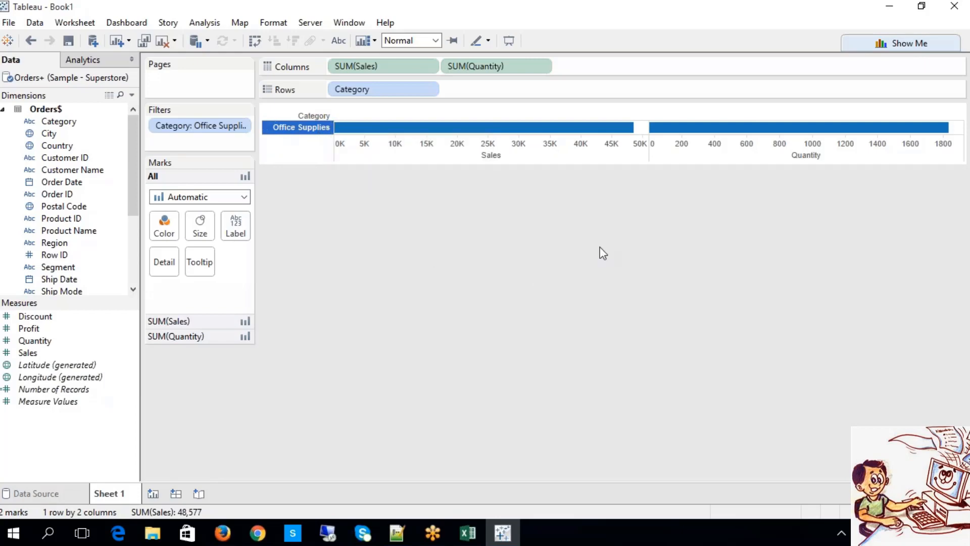
right_click(293, 128)
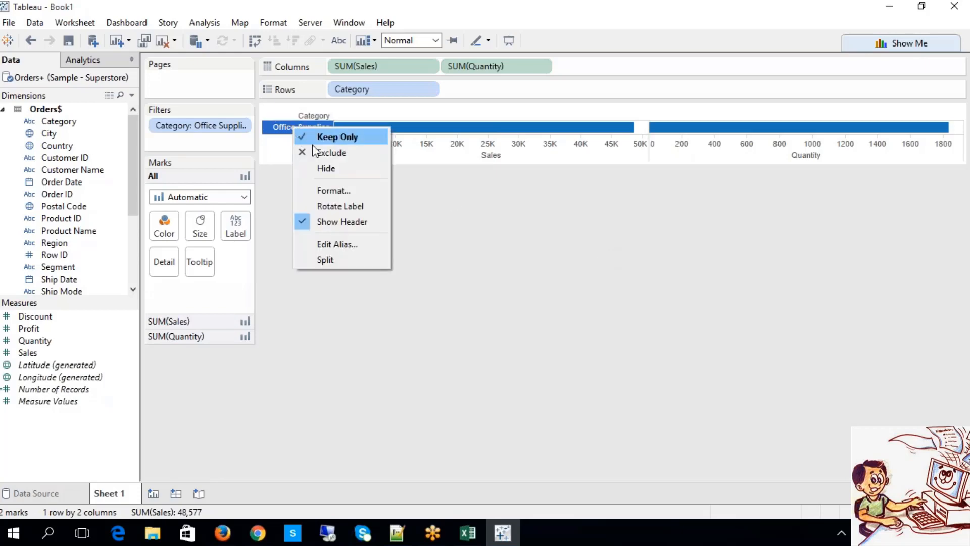
left_click(316, 153)
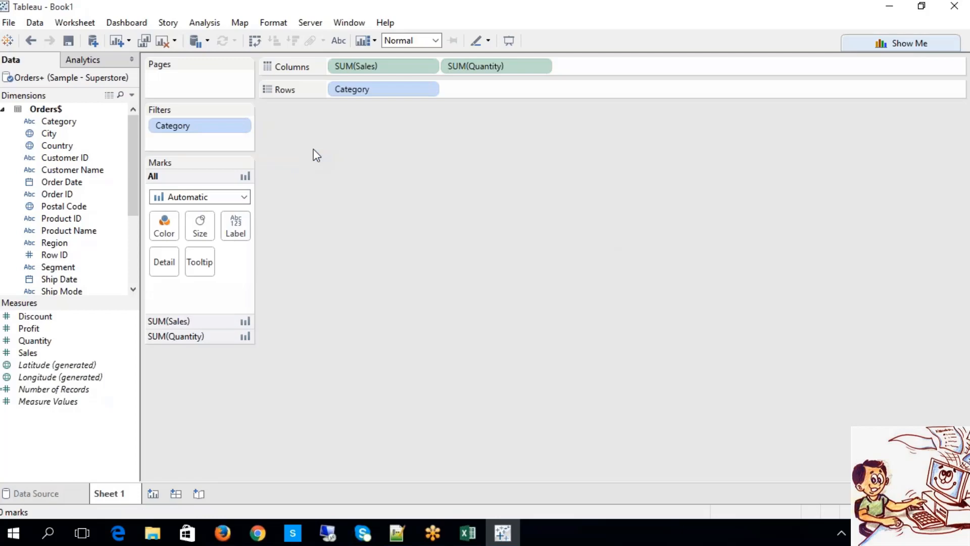
left_click(212, 125)
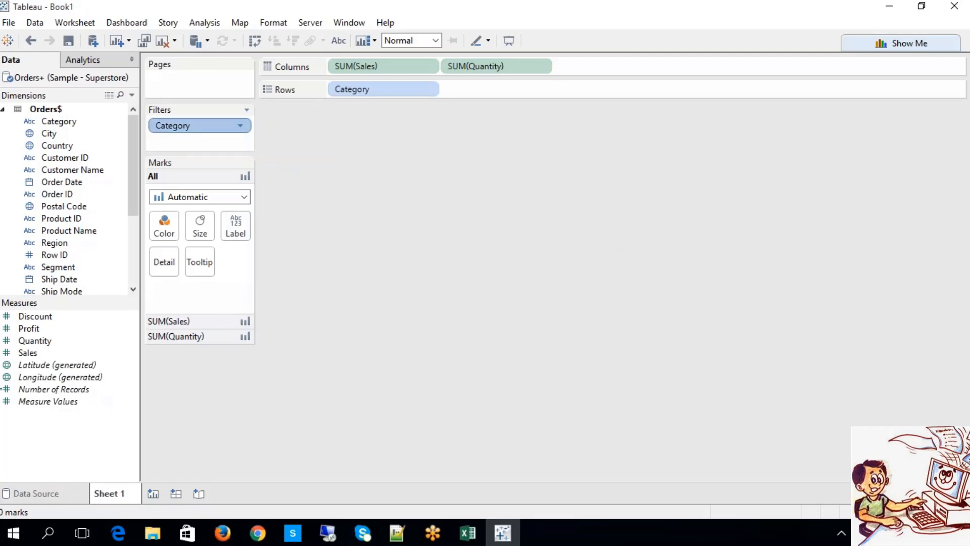
key("Delete")
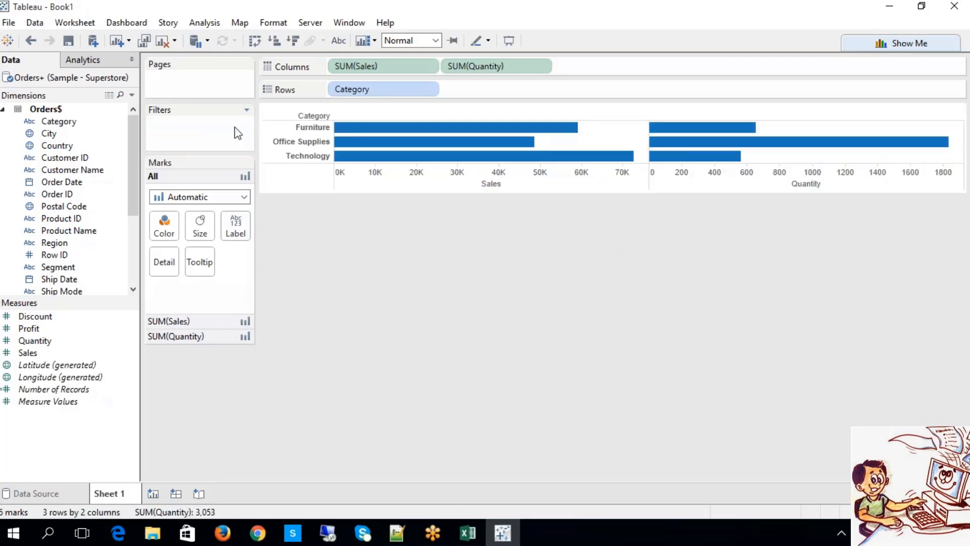
Exclude Office Supplies through its row header, check the Category filter's options, and clear that filter
right_click(281, 141)
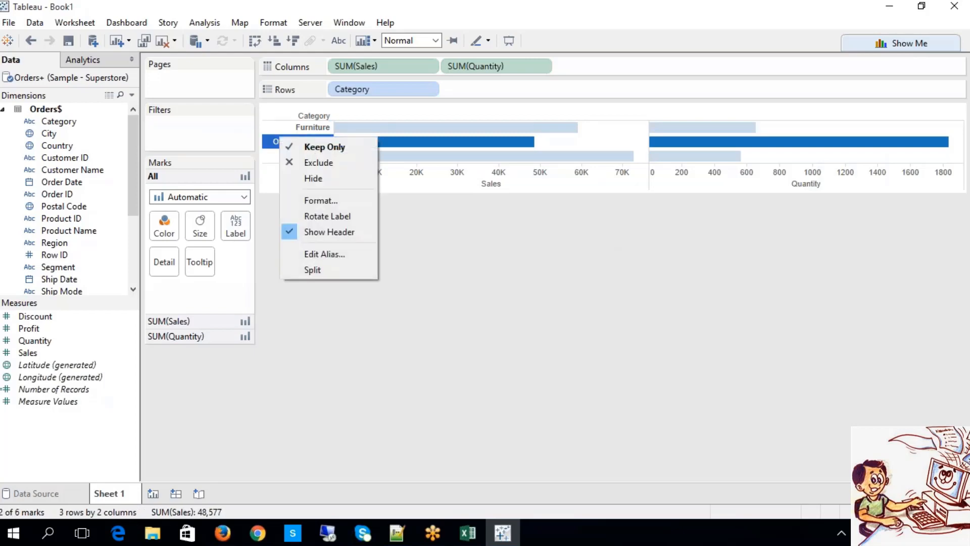
left_click(302, 162)
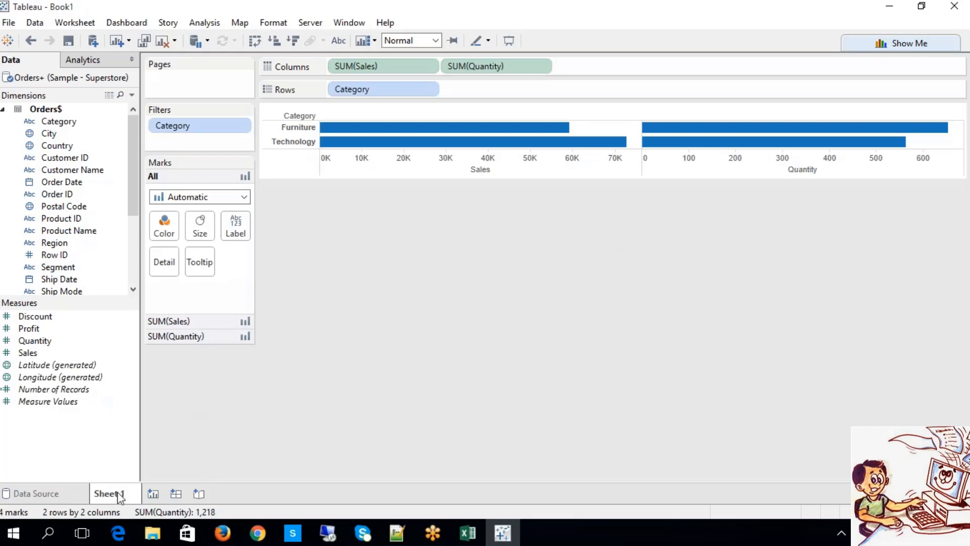
mouse_move(120, 497)
left_click(239, 126)
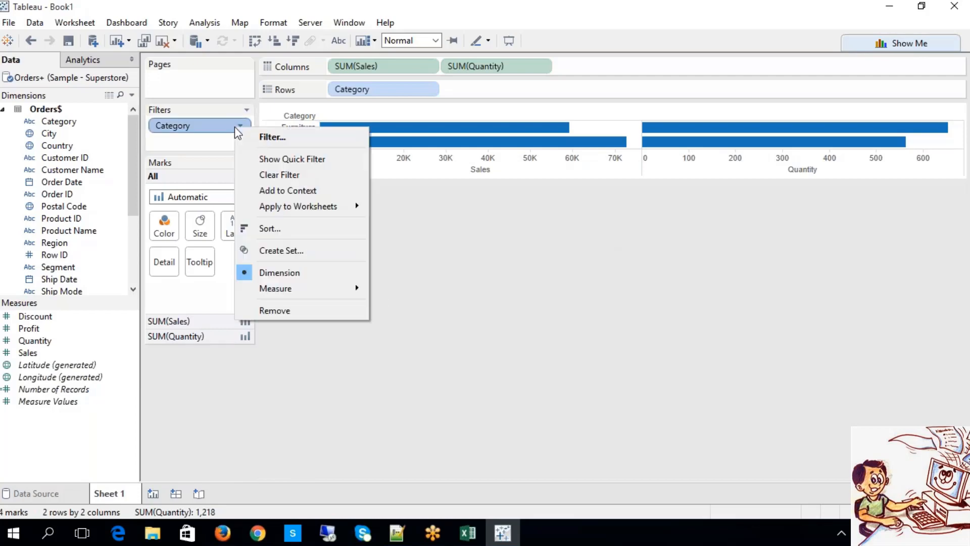
left_click(498, 231)
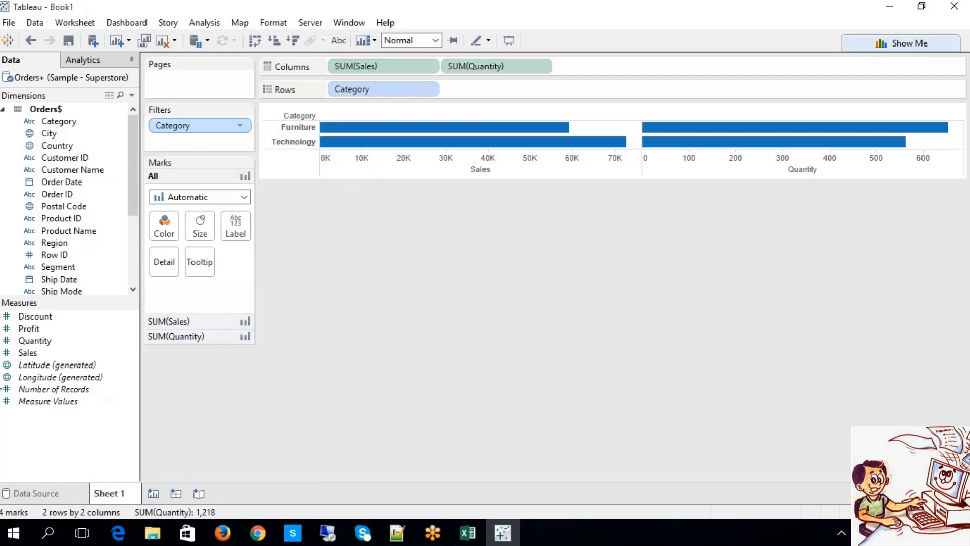
right_click(222, 130)
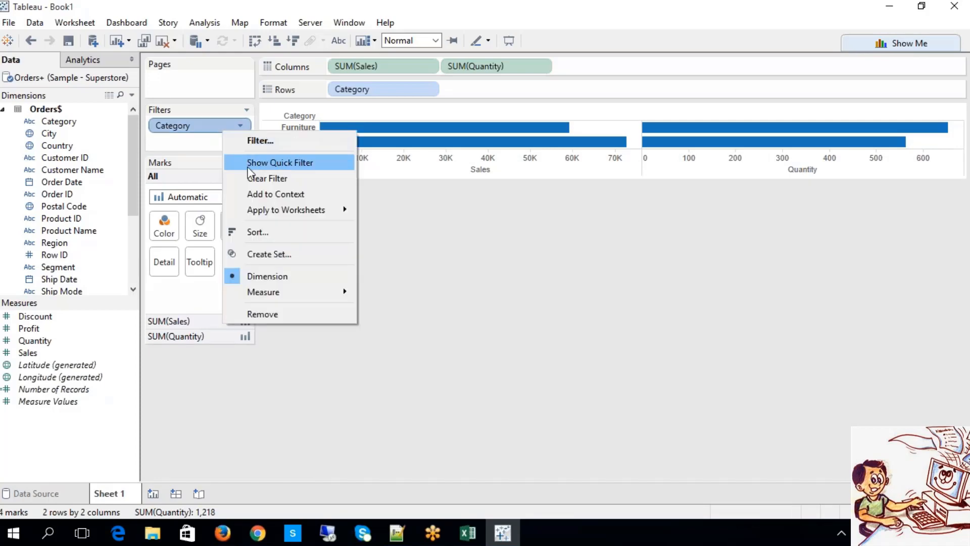
left_click(253, 178)
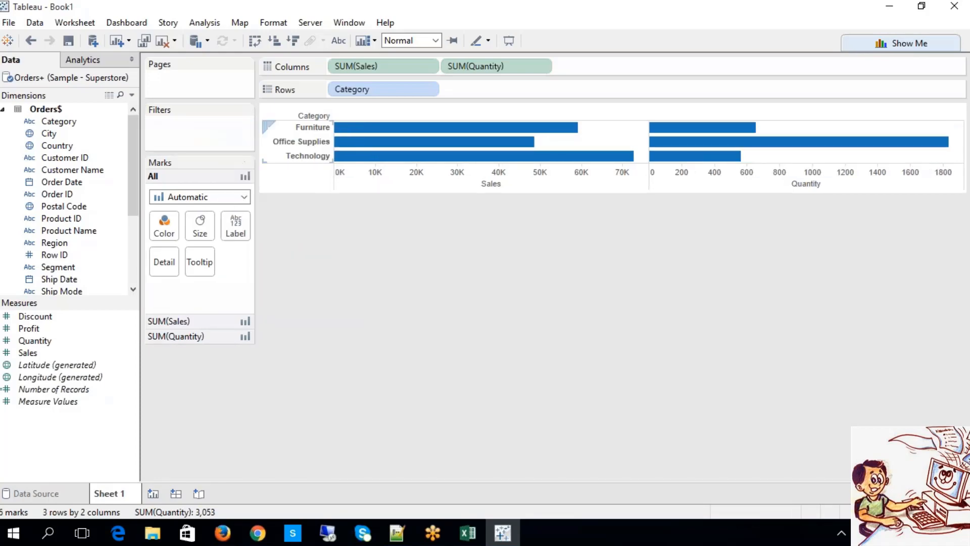
Apply Keep Only and Exclude in turn to the Furniture header, and remove the Category filter from the worksheet
right_click(311, 129)
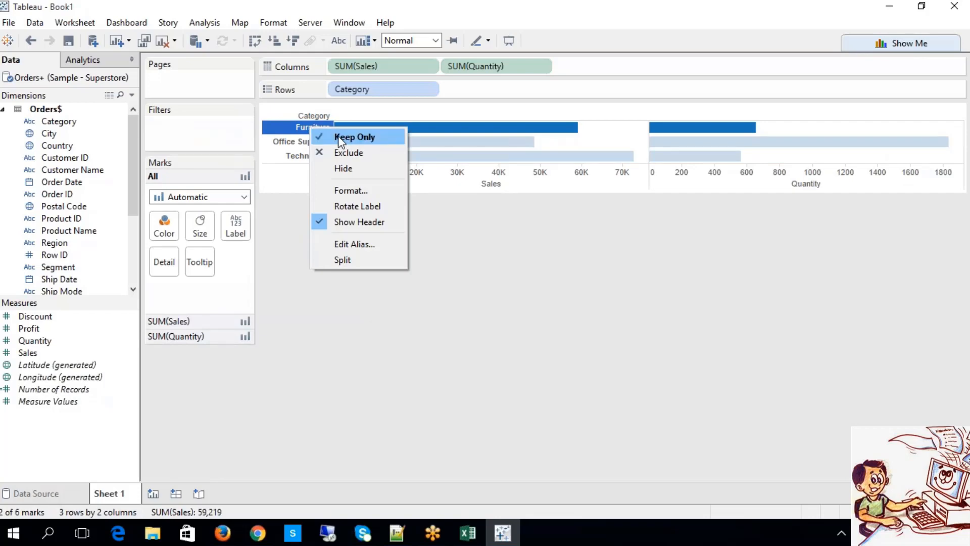
left_click(340, 138)
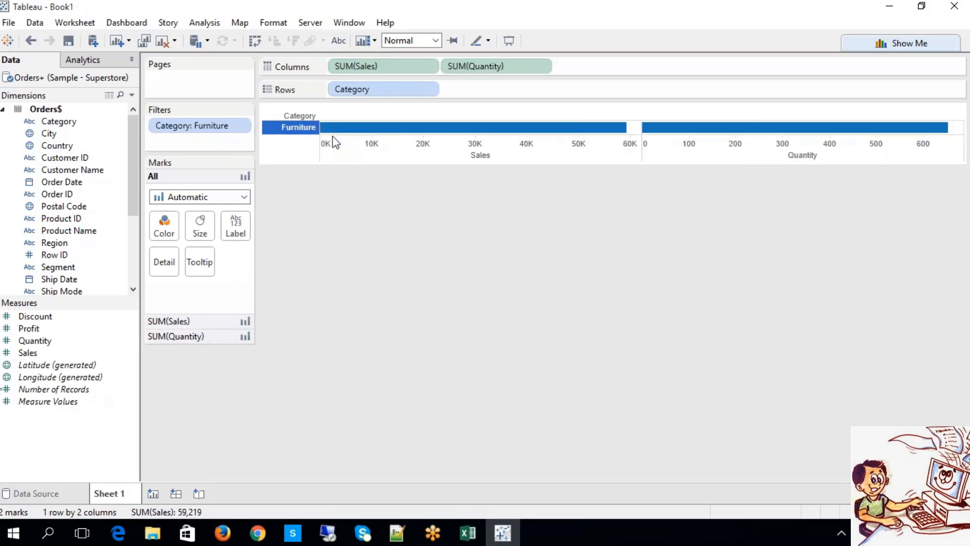
mouse_move(303, 128)
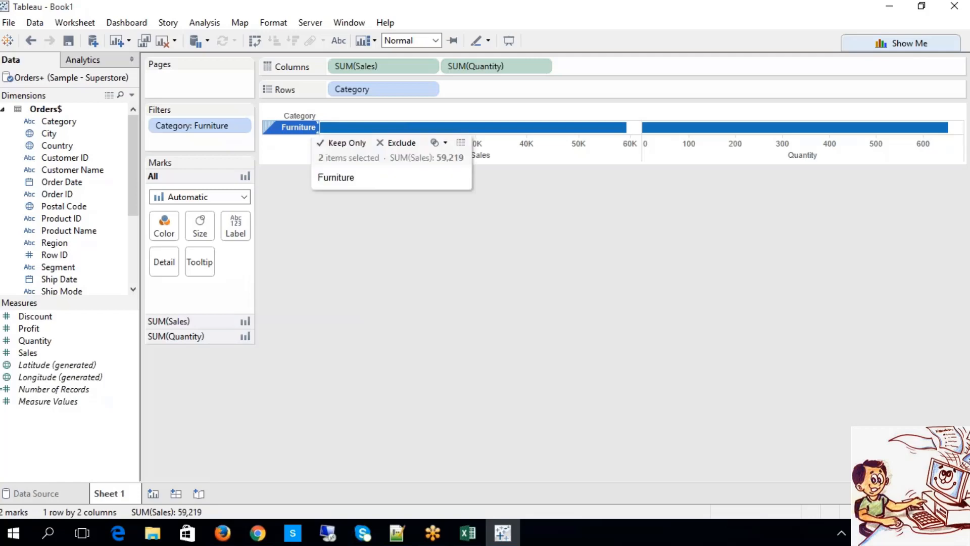
left_click(404, 145)
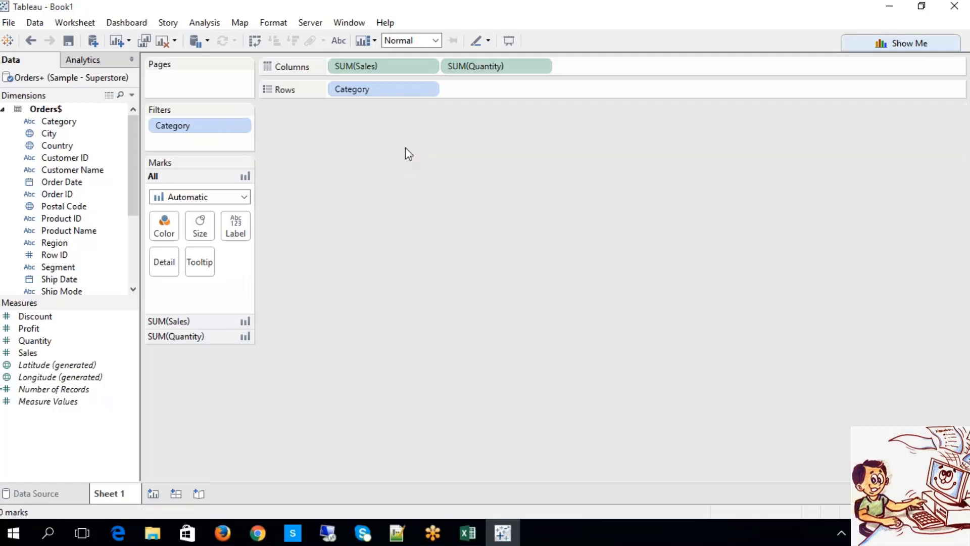
left_click(243, 128)
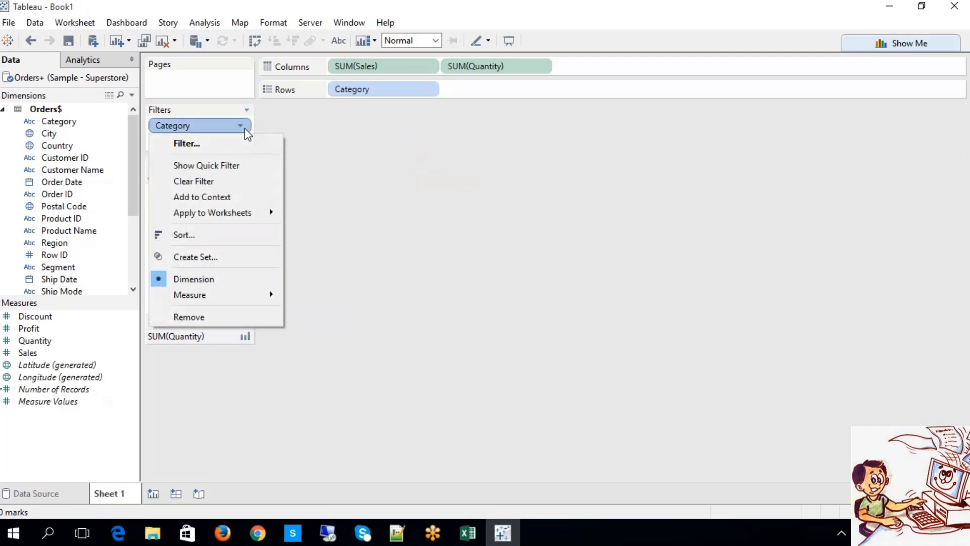
left_click(238, 317)
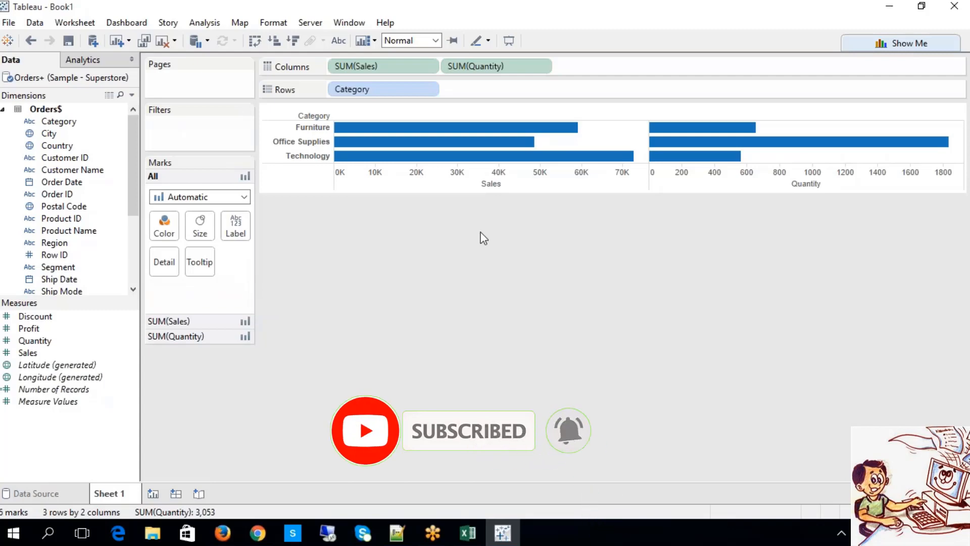
Examine the Furniture quantity bar's tooltip and the Keep Only and Exclude options on each category's row header
left_click(677, 128)
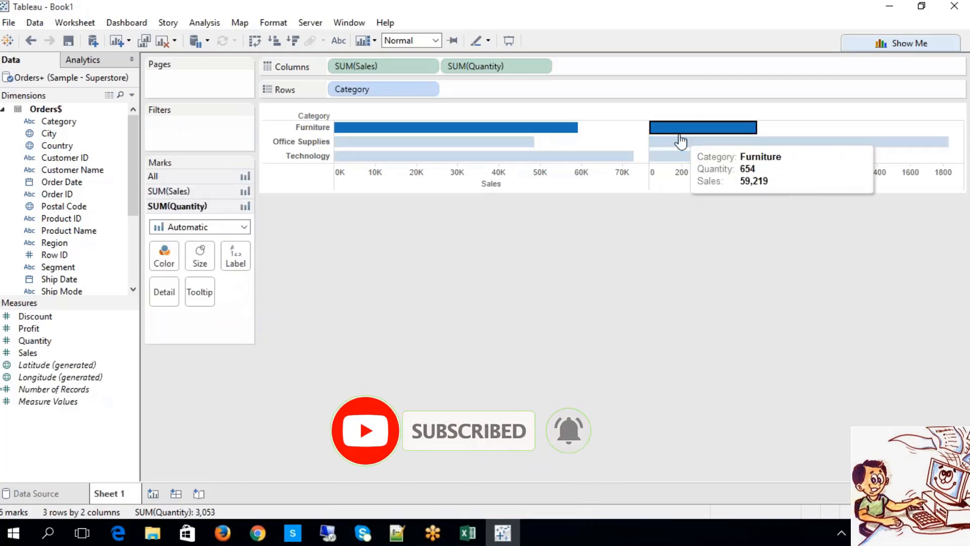
left_click(600, 174)
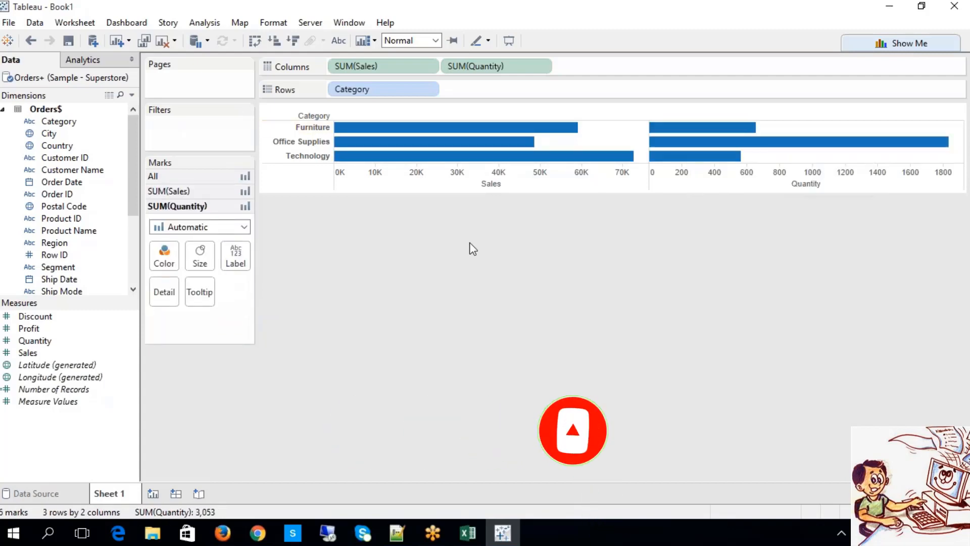
left_click(301, 142)
left_click(304, 127)
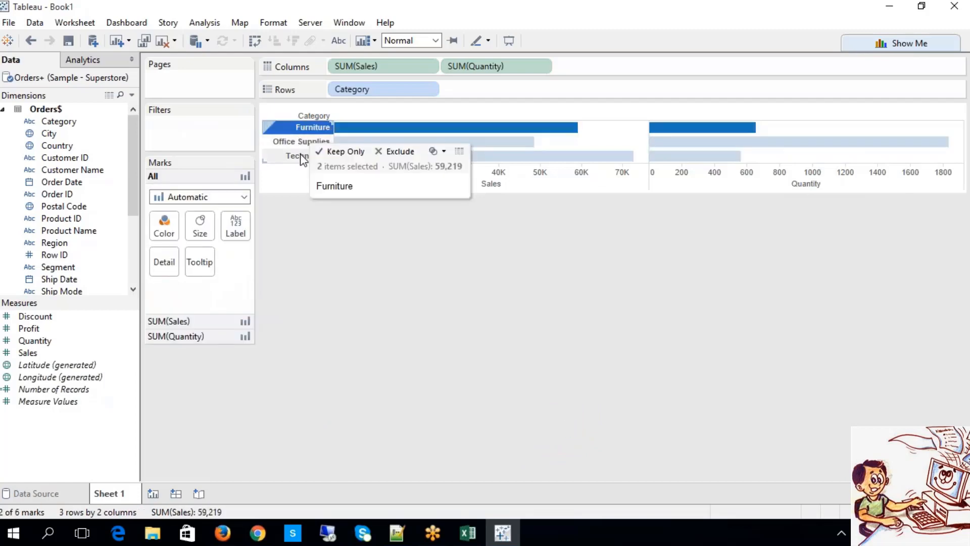
left_click(302, 158)
left_click(293, 142)
left_click(289, 132)
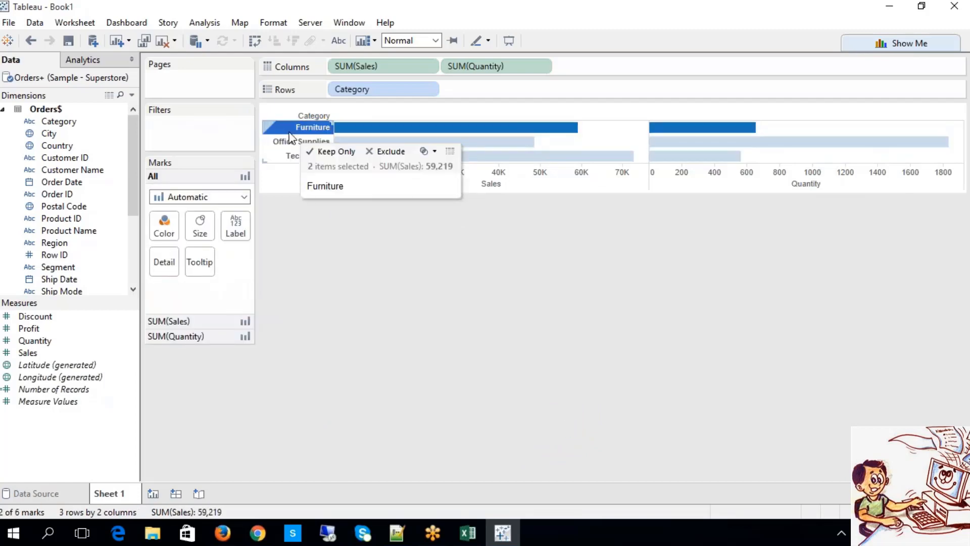
left_click(295, 156)
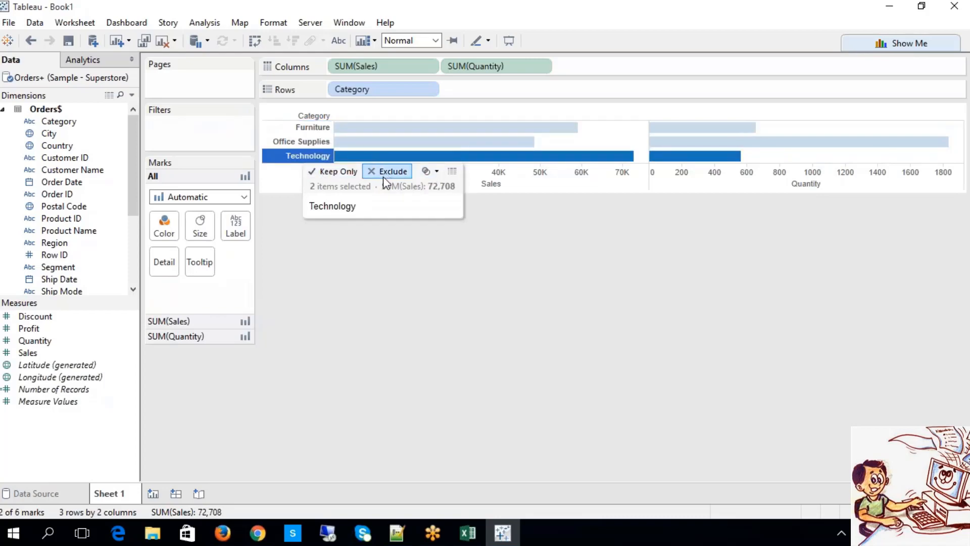
Clear the Technology header selection, then open the filter settings of the Category row field and dismiss them
left_click(386, 266)
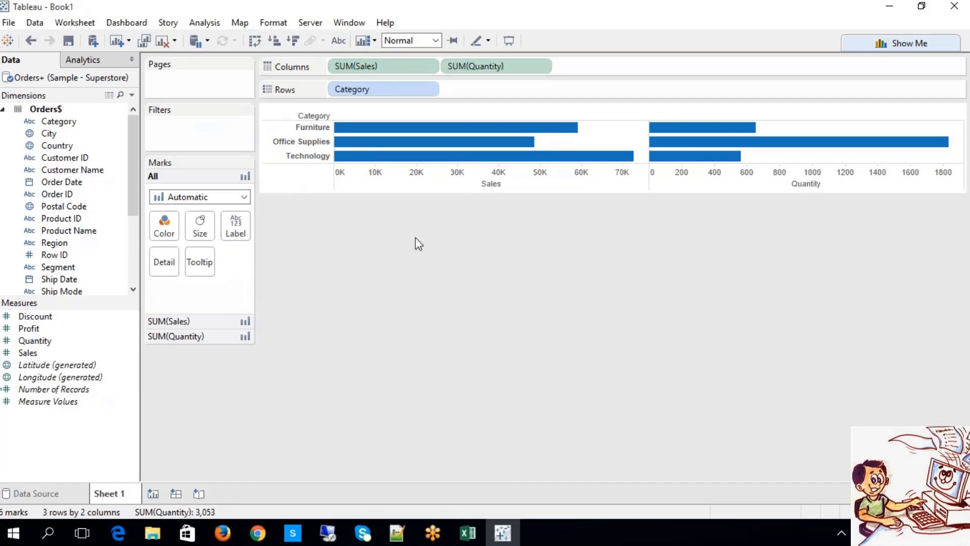
right_click(384, 87)
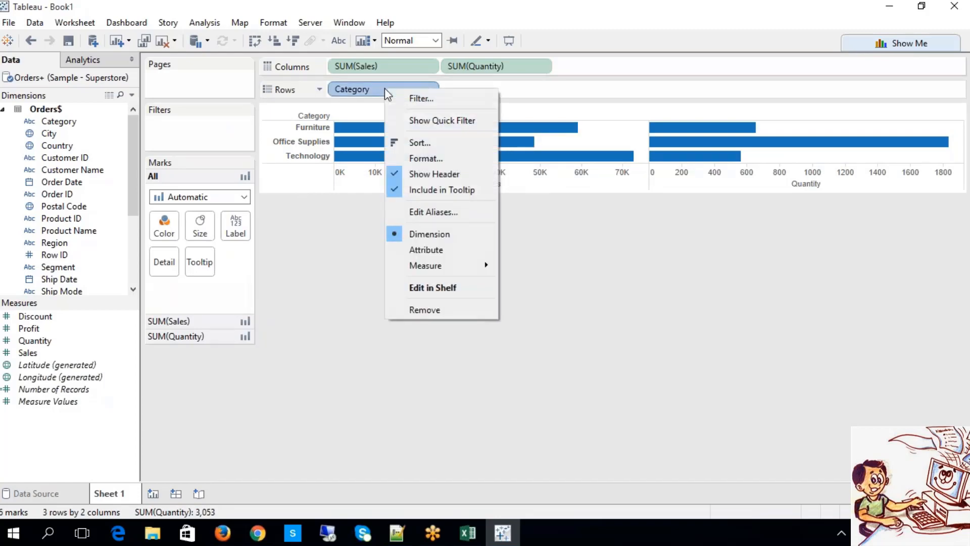
left_click(412, 103)
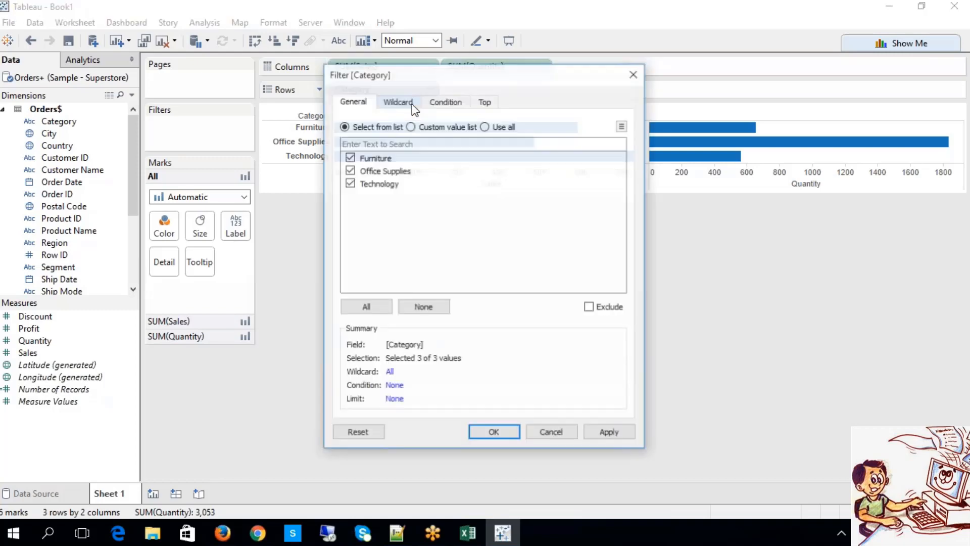
left_click(551, 436)
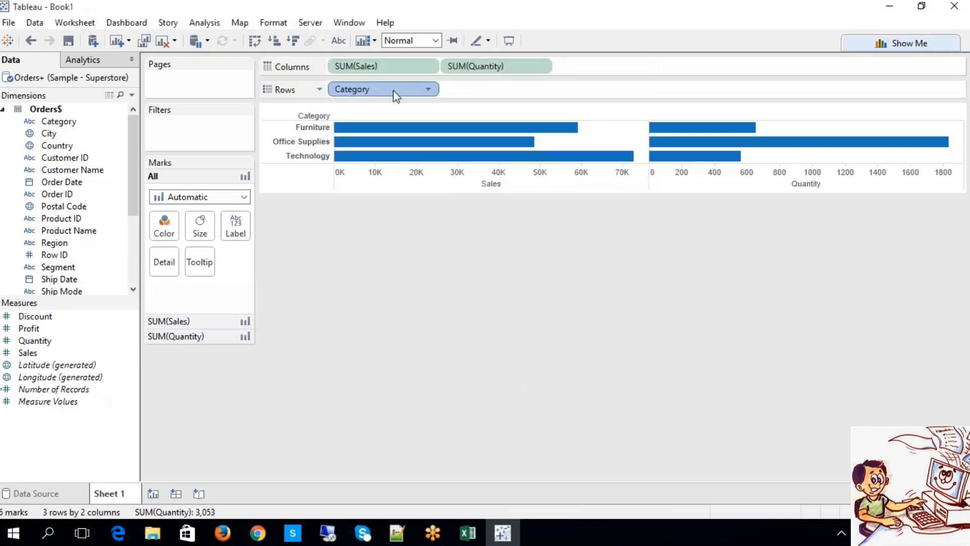
Filter the Category row field to only Furniture and Technology, and show mark labels on the bars
right_click(393, 90)
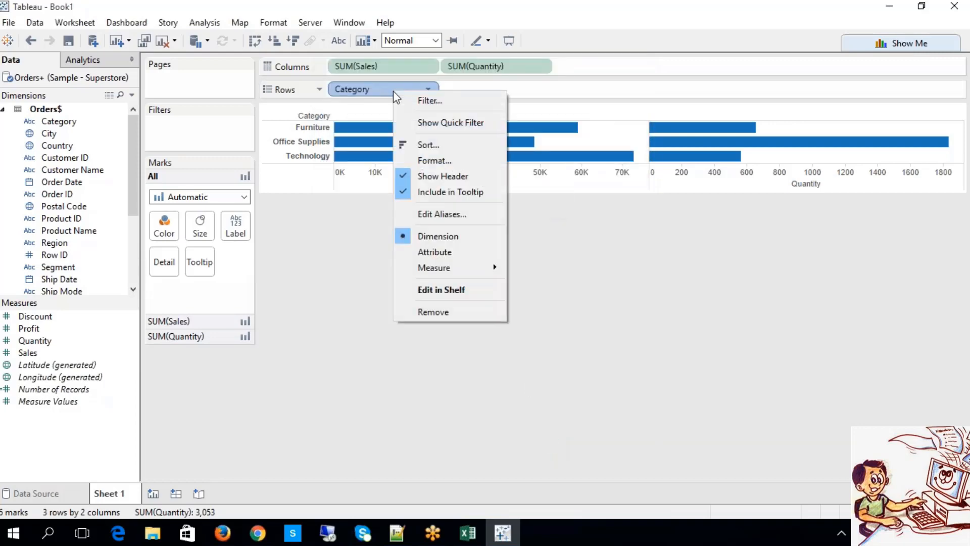
left_click(420, 102)
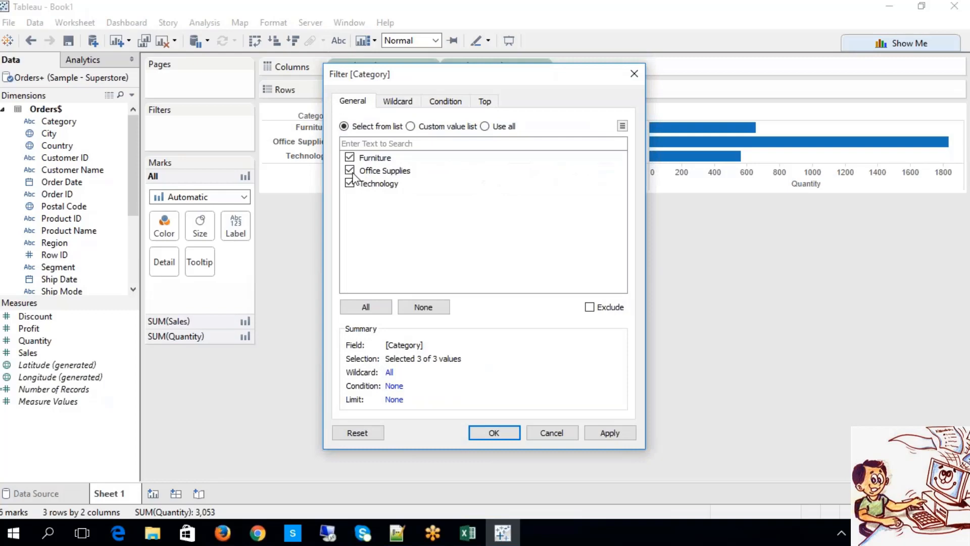
left_click(609, 433)
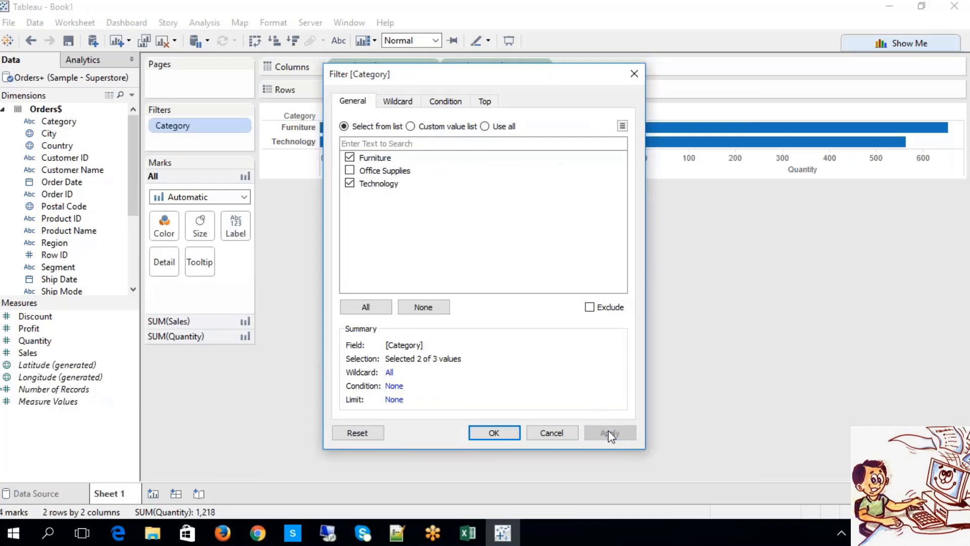
left_click(505, 433)
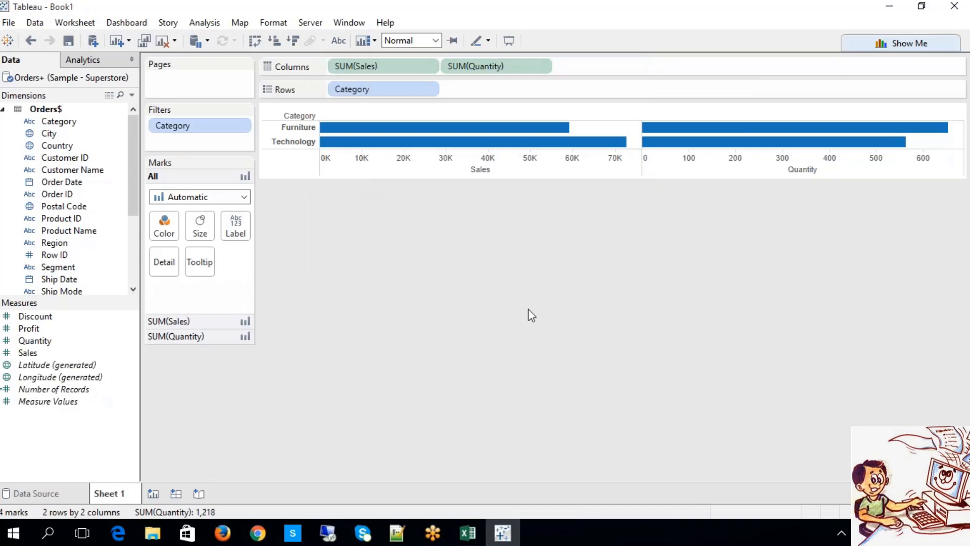
left_click(336, 45)
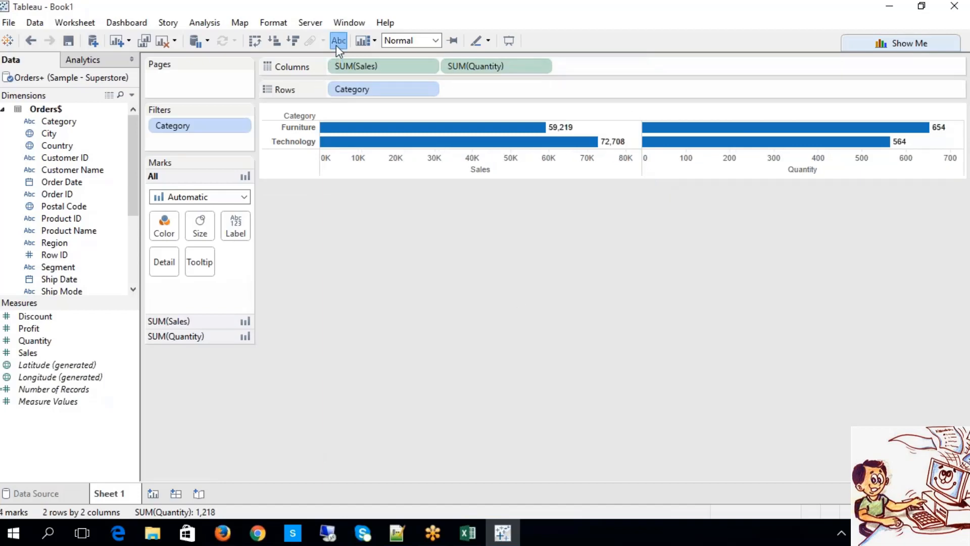
Include Office Supplies again by applying the Category filter with all three categories selected
right_click(349, 89)
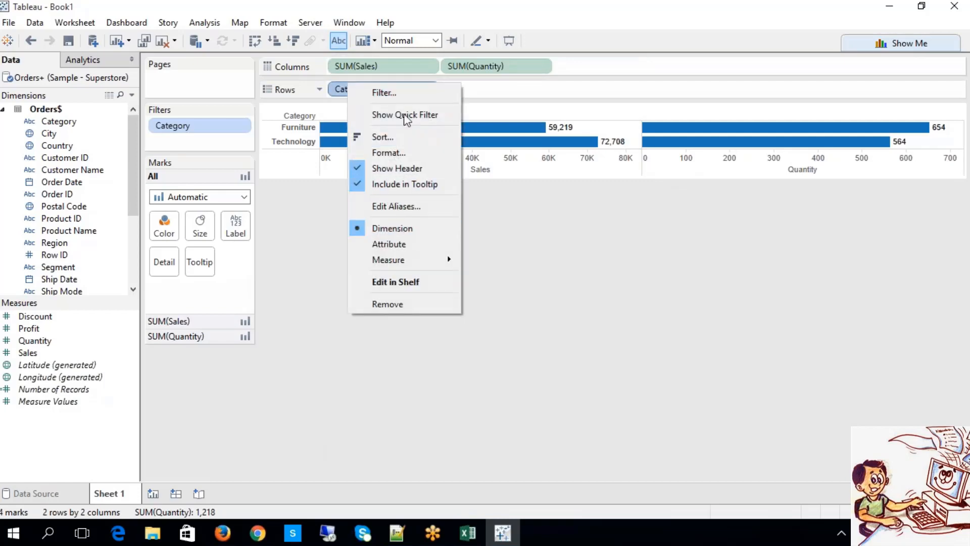
left_click(388, 92)
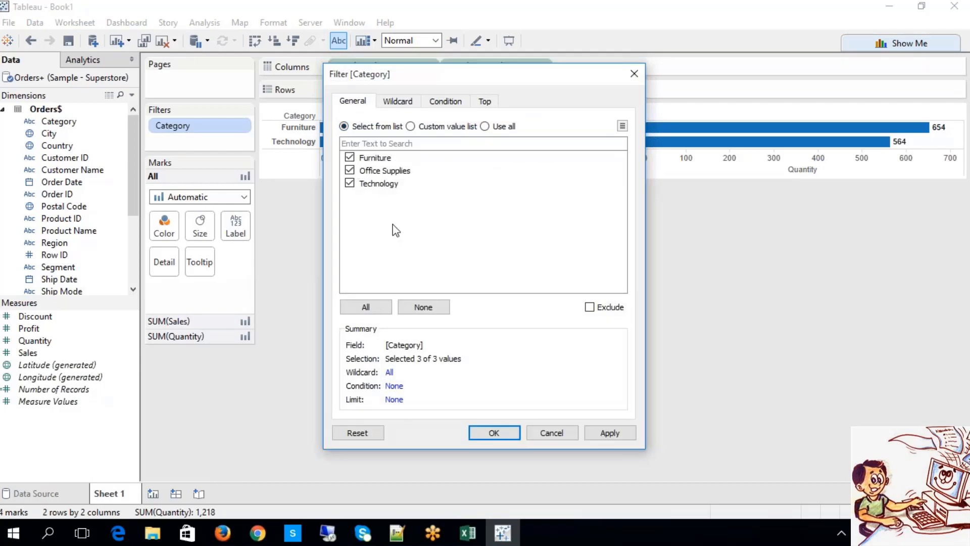
left_click(593, 438)
left_click(506, 434)
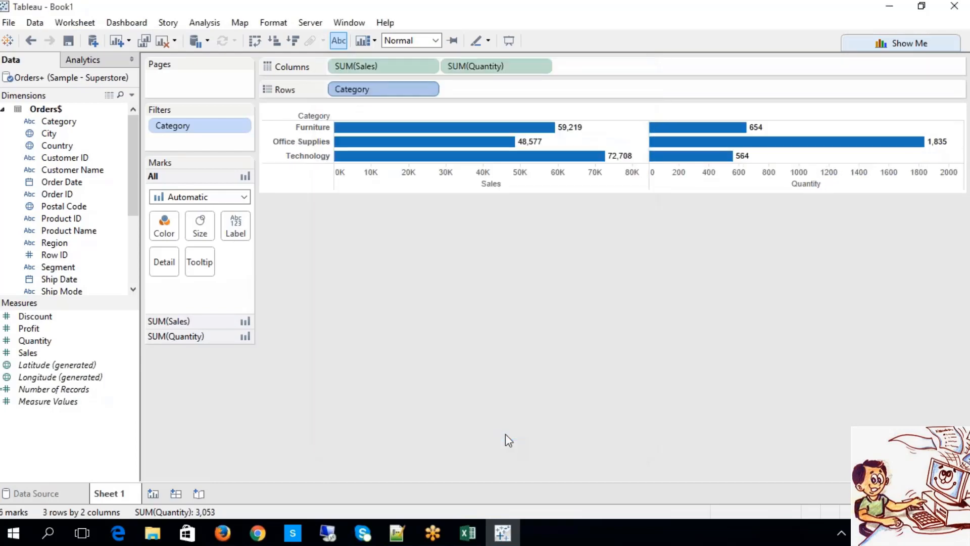
Filter Category with the Exclude option on Furniture and Technology, and remove that filter from the worksheet
right_click(386, 89)
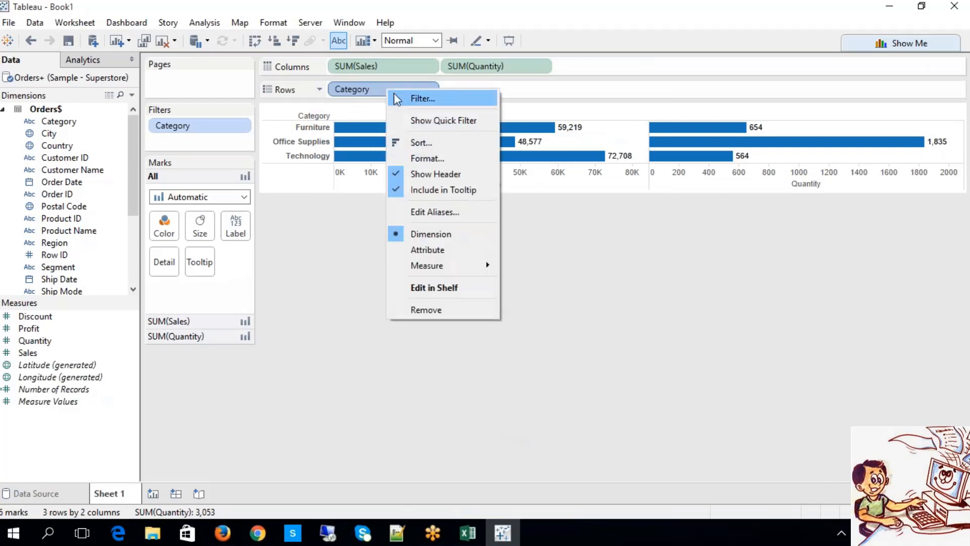
left_click(407, 97)
left_click(349, 170)
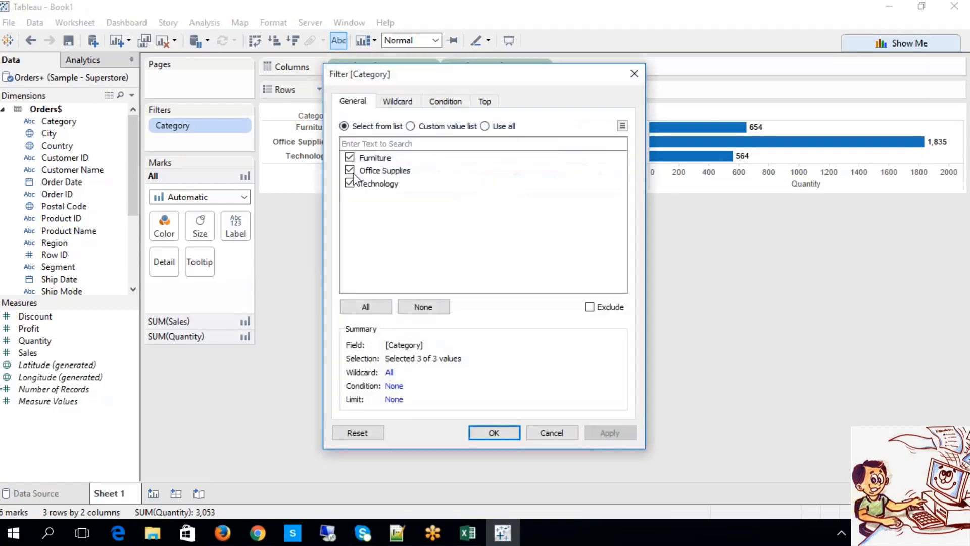
left_click(590, 307)
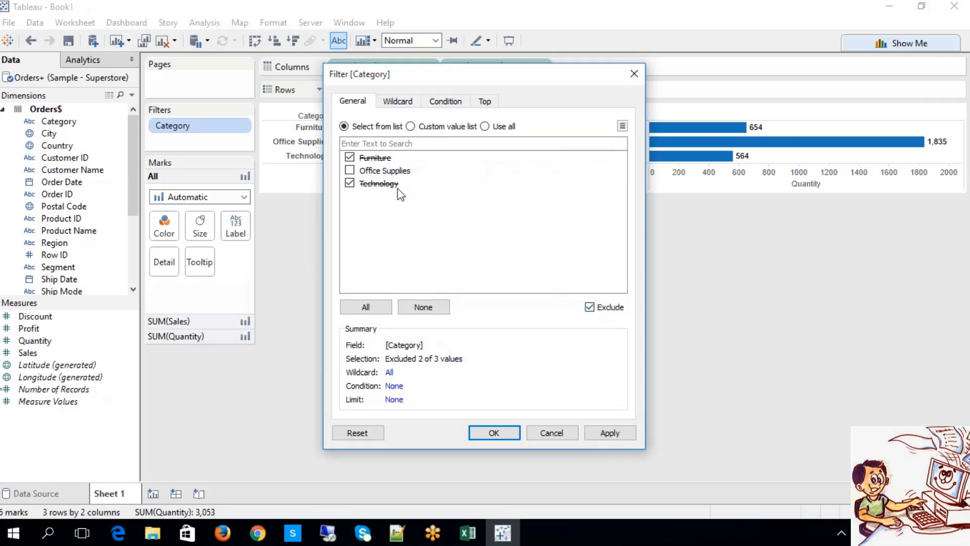
left_click(609, 433)
left_click(514, 434)
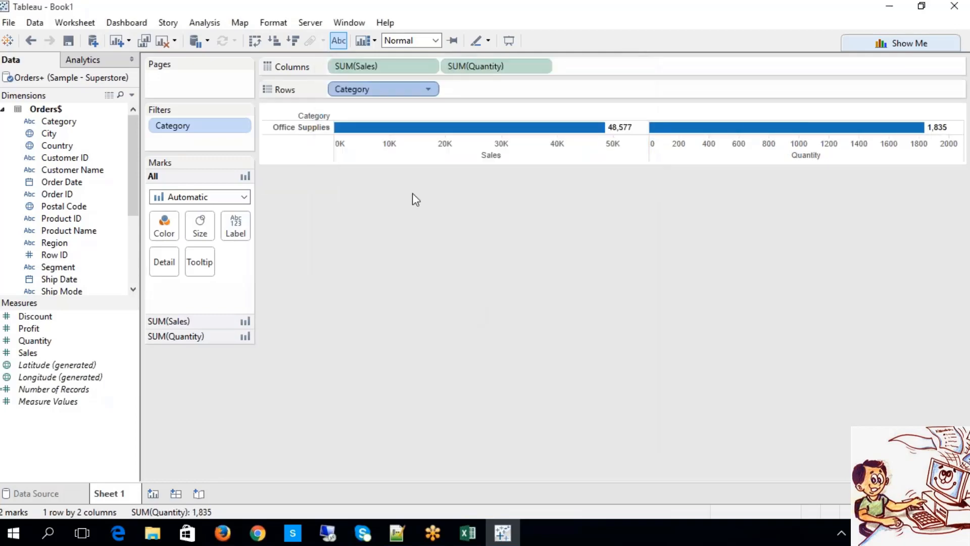
right_click(232, 129)
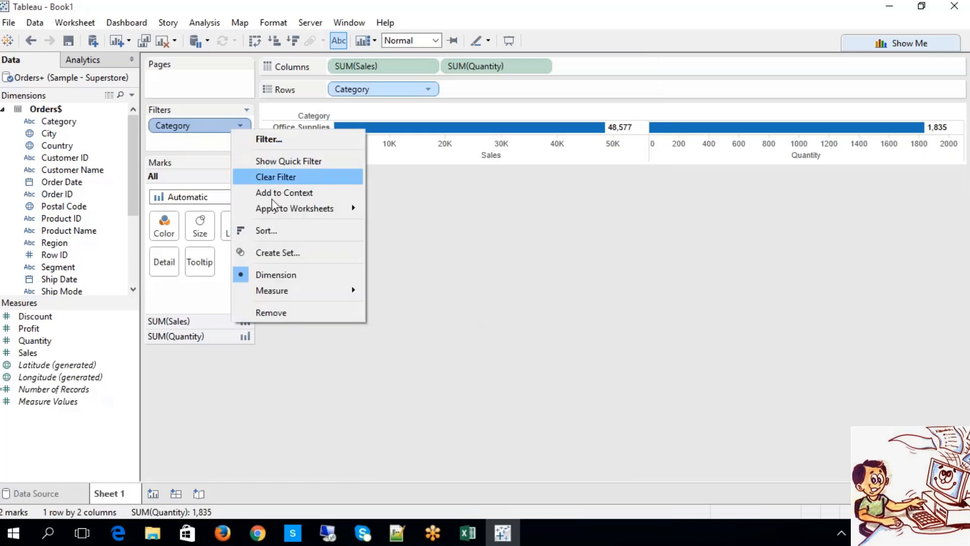
left_click(305, 312)
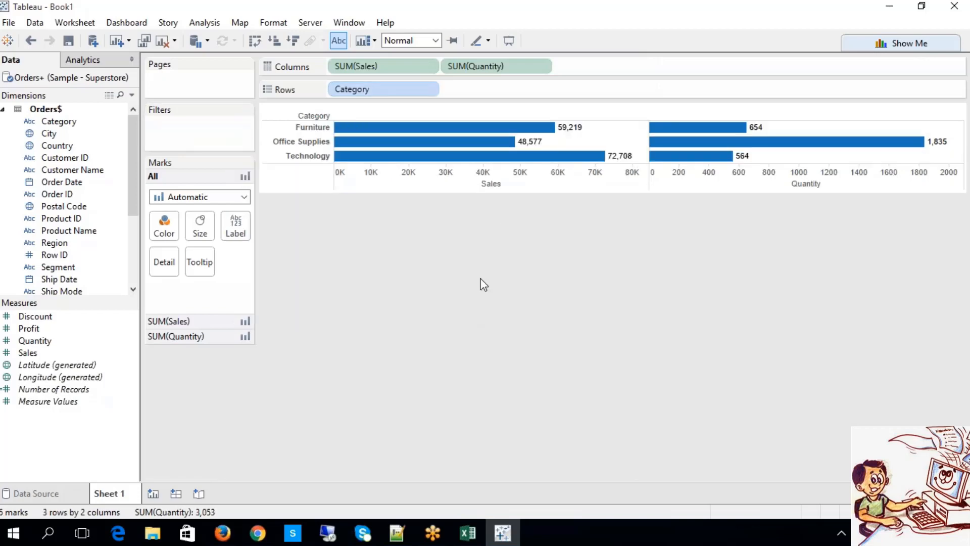
Examine the Furniture sales bar's Keep Only and Exclude options, and consult the worksheet level filter notes in Excel
mouse_move(515, 134)
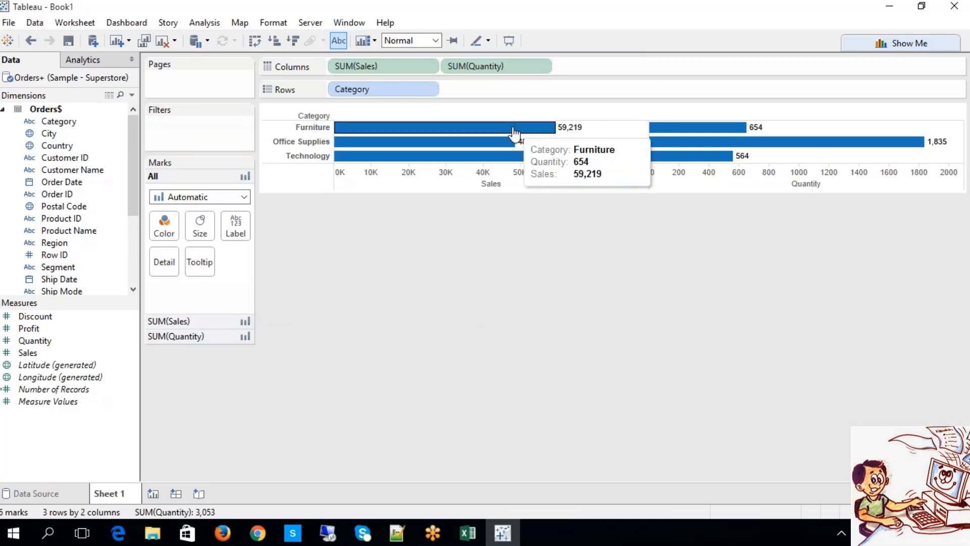
left_click(514, 133)
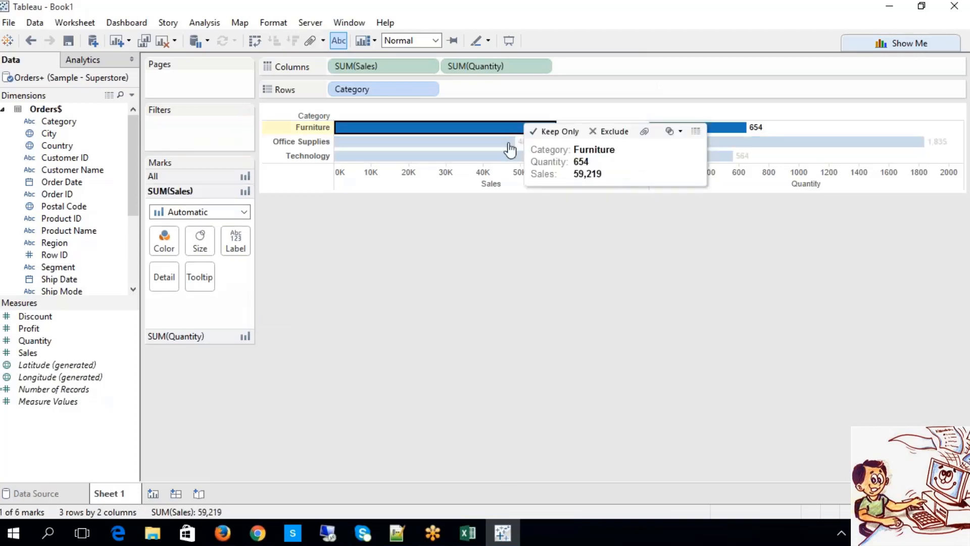
left_click(502, 223)
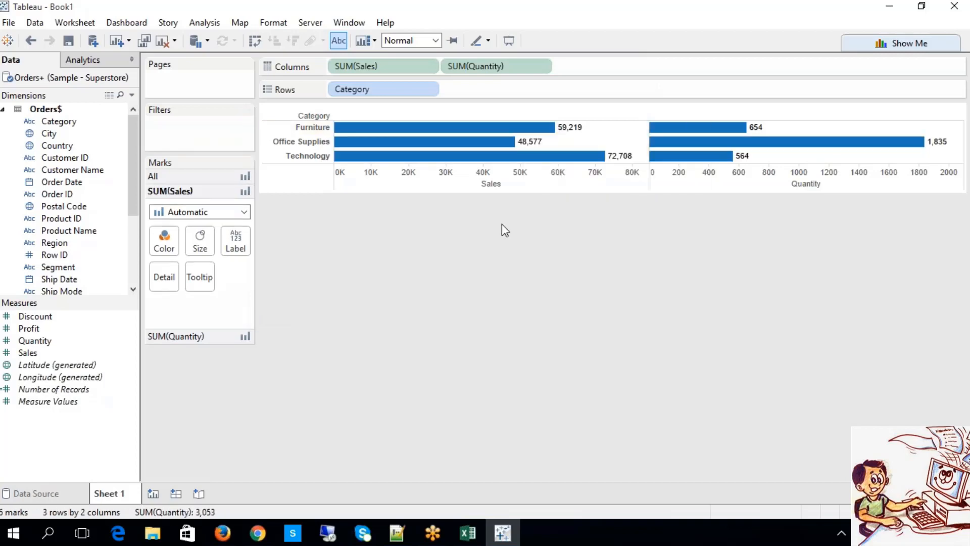
left_click(511, 132)
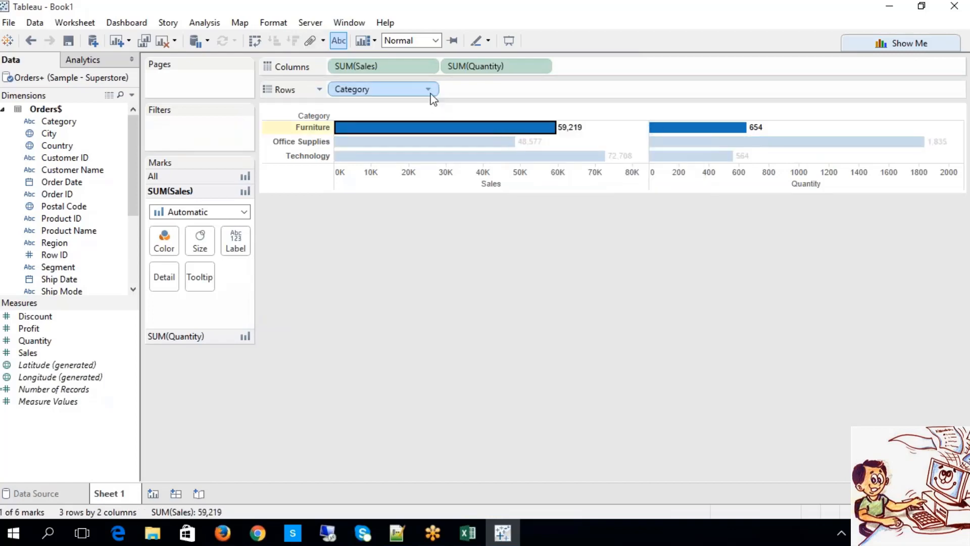
left_click(468, 534)
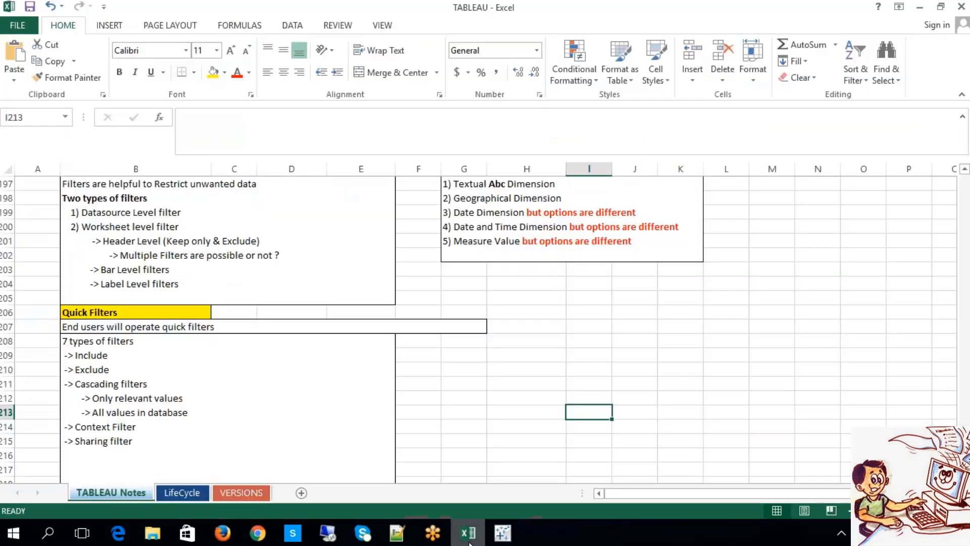
left_click(470, 542)
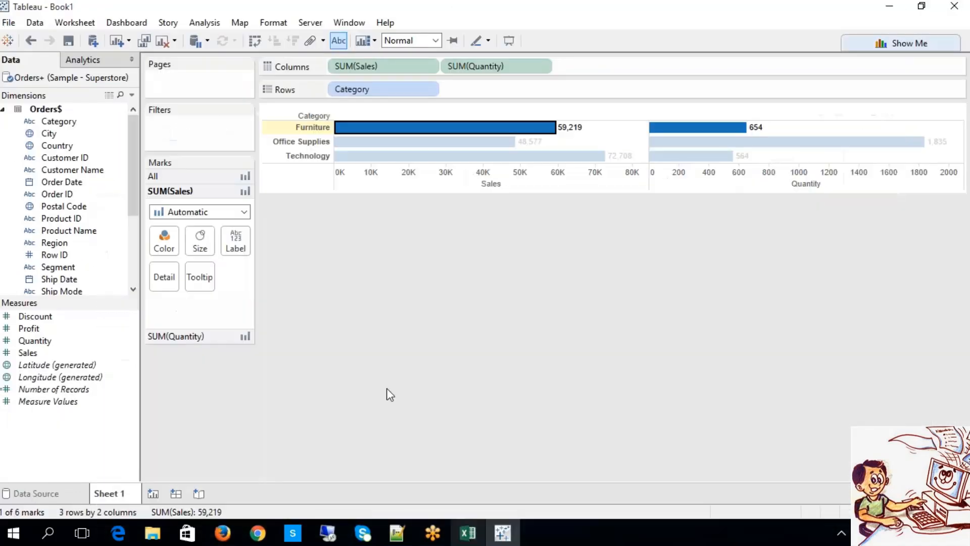
Check the filter options on the Office Supplies and Technology row headers, and clear the selection
left_click(293, 144)
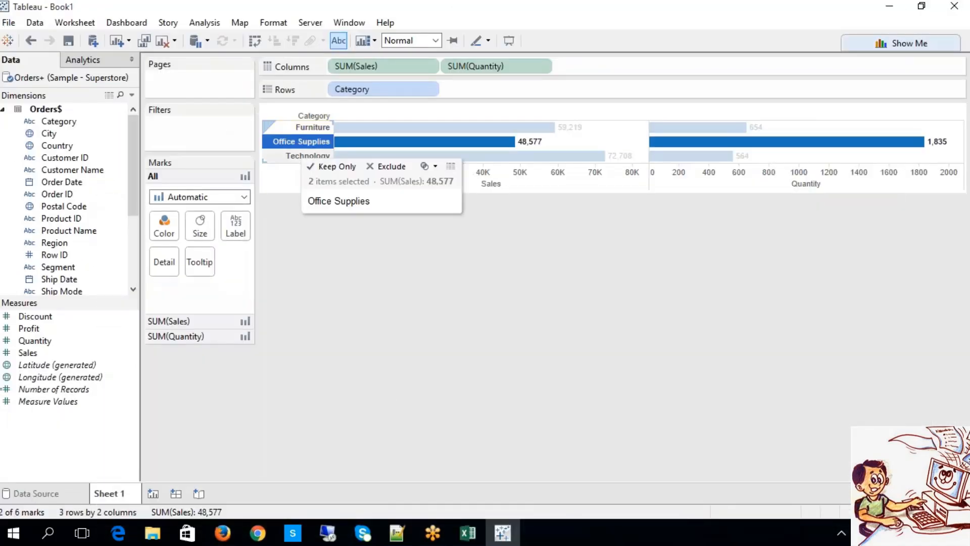
left_click(293, 156)
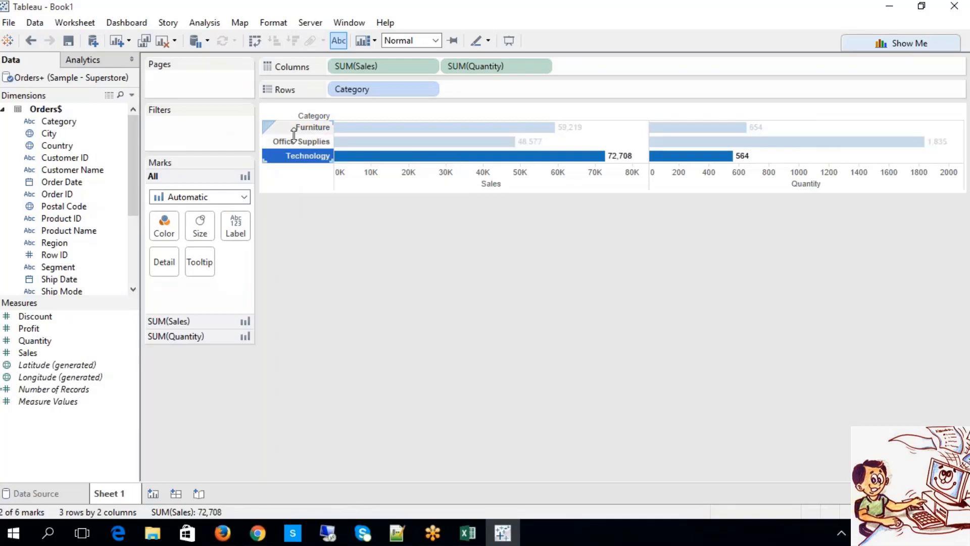
left_click(379, 91)
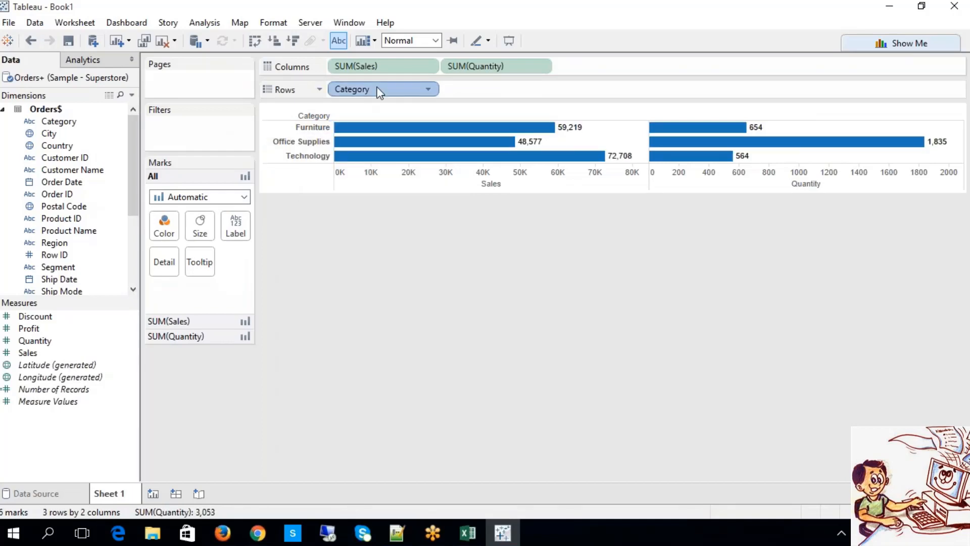
Apply Keep Only to the Office Supplies sales bar, and remove the resulting Category filter
left_click(449, 143)
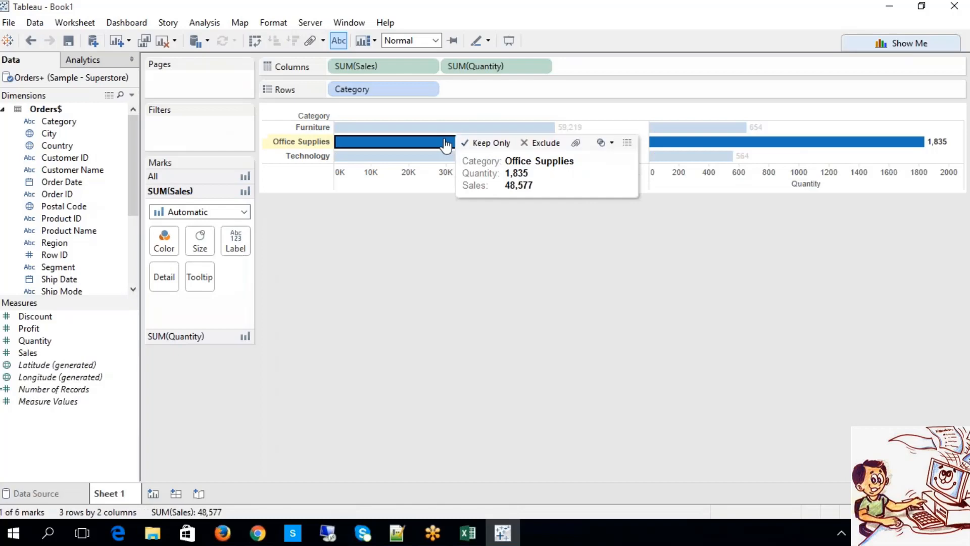
left_click(487, 143)
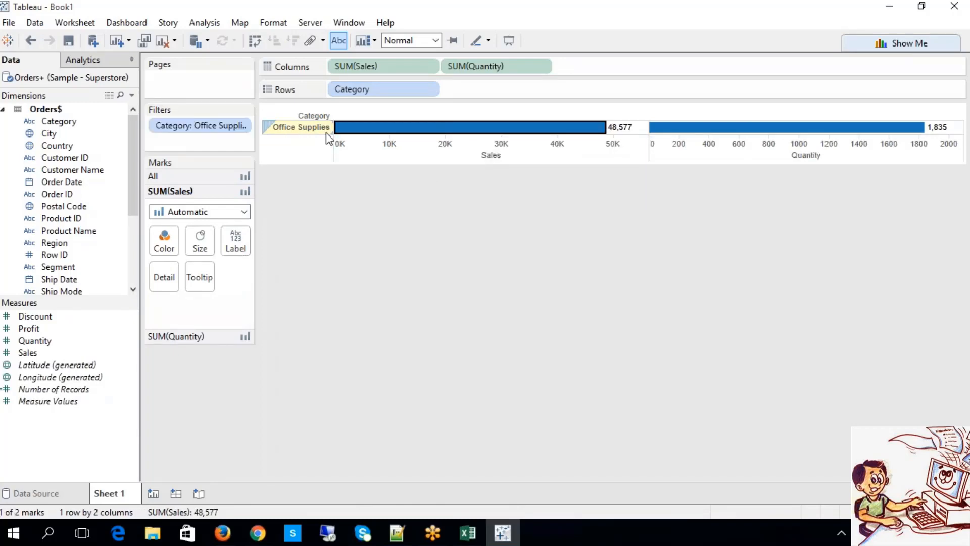
right_click(222, 129)
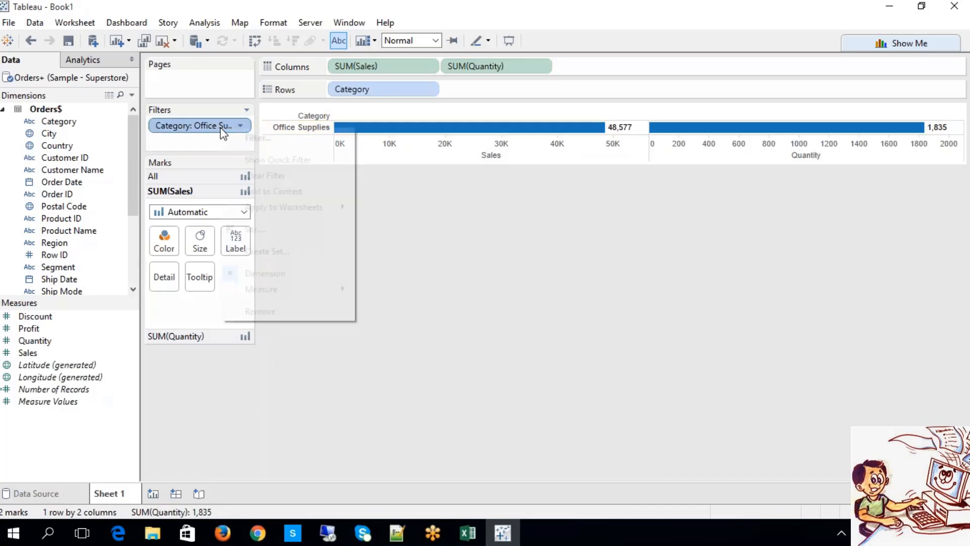
left_click(289, 313)
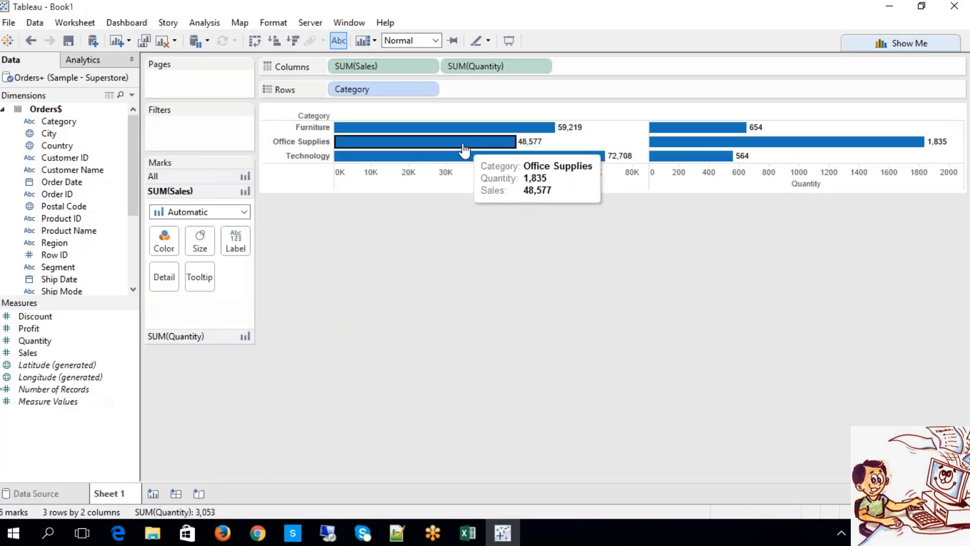
Exclude Office Supplies through its sales bar, and remove the Category filter that this adds
left_click(464, 149)
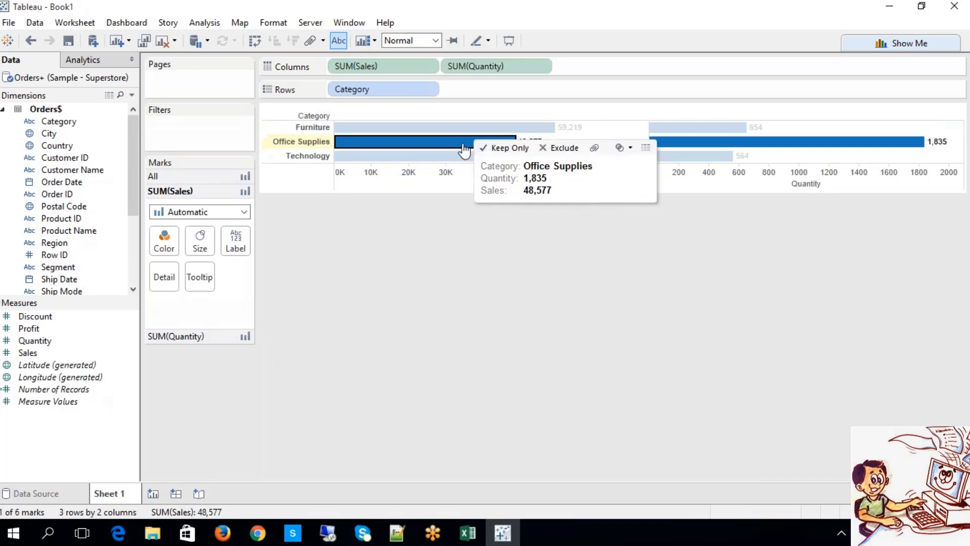
left_click(564, 148)
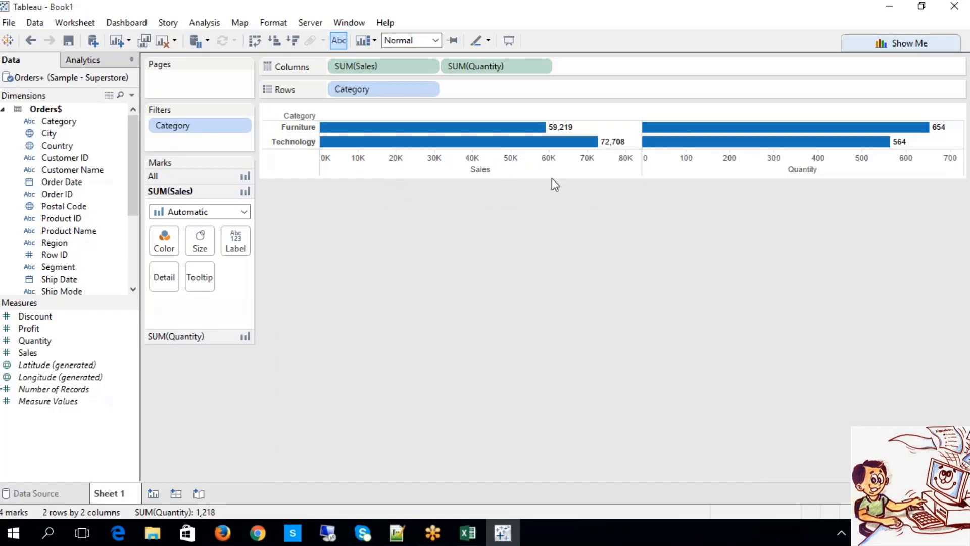
right_click(209, 128)
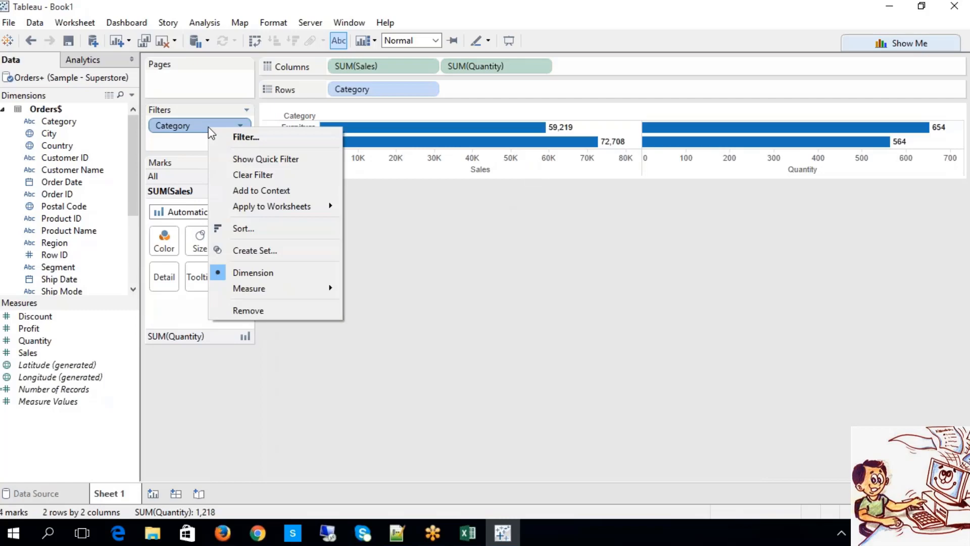
left_click(277, 308)
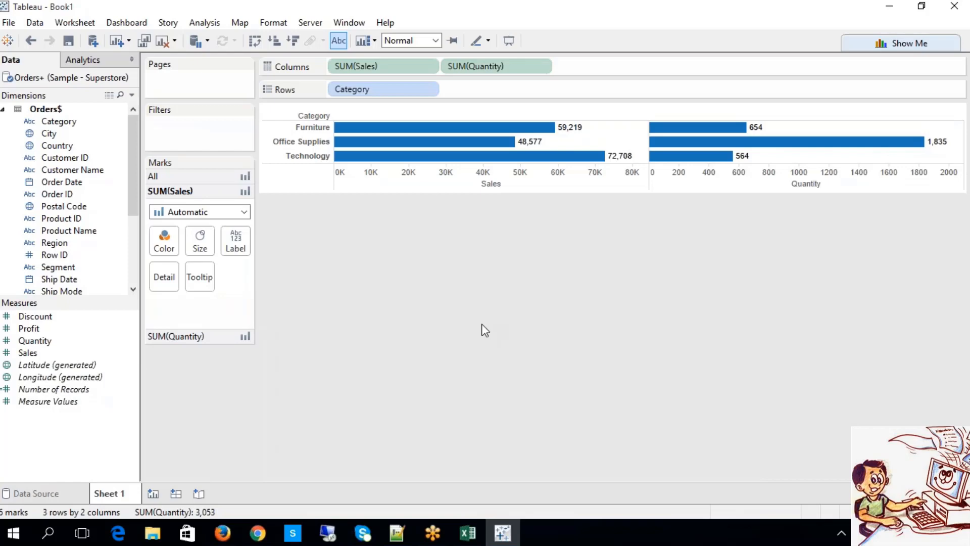
Examine the available field options for the Category dimension, and close them without choosing any
left_click(69, 127)
right_click(70, 126)
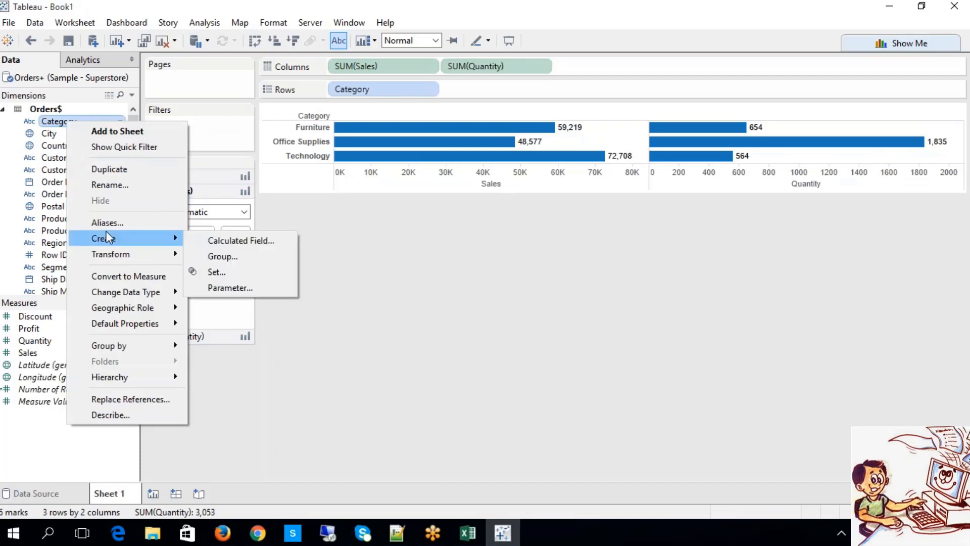
left_click(397, 331)
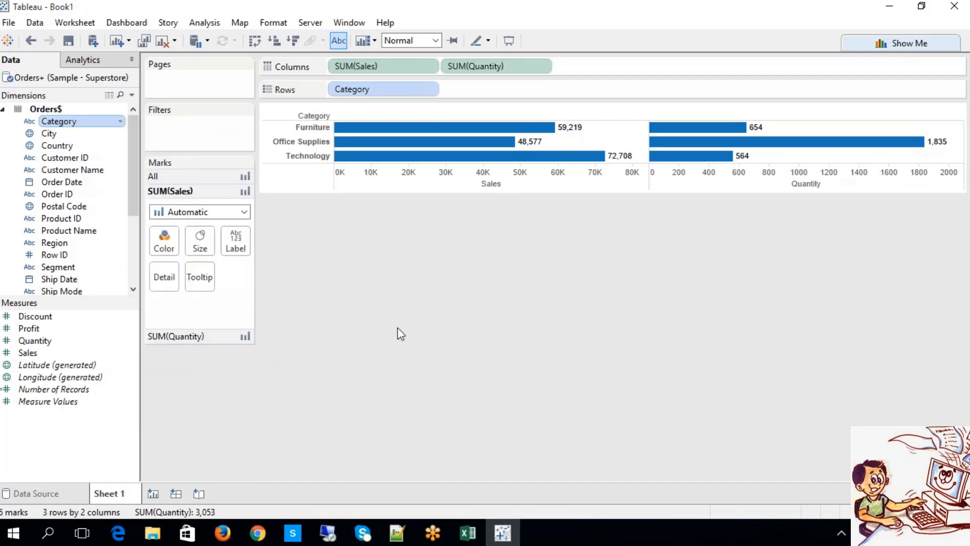
Switch to Excel to review the notes on dimension and measure filter types, and return to the Tableau worksheet
left_click(476, 539)
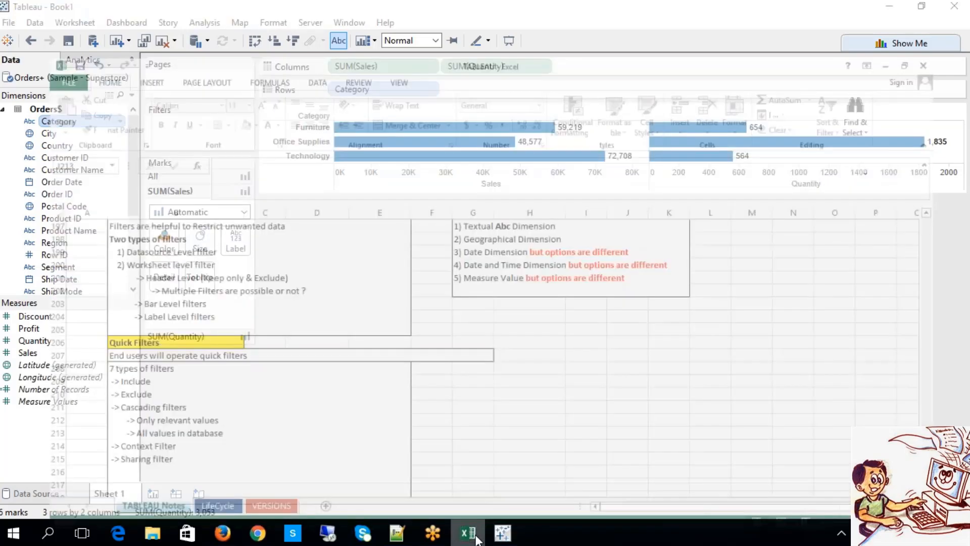
left_click(559, 224)
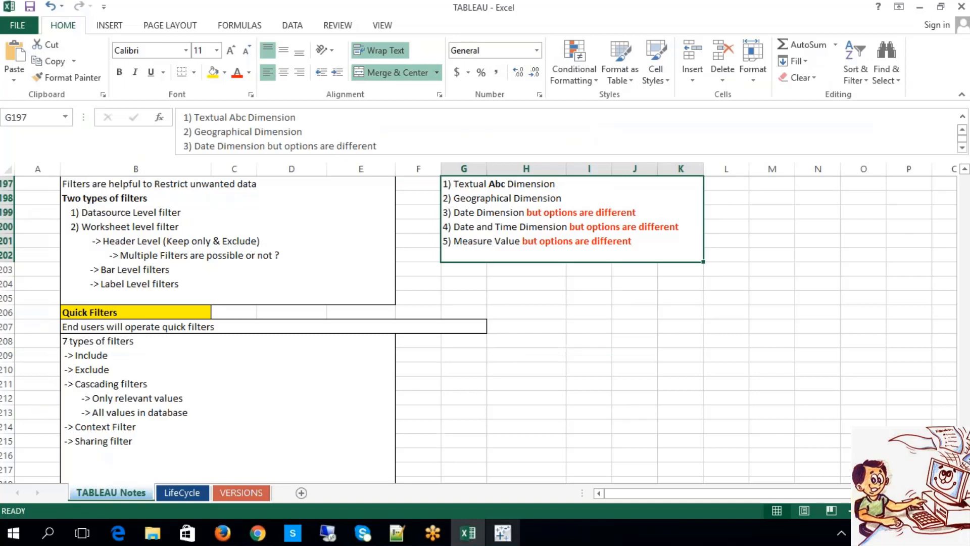
mouse_move(503, 533)
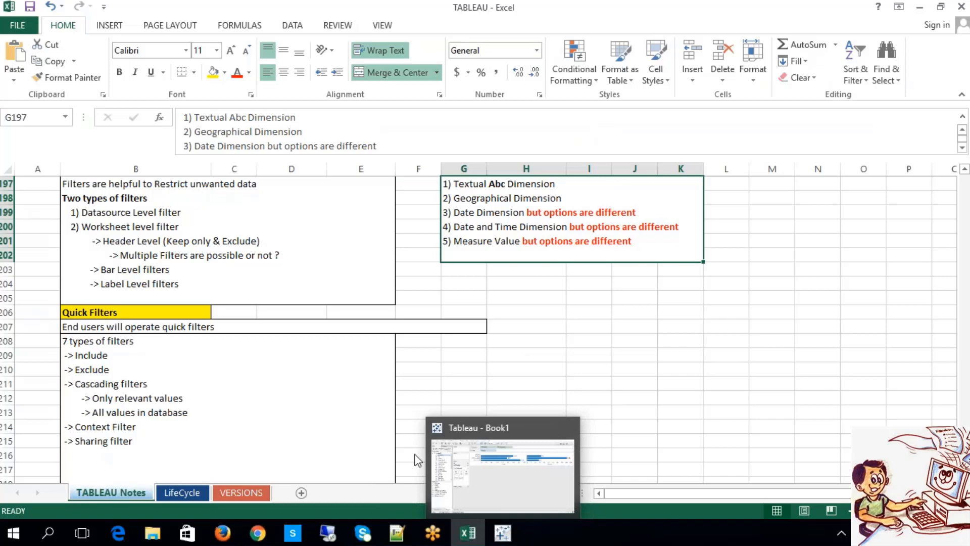
mouse_move(354, 532)
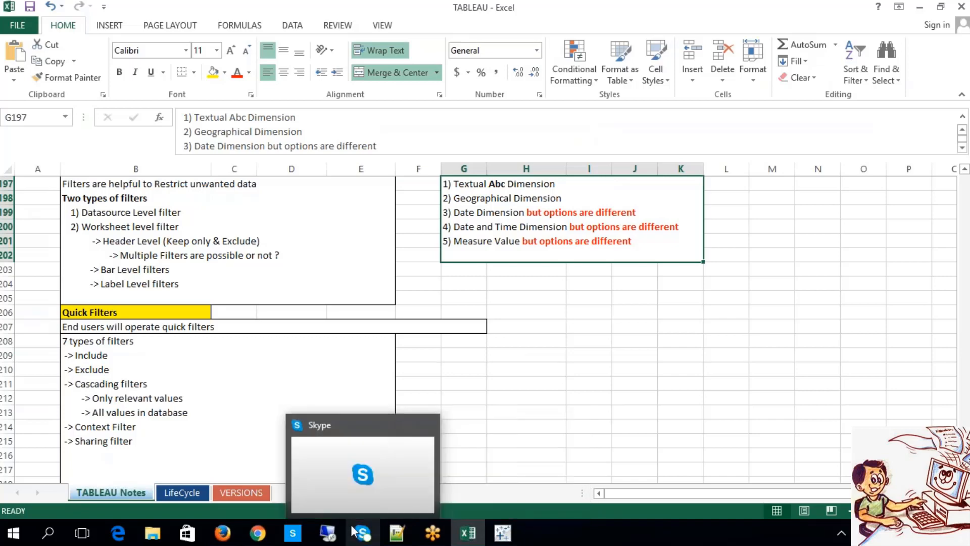
left_click(552, 394)
left_click(503, 533)
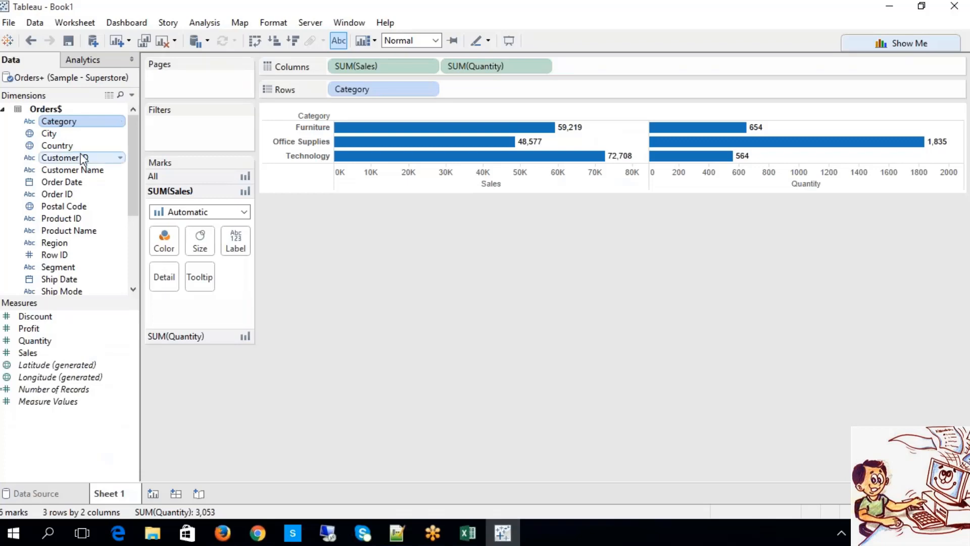
Add Category as a worksheet filter with a wildcard match that contains "F"
left_click_drag(60, 121, 166, 131)
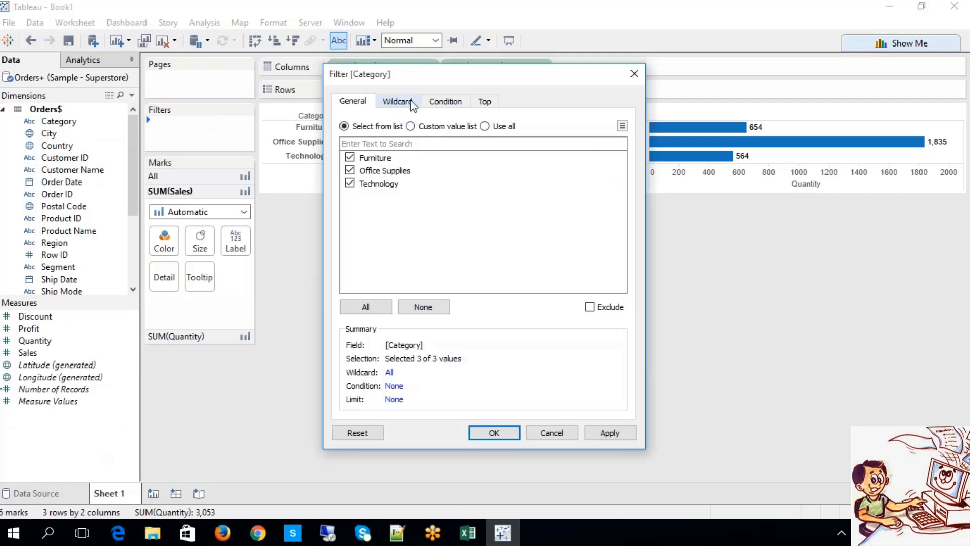
left_click(399, 102)
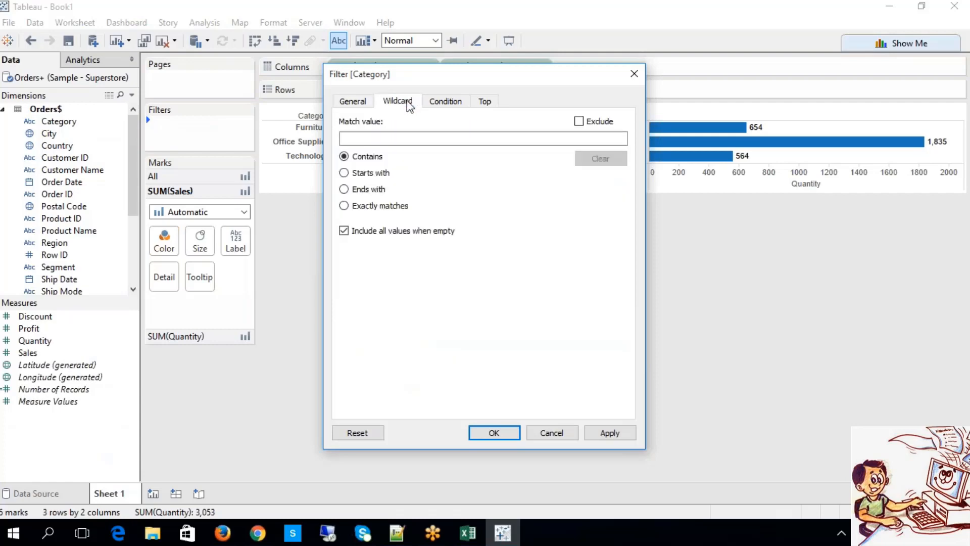
left_click(369, 136)
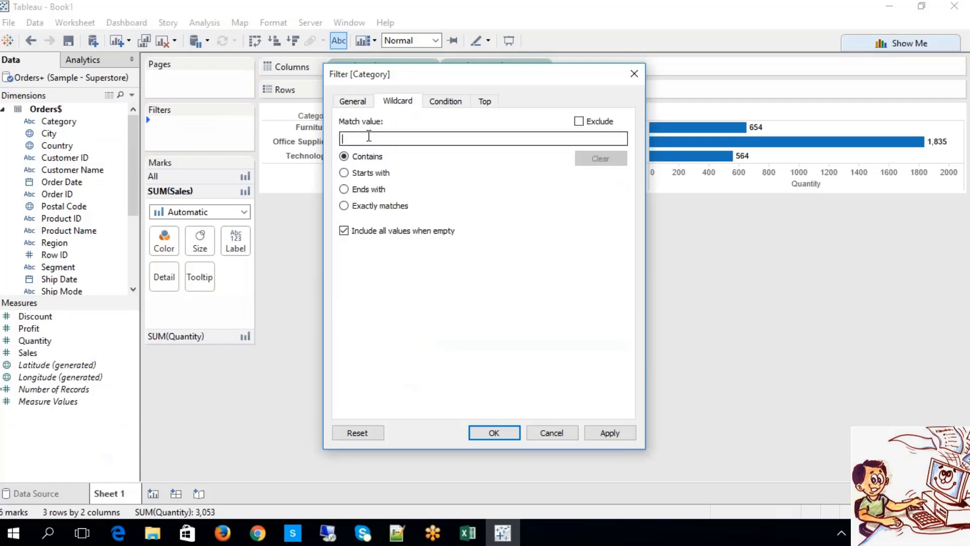
left_click_drag(395, 74, 472, 143)
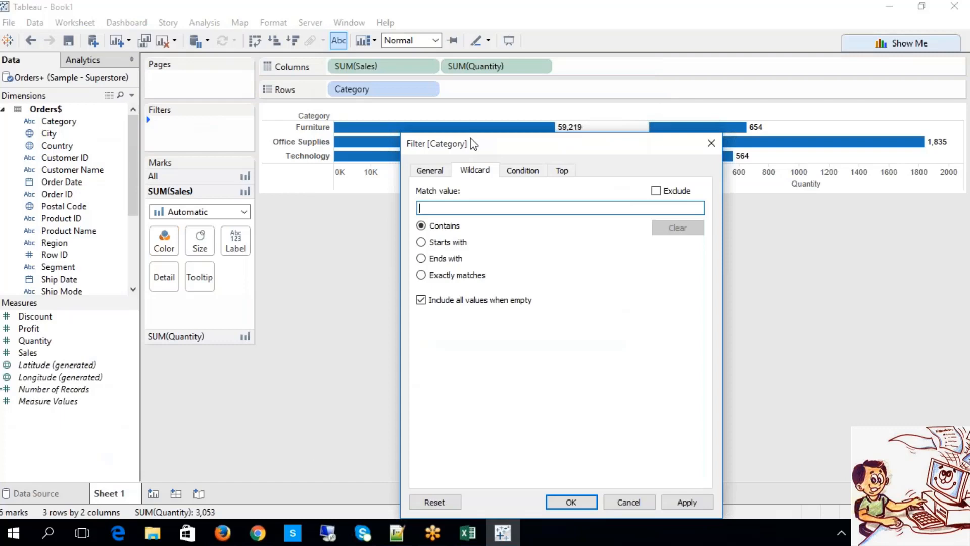
type("F")
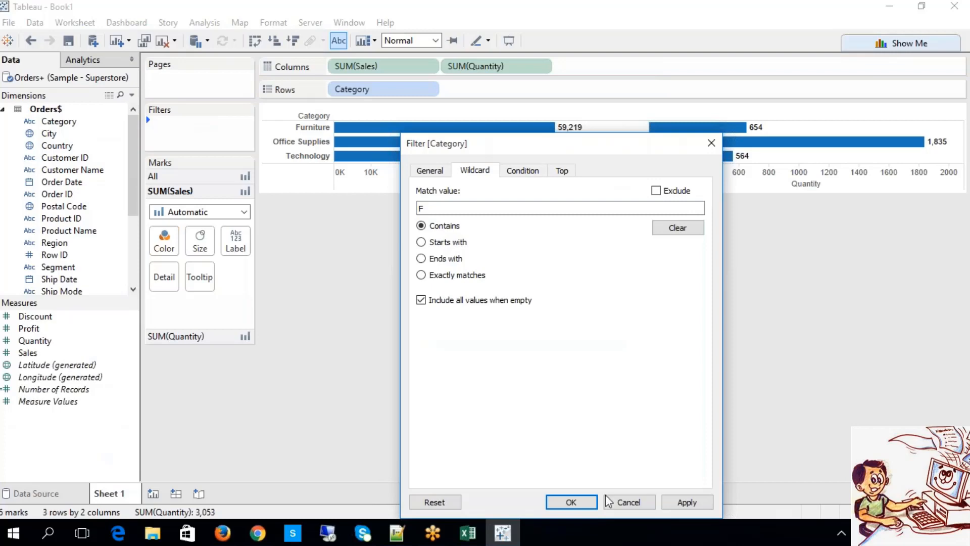
left_click(576, 502)
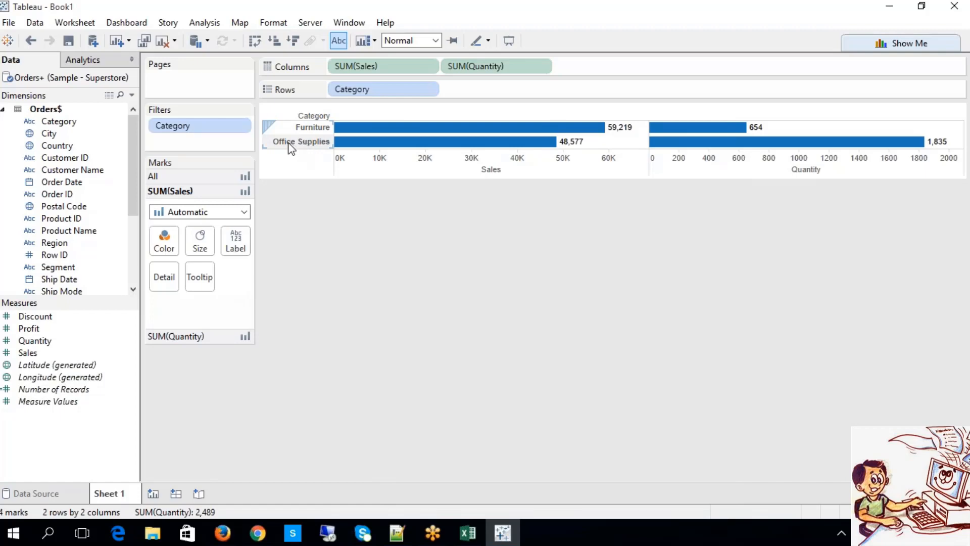
Edit the Category filter so its wildcard match uses Starts with "F"
left_click(228, 129)
right_click(227, 127)
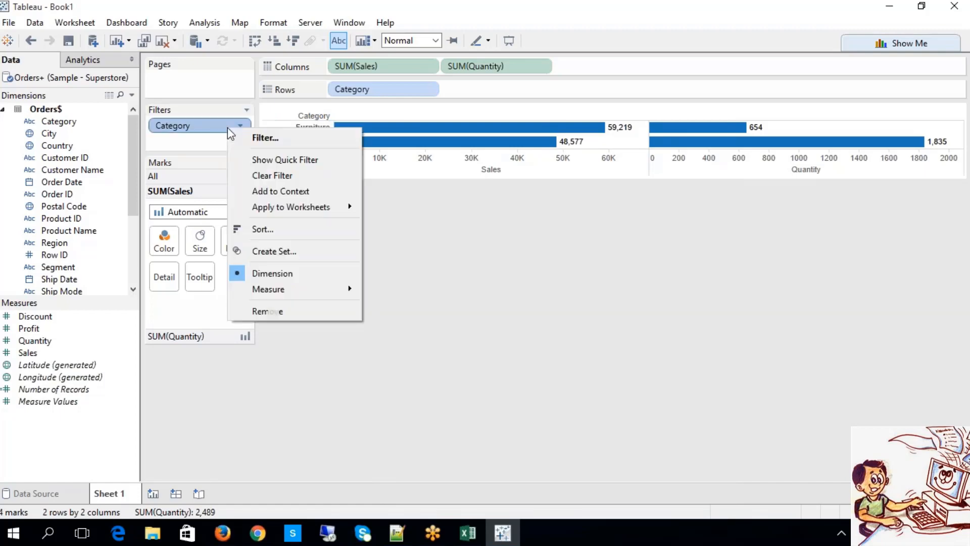
left_click(251, 136)
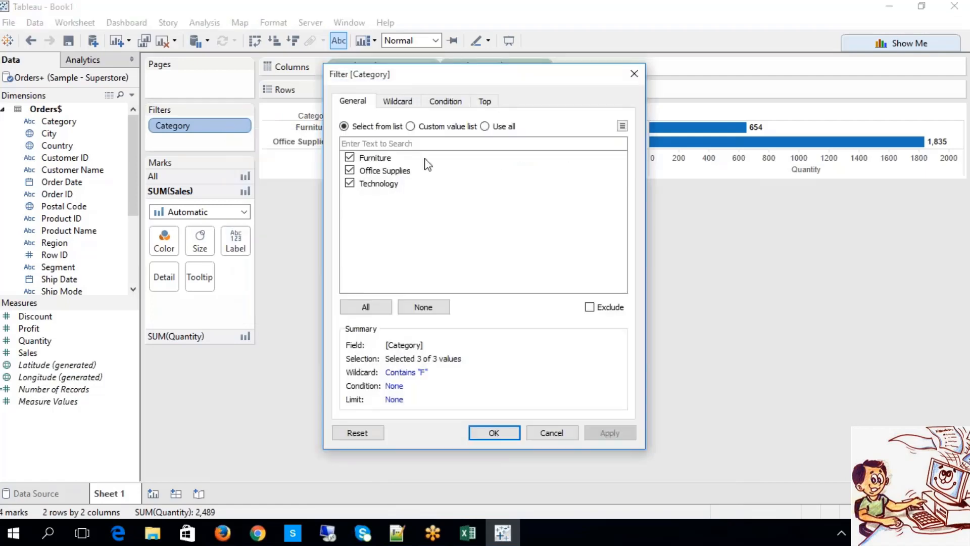
left_click(402, 103)
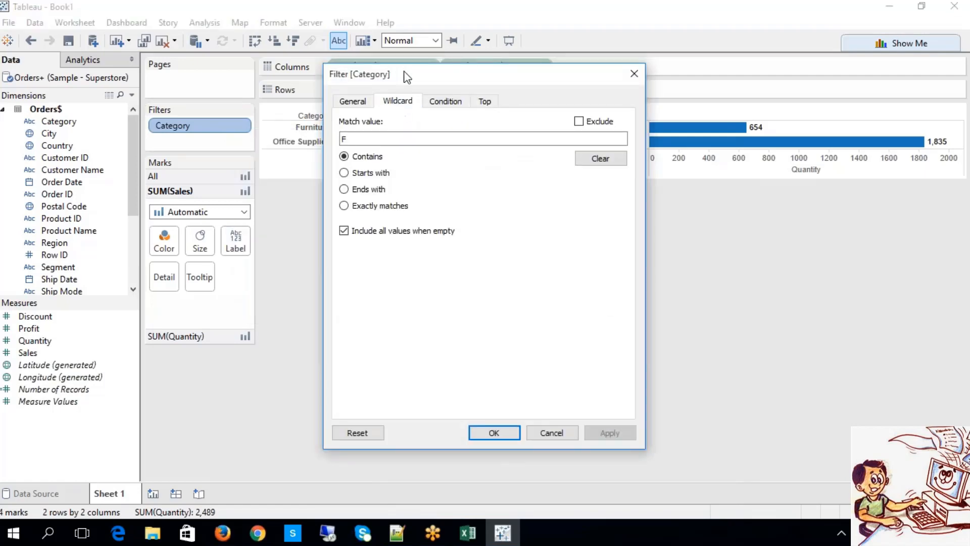
left_click_drag(407, 76, 538, 98)
left_click(476, 197)
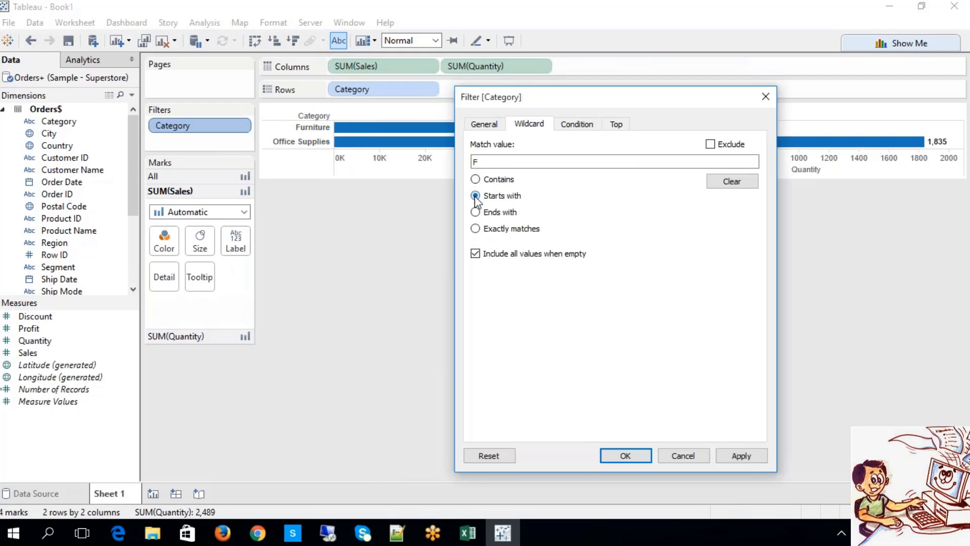
left_click(641, 457)
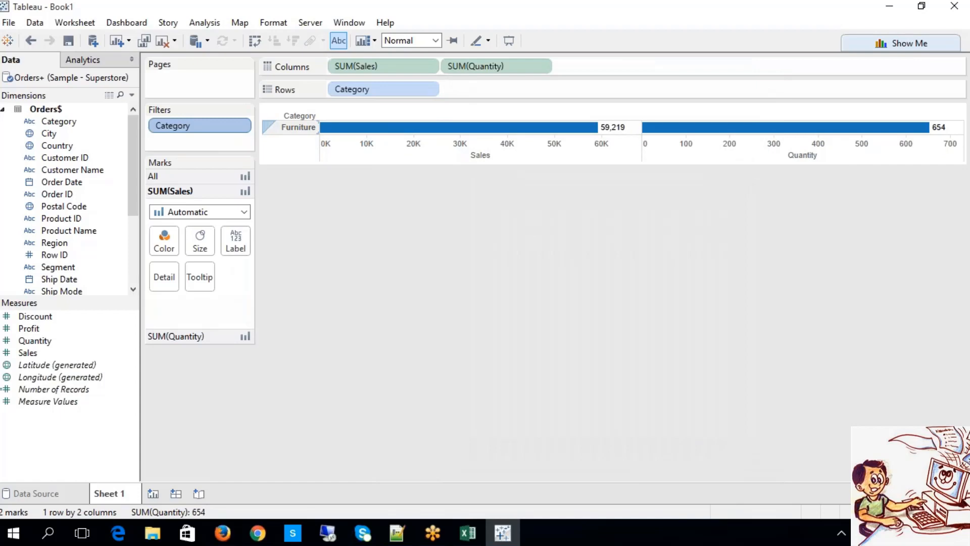
Change the Category filter's wildcard match to Ends with "F"
right_click(224, 129)
left_click(245, 144)
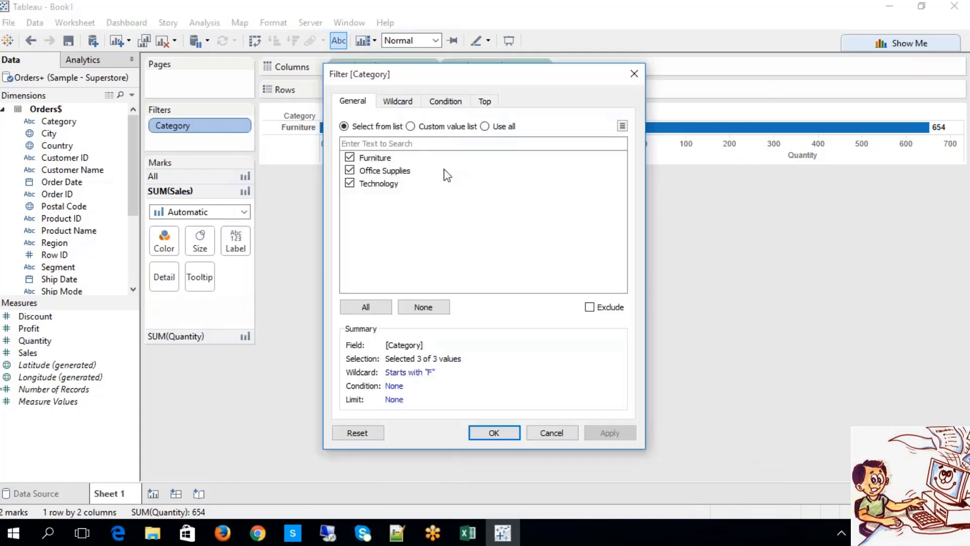
left_click_drag(422, 80, 546, 85)
left_click(521, 107)
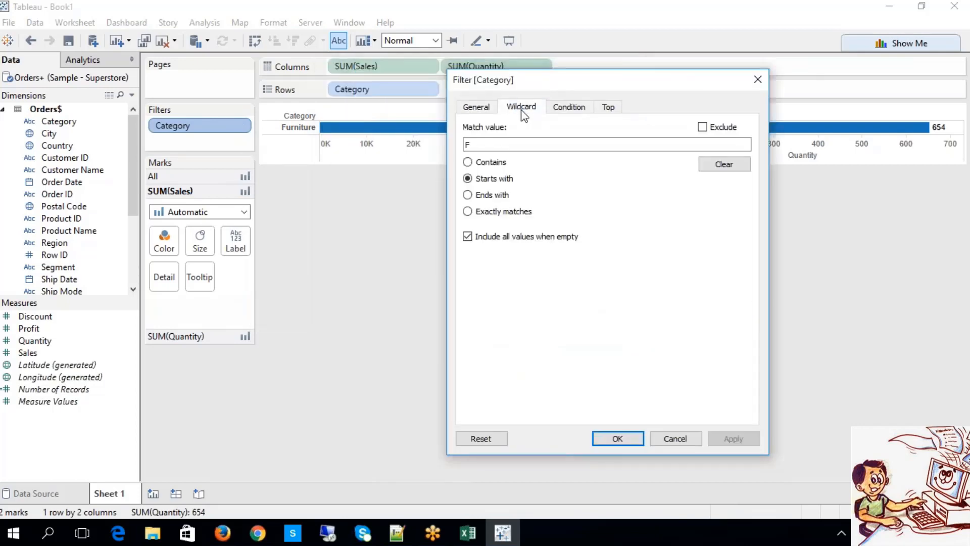
left_click(496, 195)
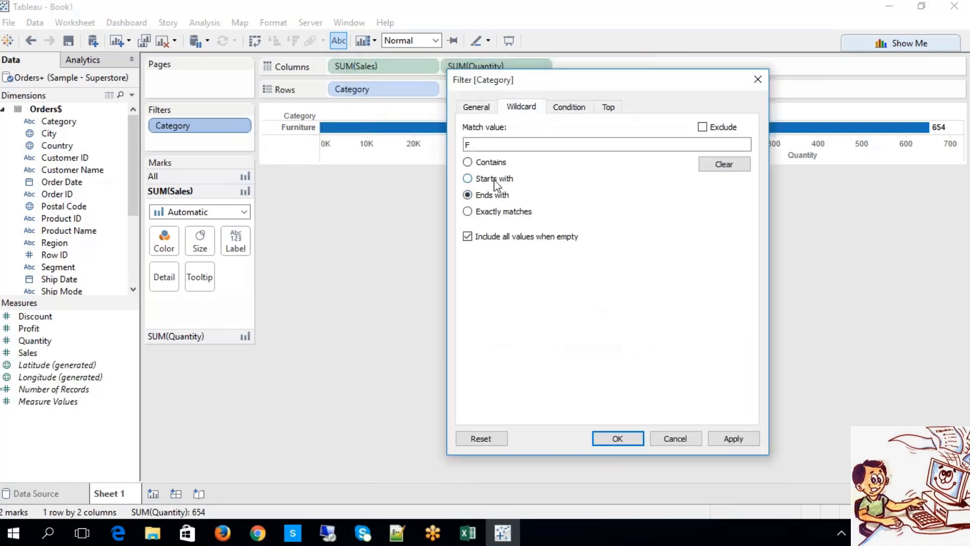
left_click(618, 439)
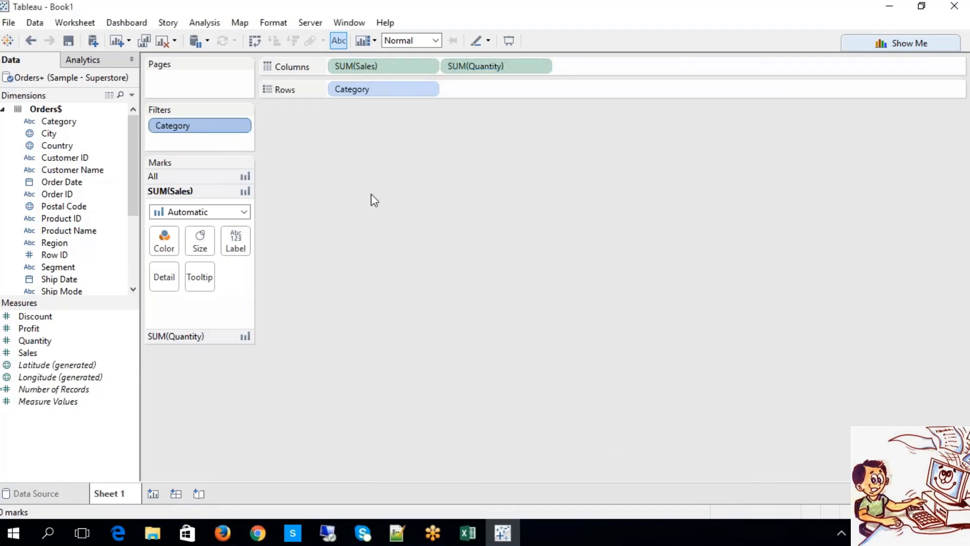
Set the Category filter's wildcard match to Exactly matches "F", and apply it to the sheet
right_click(220, 130)
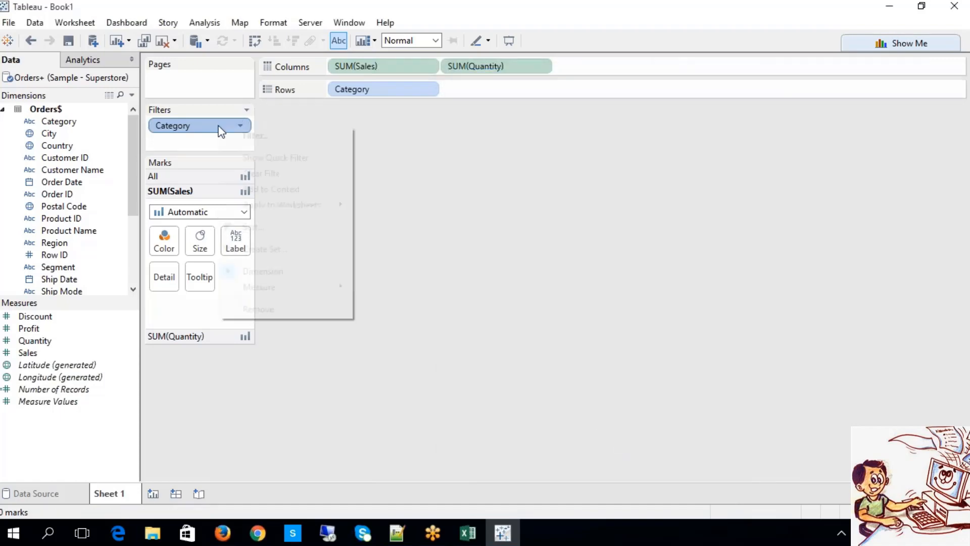
left_click(245, 138)
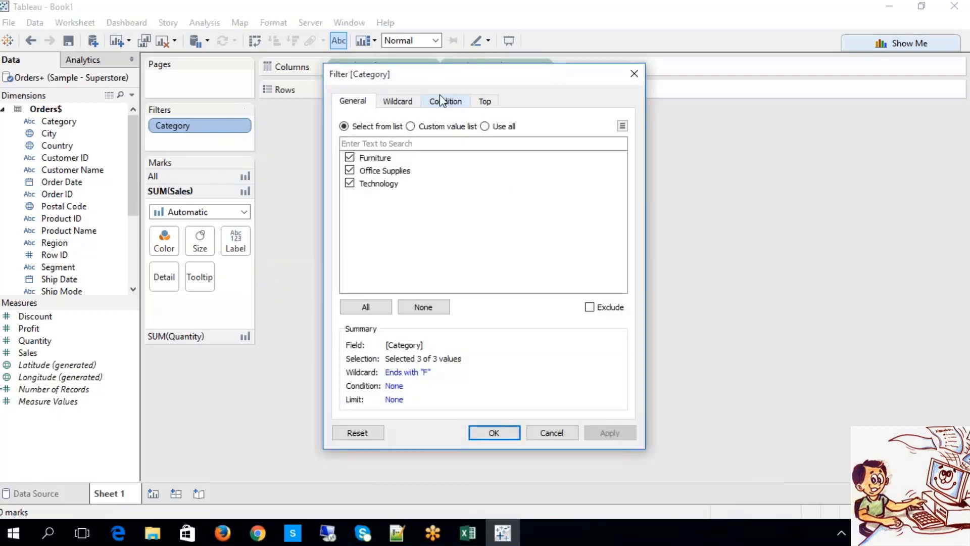
left_click(415, 103)
left_click_drag(418, 76, 521, 86)
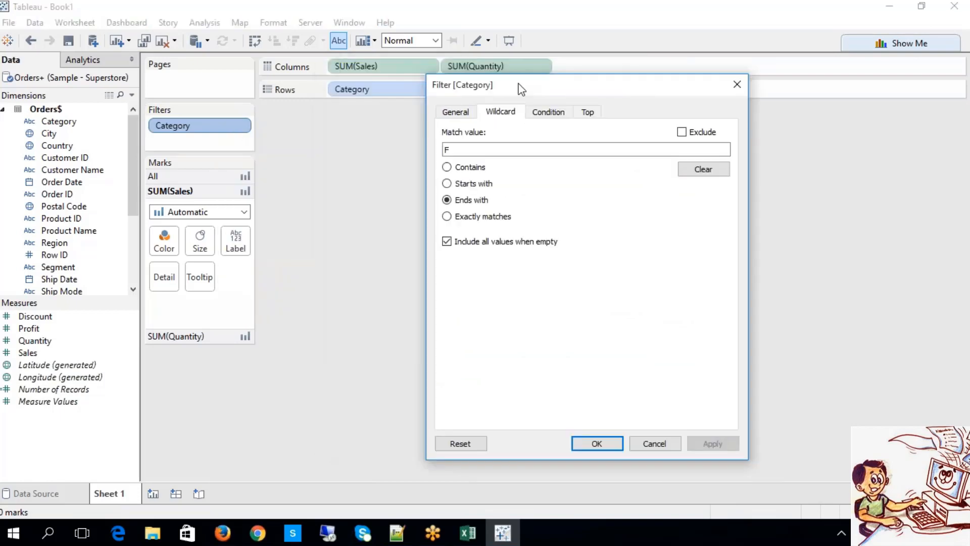
left_click(447, 217)
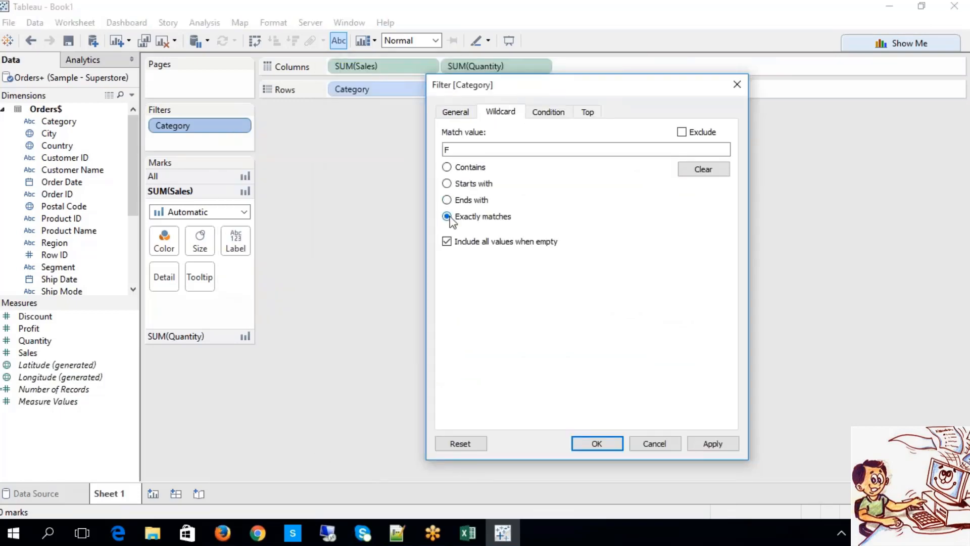
left_click(701, 444)
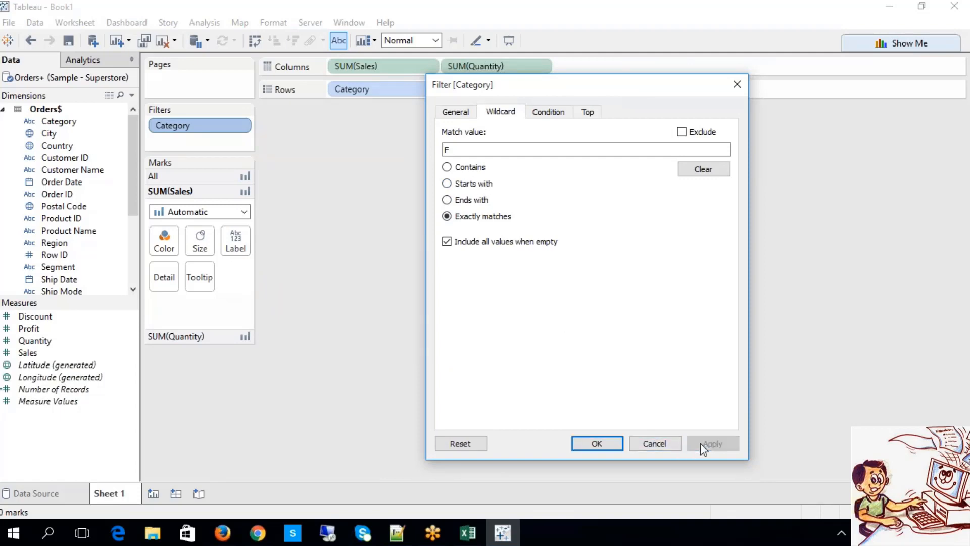
left_click(608, 444)
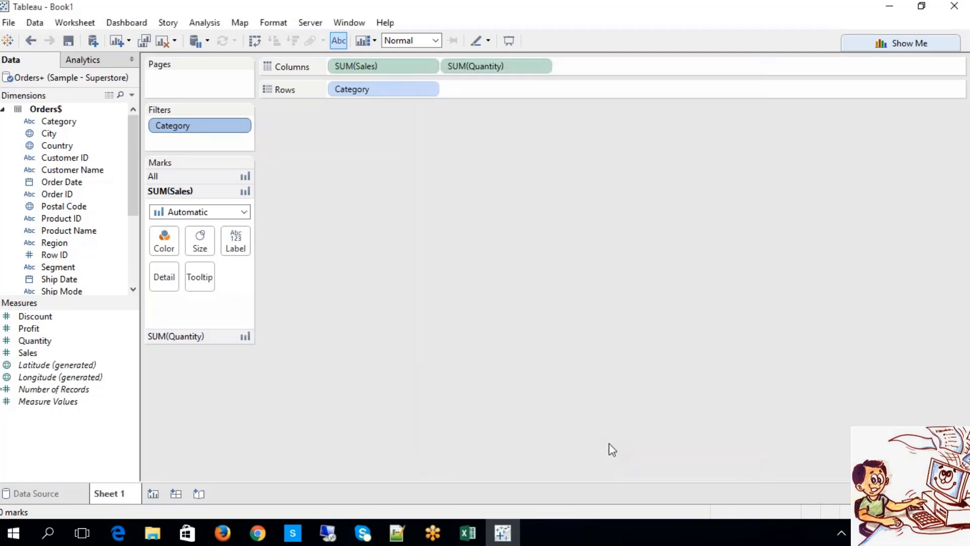
Reopen the Category filter and set its wildcard match type back to Contains
right_click(227, 127)
left_click(247, 134)
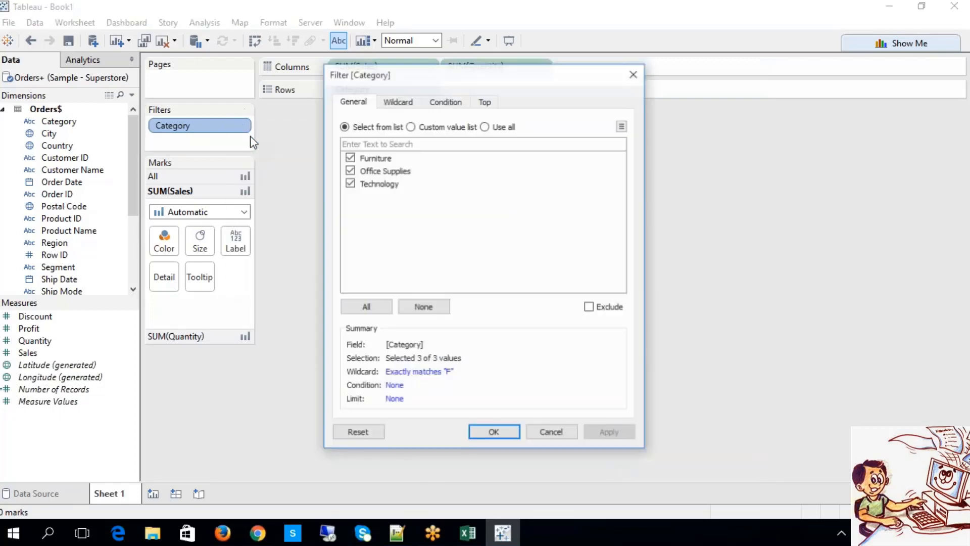
left_click(408, 104)
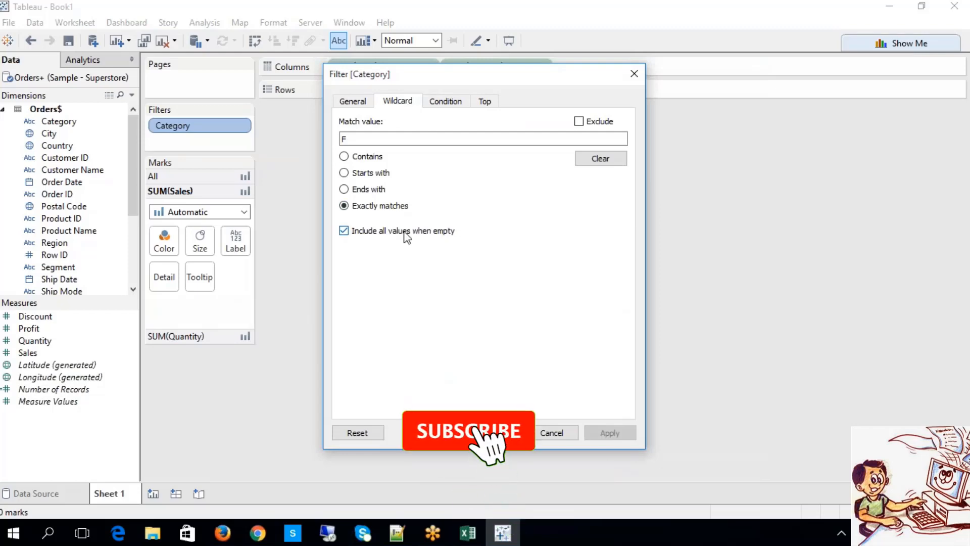
left_click(366, 157)
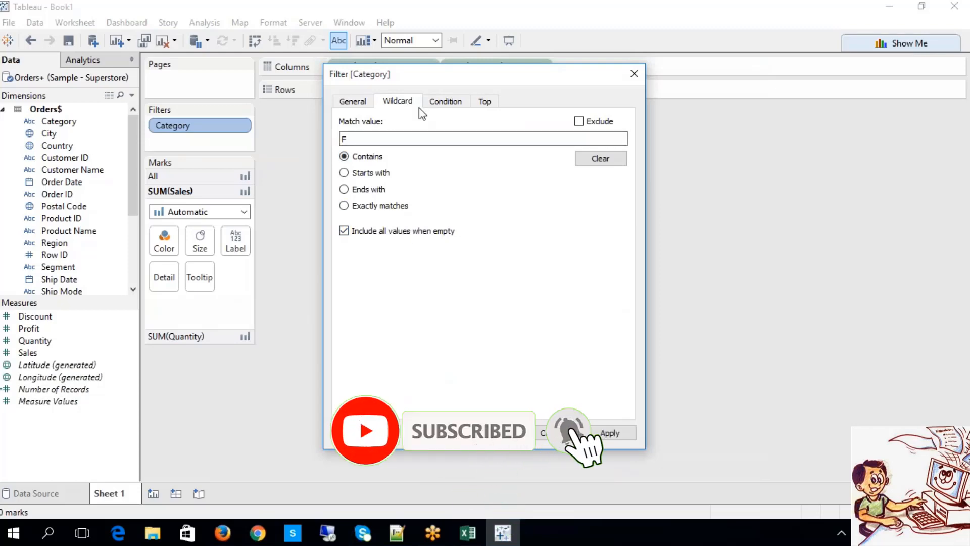
Set the Category filter's condition to By field, comparing the Count of Category with the >= operator
left_click(444, 104)
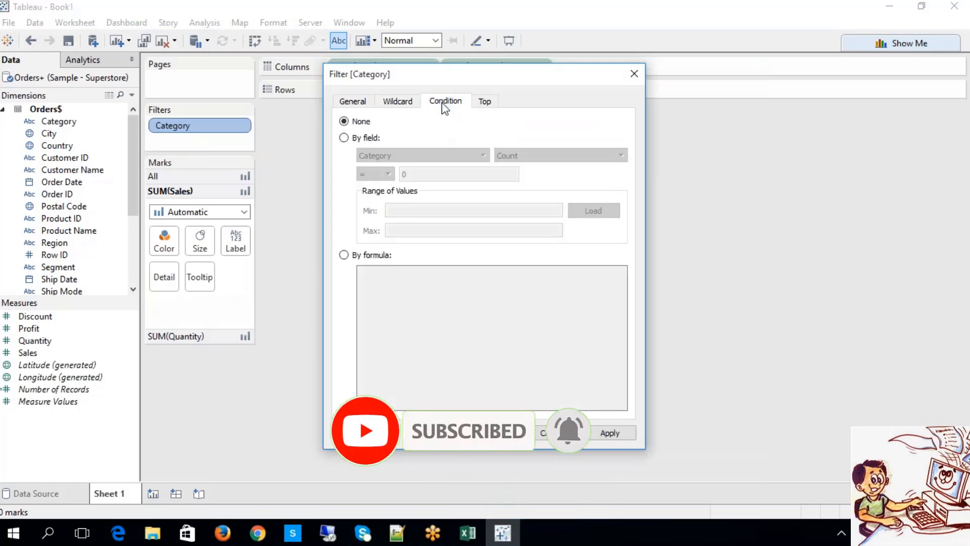
left_click_drag(426, 74, 607, 72)
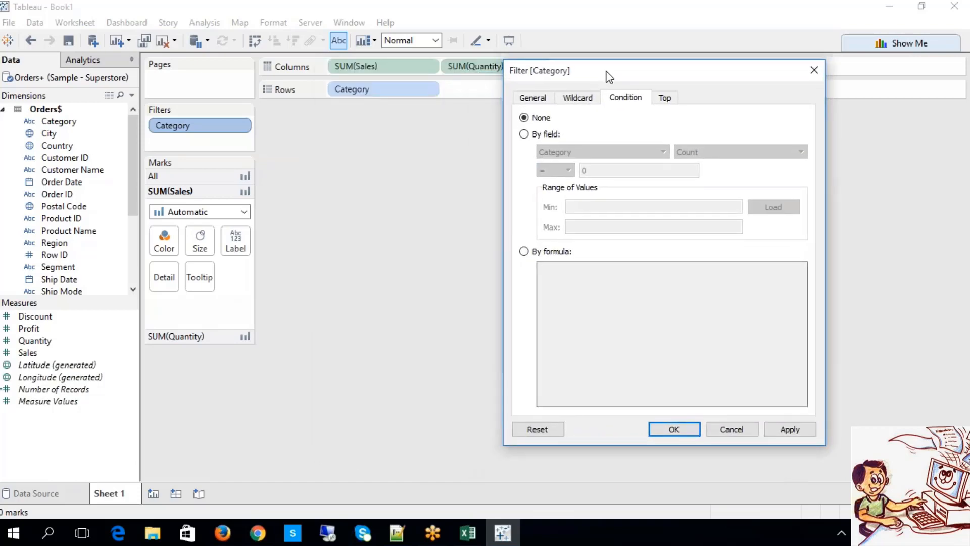
left_click(524, 135)
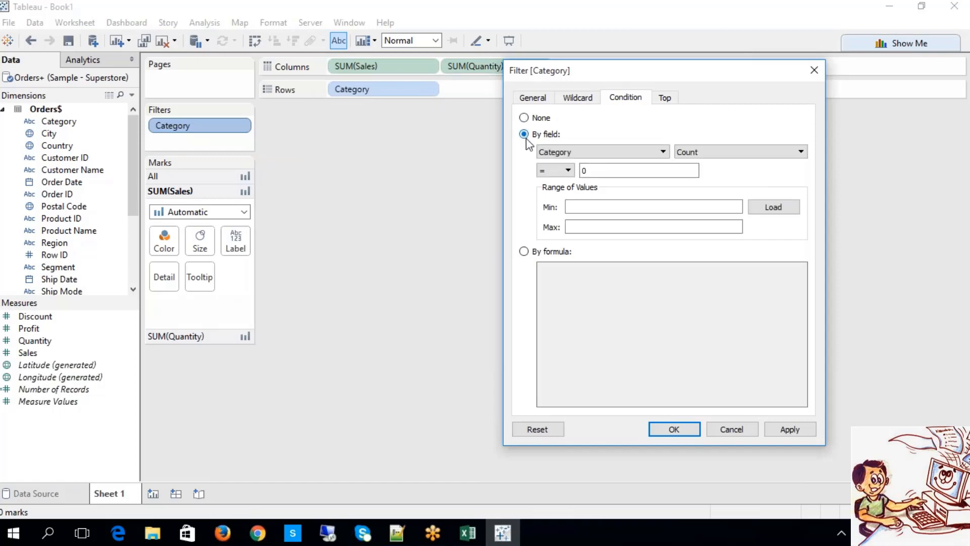
left_click(717, 153)
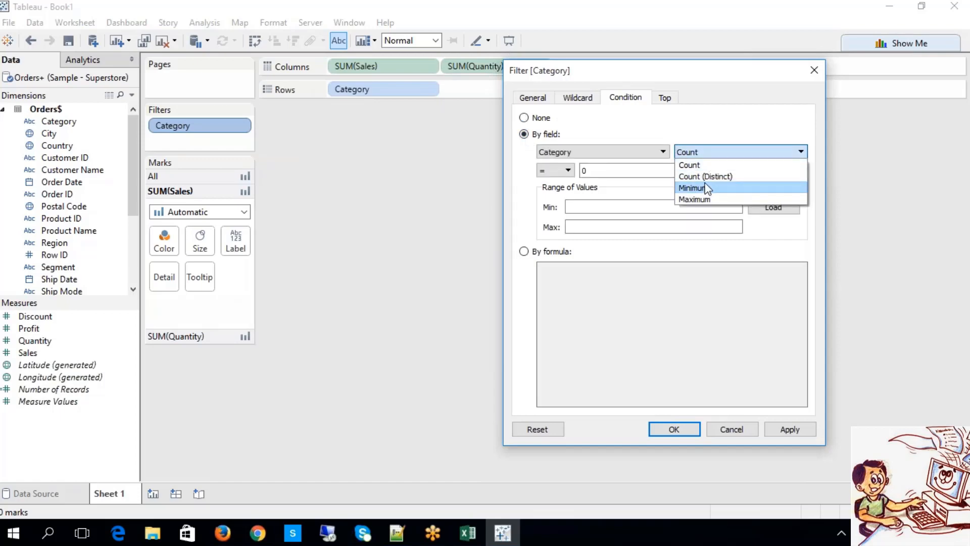
left_click(556, 171)
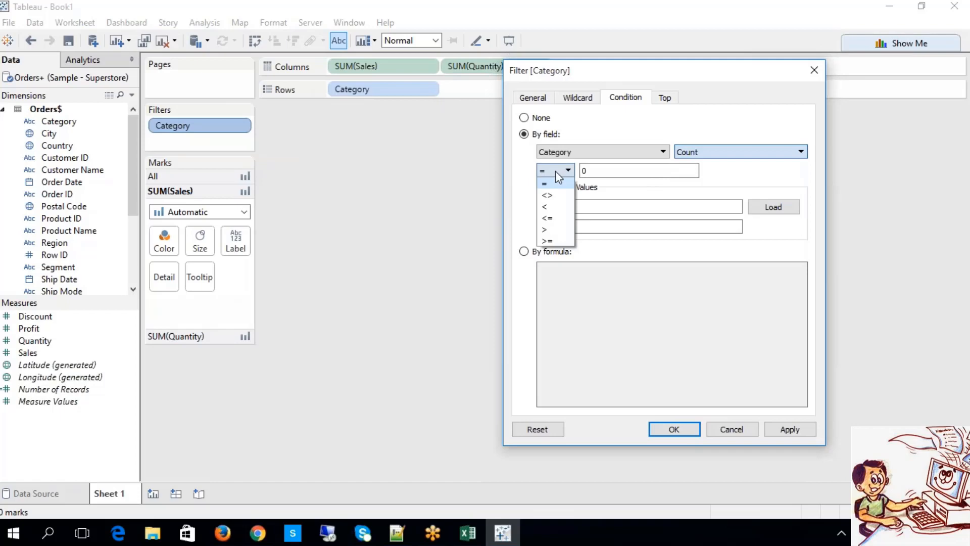
left_click(556, 237)
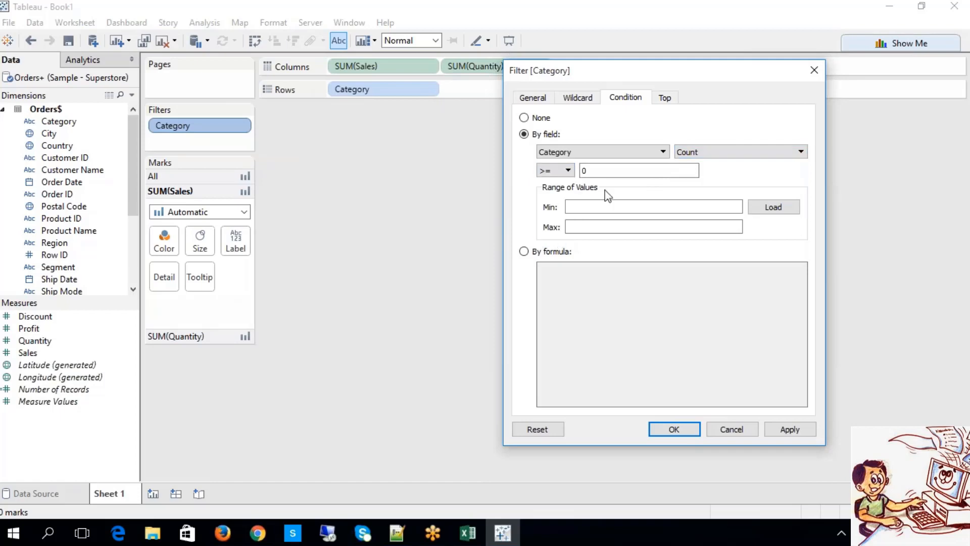
Load the range of values for the Category Count condition, keeping the >= operator
left_click(613, 158)
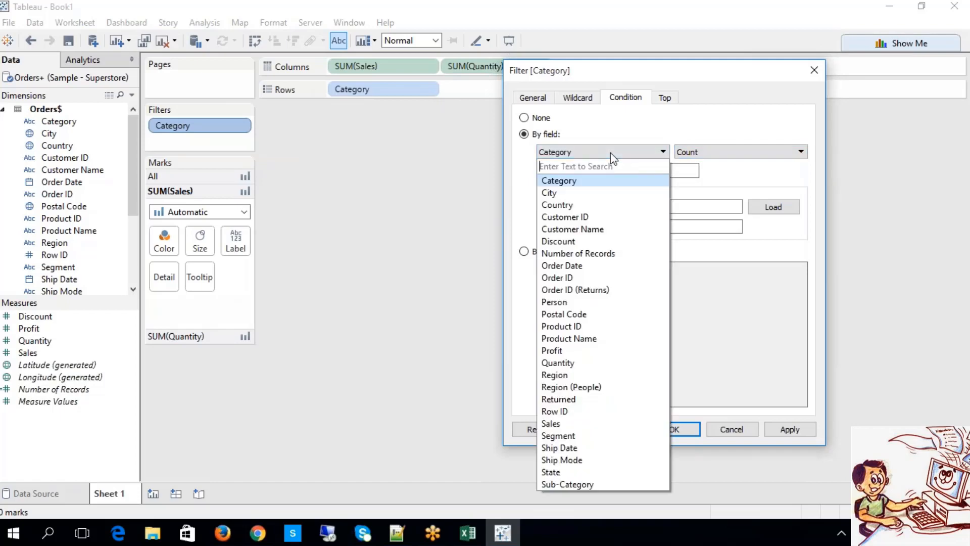
left_click(613, 157)
left_click(639, 171)
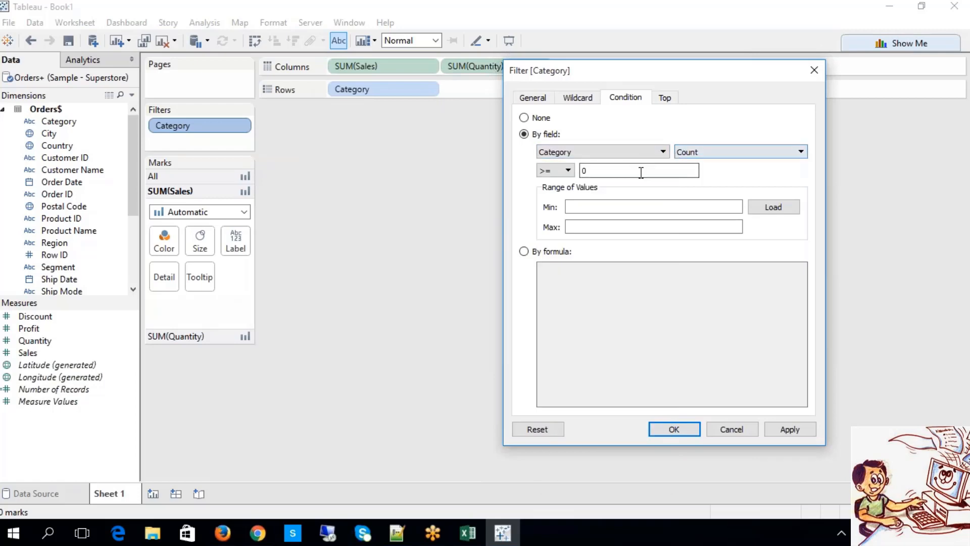
left_click_drag(621, 172, 570, 173)
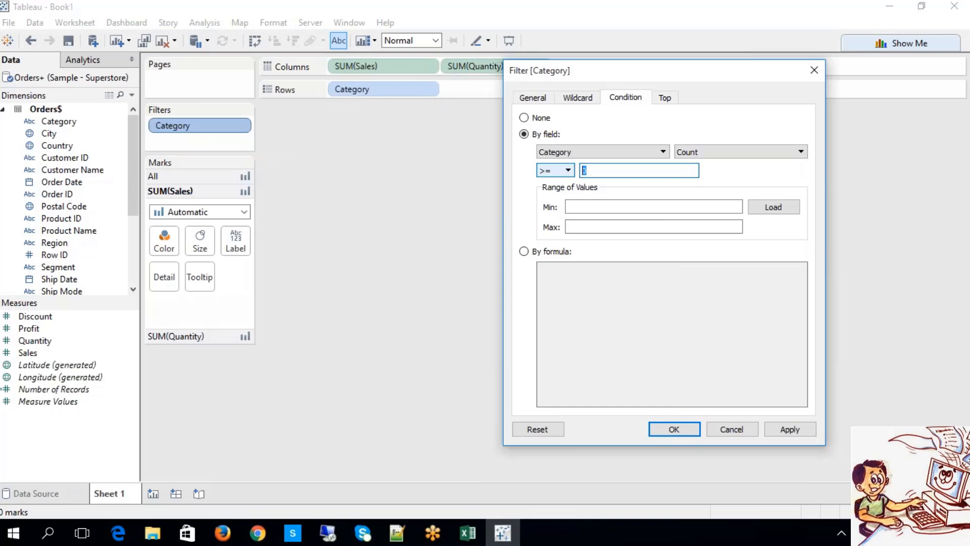
left_click(569, 171)
left_click(556, 237)
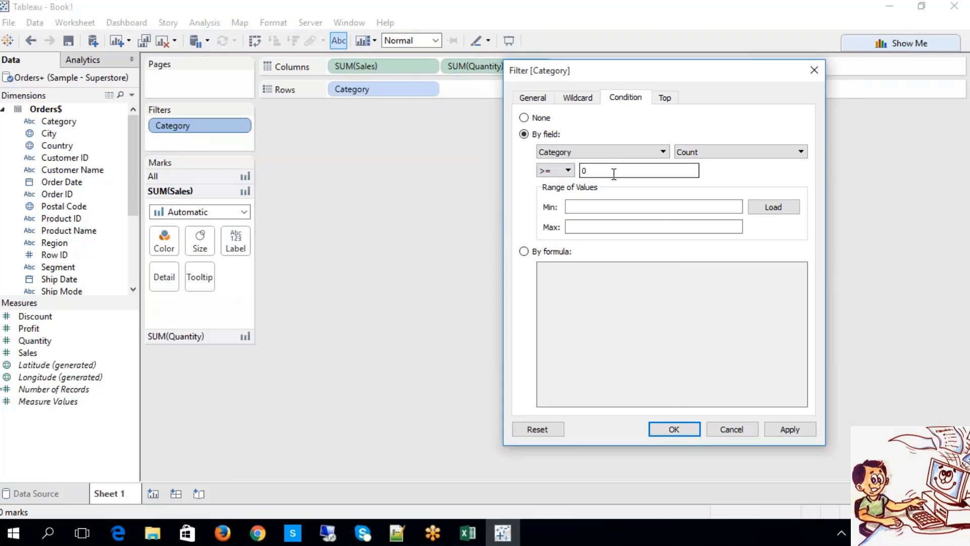
left_click(766, 217)
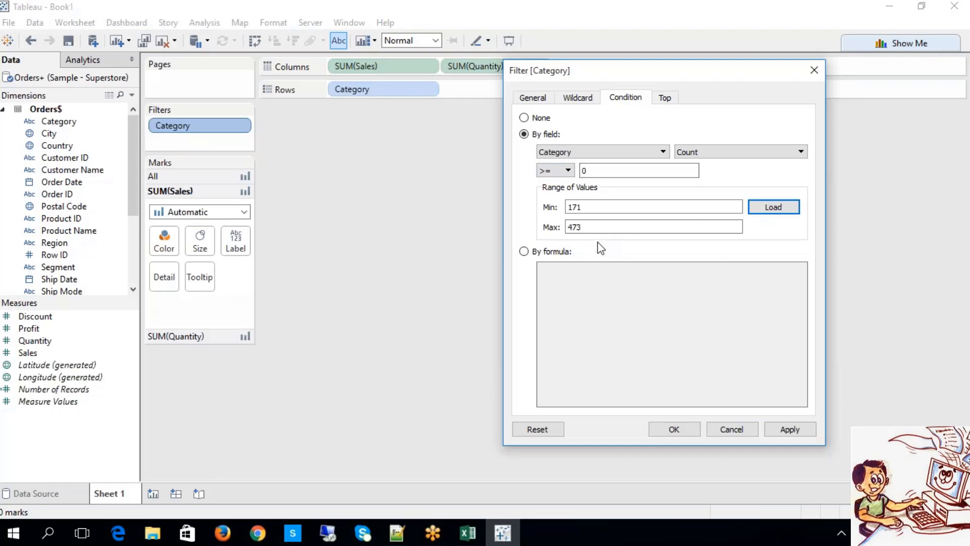
Change the condition's field to Sales aggregated by Sum, and load its range of values
left_click(572, 172)
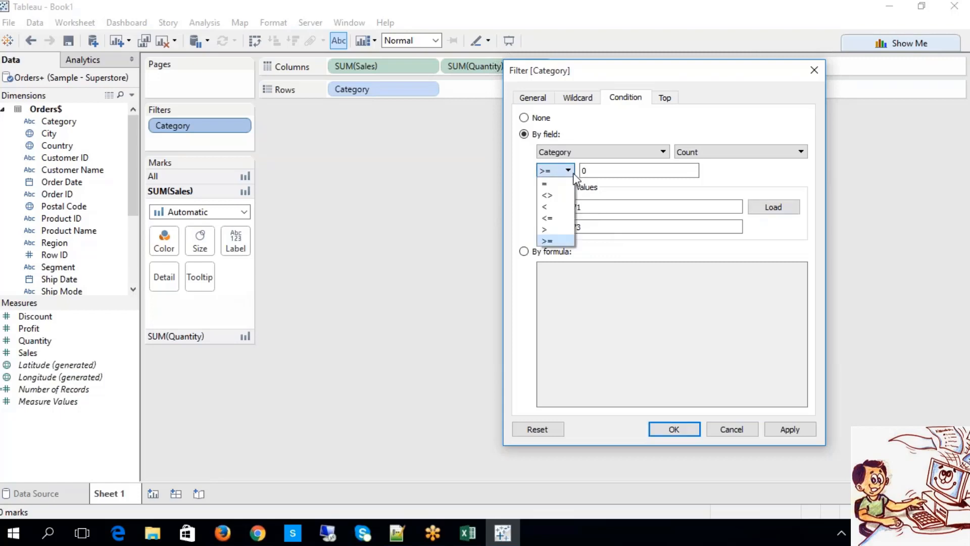
left_click(618, 158)
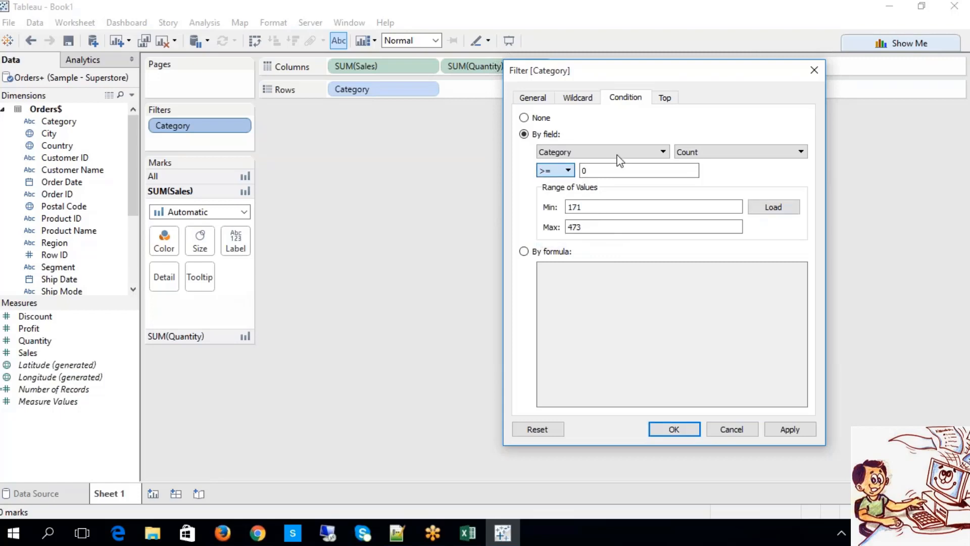
left_click(617, 159)
left_click(616, 160)
left_click(615, 160)
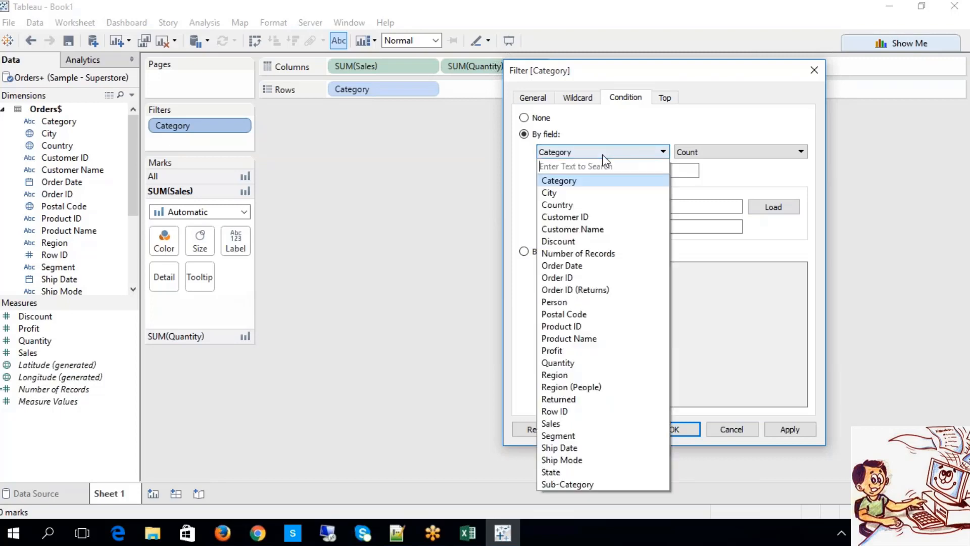
left_click(559, 422)
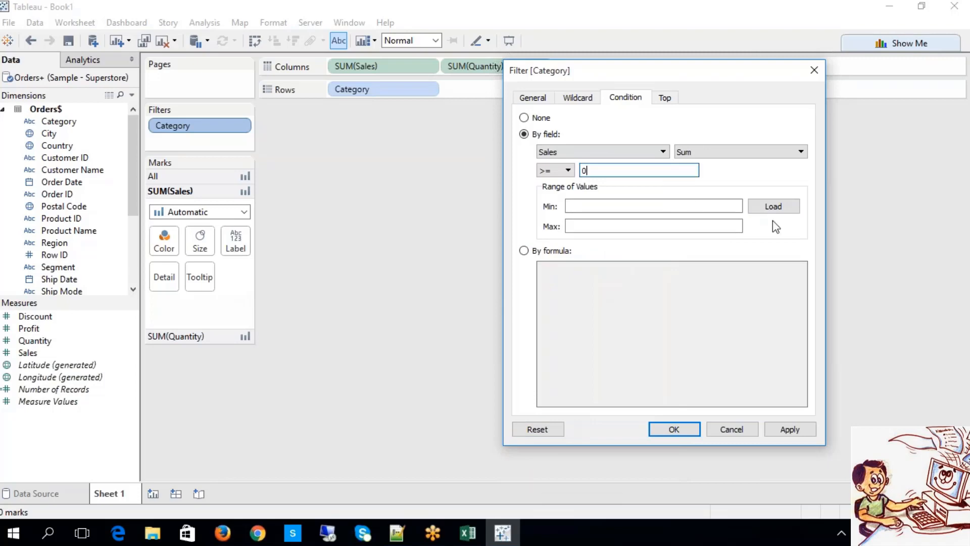
left_click(773, 207)
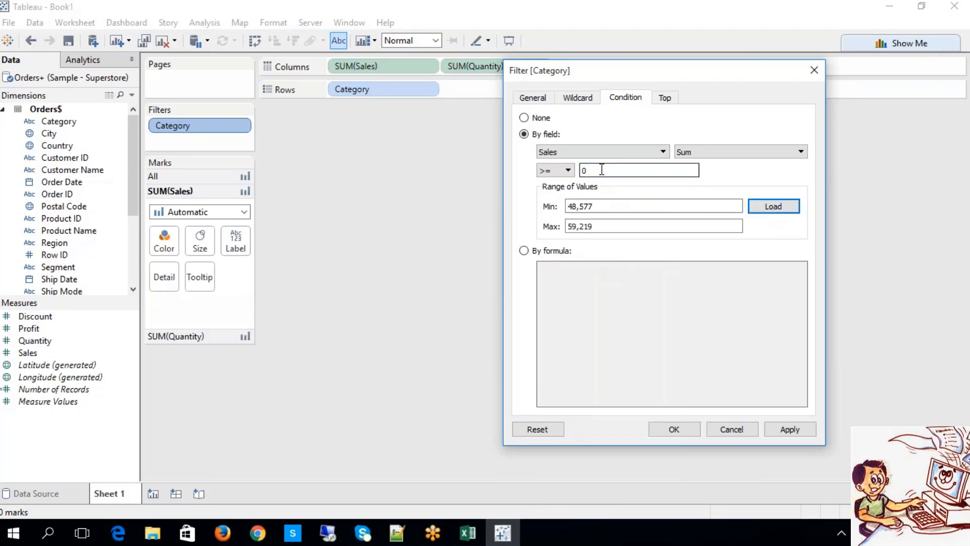
Set the Sum of Sales condition's threshold to 48,578 and apply it to the sheet
left_click_drag(601, 171, 581, 170)
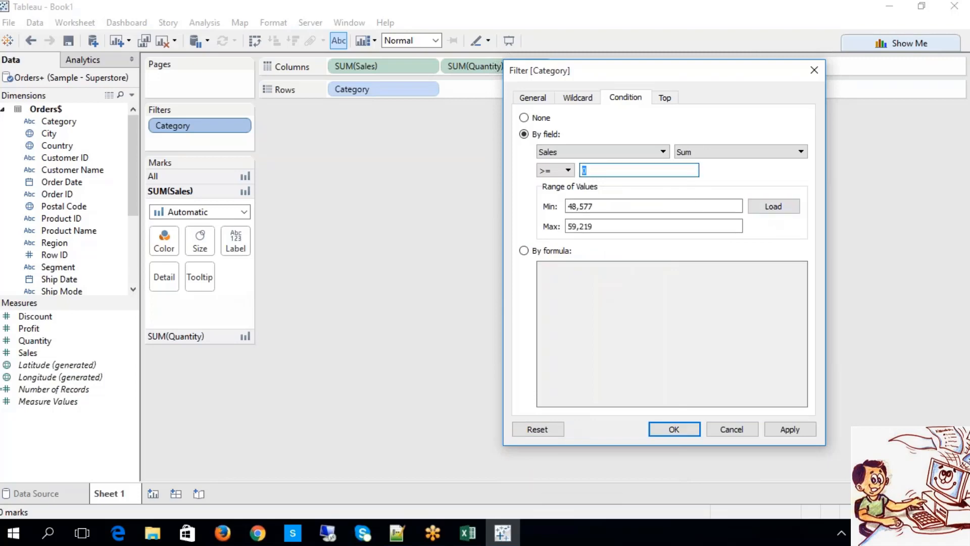
type("48578")
left_click(786, 429)
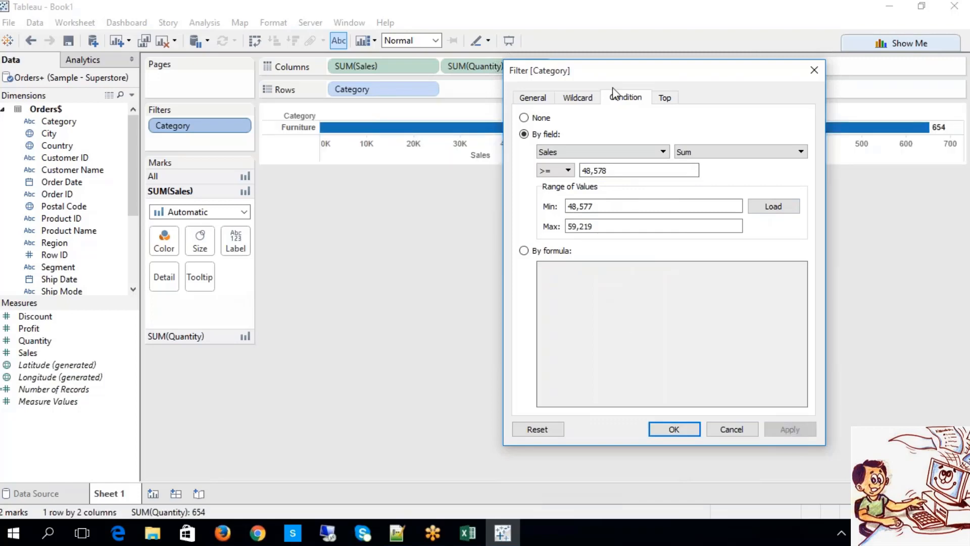
left_click_drag(607, 71, 607, 165)
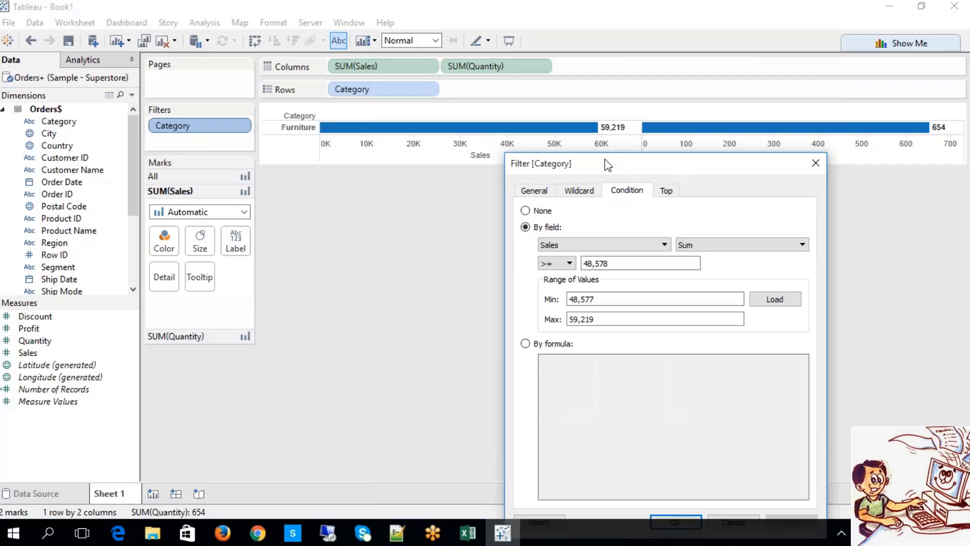
Examine the condition's By formula option, then the comparison operators and aggregations offered under By field
left_click(555, 347)
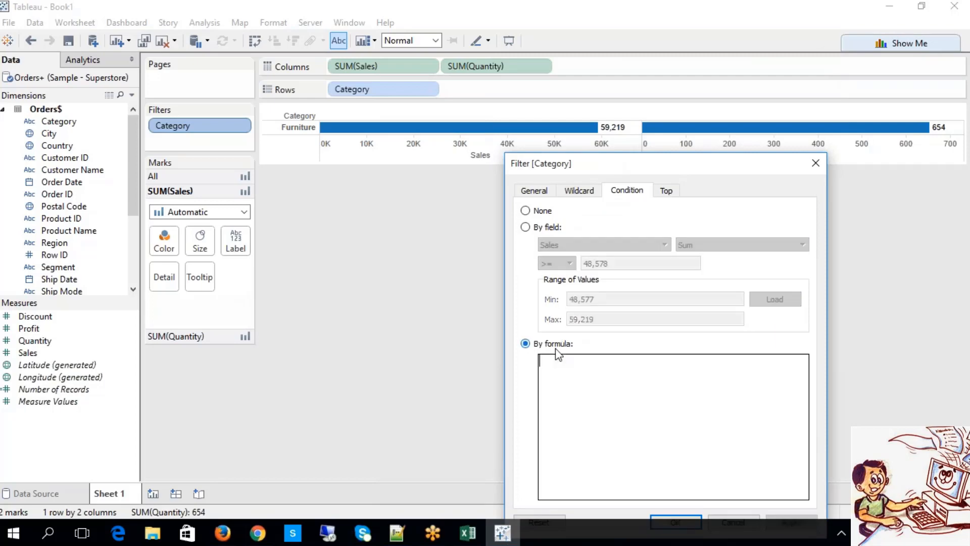
left_click(604, 399)
left_click_drag(608, 166, 594, 96)
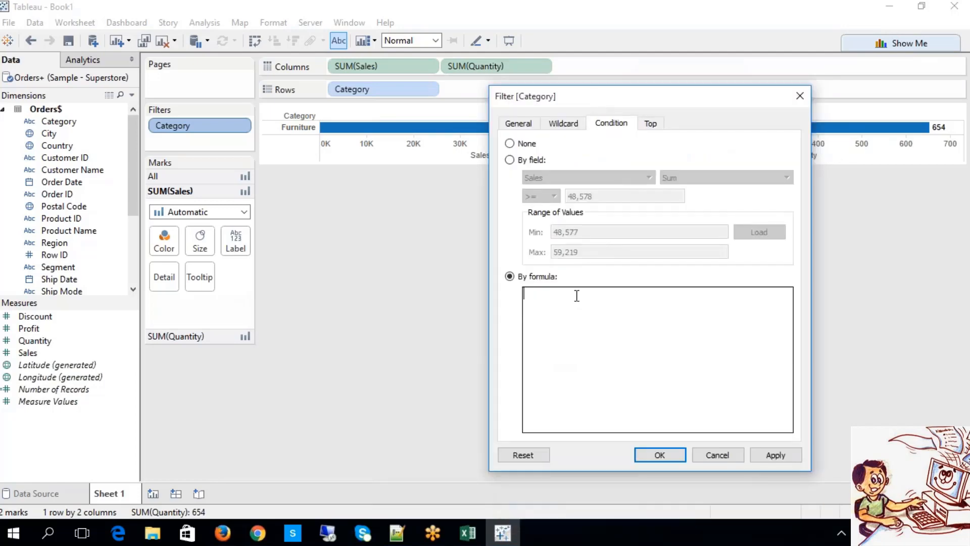
left_click(531, 163)
left_click(550, 196)
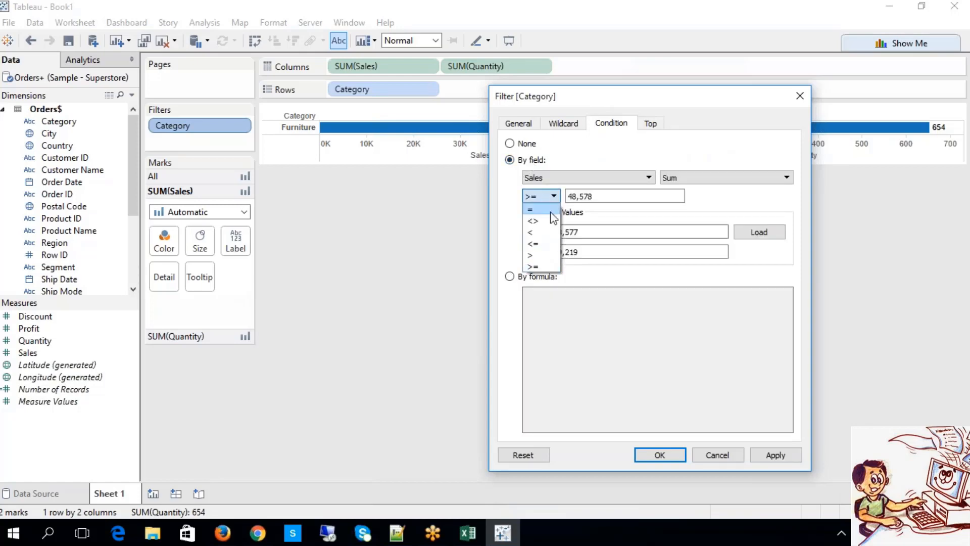
left_click(616, 169)
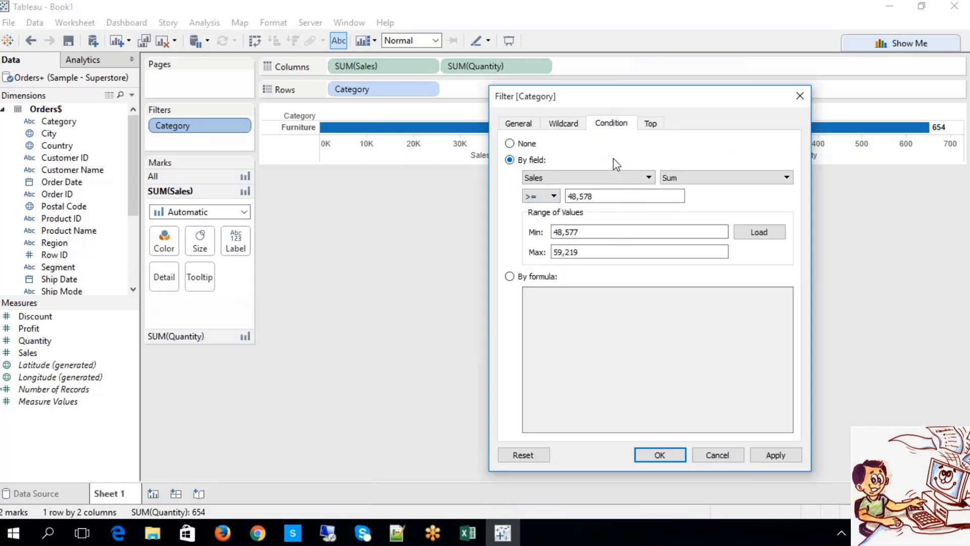
left_click(691, 178)
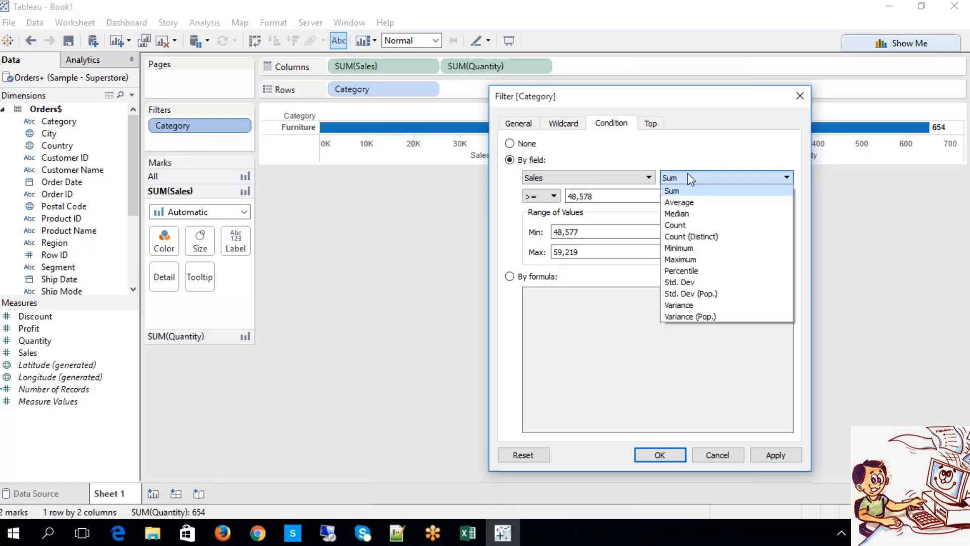
left_click(690, 178)
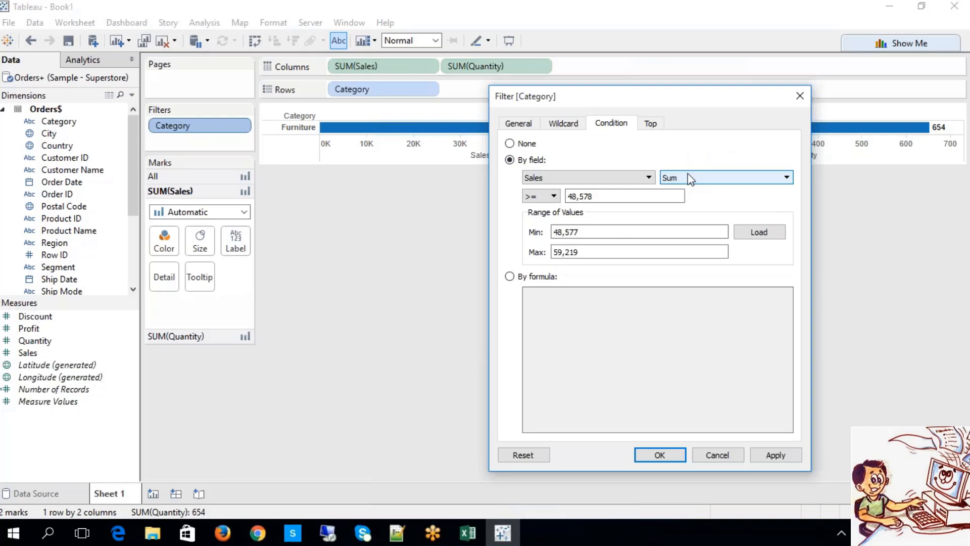
Limit the Category filter to the Top 2 by field, ranked by Category Count, and apply it to the sheet
left_click(650, 126)
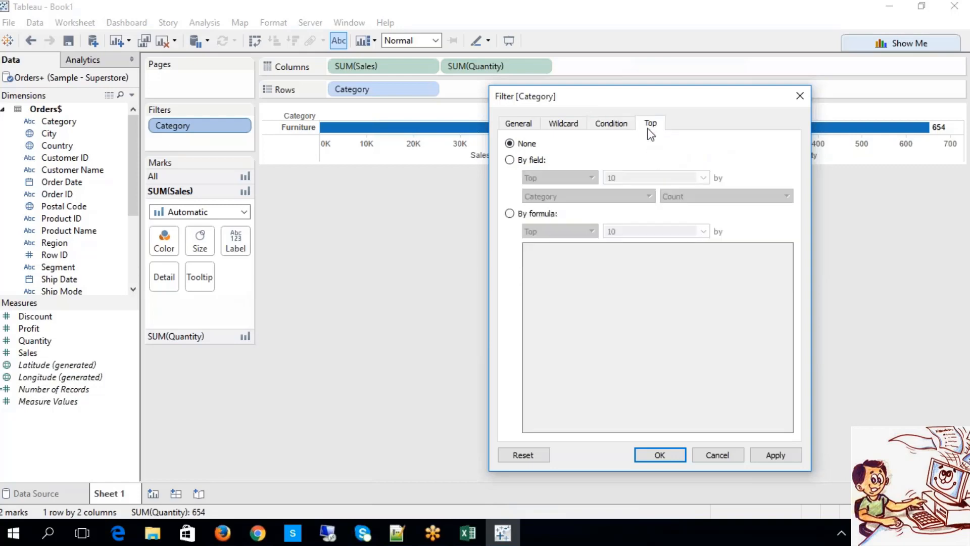
left_click(509, 160)
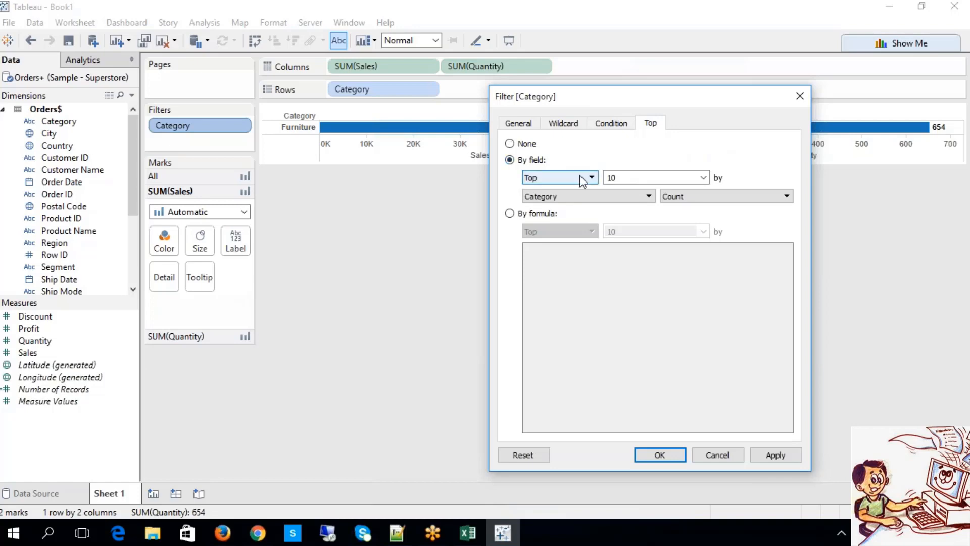
left_click(704, 177)
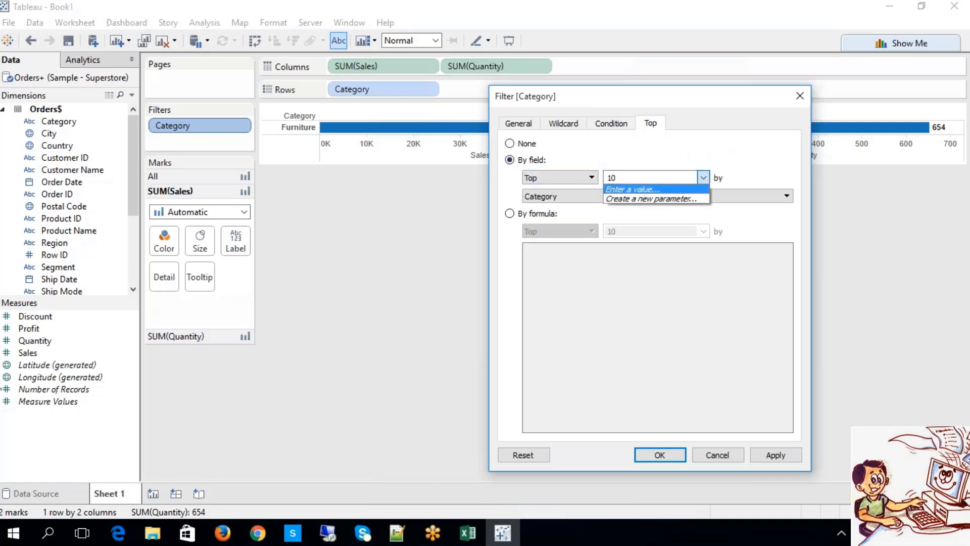
left_click(703, 177)
left_click_drag(637, 179, 602, 178)
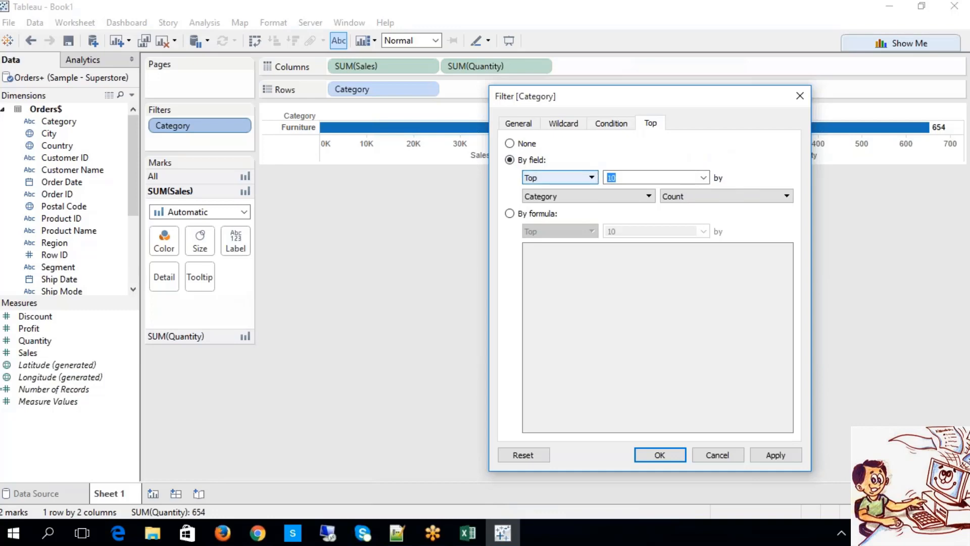
type("2")
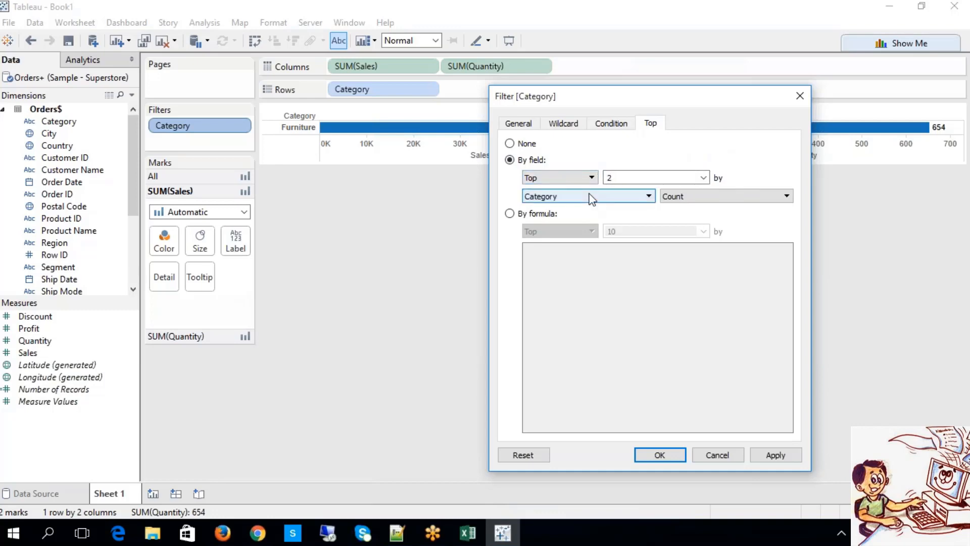
left_click(663, 197)
left_click(663, 195)
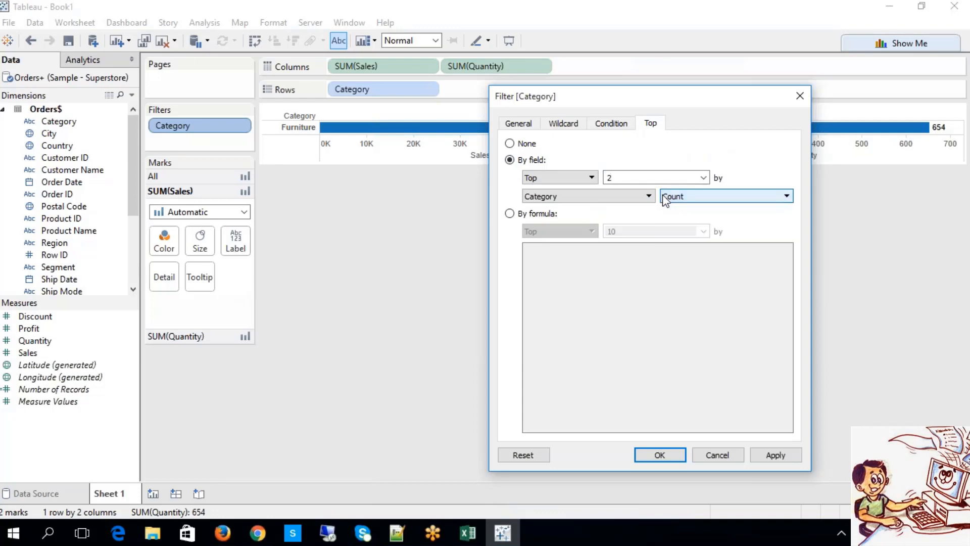
left_click(780, 456)
left_click(659, 455)
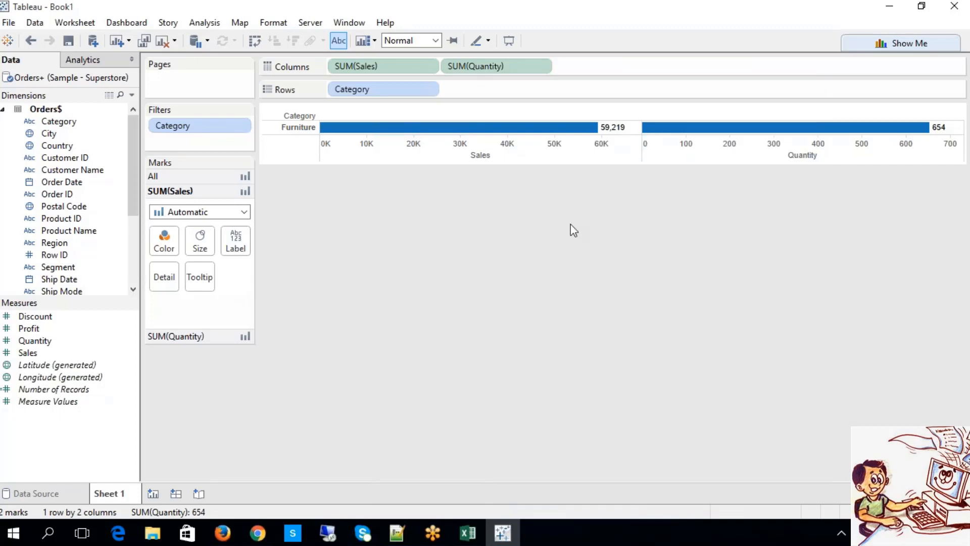
Review the Category filter's top, condition and wildcard settings and its overall summary, leaving the filter as it is
right_click(200, 125)
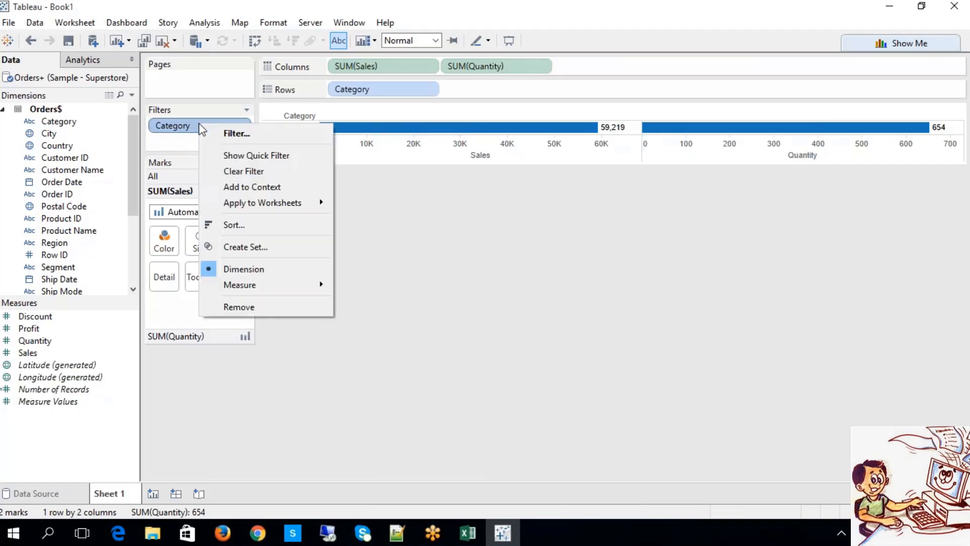
left_click(225, 135)
left_click(485, 101)
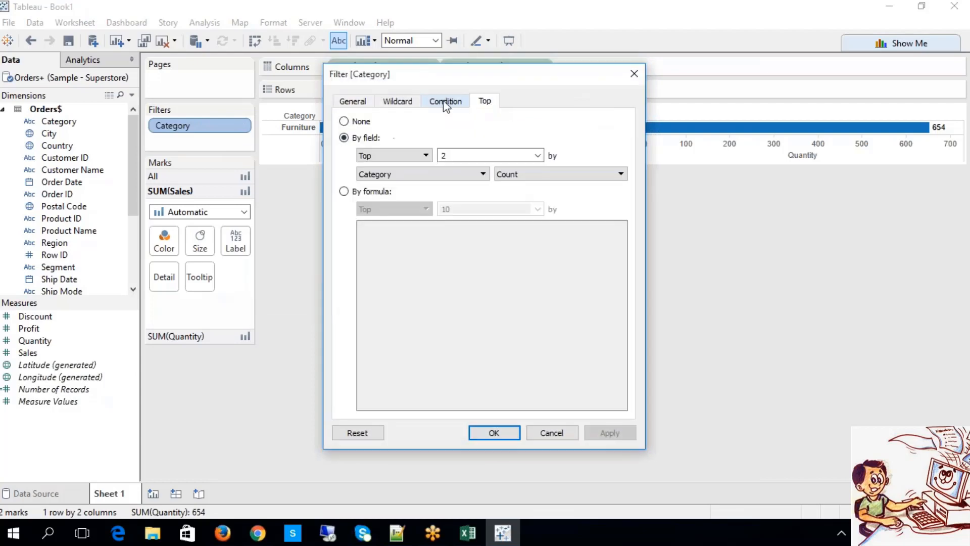
left_click(446, 102)
left_click(412, 102)
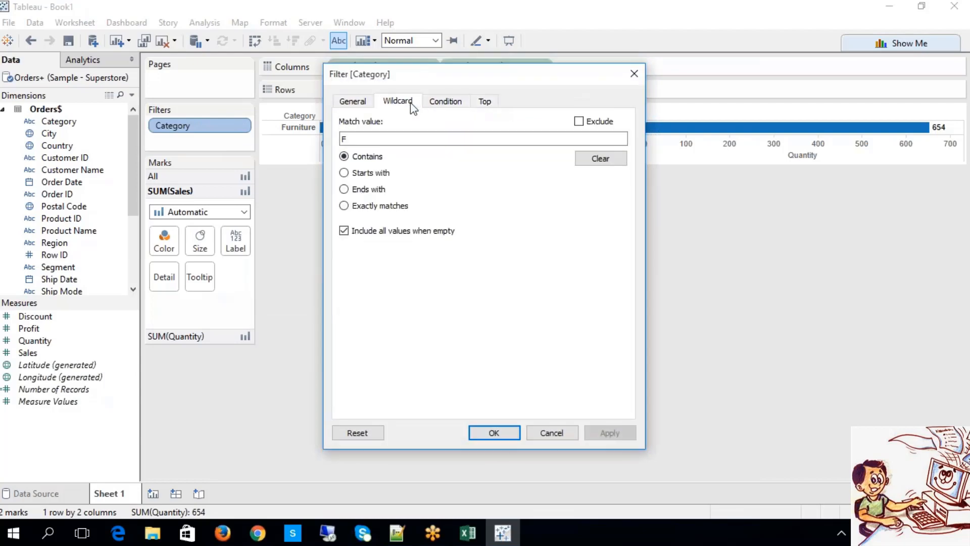
left_click(361, 102)
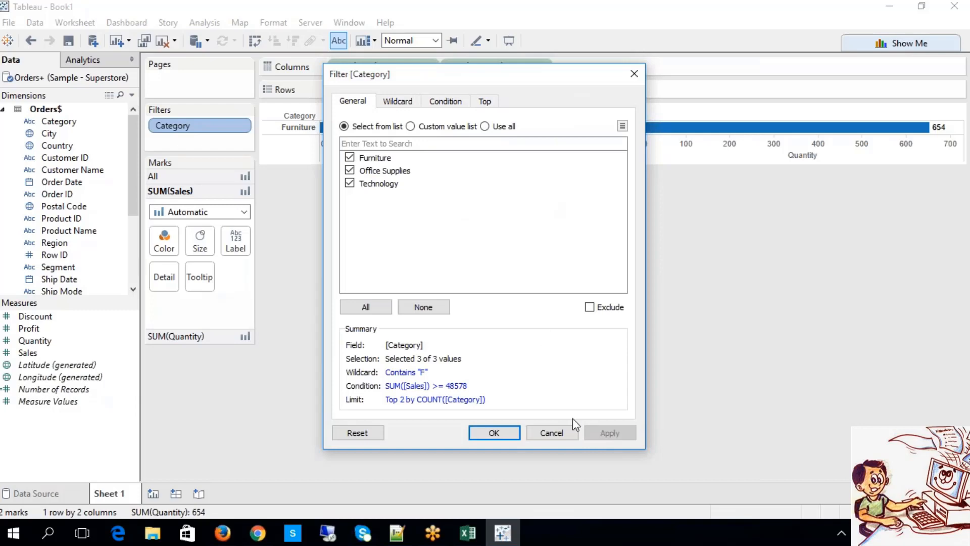
left_click(556, 439)
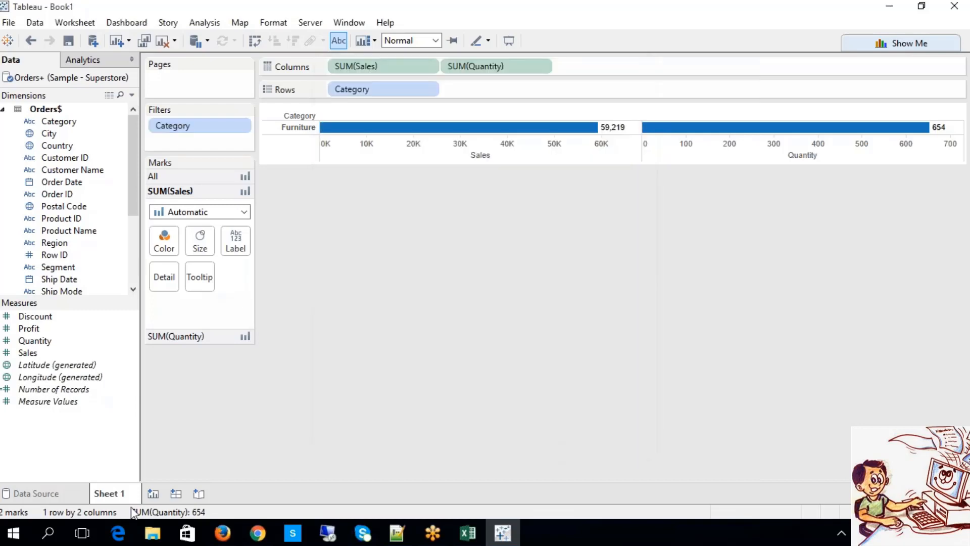
Examine the wildcard, condition and top options of a data source filter on City, then return to Sheet 1 without adding it
left_click(7, 493)
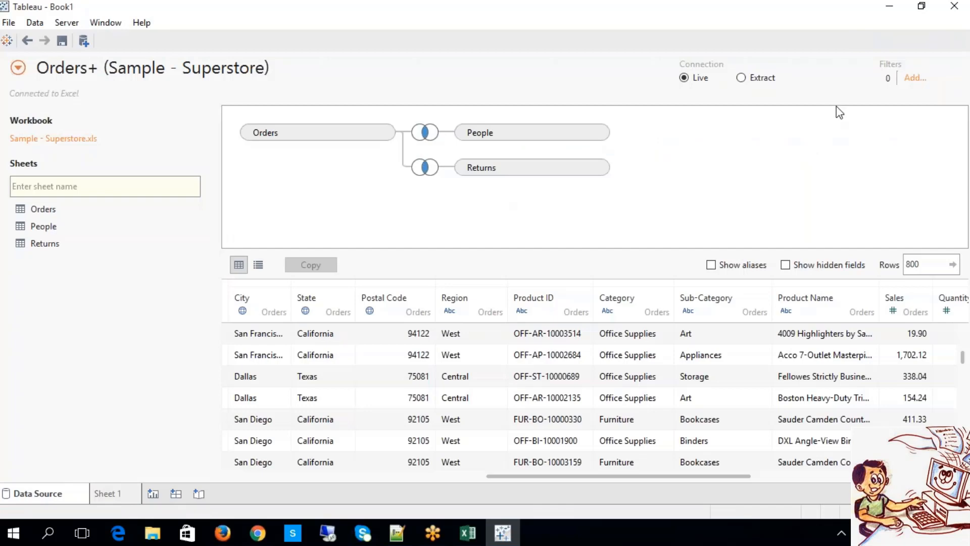
left_click(909, 81)
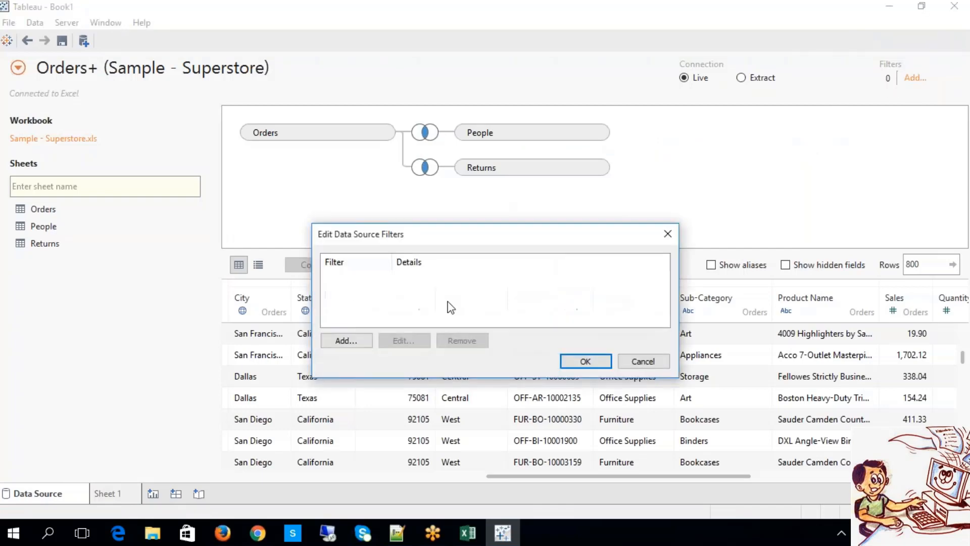
left_click(360, 342)
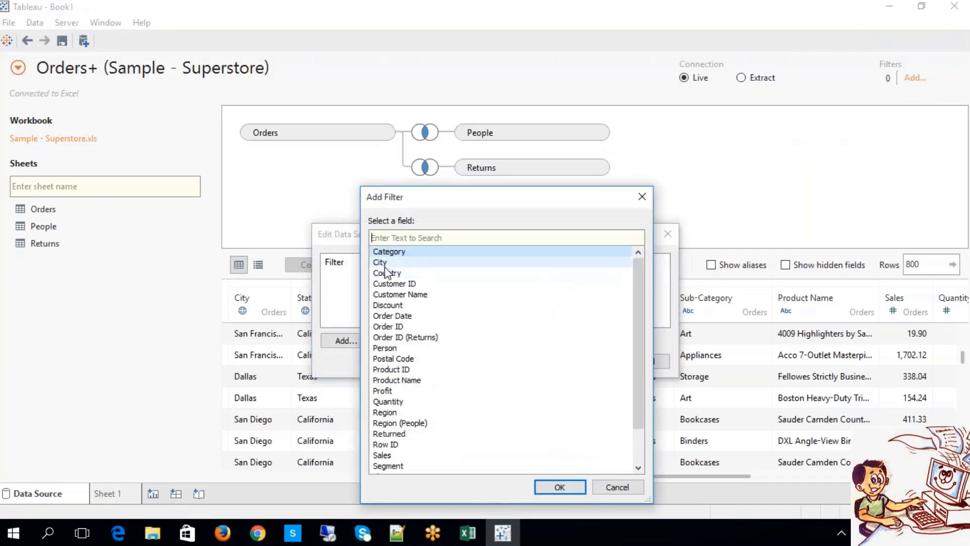
double_click(383, 264)
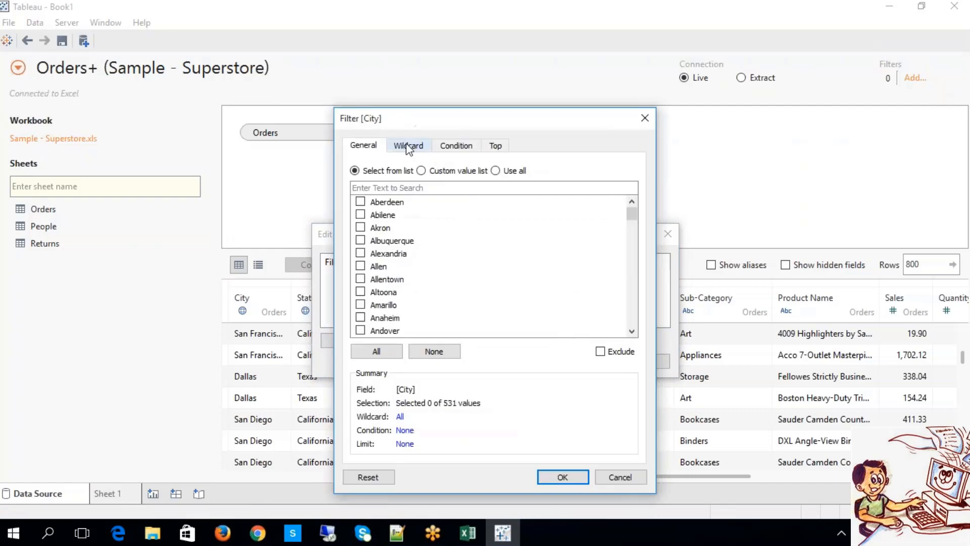
left_click(407, 147)
left_click(456, 147)
left_click(488, 150)
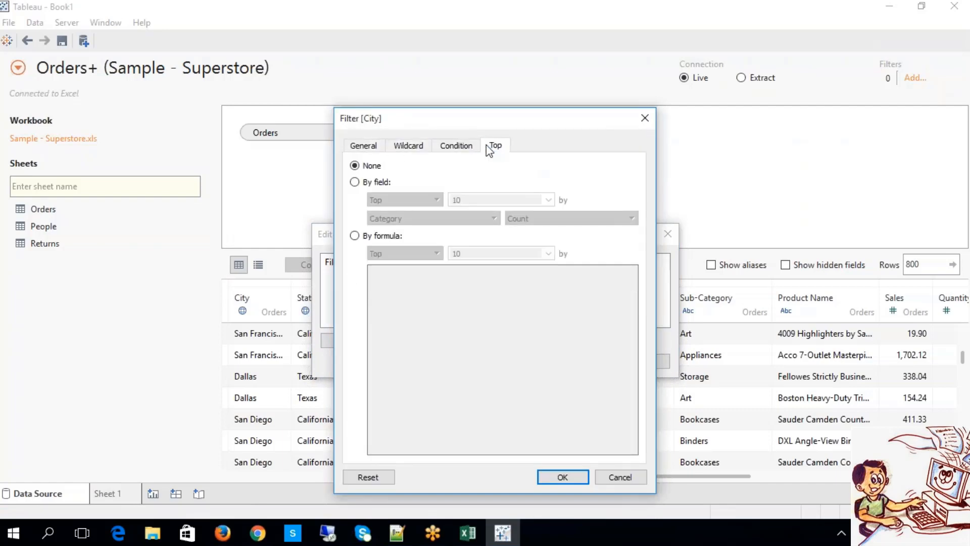
left_click(644, 117)
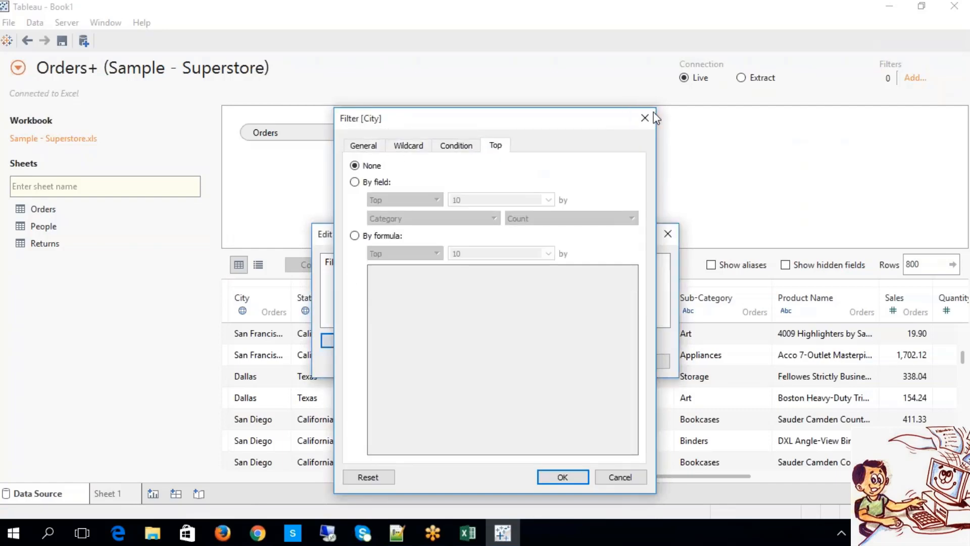
left_click(665, 229)
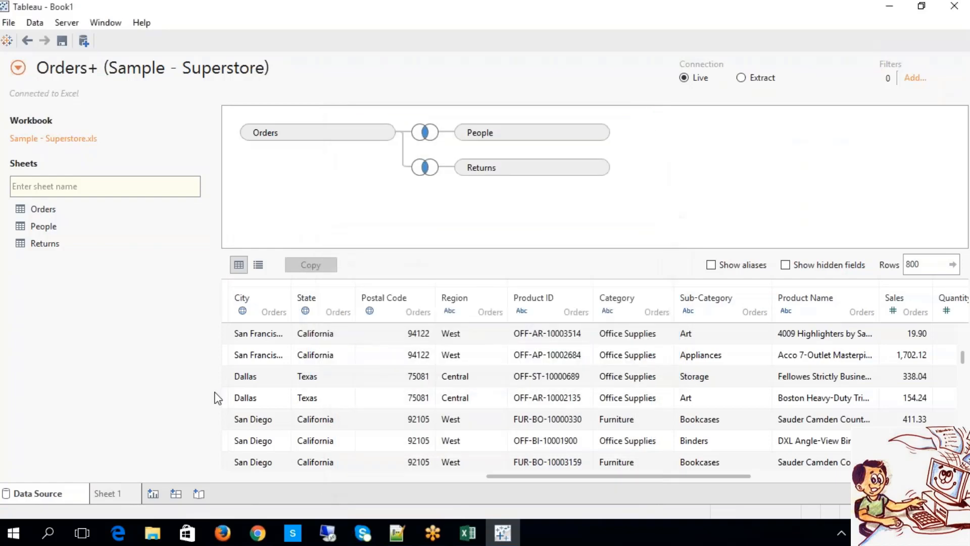
left_click(112, 494)
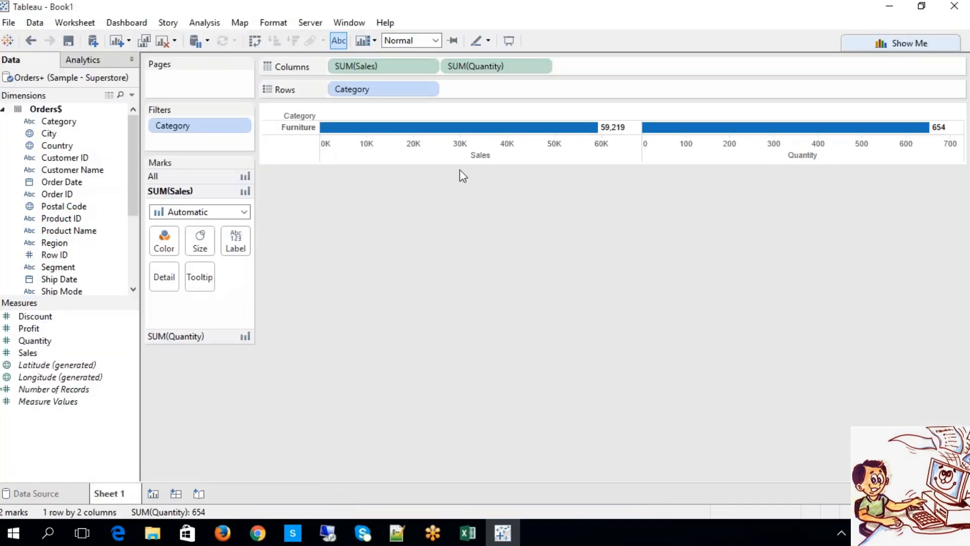
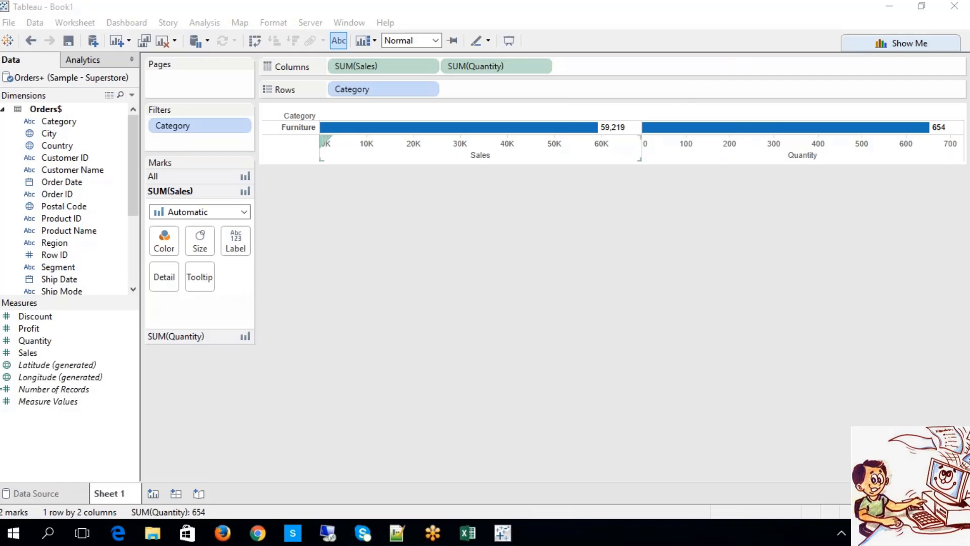
Remove the Category field from the worksheet's Rows
left_click(346, 89)
key("Delete")
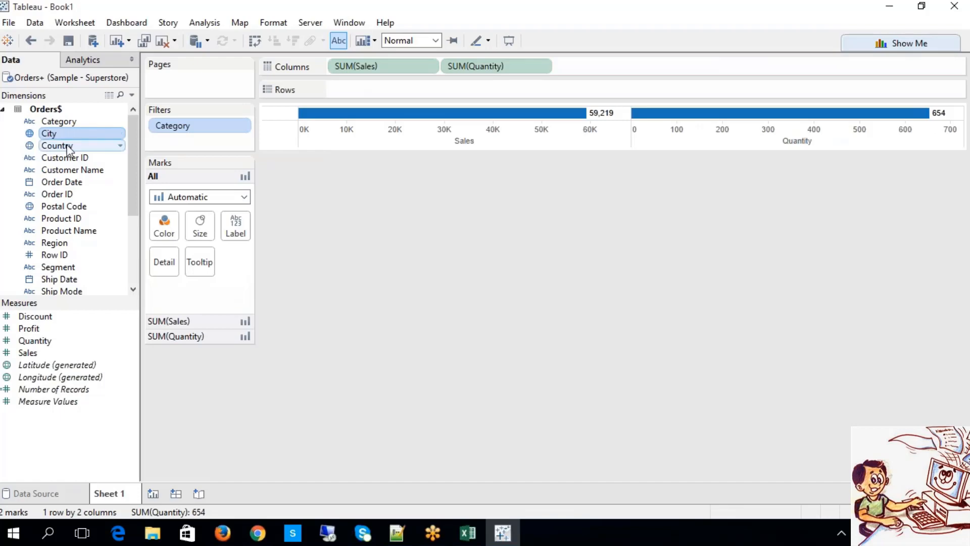
Add Country to Rows and view its filter options without applying a filter
left_click_drag(71, 145, 365, 92)
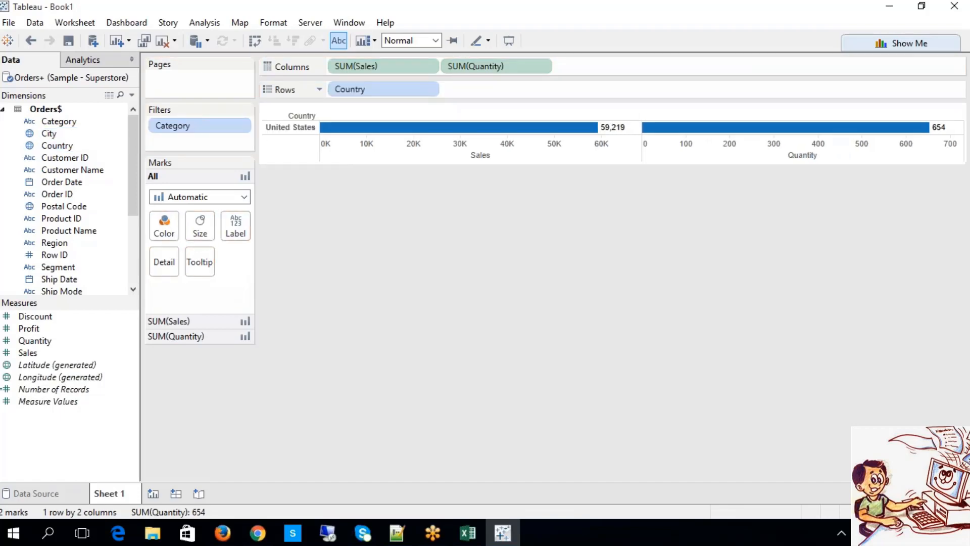
right_click(366, 92)
left_click(392, 101)
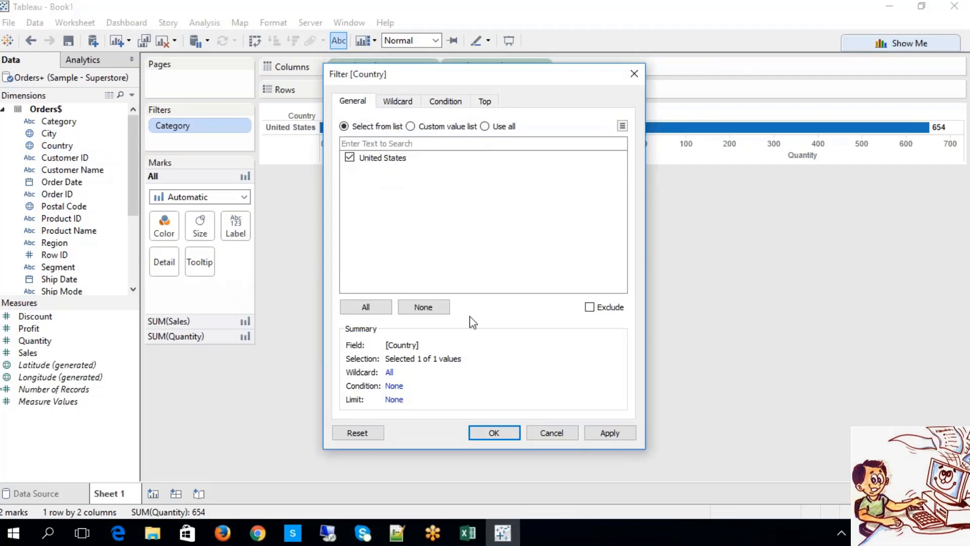
left_click(551, 432)
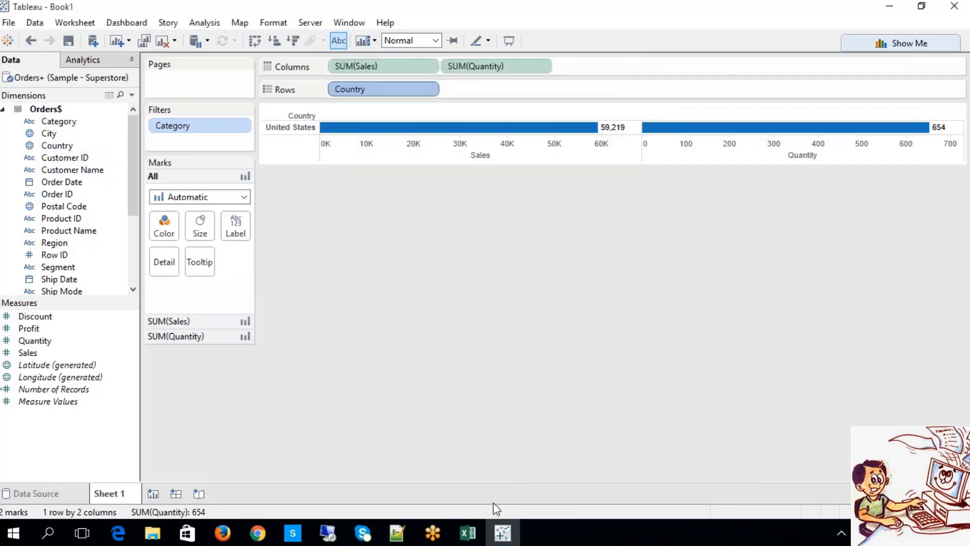
Switch to the TABLEAU workbook in Excel and review which data elements filters apply to, from textual and geographical through date dimensions
left_click(468, 533)
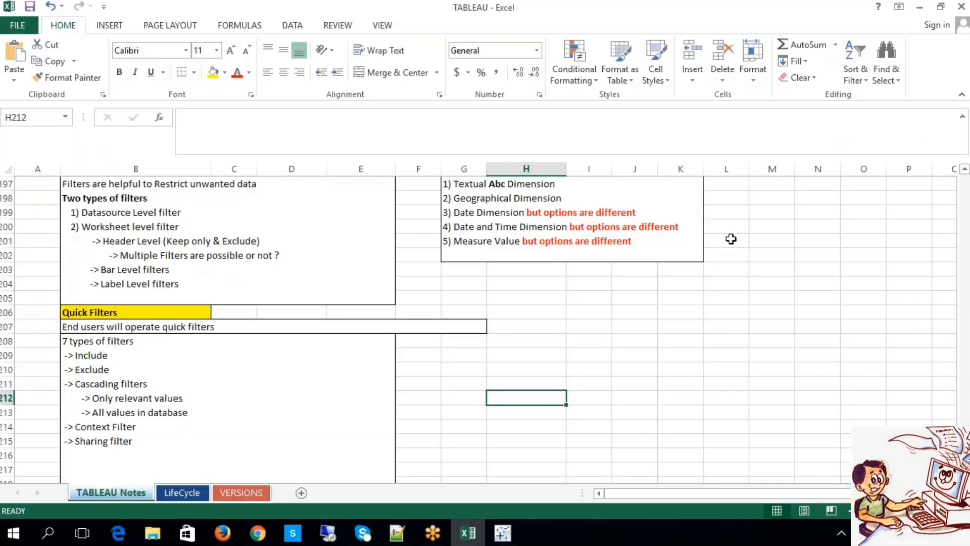
left_click(964, 171)
left_click(964, 170)
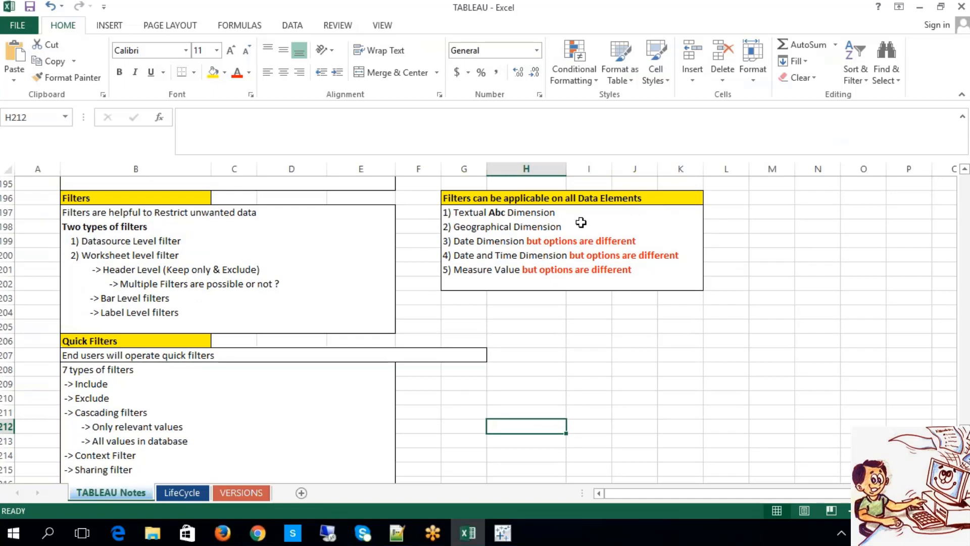
double_click(580, 223)
left_click_drag(561, 226, 439, 212)
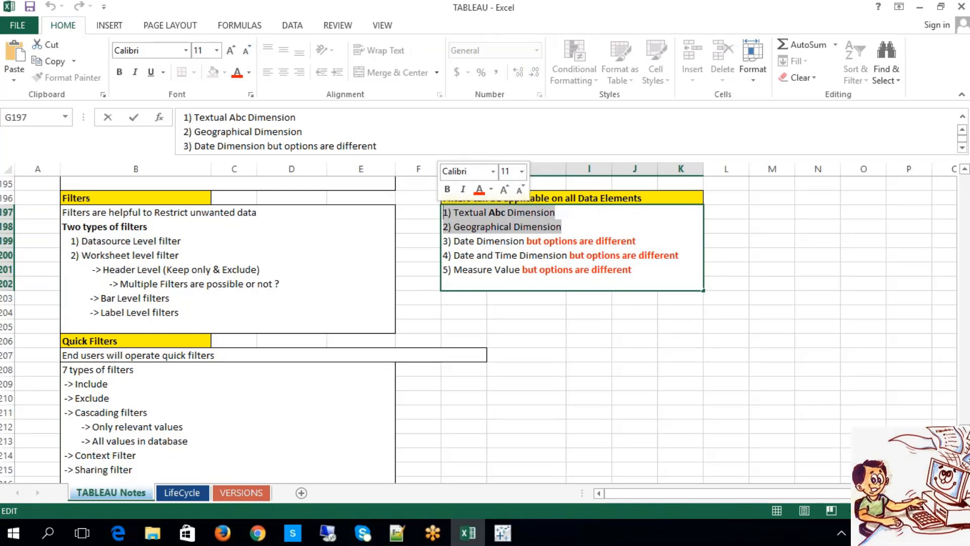
left_click(671, 368)
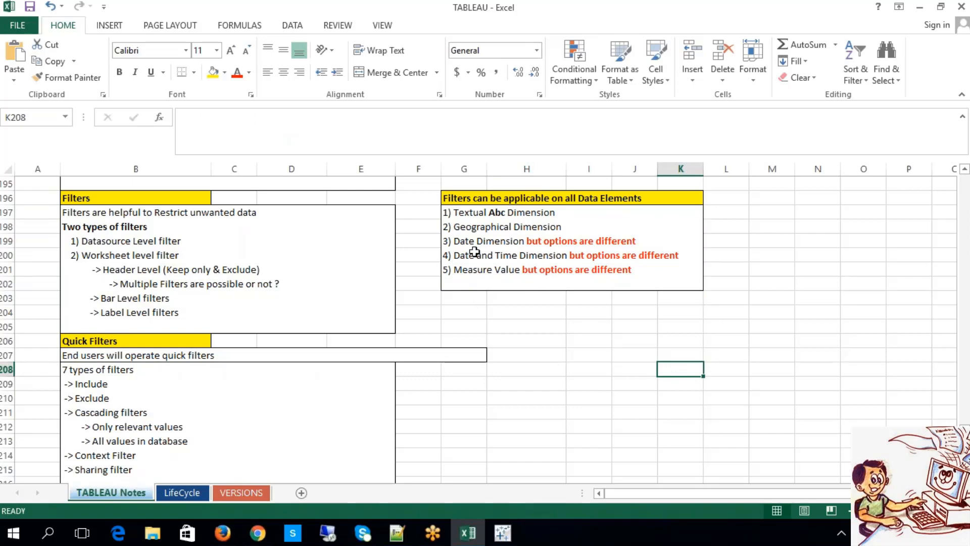
double_click(457, 241)
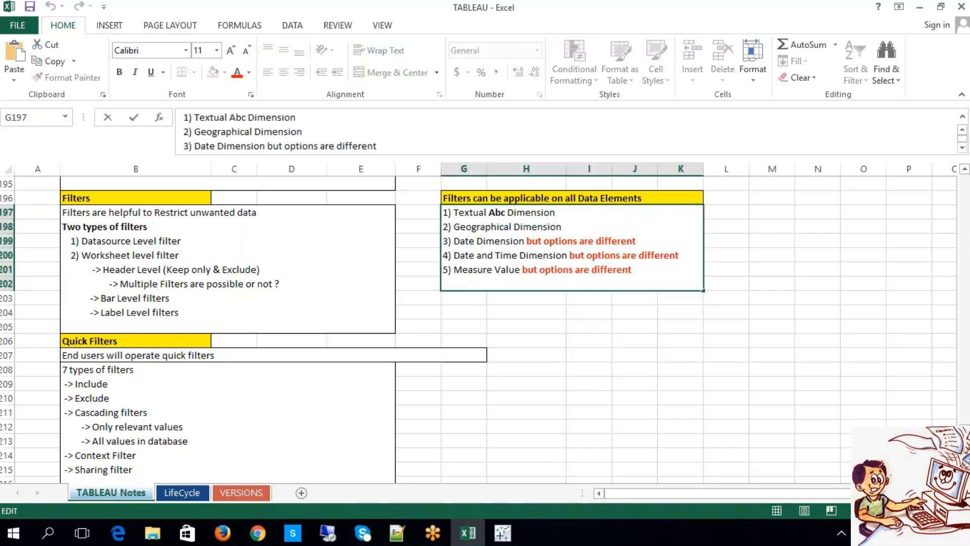
left_click_drag(453, 240, 526, 240)
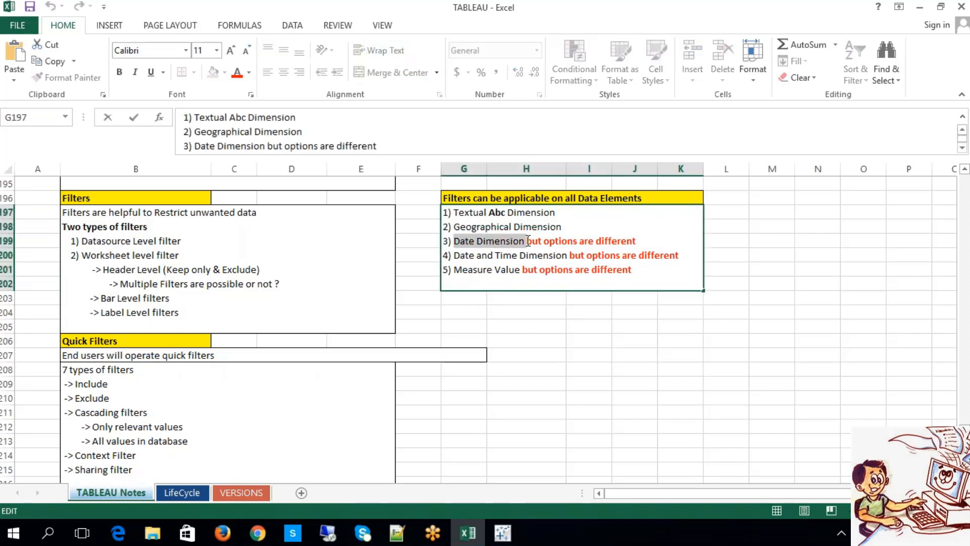
left_click(556, 355)
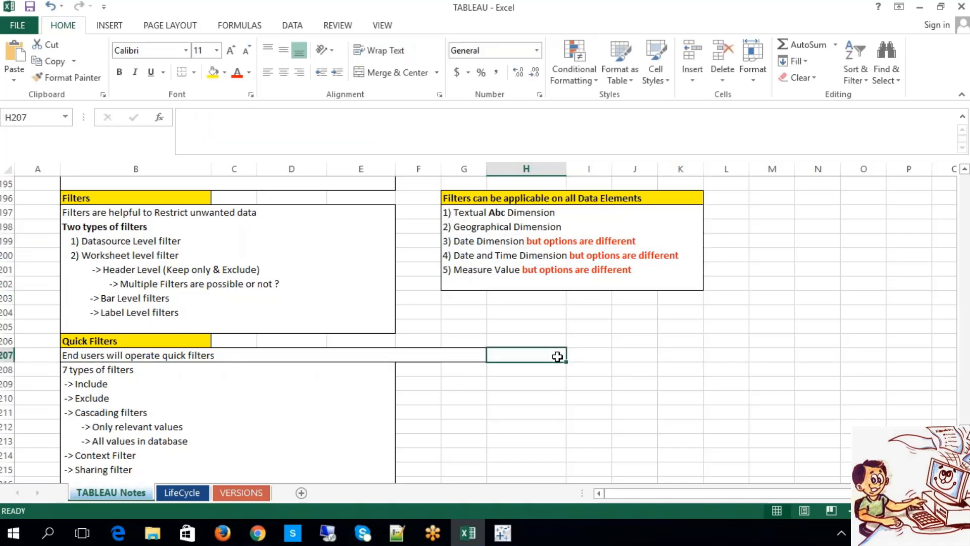
Switch back to Tableau and replace Country on Rows with Order Date
left_click(503, 532)
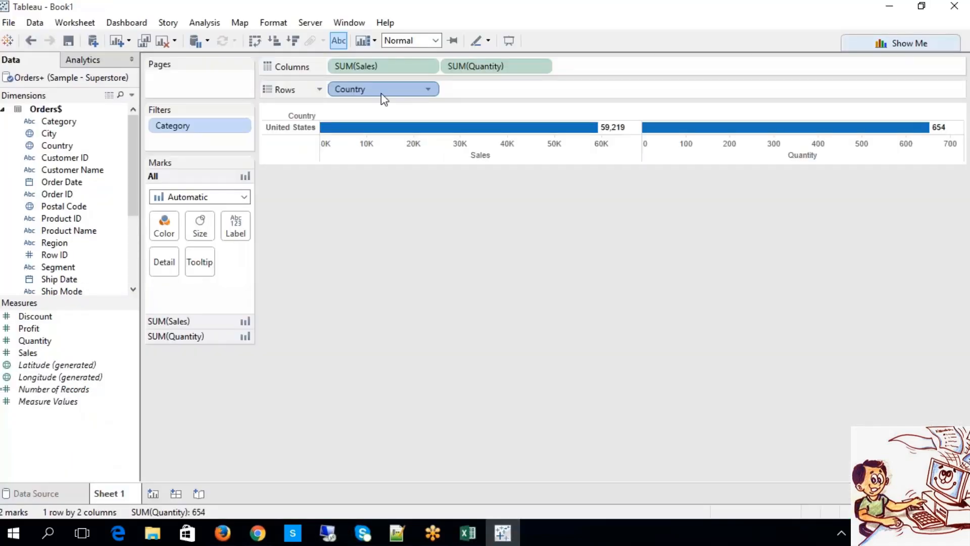
key("Delete")
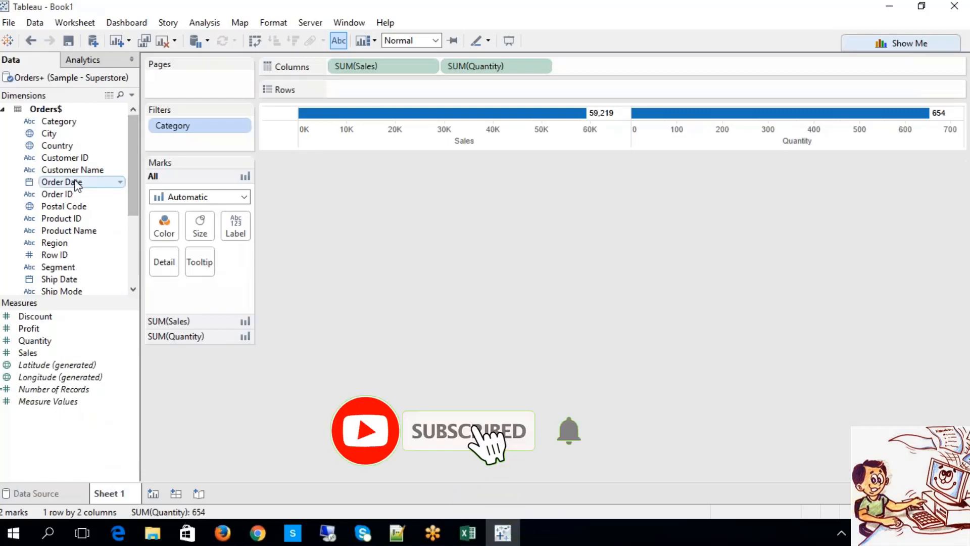
left_click_drag(114, 183, 377, 90)
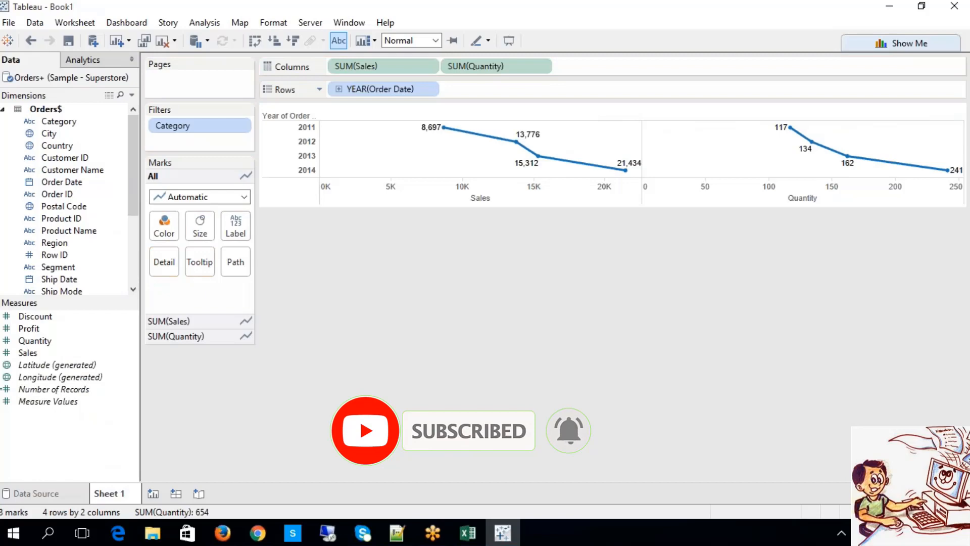
Review the General, Condition and Top filter options for the year of Order Date, and close them without filtering
right_click(352, 89)
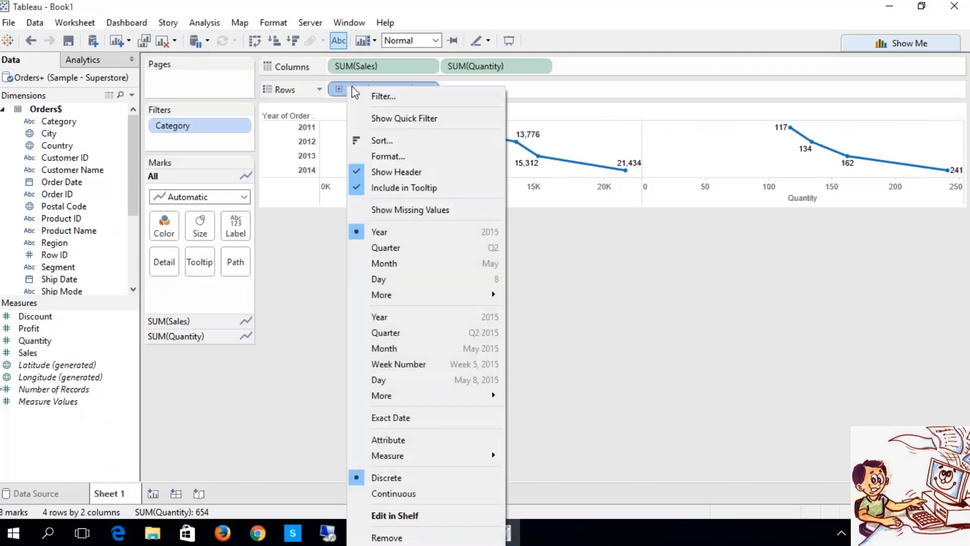
left_click(365, 91)
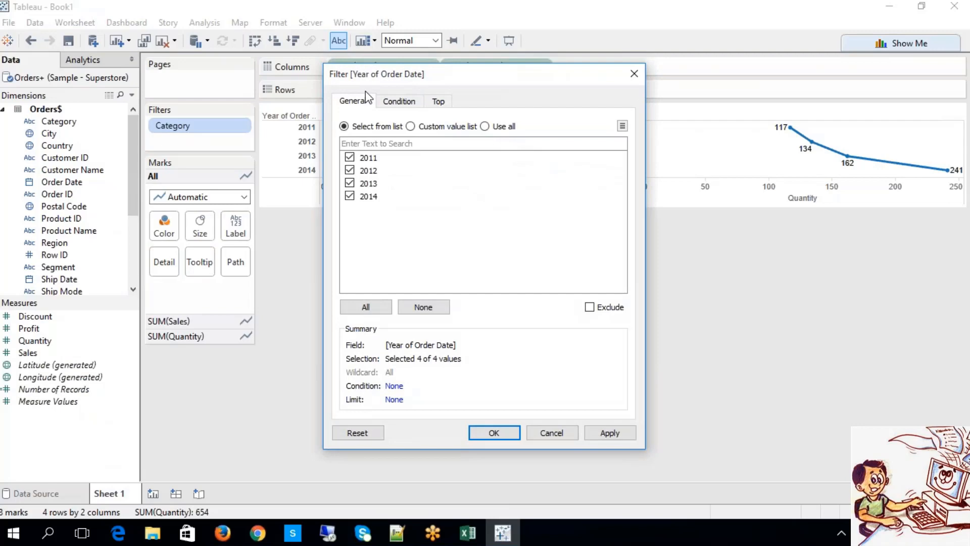
left_click(395, 102)
left_click(441, 102)
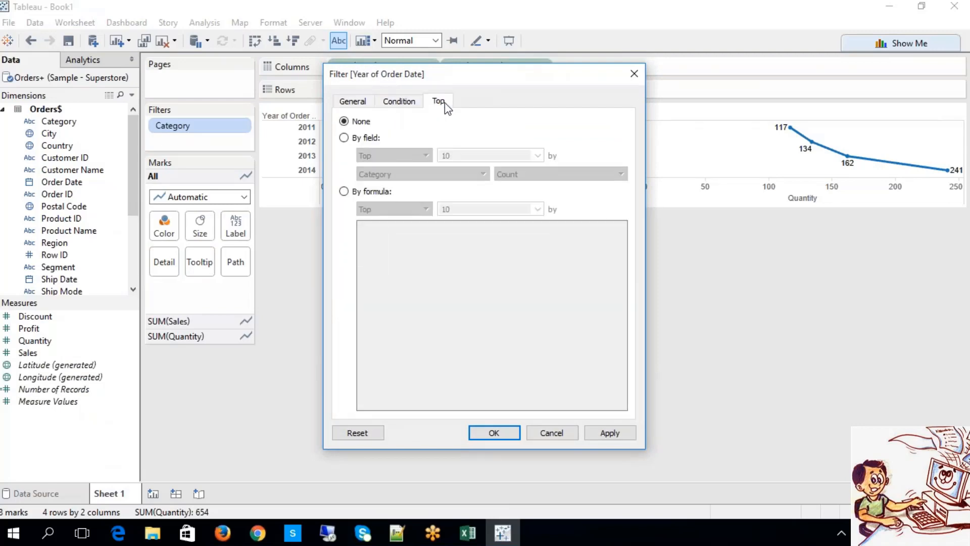
left_click(368, 105)
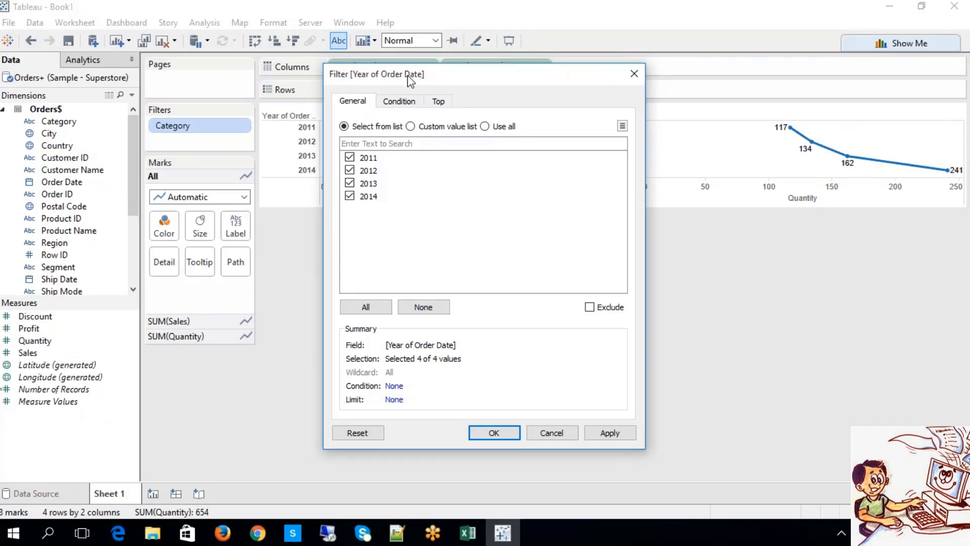
left_click_drag(407, 78, 518, 126)
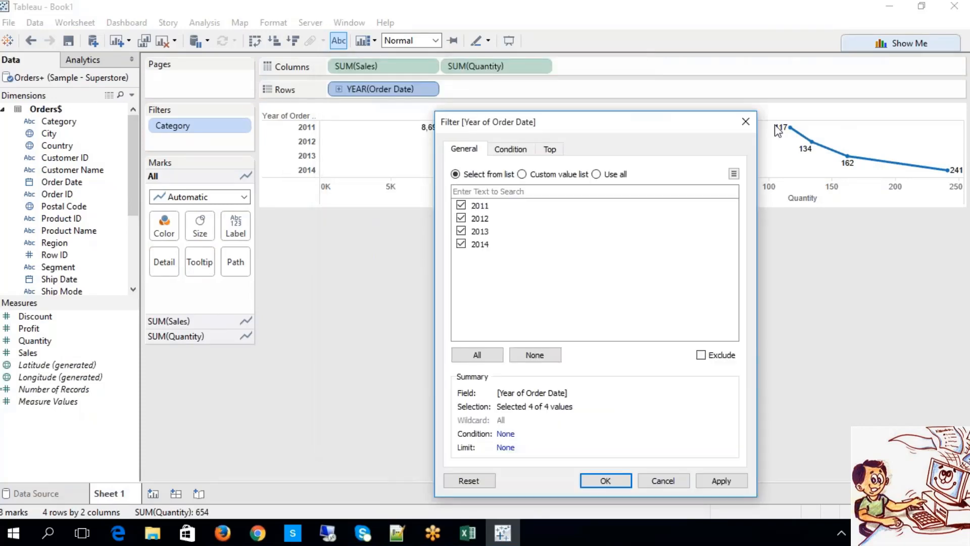
left_click(745, 121)
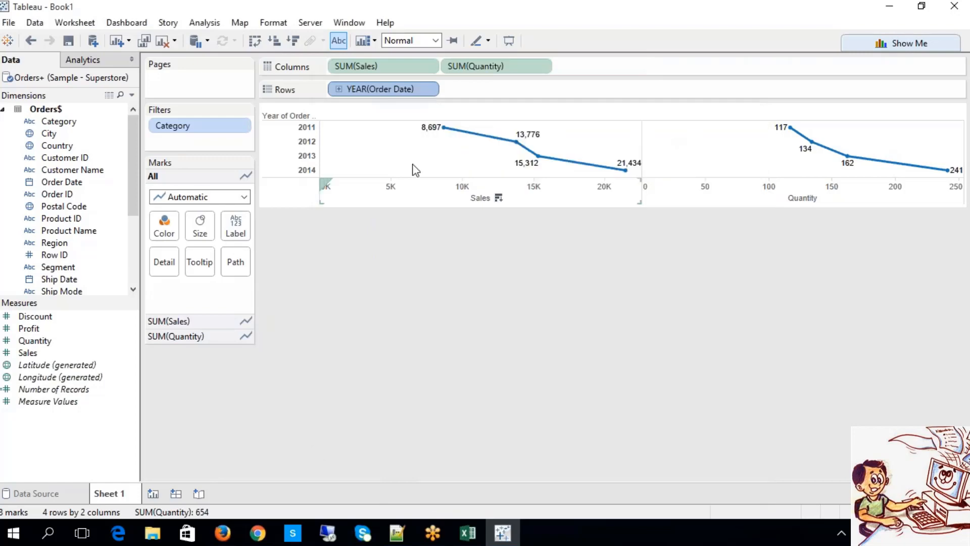
Remove SUM(Quantity) from Columns and show Order Date on Rows as discrete exact dates
left_click(485, 66)
key("Delete")
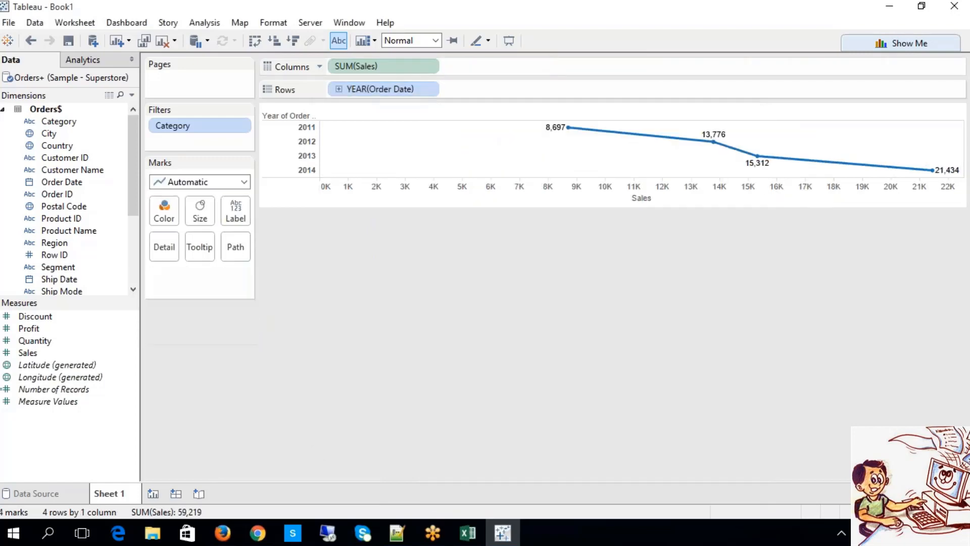
right_click(365, 92)
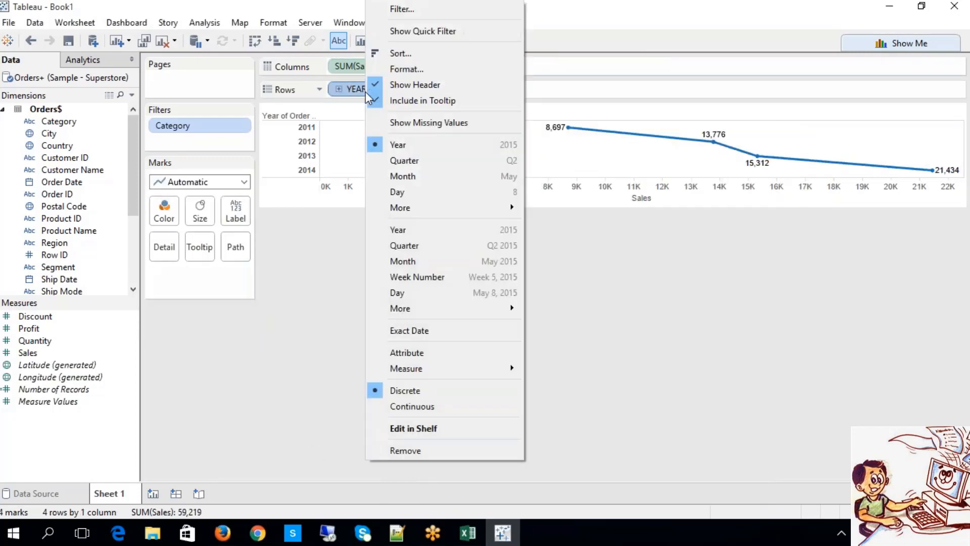
left_click(426, 329)
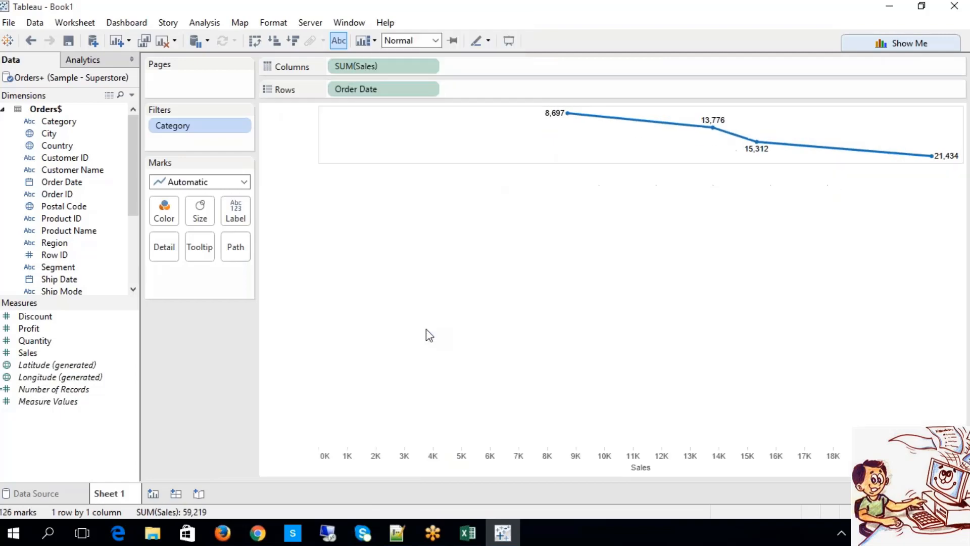
right_click(381, 91)
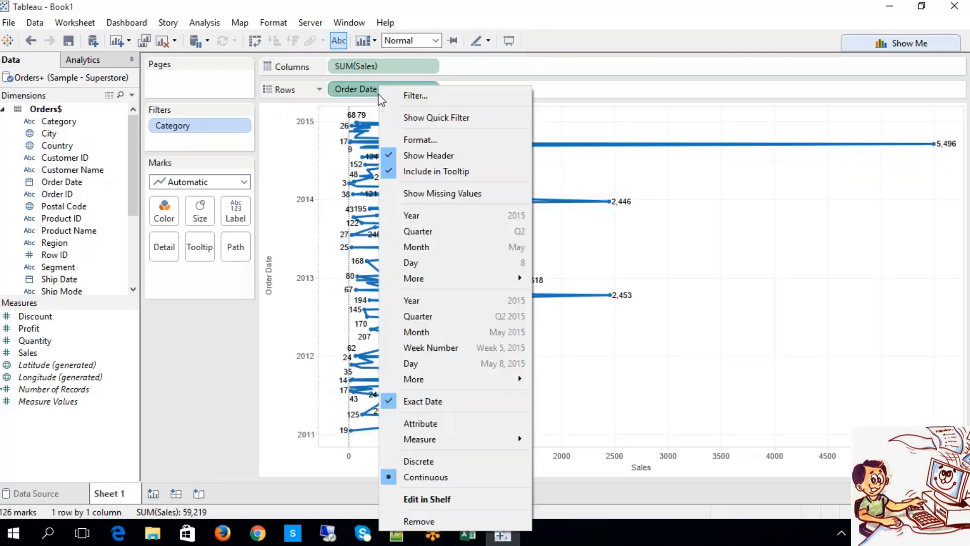
left_click(432, 459)
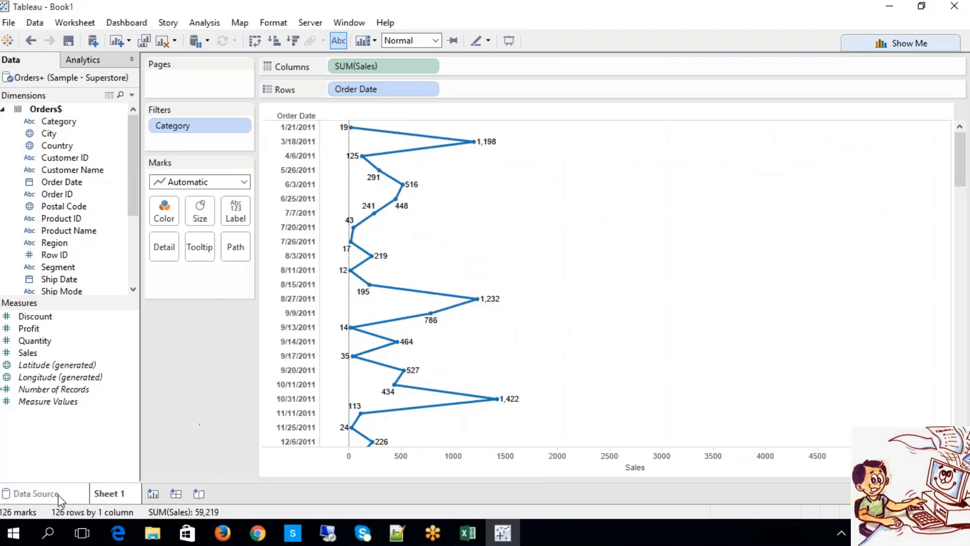
Examine the Order Date column in the data source preview and return to Sheet 1
left_click(37, 494)
left_click_drag(595, 475, 362, 481)
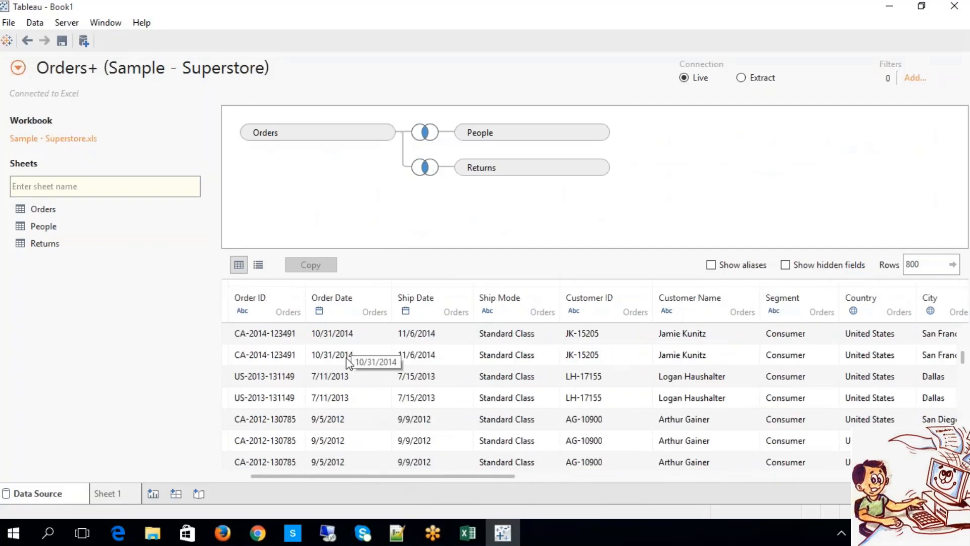
left_click(96, 495)
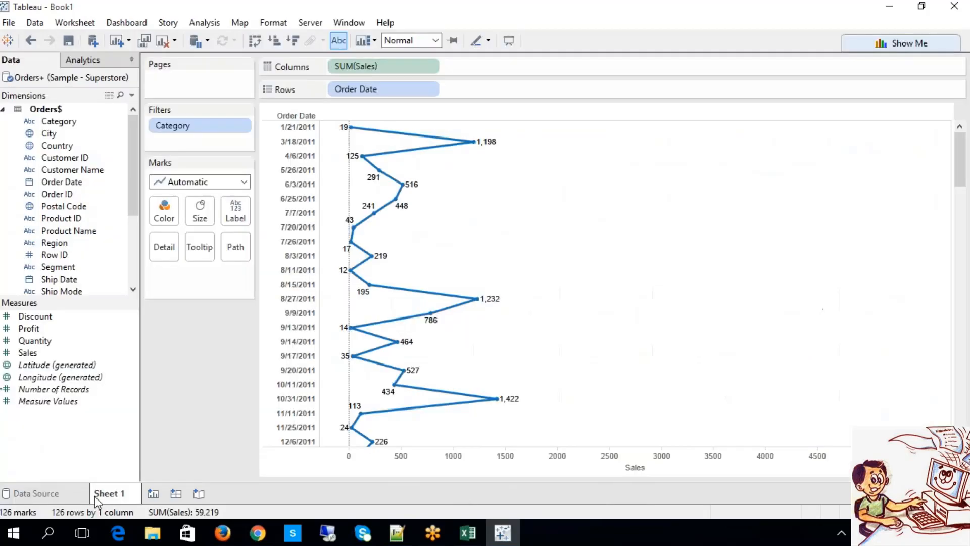
Remove Order Date from Rows and add it again at the year level
left_click(363, 90)
key("Delete")
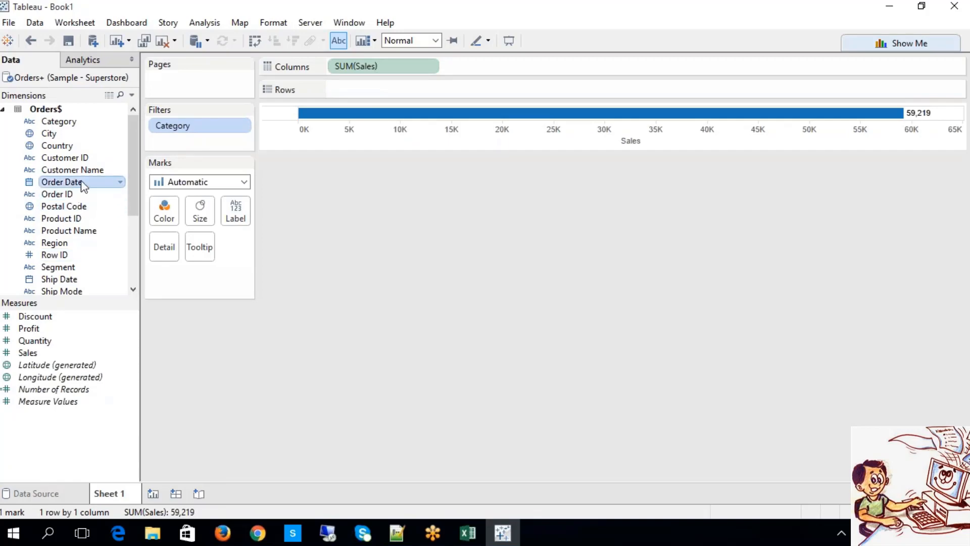
left_click_drag(80, 183, 348, 93)
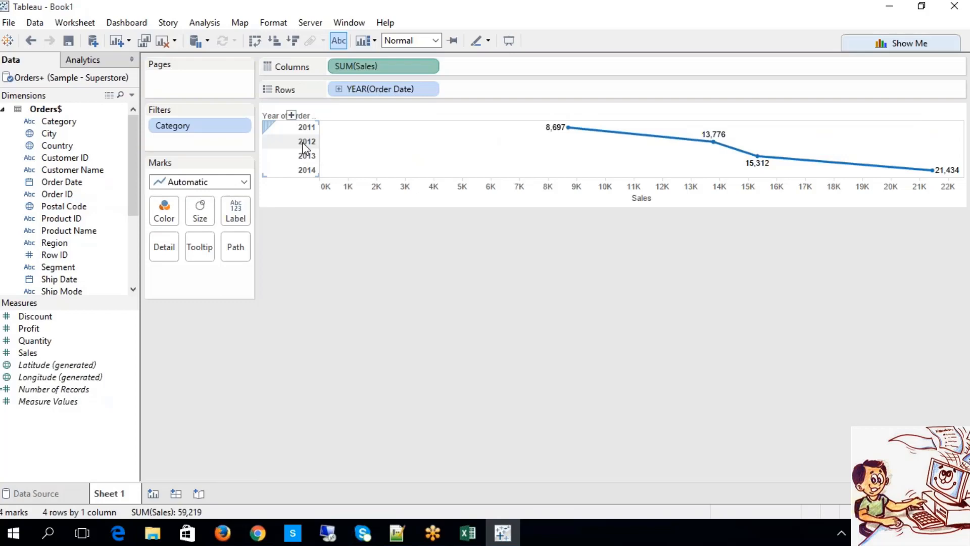
Convert the yearly Order Date on Rows to exact dates and make it discrete
right_click(368, 88)
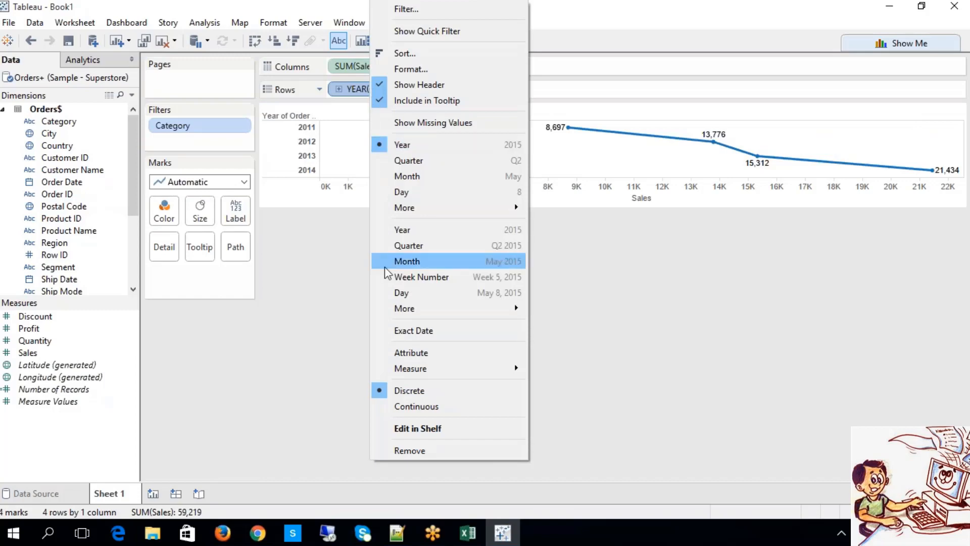
left_click(403, 330)
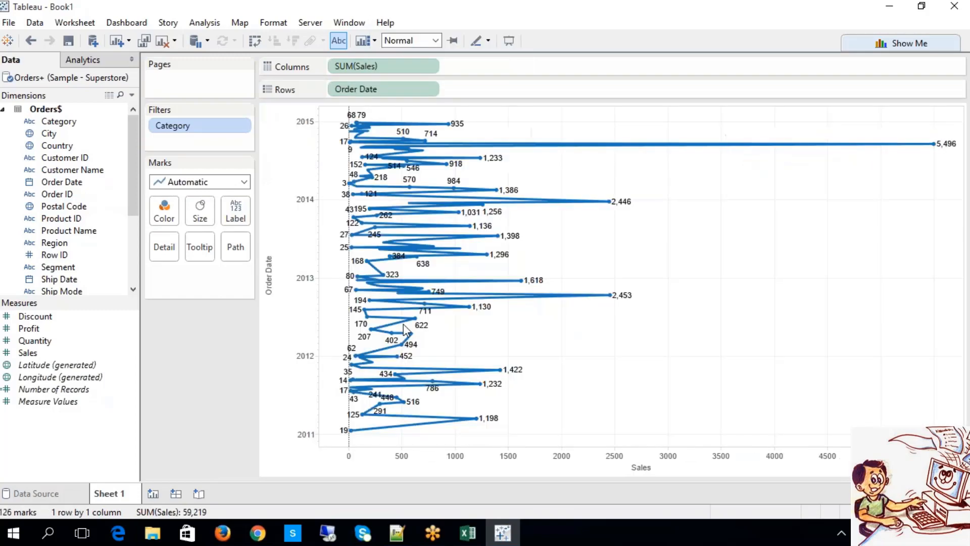
right_click(339, 88)
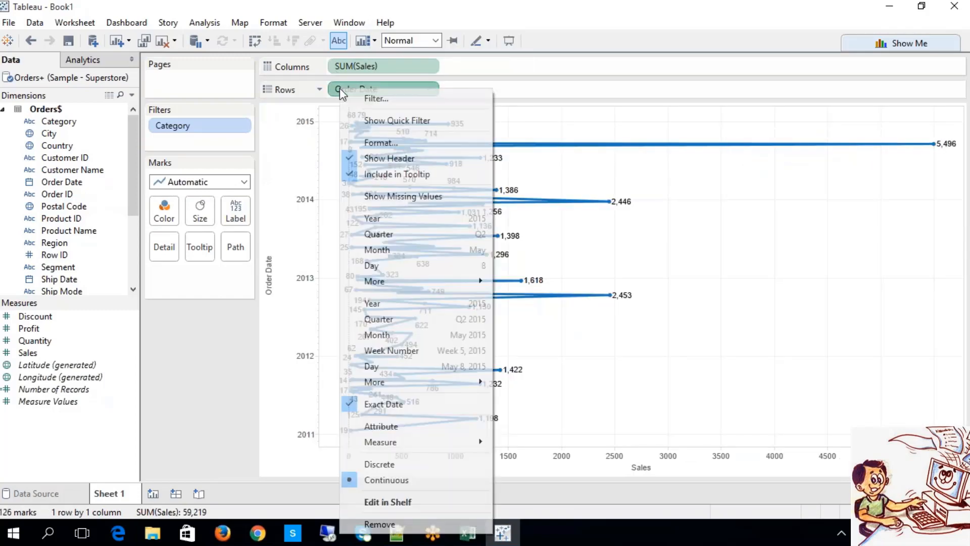
left_click(401, 458)
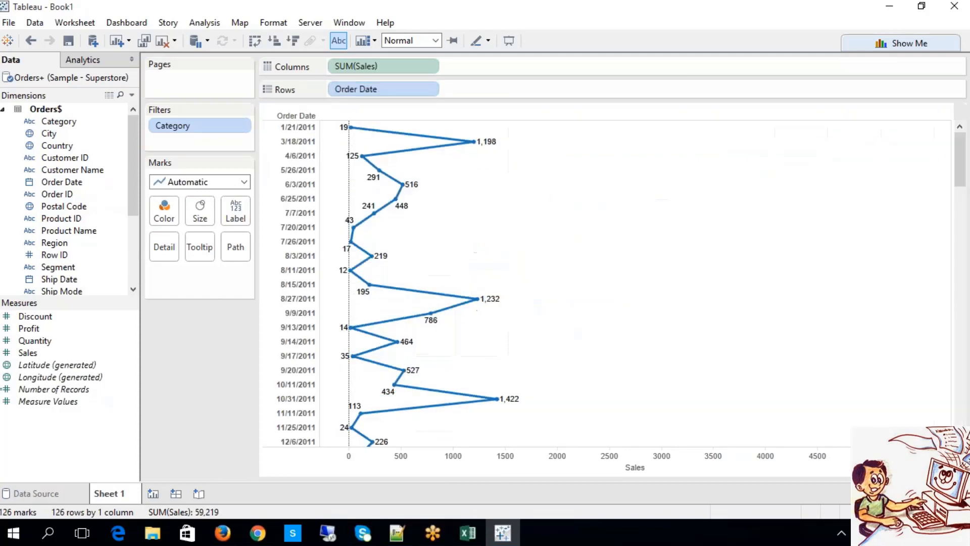
Remove SUM(Sales) from Columns and view the available options for the 5/26/2011 row header
left_click(376, 65)
key("Delete")
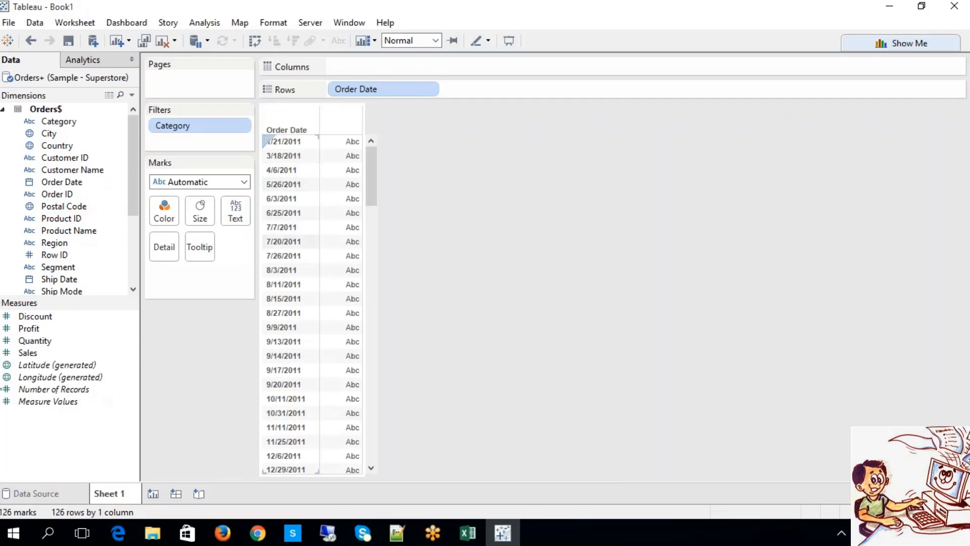
left_click(295, 189)
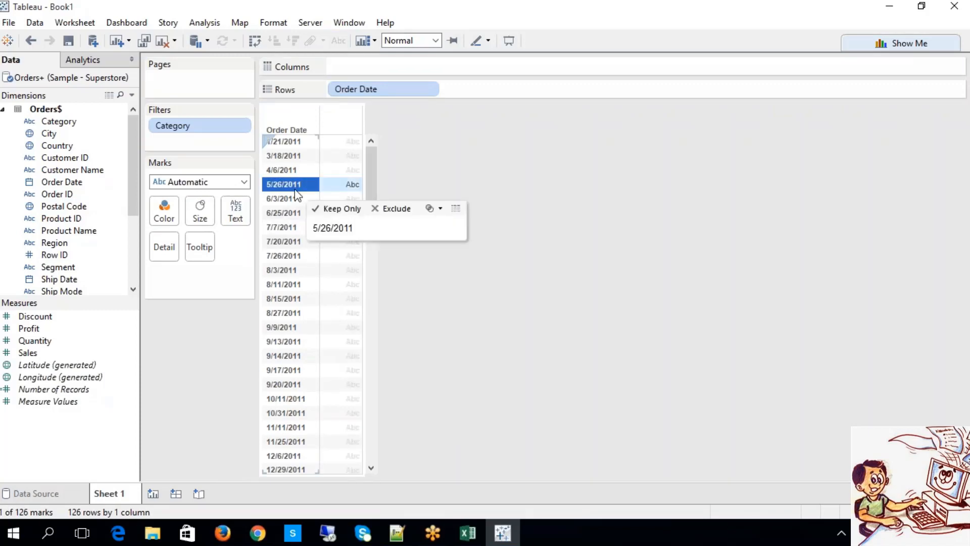
right_click(298, 194)
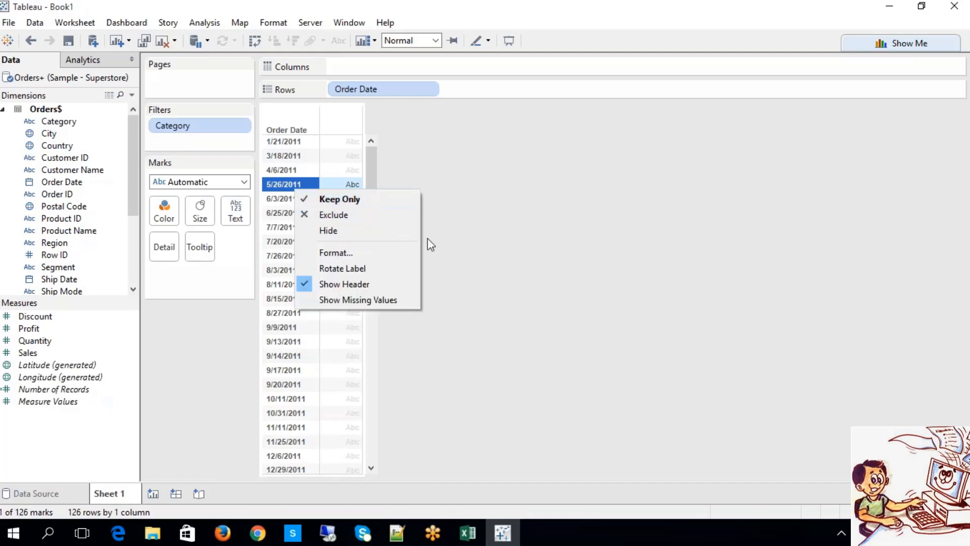
left_click(557, 219)
left_click(557, 220)
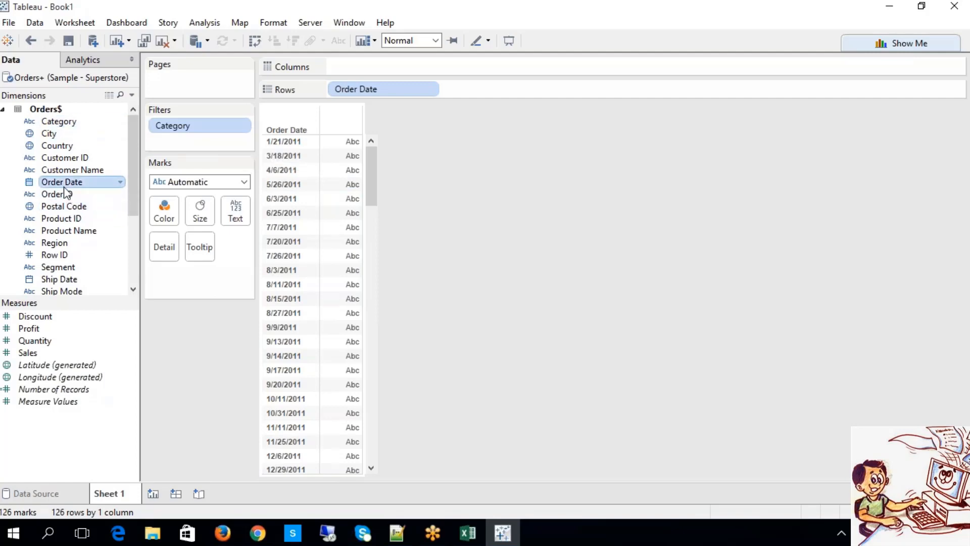
Cancel a newly started Order Date filter and remove the Category filter from the worksheet
left_click_drag(63, 183, 200, 130)
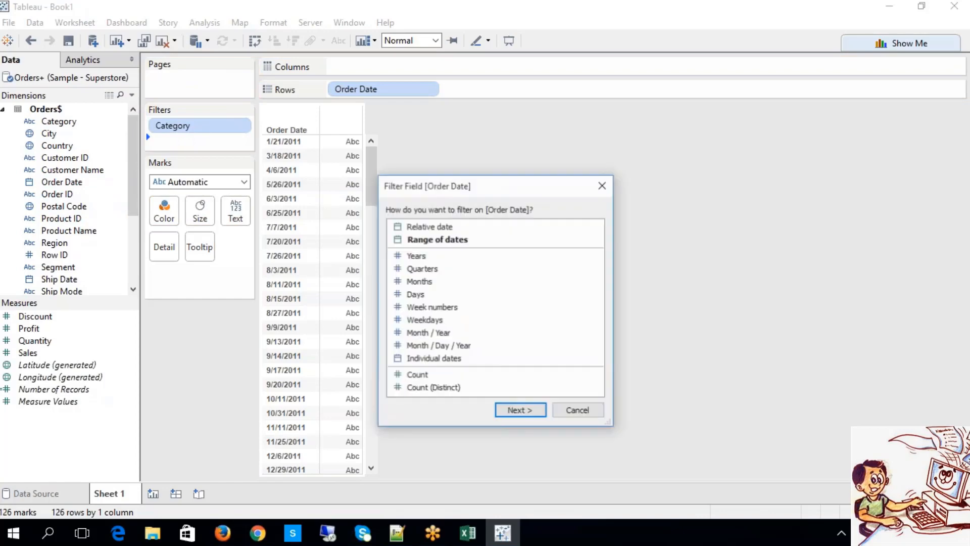
left_click(578, 412)
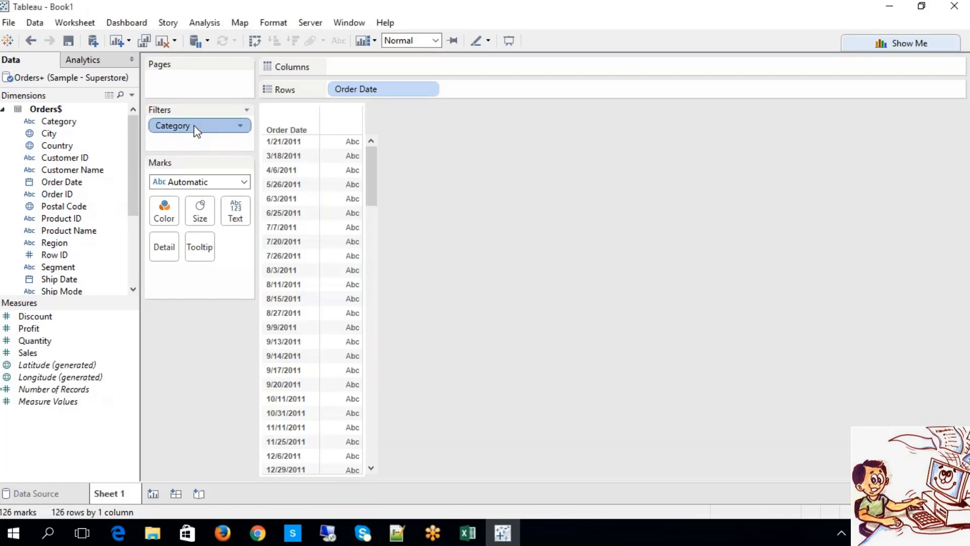
key("Delete")
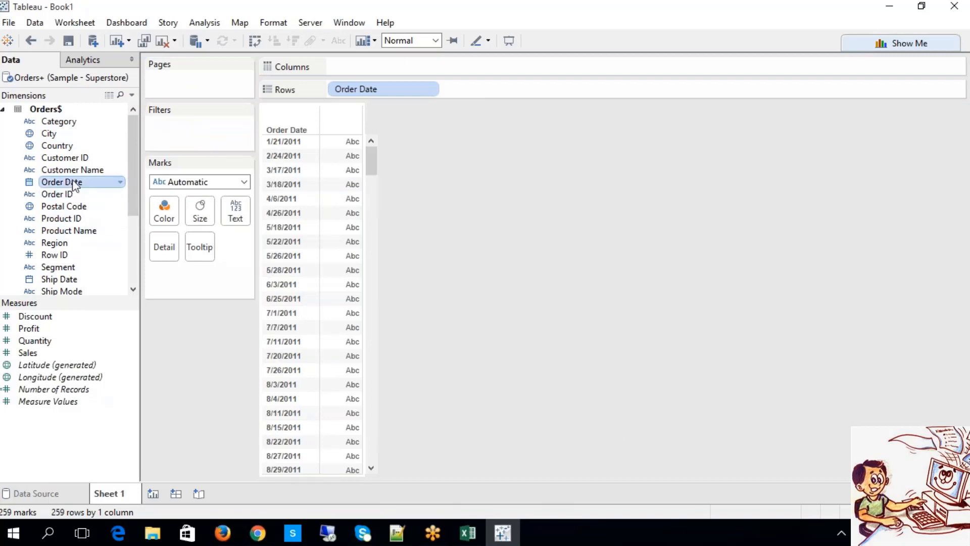
Start an Order Date filter and examine the date levels it offers, from Years through Individual dates
left_click_drag(81, 182, 162, 127)
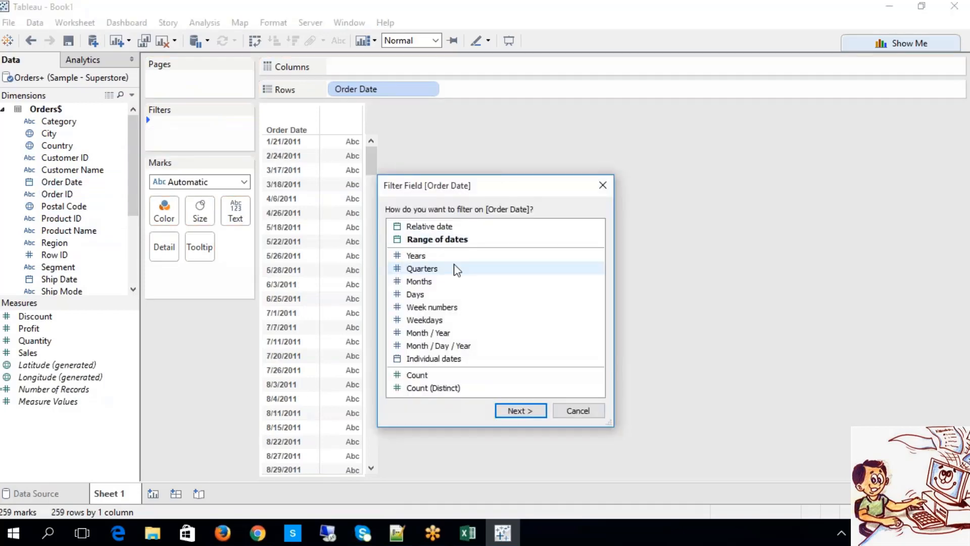
left_click(428, 257)
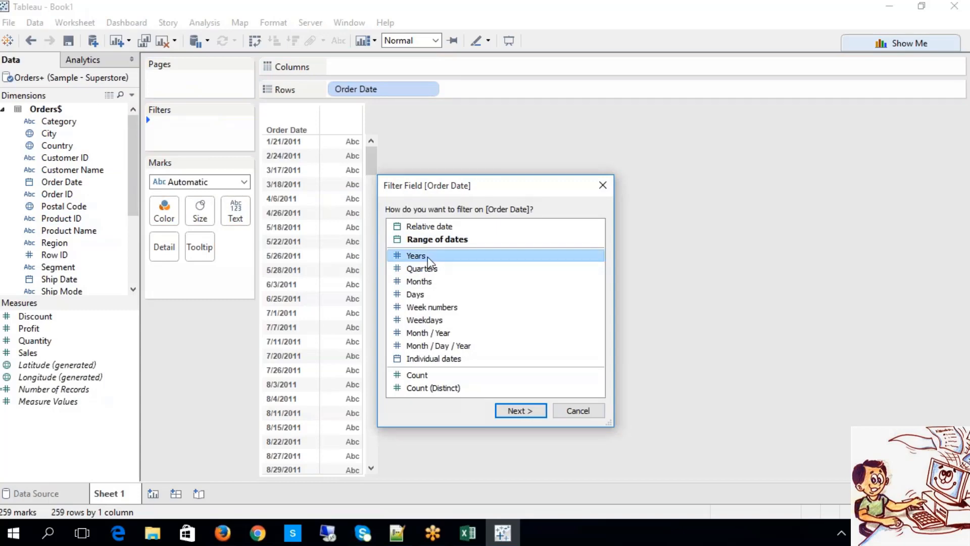
left_click(427, 268)
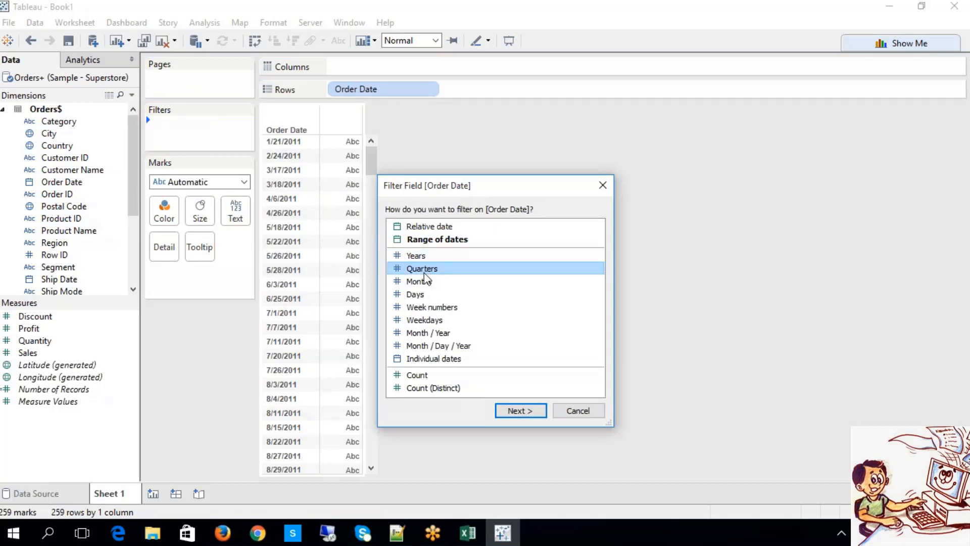
left_click(420, 282)
left_click(418, 295)
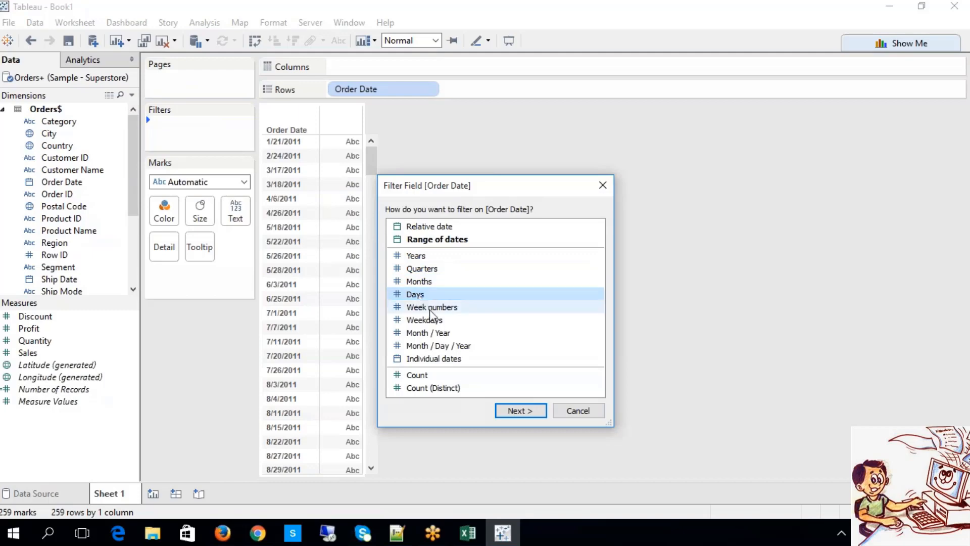
left_click(429, 308)
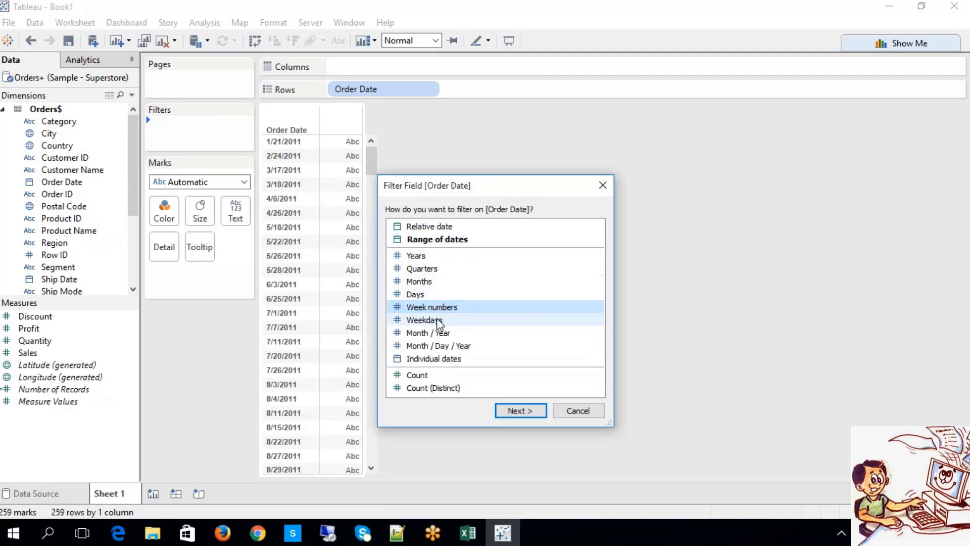
left_click(438, 334)
left_click(438, 346)
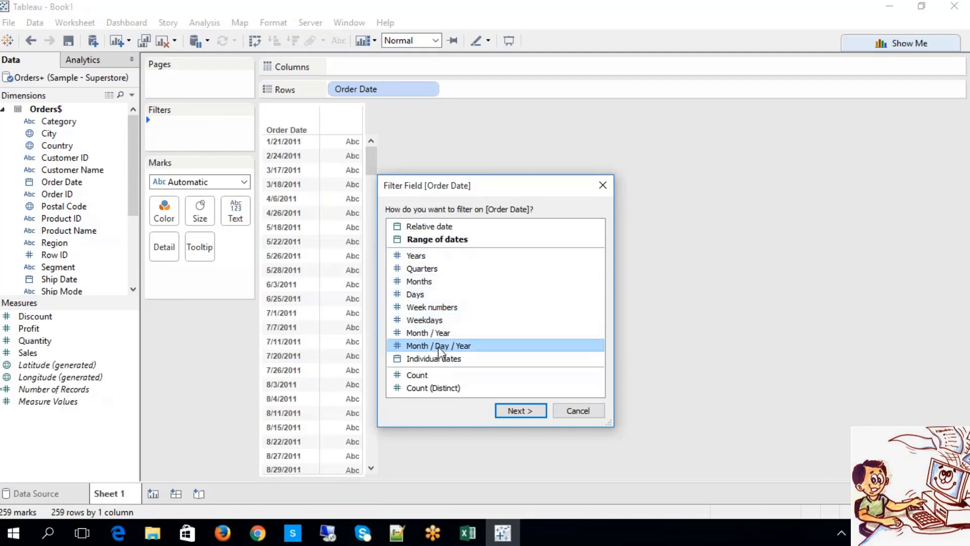
left_click(442, 358)
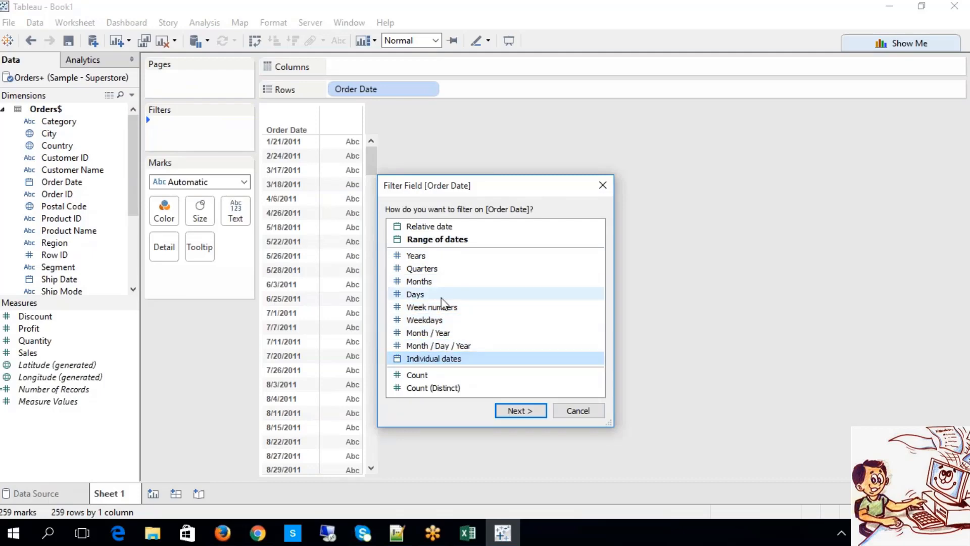
Filter Order Date by Years, excluding 2012, 2013 and 2014, and review the filtered dates
left_click(428, 261)
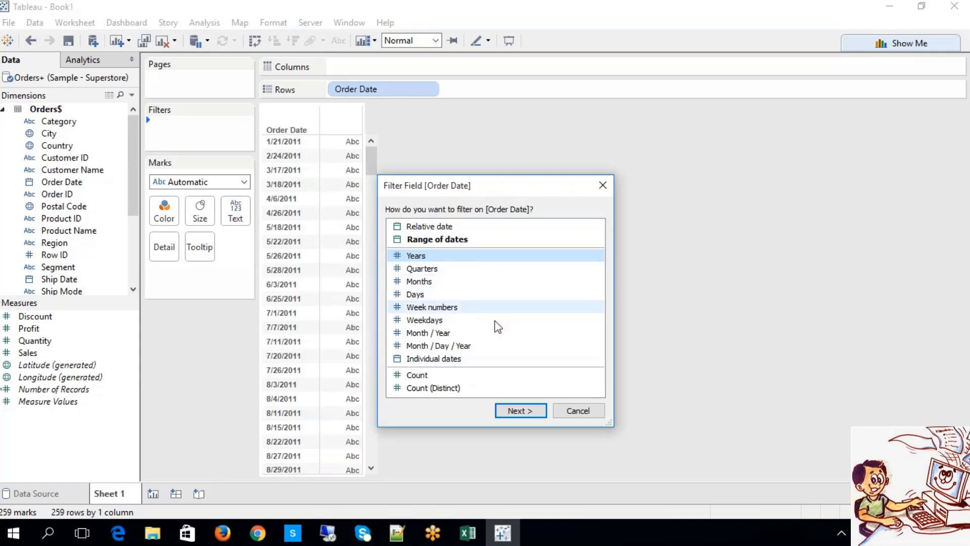
left_click(522, 407)
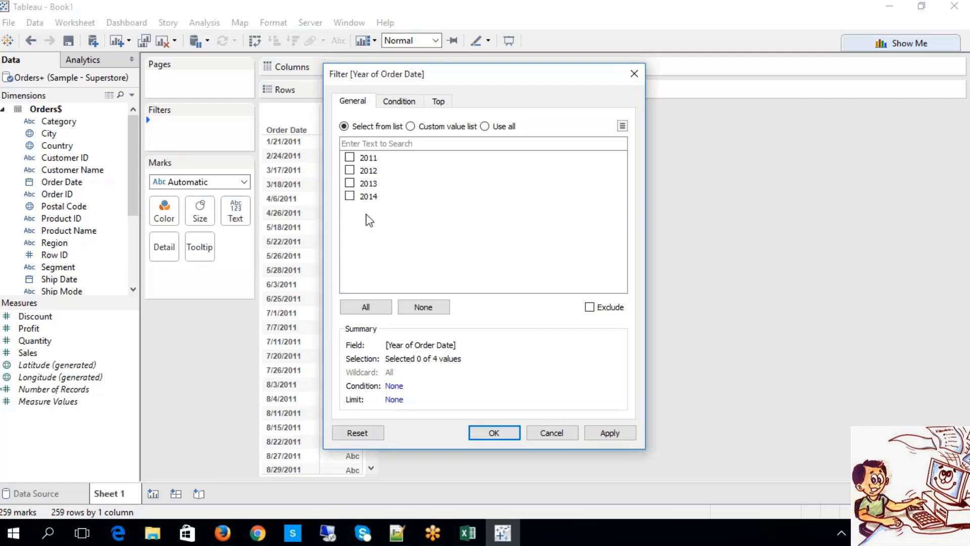
left_click(353, 172)
left_click(350, 183)
left_click(350, 196)
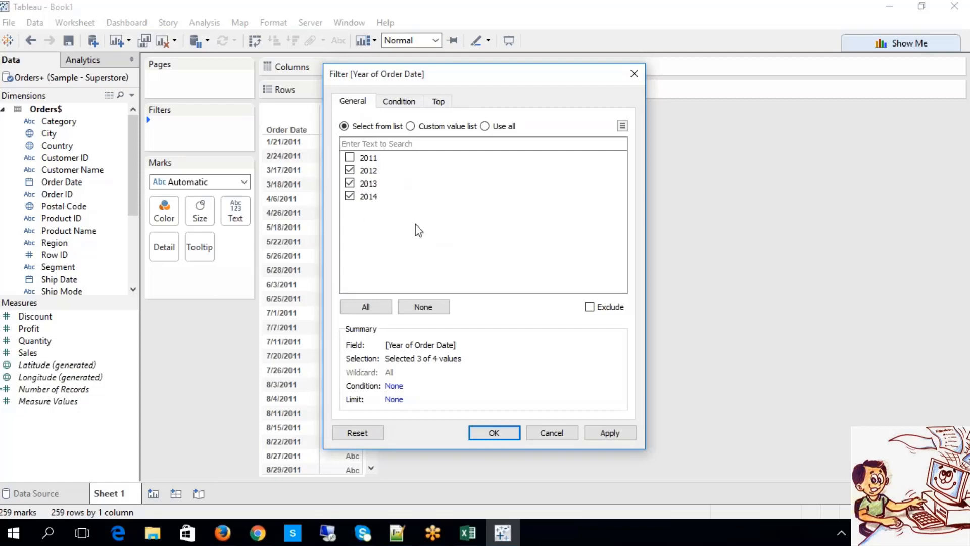
left_click(589, 308)
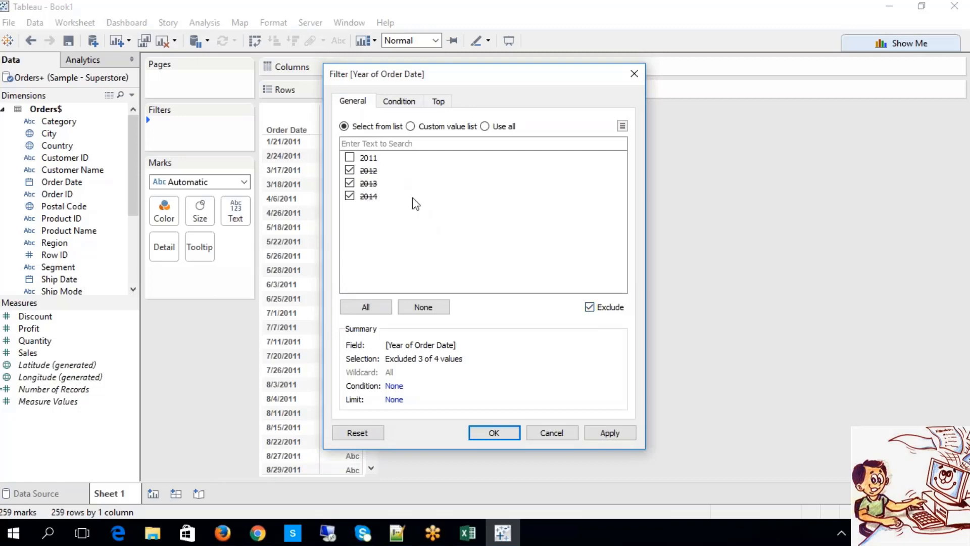
left_click(494, 432)
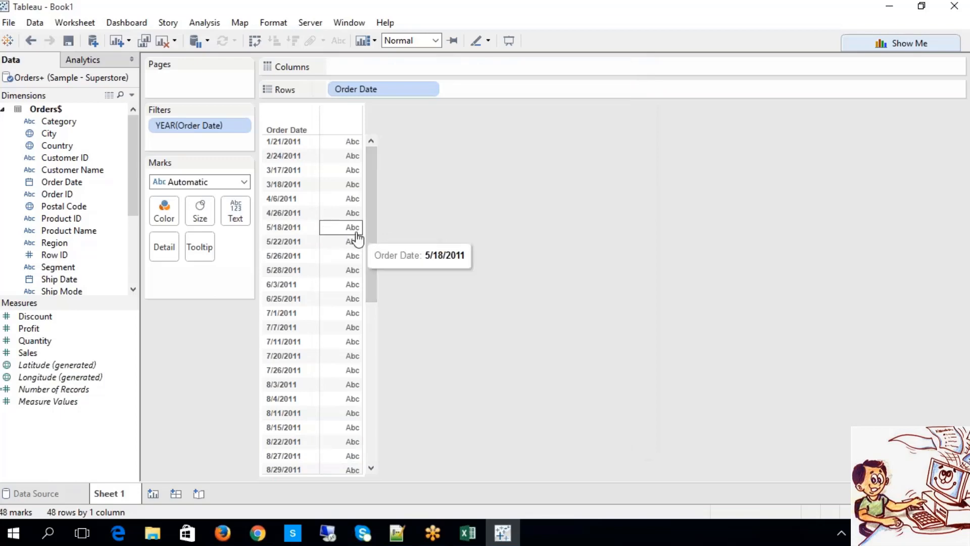
left_click_drag(376, 242, 376, 407)
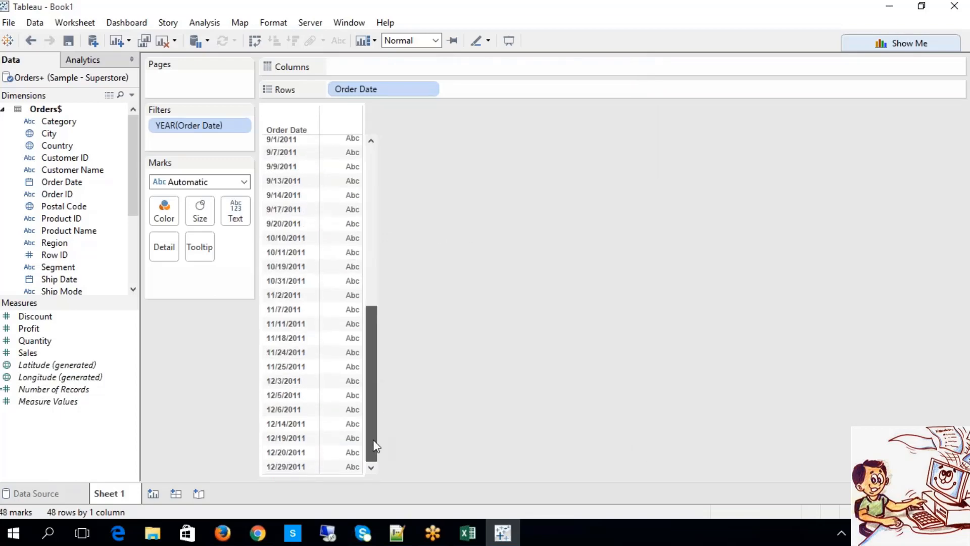
left_click_drag(375, 446, 374, 447)
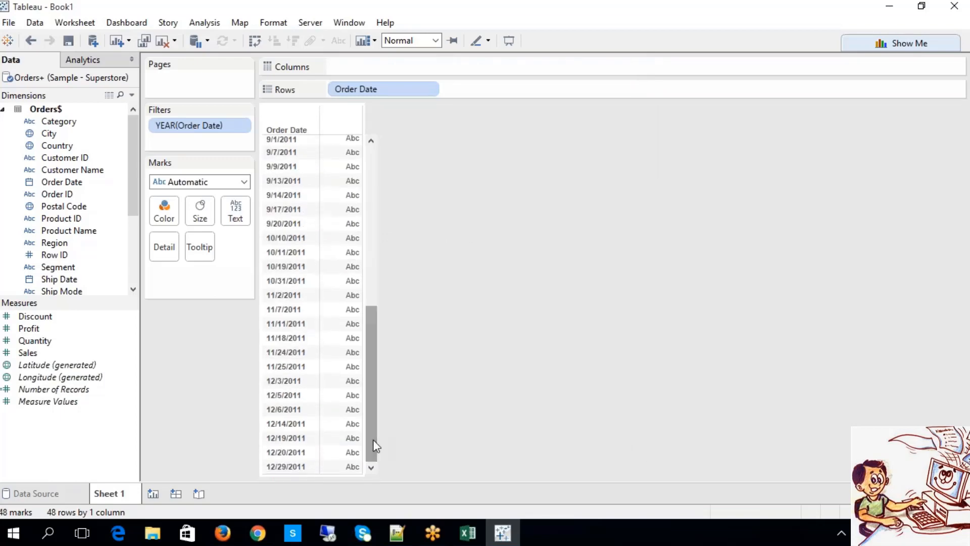
Edit the year filter on Order Date to include only 2012 and 2014, and review the listed dates
right_click(192, 130)
left_click(218, 138)
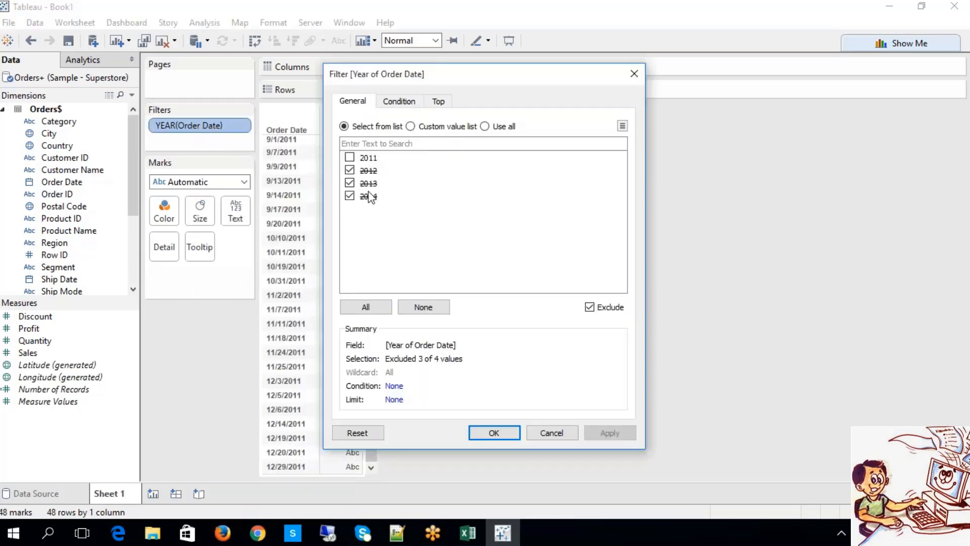
left_click(589, 307)
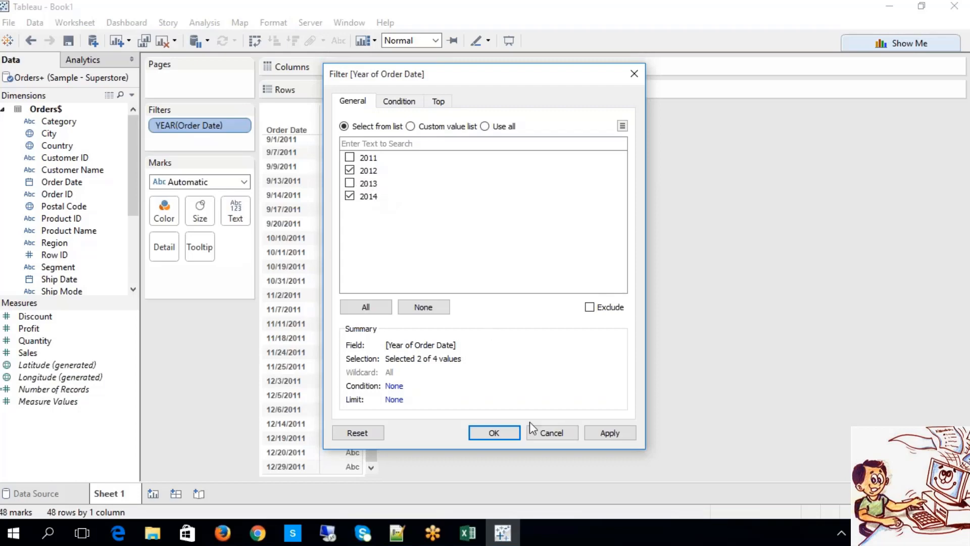
left_click(493, 432)
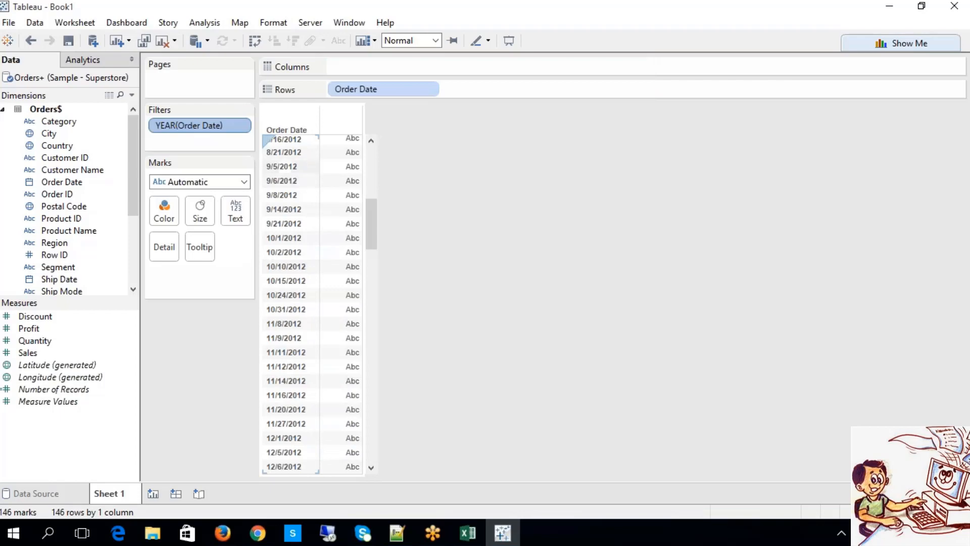
left_click_drag(371, 233, 400, 156)
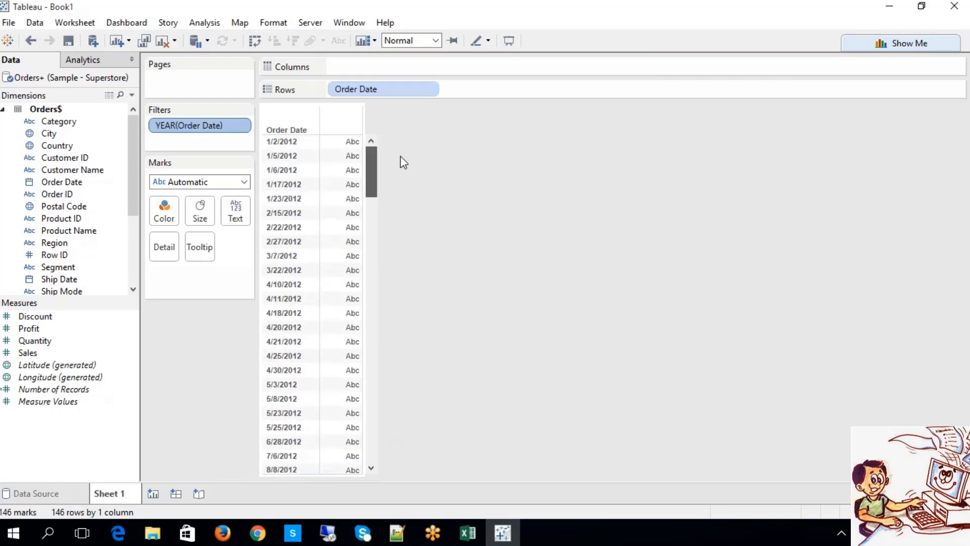
Review the year filter's settings without changing them and remove YEAR(Order Date) from the filters
right_click(180, 127)
left_click(213, 137)
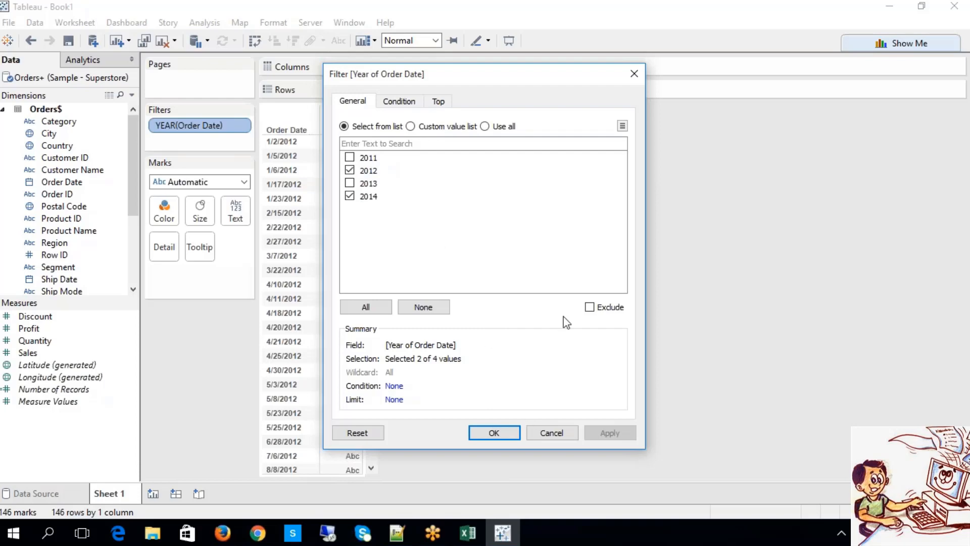
left_click(553, 434)
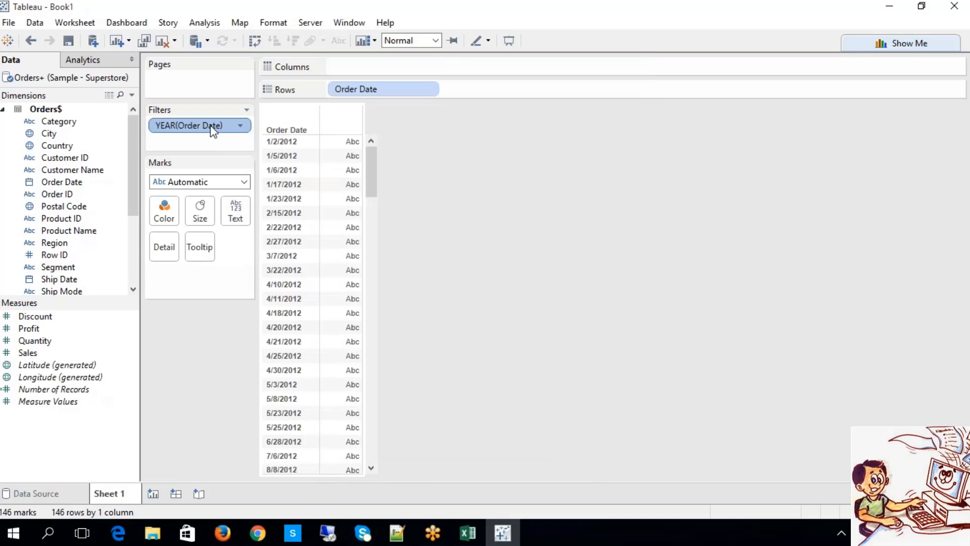
key("Delete")
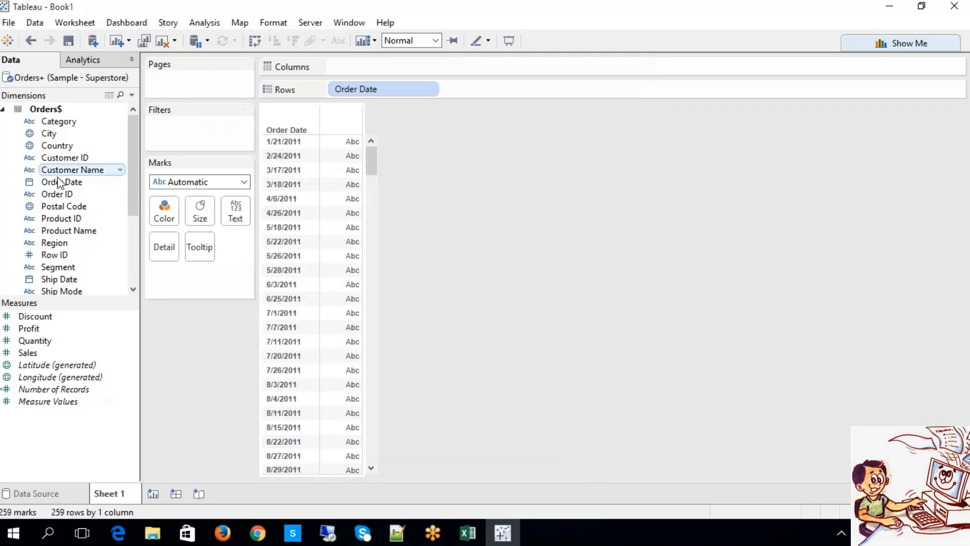
Examine the quarter values offered when filtering Order Date by Quarters, and cancel the filter
left_click_drag(62, 182, 214, 132)
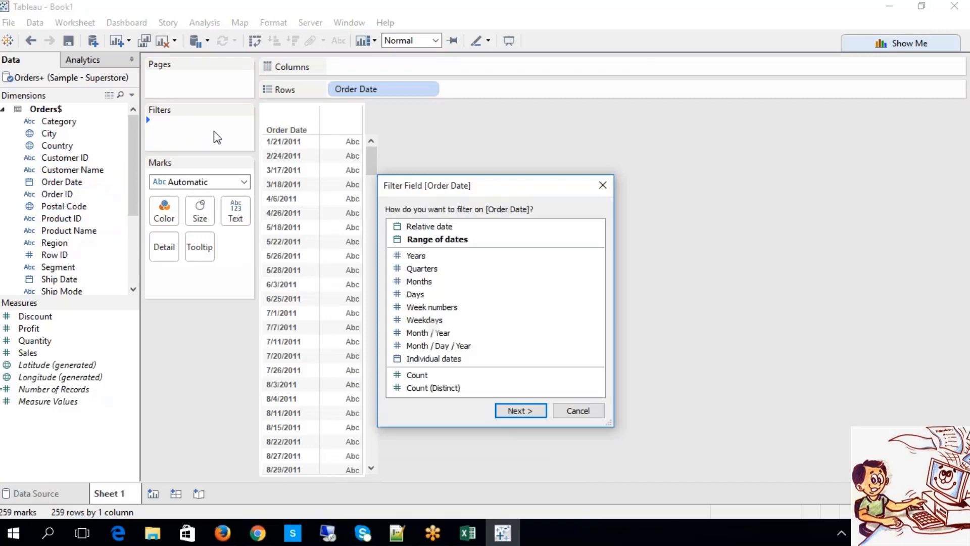
left_click(422, 271)
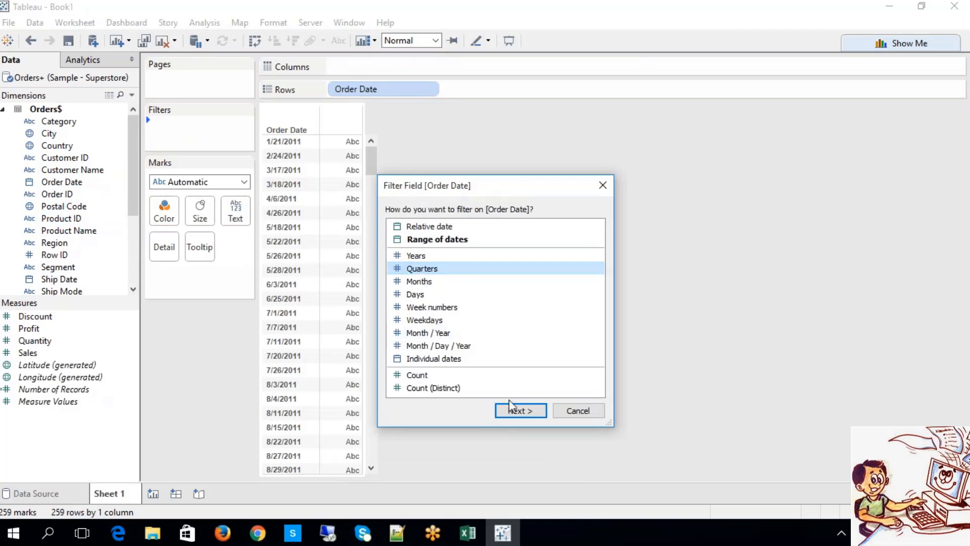
left_click(520, 410)
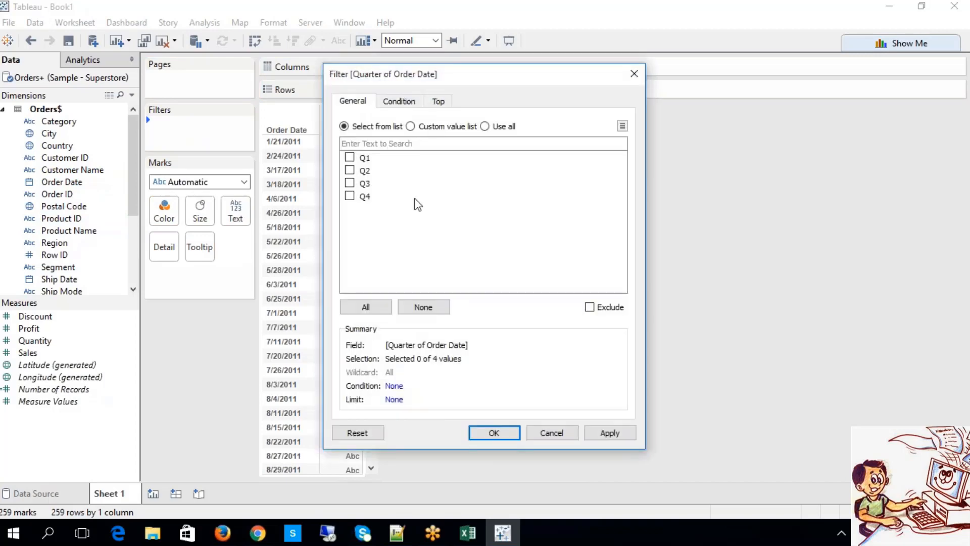
left_click(552, 433)
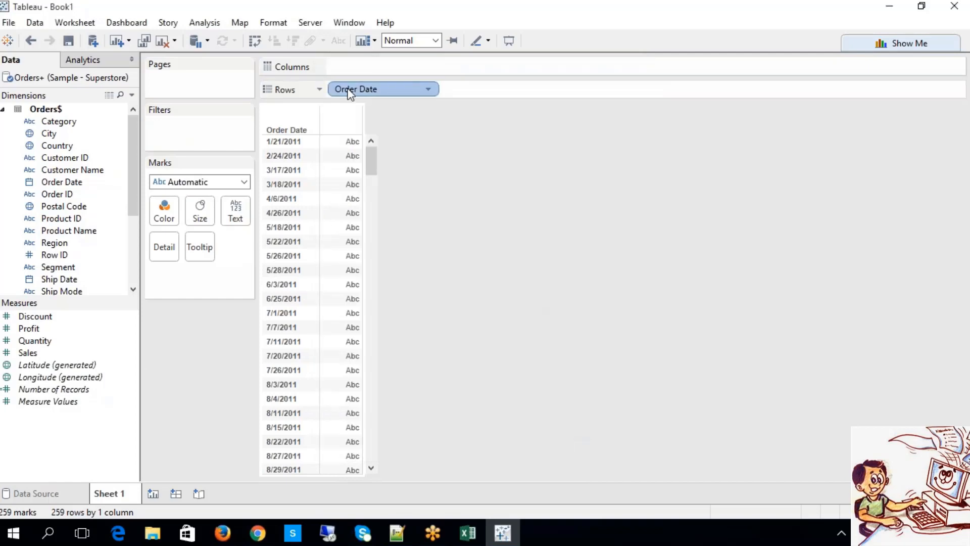
Replace the exact Order Date on Rows with its year level and expand it to show quarters
key("Delete")
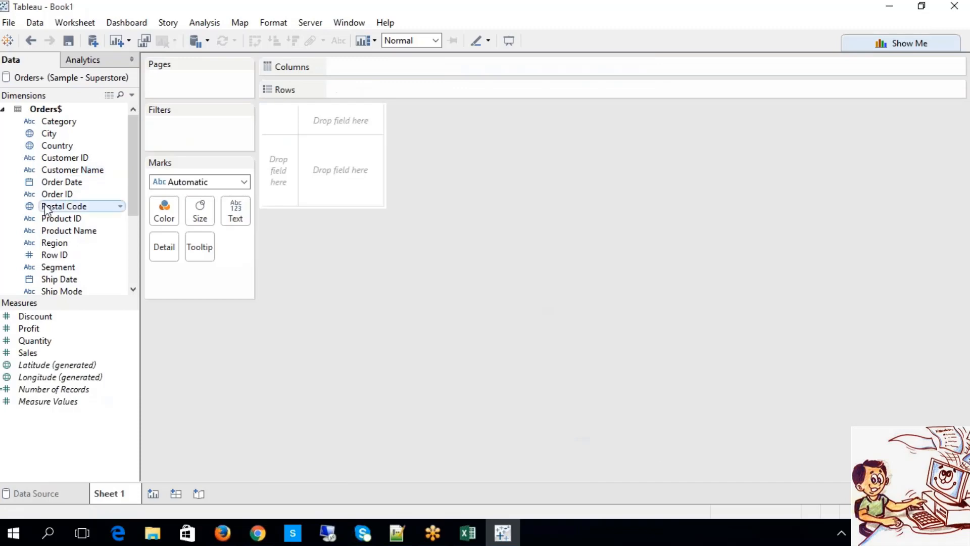
left_click_drag(51, 183, 347, 88)
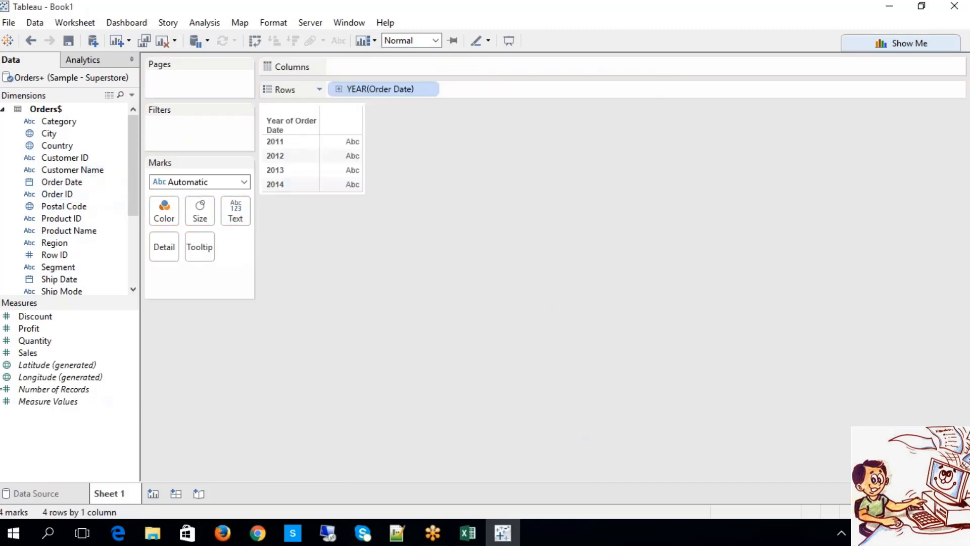
left_click(339, 89)
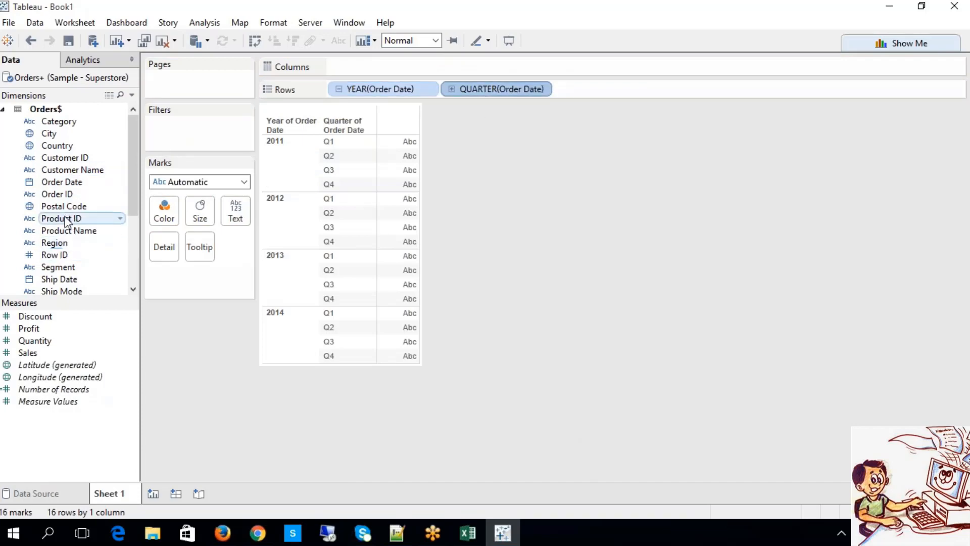
Filter Order Date by Quarters so that only Q2 and Q3 are kept
left_click_drag(55, 188, 182, 128)
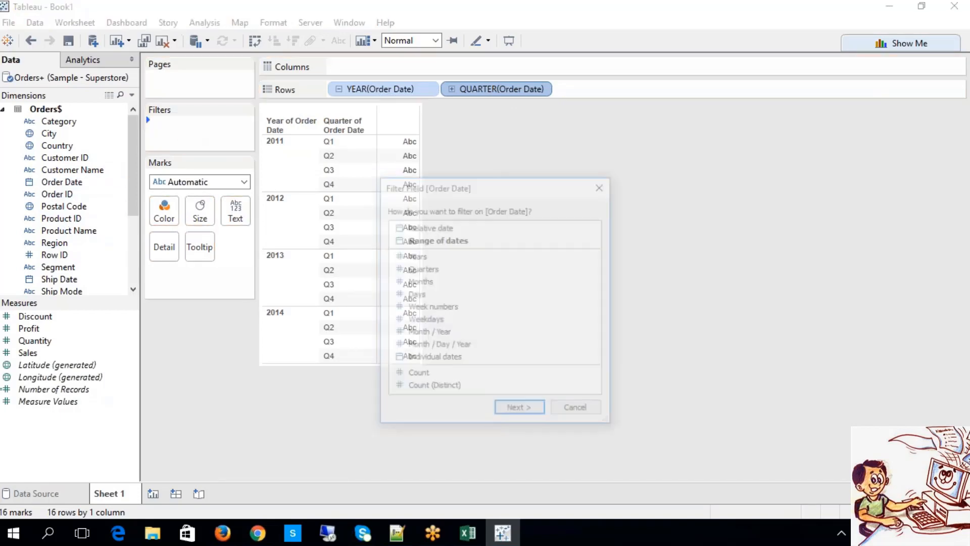
left_click(421, 273)
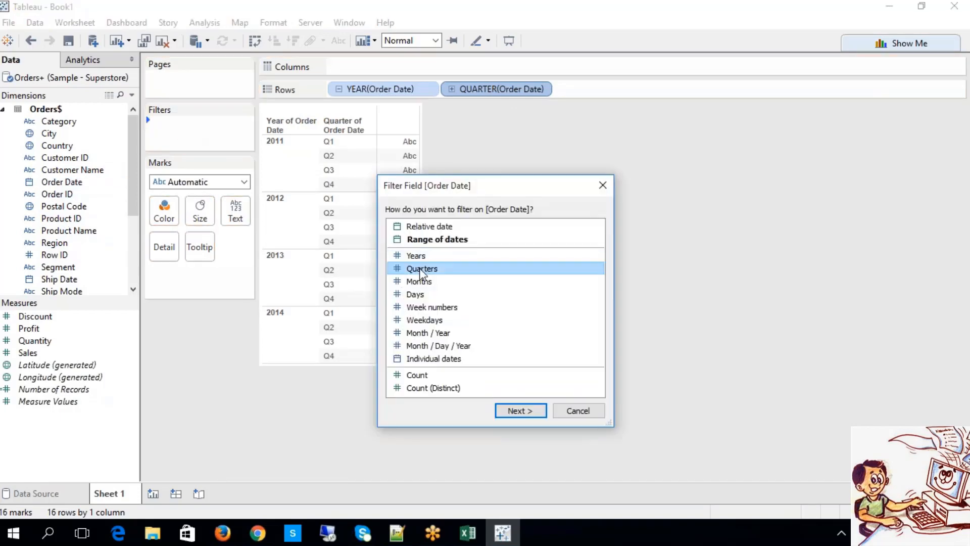
left_click(537, 415)
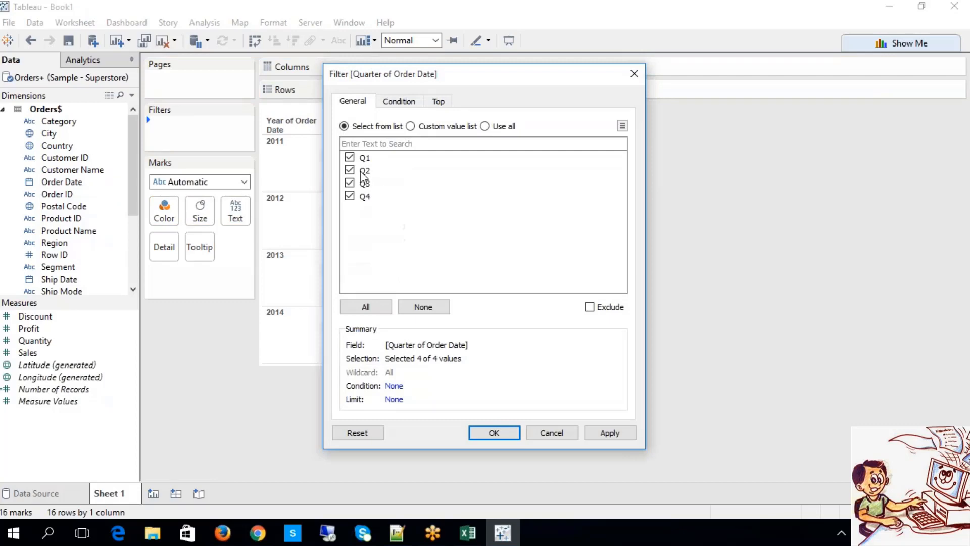
left_click(350, 157)
left_click(494, 433)
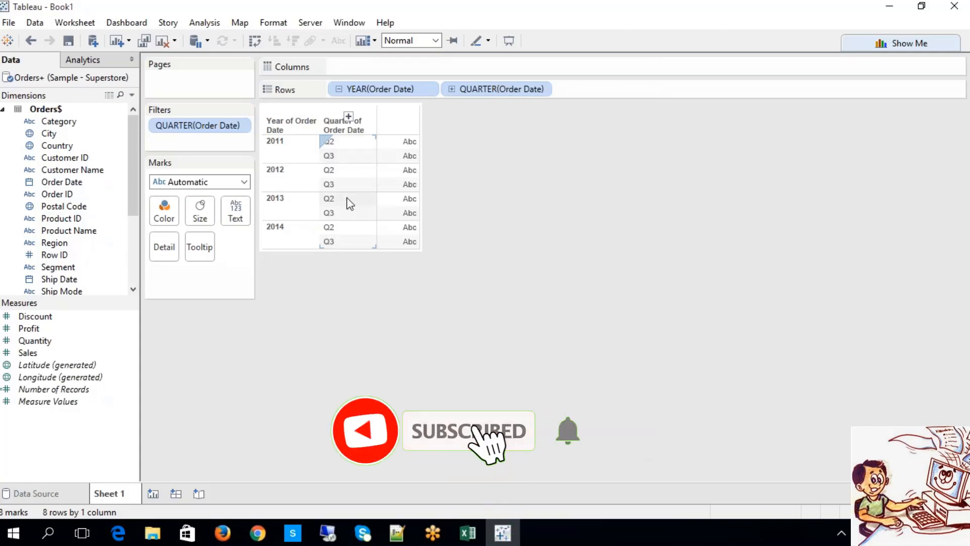
Review the quarter filter's settings on Order Date and leave them unchanged
right_click(209, 122)
left_click(236, 133)
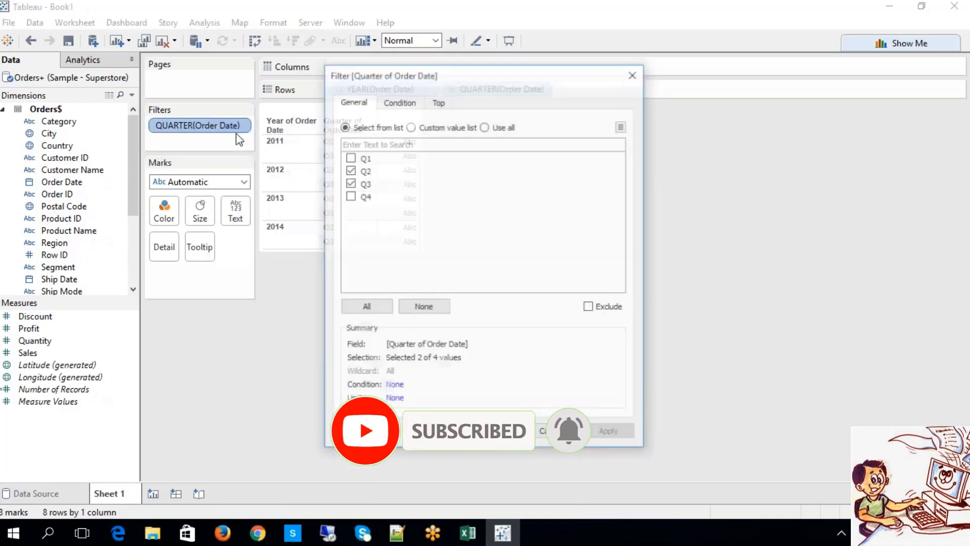
left_click(570, 429)
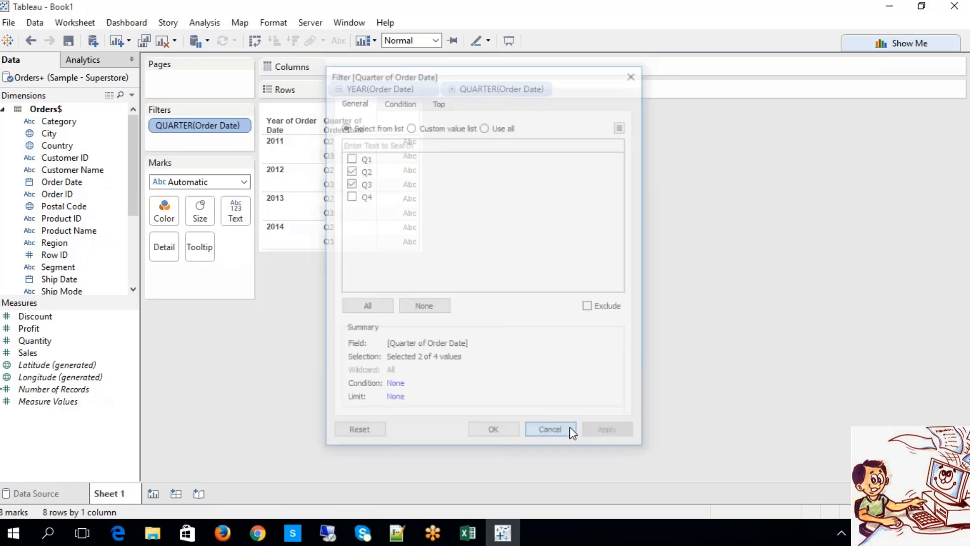
Expand the quarter level on Rows to show months and remove QUARTER(Order Date) from the filters
left_click(450, 90)
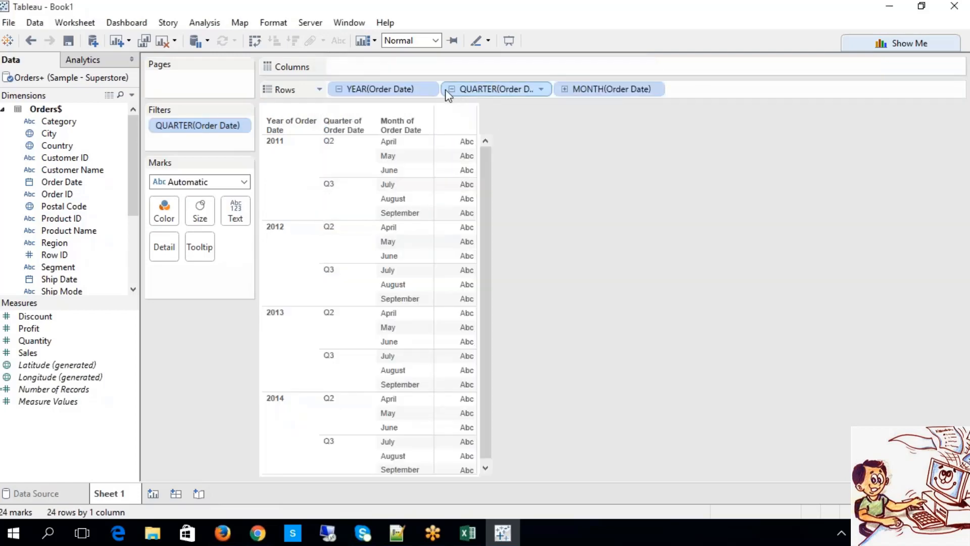
key("Delete")
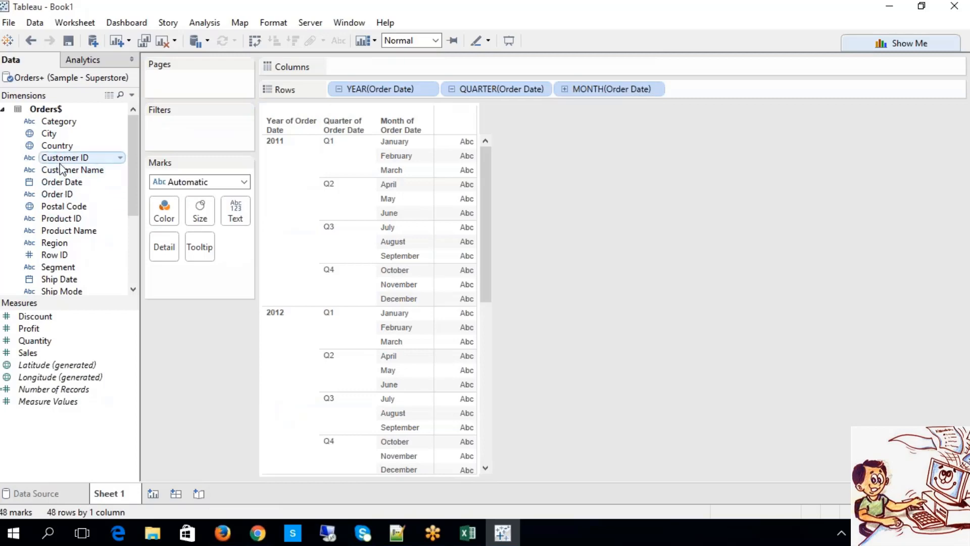
Examine the month values offered when filtering Order Date by Months, and cancel the filter
left_click_drag(62, 183, 148, 142)
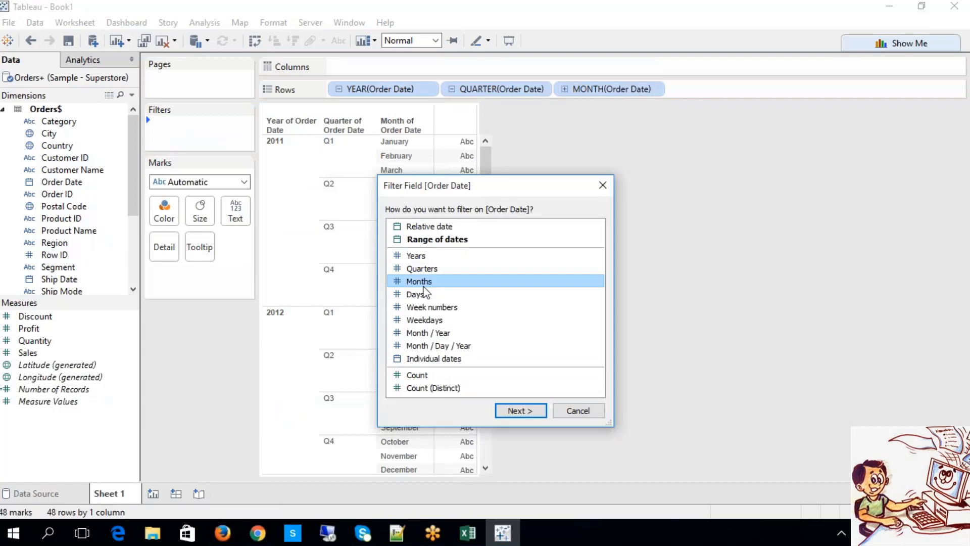
left_click(539, 414)
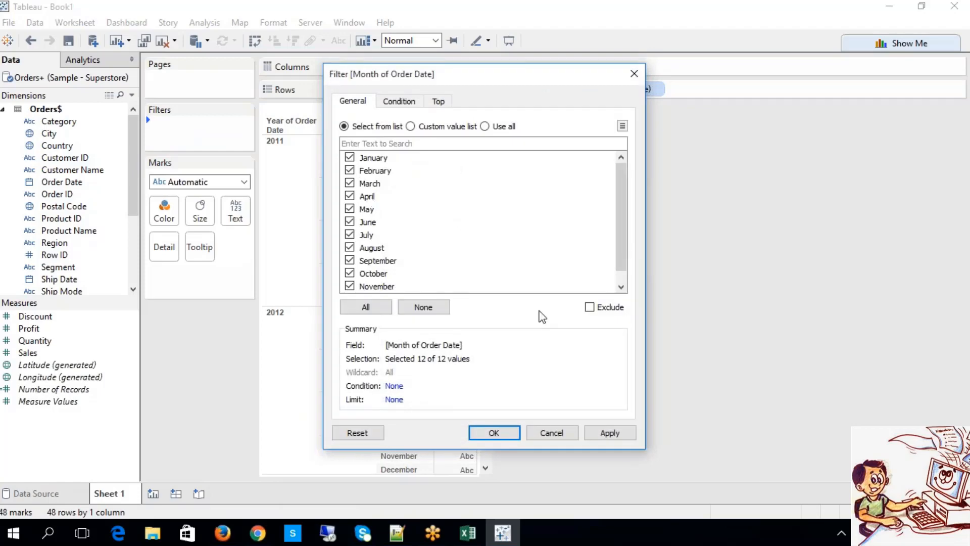
left_click(563, 432)
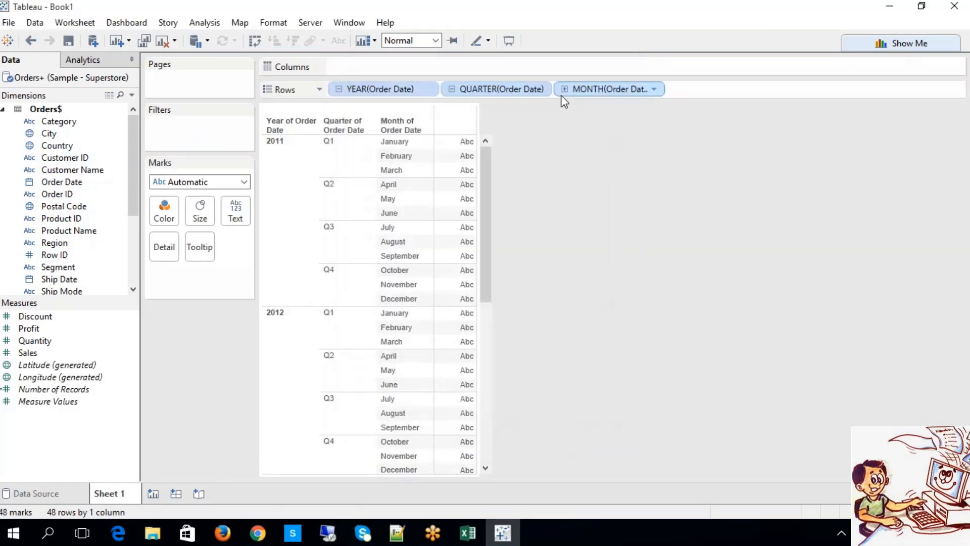
Expand the month level on Rows to show days, and examine the values offered by a Days filter on Order Date before cancelling it
left_click(564, 91)
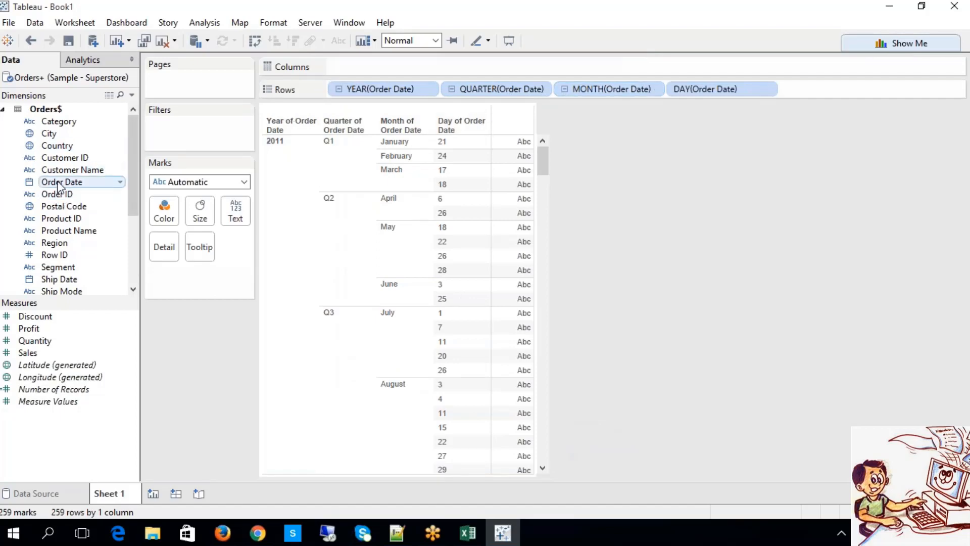
left_click_drag(62, 182, 168, 141)
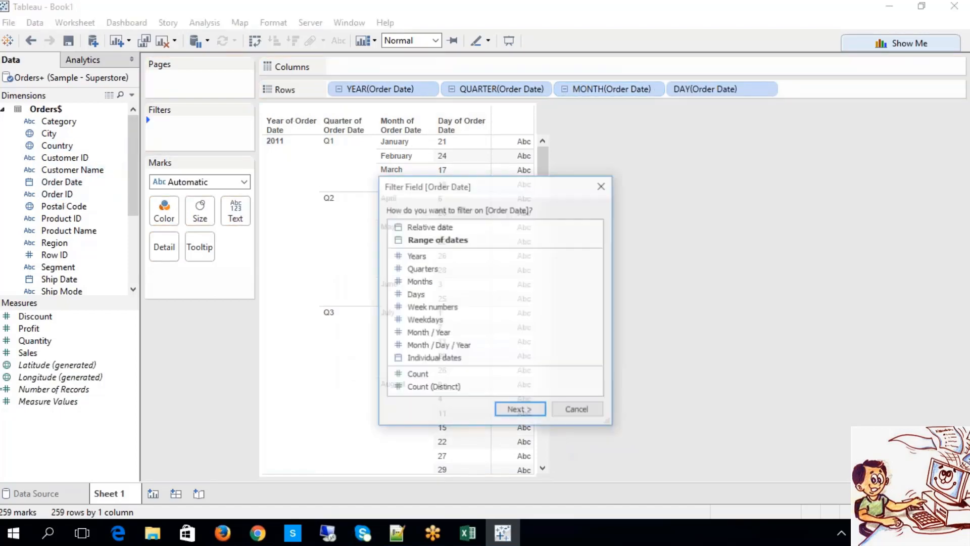
left_click(426, 291)
left_click(516, 411)
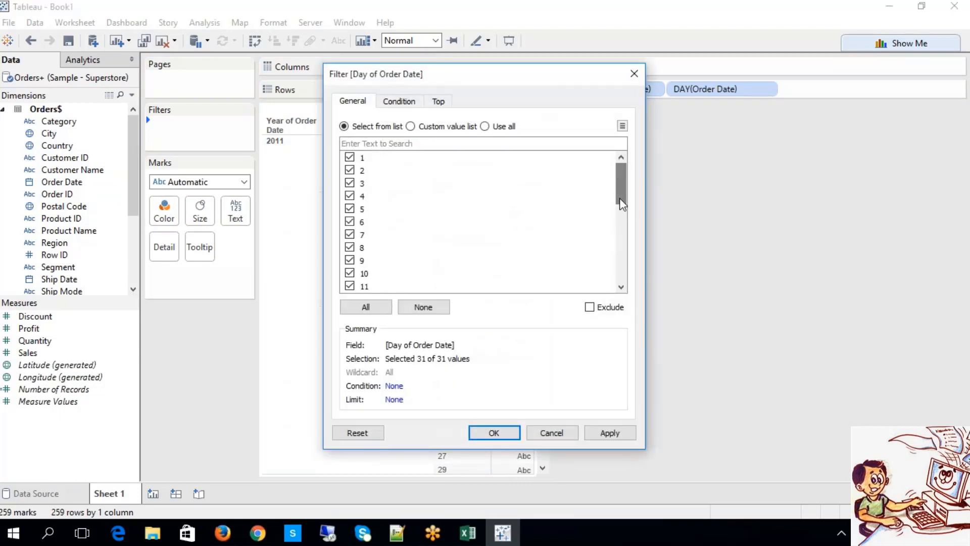
scroll(626, 204, "down", 7)
scroll(626, 189, "up", 2)
scroll(626, 190, "up", 5)
left_click(552, 433)
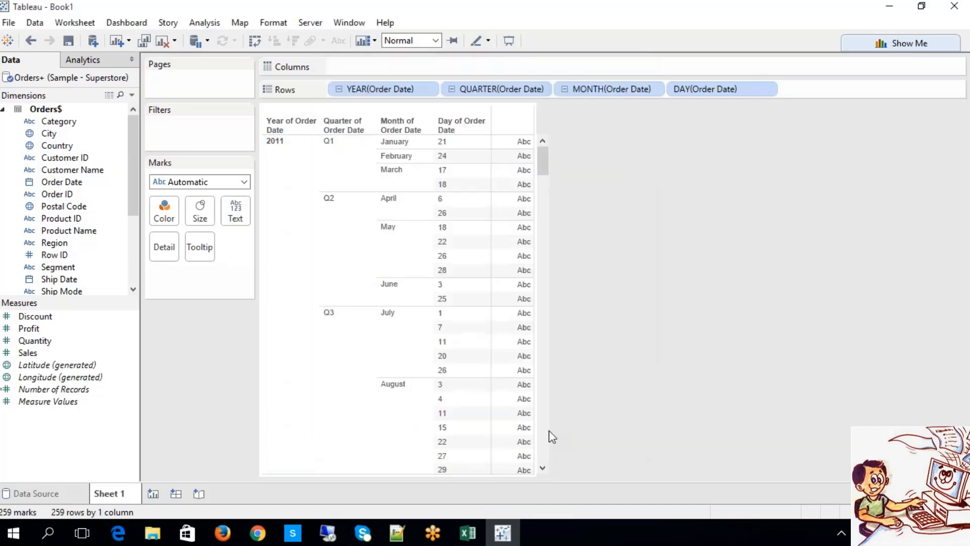
Filter Order Date by Weekdays, excluding Sunday and Saturday
left_click_drag(80, 191, 181, 129)
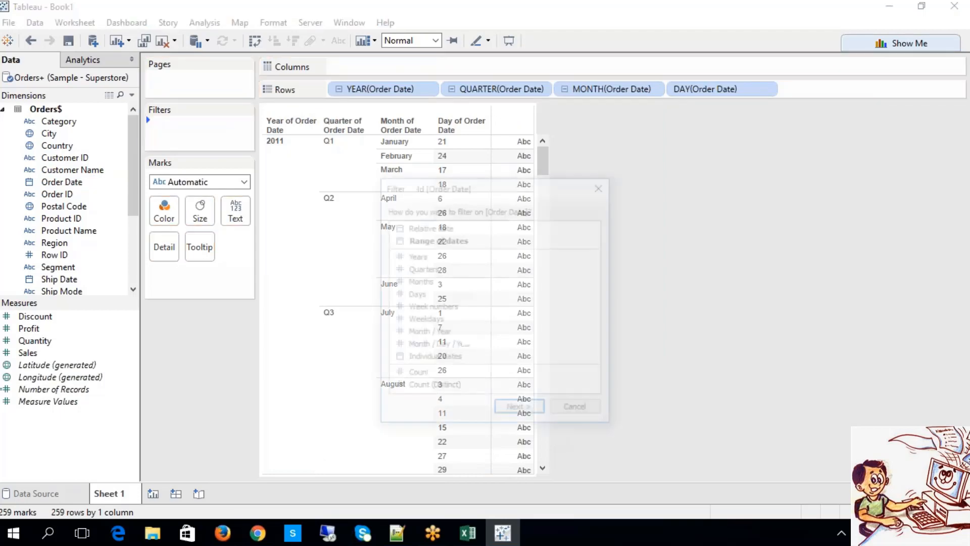
left_click(435, 321)
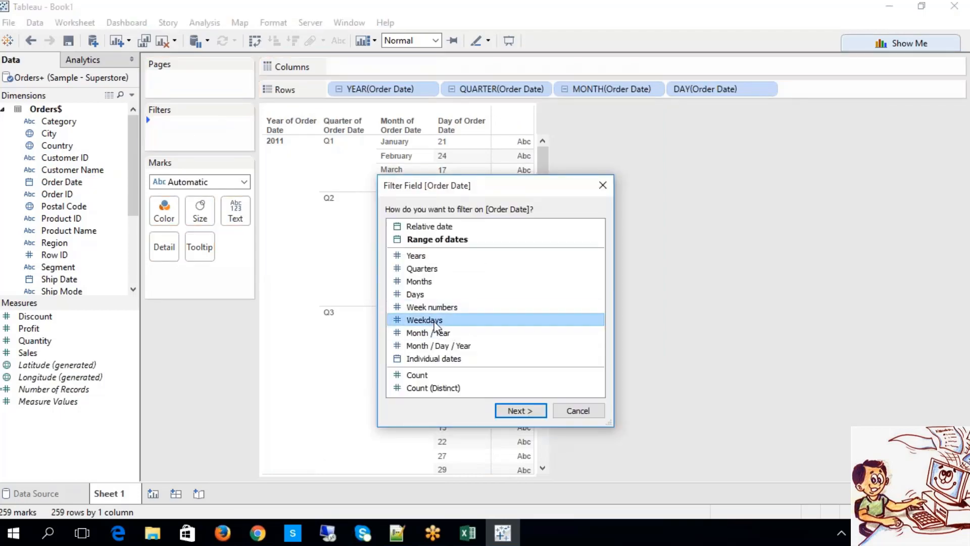
left_click(512, 413)
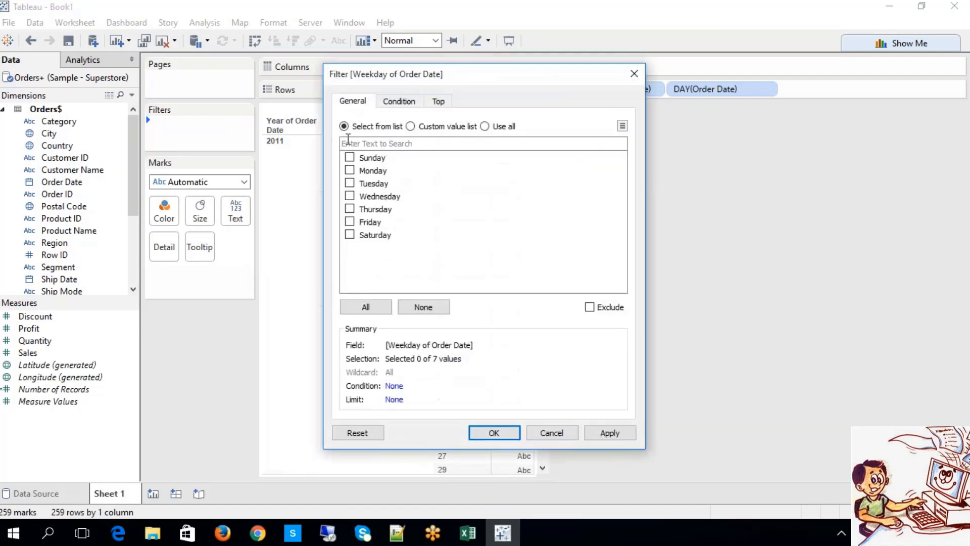
left_click(350, 158)
left_click(589, 308)
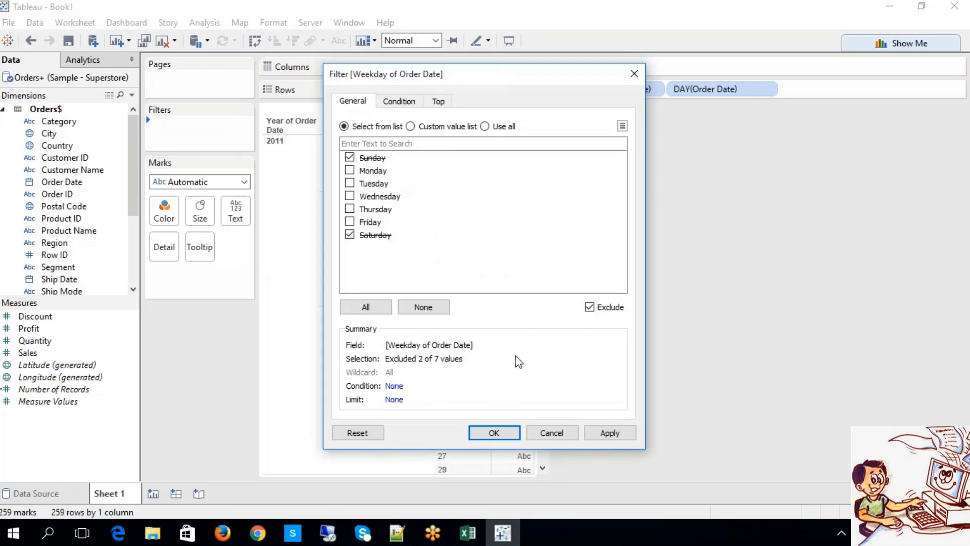
left_click(498, 433)
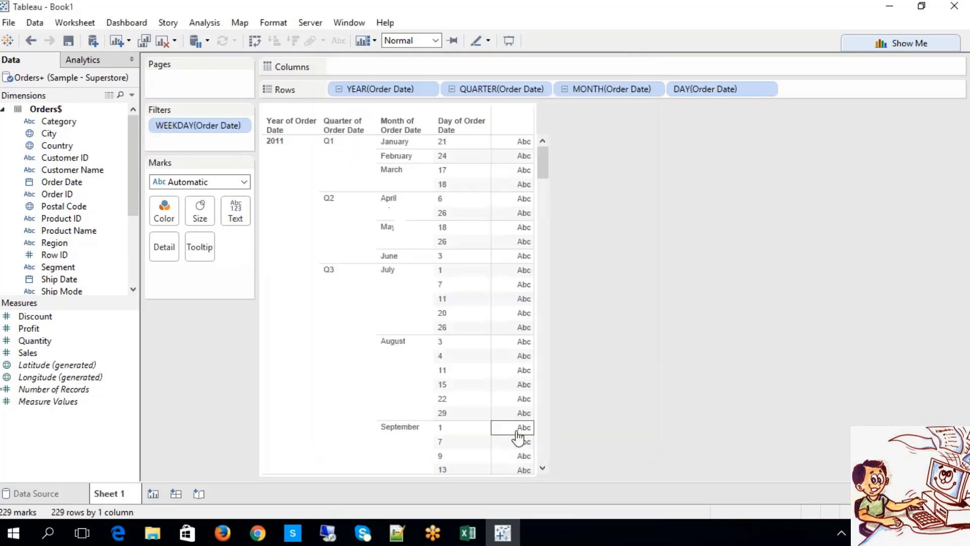
Review the filtered list of days and remove WEEKDAY(Order Date) from the filters
left_click_drag(516, 431, 507, 310)
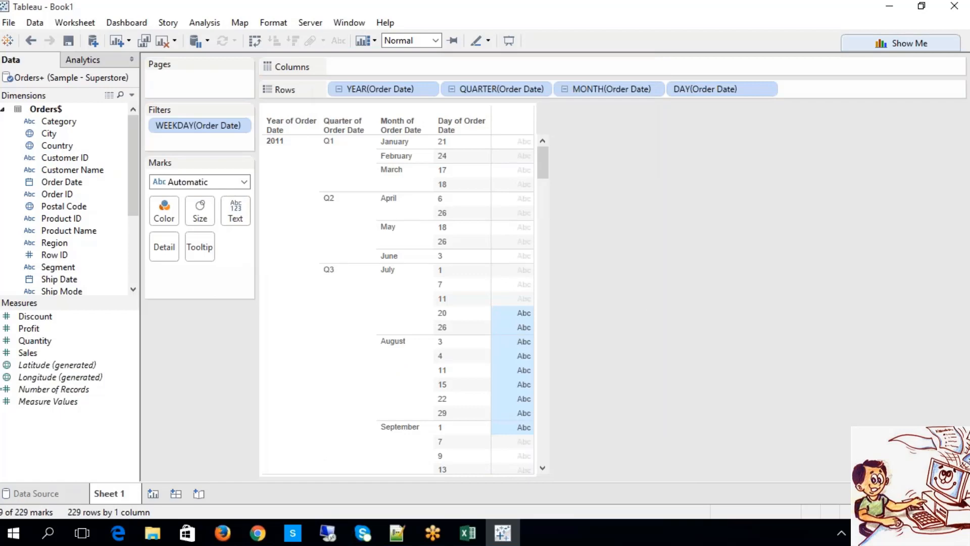
left_click(162, 129)
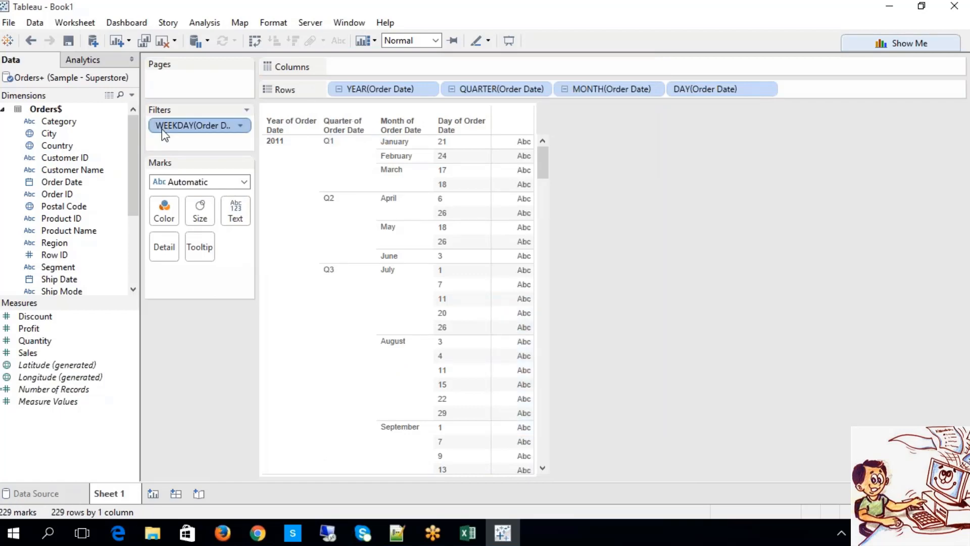
key("Delete")
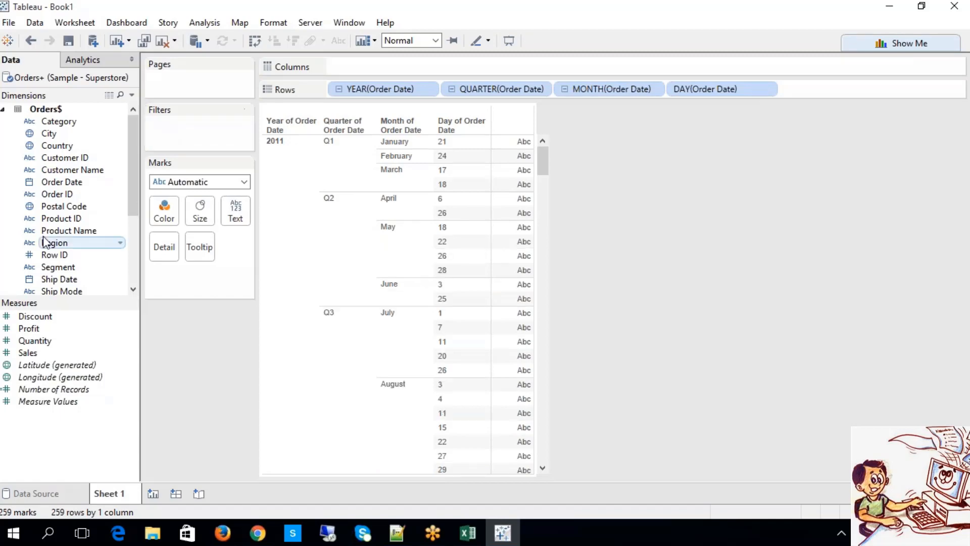
Start a new filter on Order Date and look through the Individual dates, Month / Year and Month / Day / Year options
left_click_drag(48, 182, 161, 124)
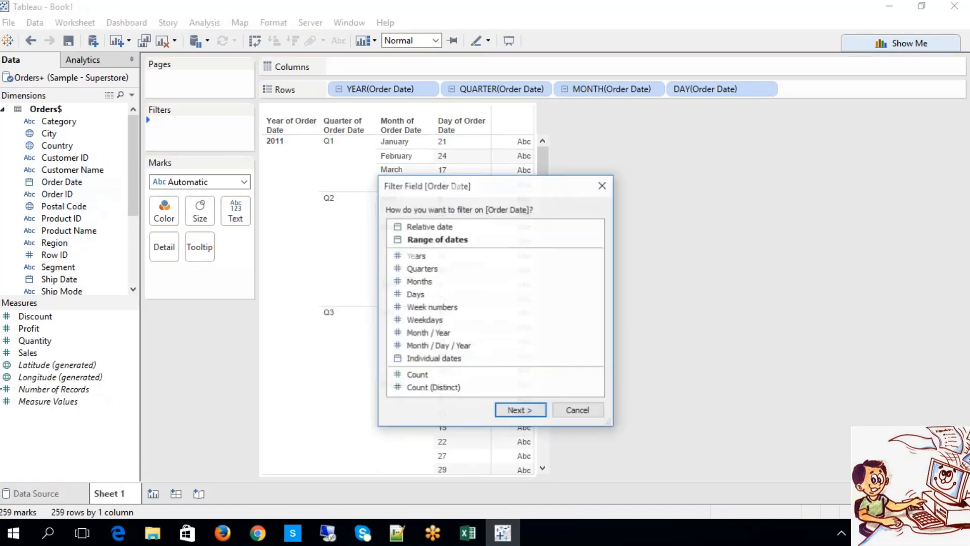
left_click(442, 241)
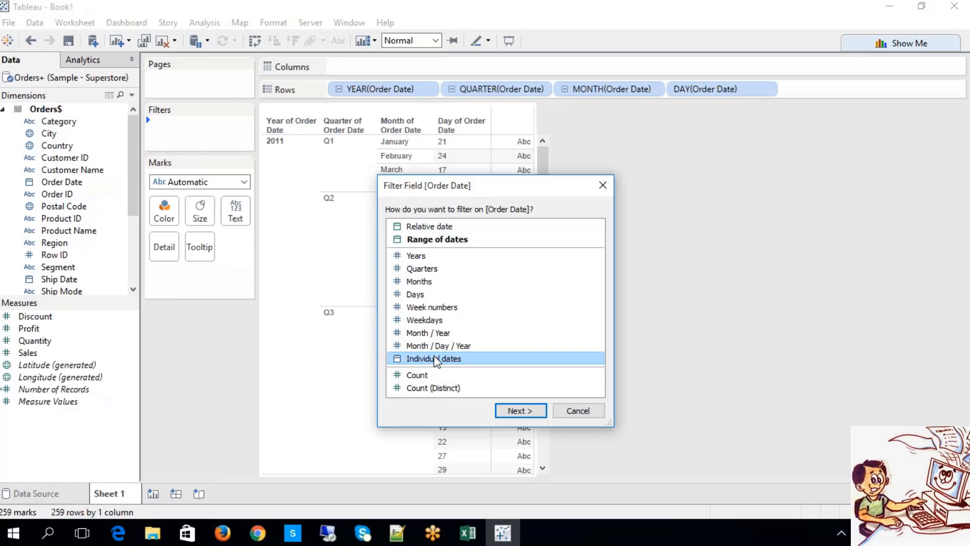
left_click(423, 8)
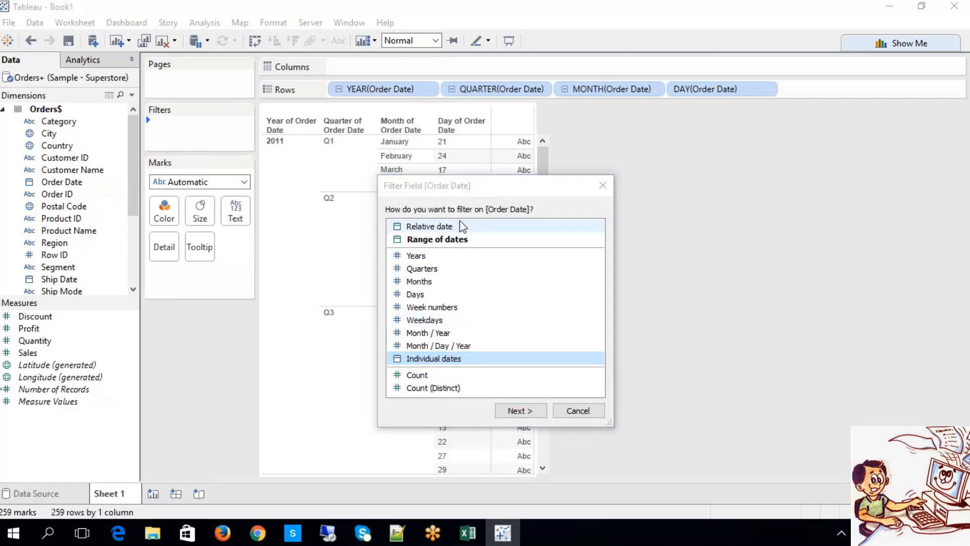
left_click(428, 334)
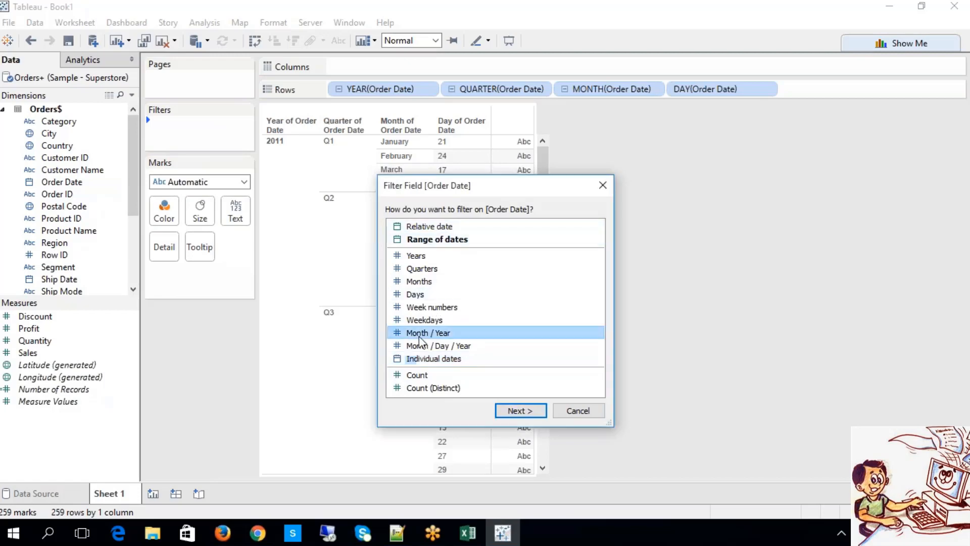
left_click(428, 347)
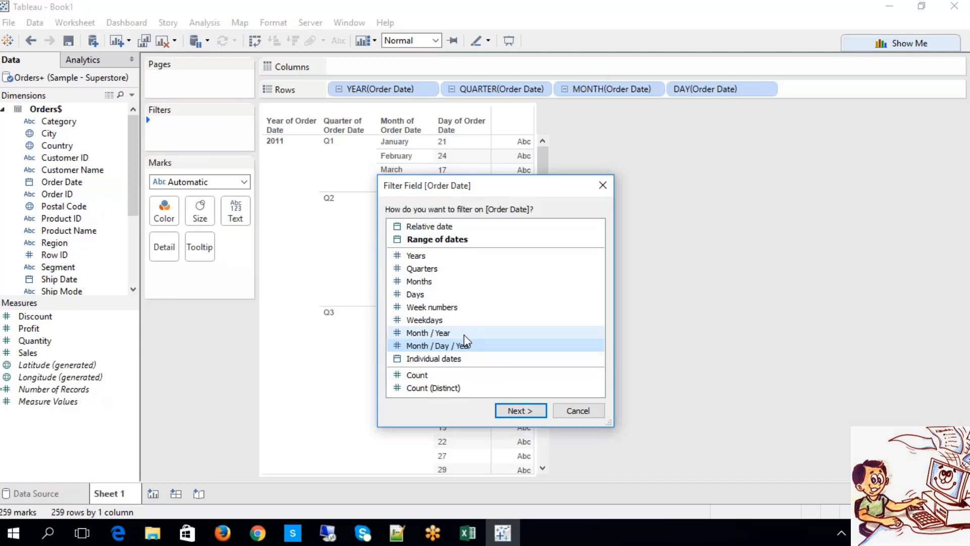
Choose the Relative date filter for Order Date and anchor it relative to 11/25/2015
left_click(430, 227)
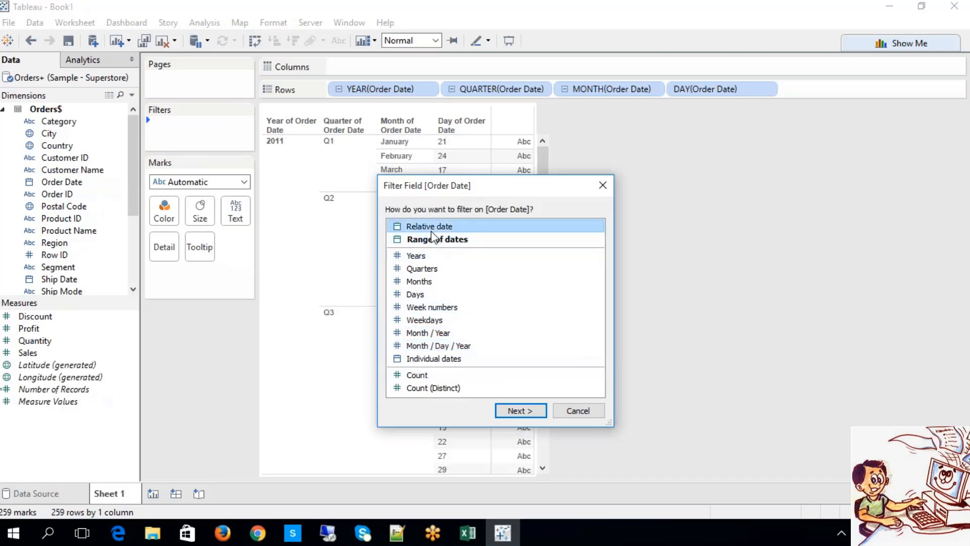
left_click(514, 410)
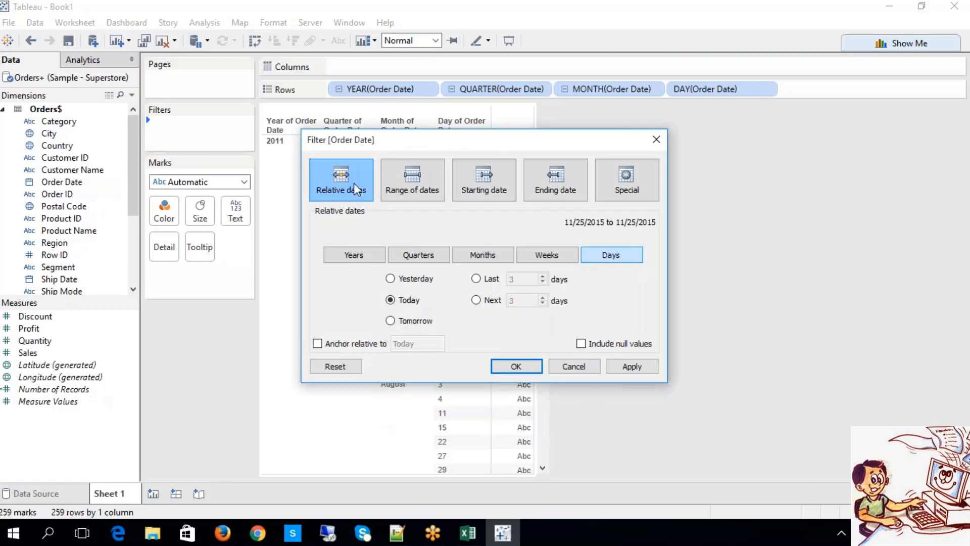
left_click(357, 348)
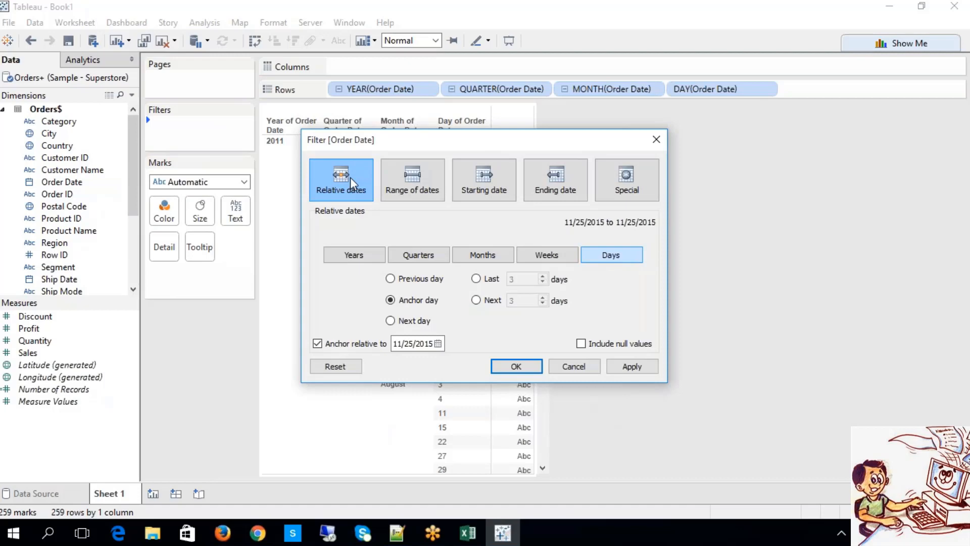
Switch the Order Date filter to a range of dates from 7/20/2012 to 12/31/2014 and apply it to the sheet
left_click(409, 187)
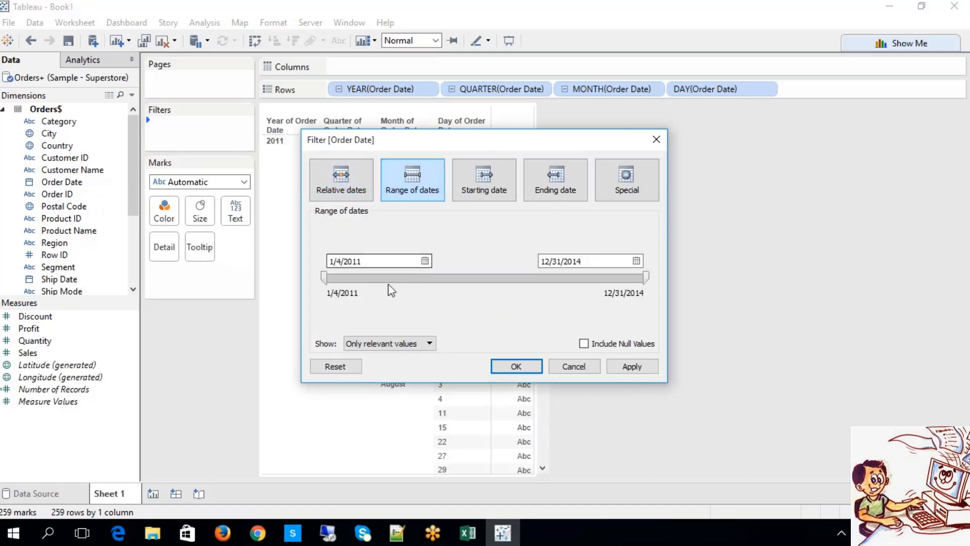
left_click_drag(465, 151, 702, 163)
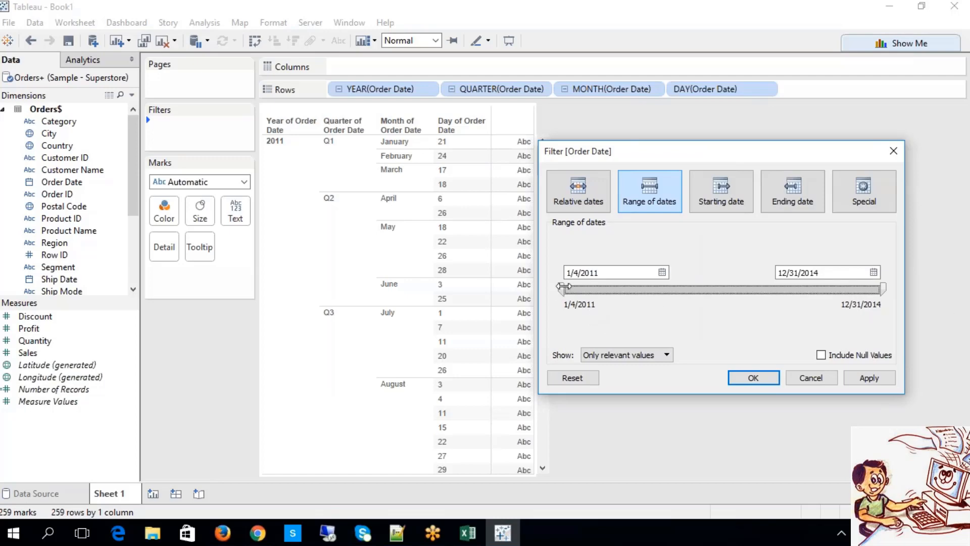
left_click_drag(562, 287, 683, 288)
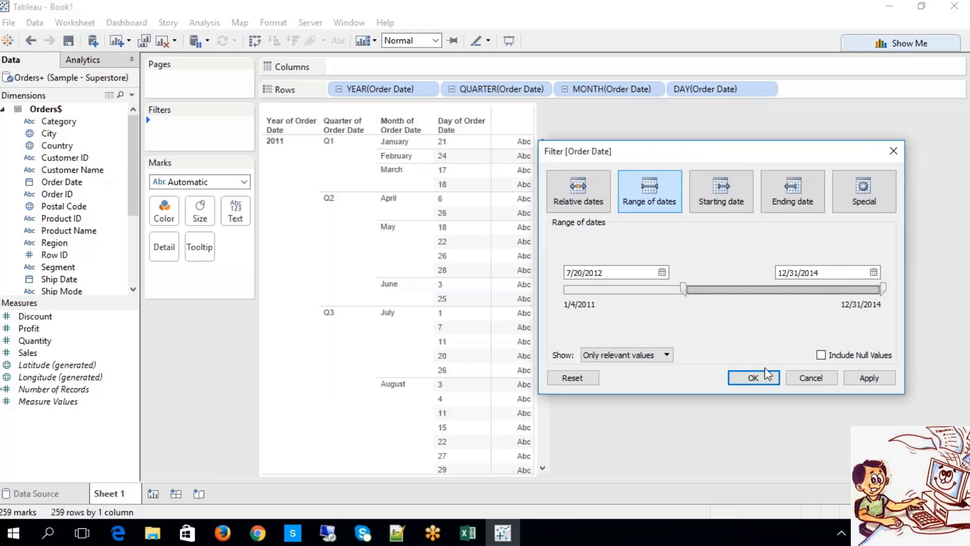
left_click(753, 377)
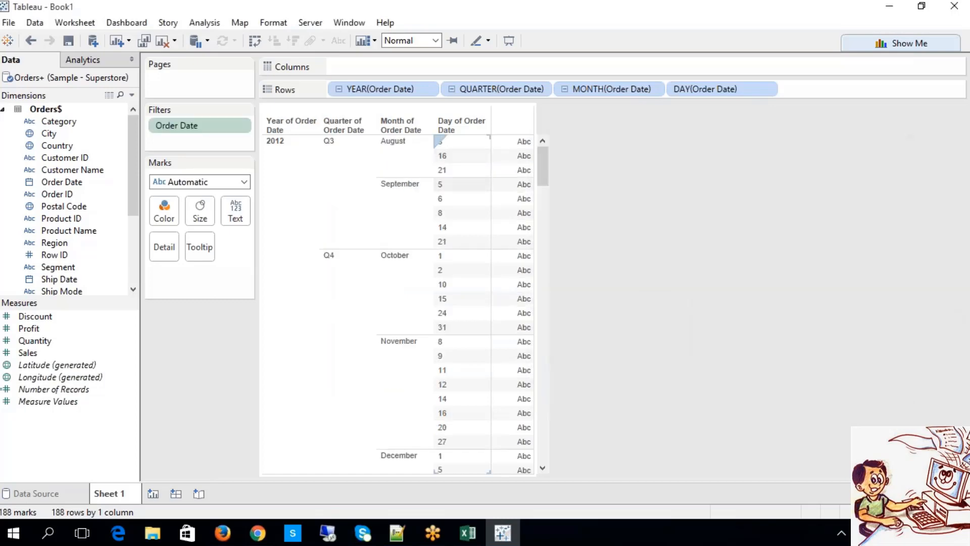
Edit the Order Date filter so its range of dates runs from 10/8/2013 to 12/31/2014 and apply it to the sheet
right_click(199, 120)
left_click(210, 130)
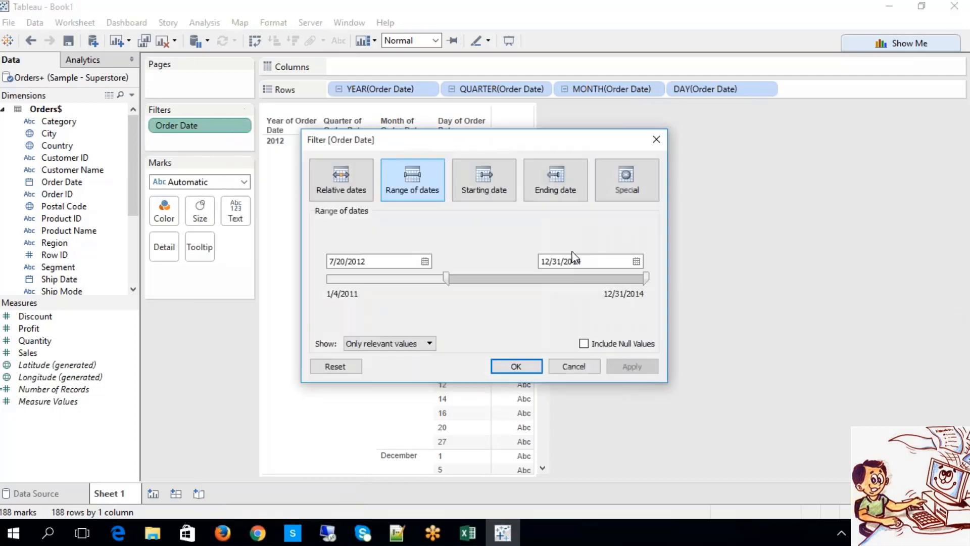
left_click_drag(498, 146, 700, 222)
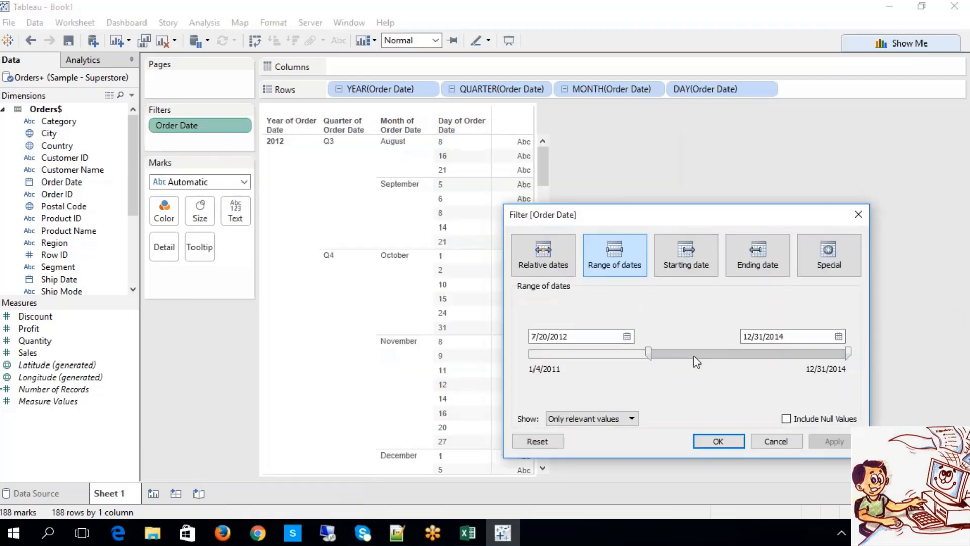
left_click_drag(648, 353, 745, 353)
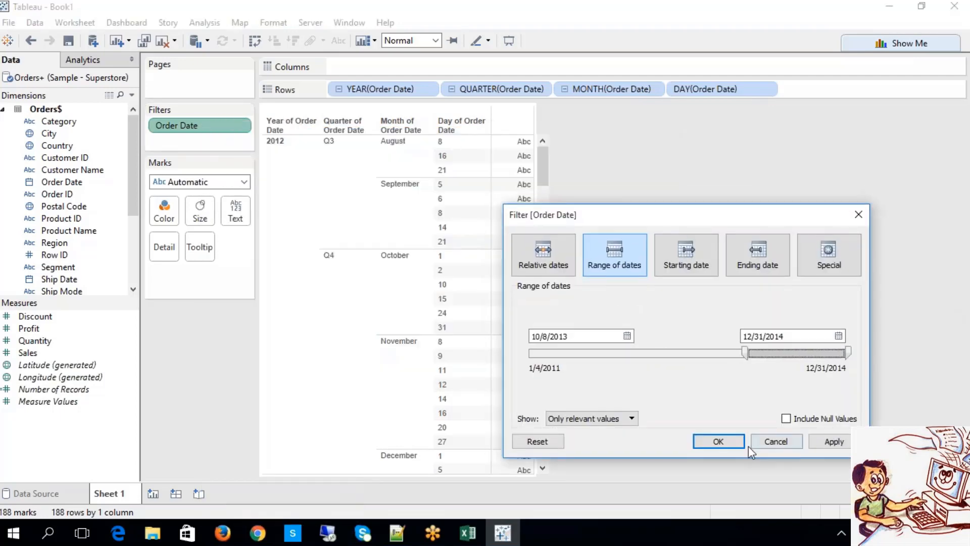
left_click(718, 441)
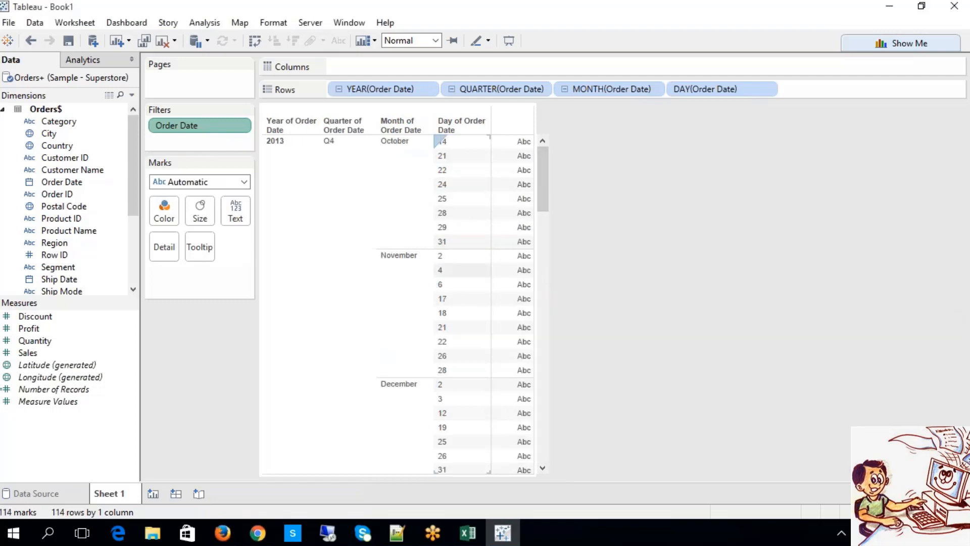
Switch the Order Date filter to a starting date of 1/4/2011 and apply it to the sheet
right_click(200, 122)
left_click(233, 133)
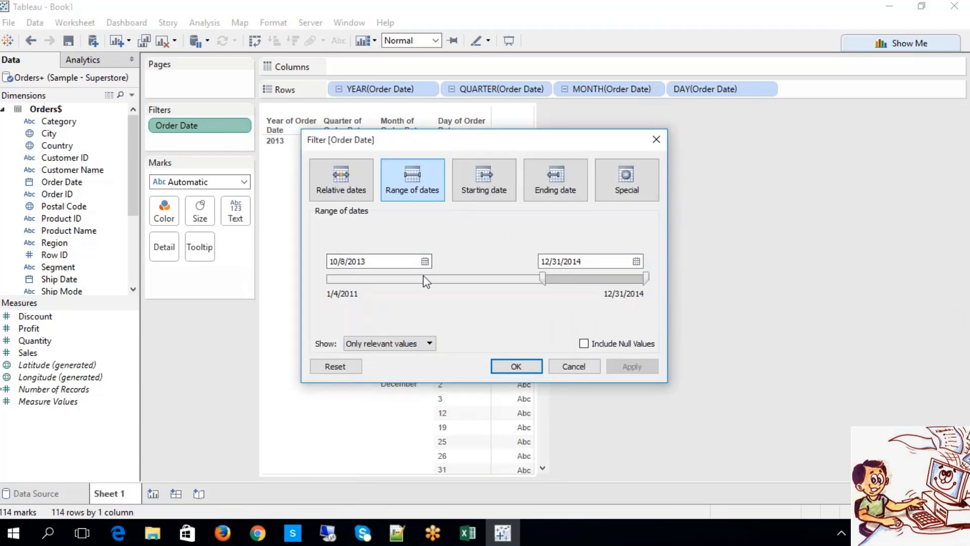
left_click(486, 184)
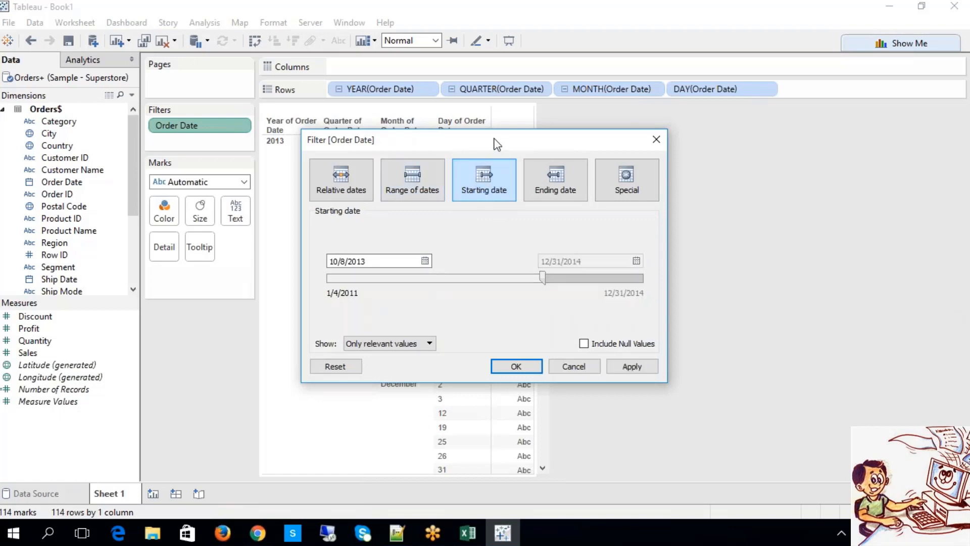
left_click_drag(495, 139, 686, 135)
left_click_drag(734, 276, 502, 293)
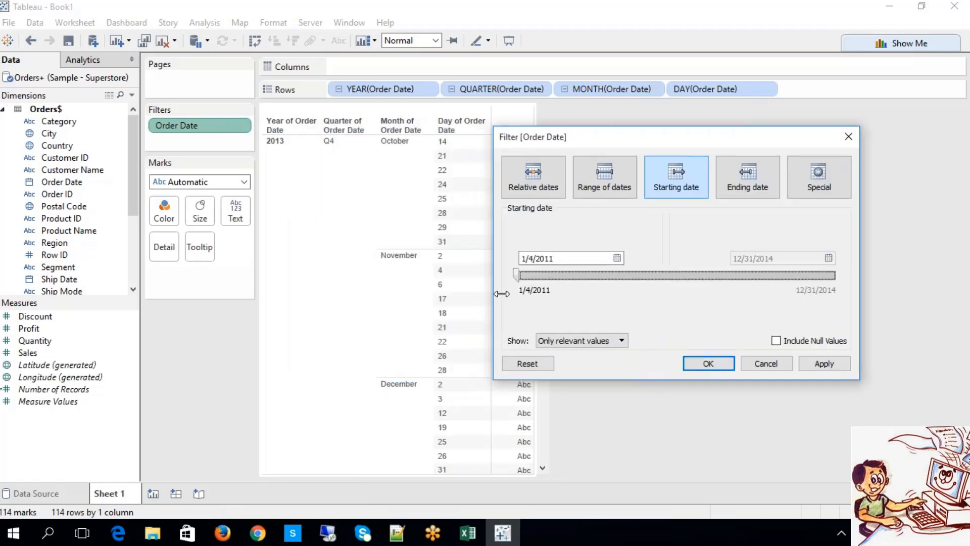
left_click(679, 181)
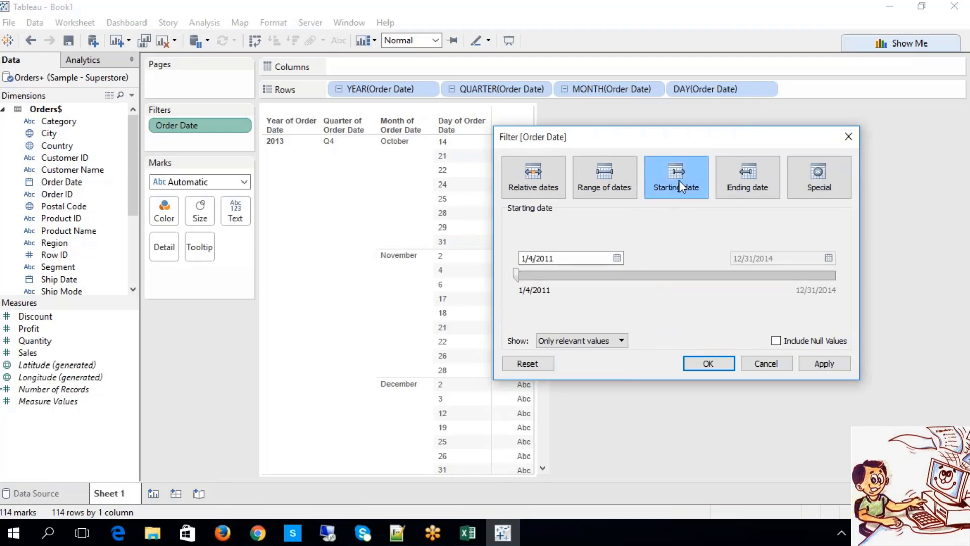
left_click(724, 363)
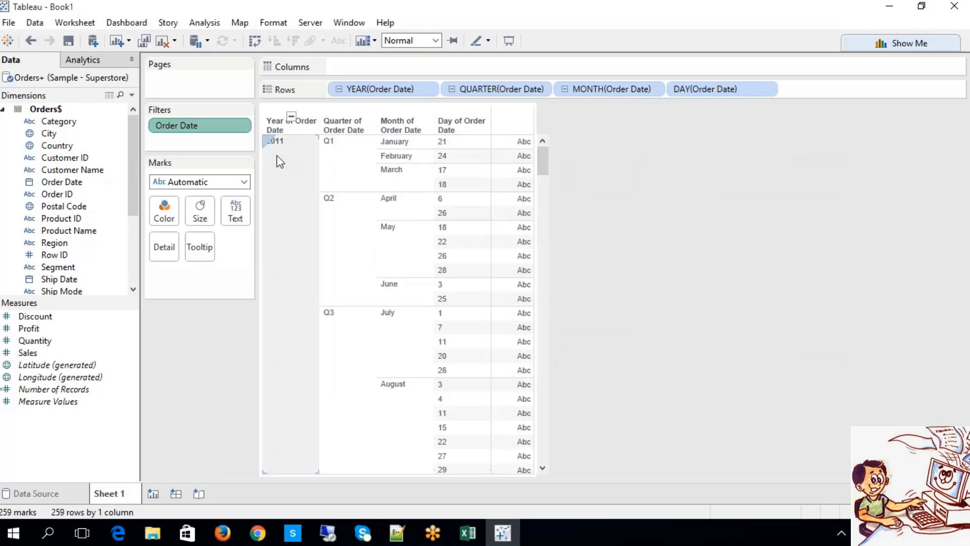
Set the Order Date filter's ending date to 10/18/2013 and try the Null dates choice among its Special options
right_click(195, 126)
left_click(230, 132)
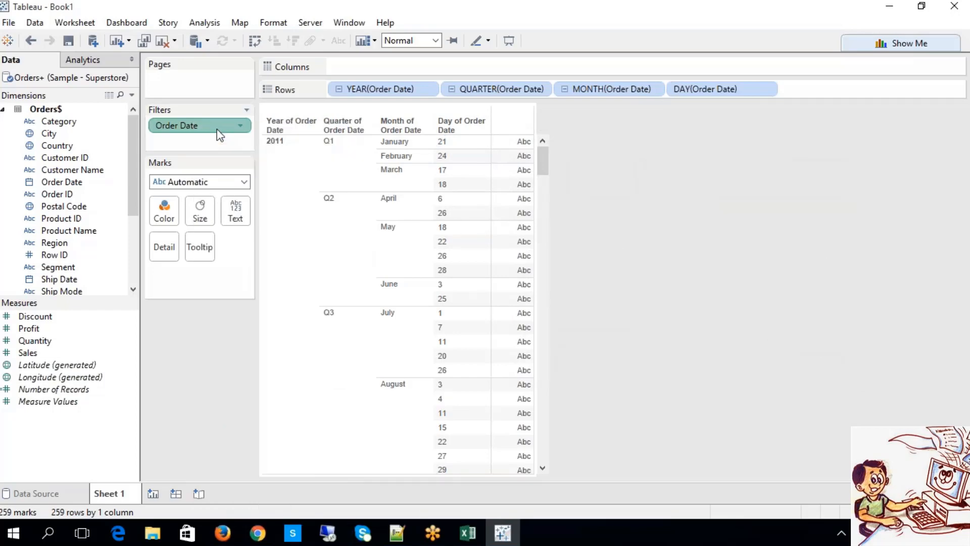
left_click(568, 167)
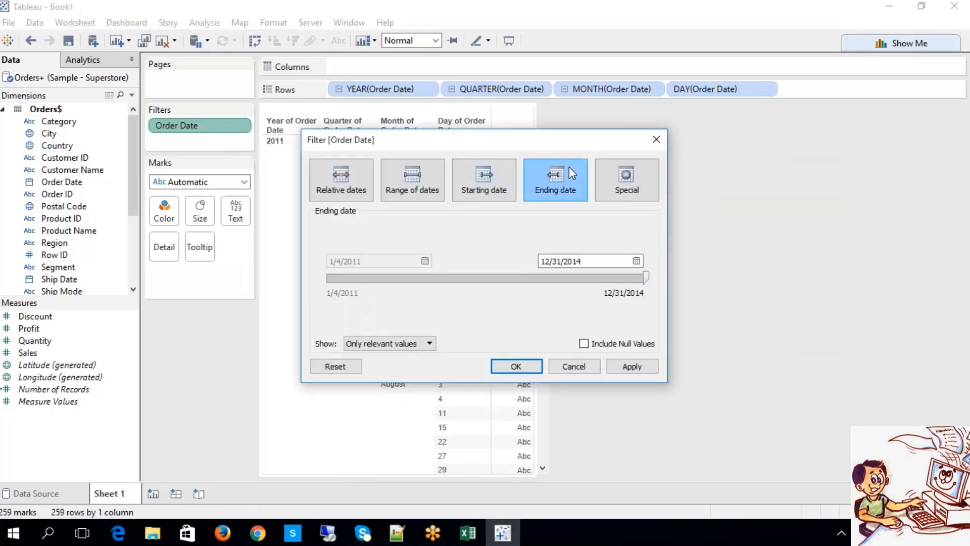
left_click(636, 260)
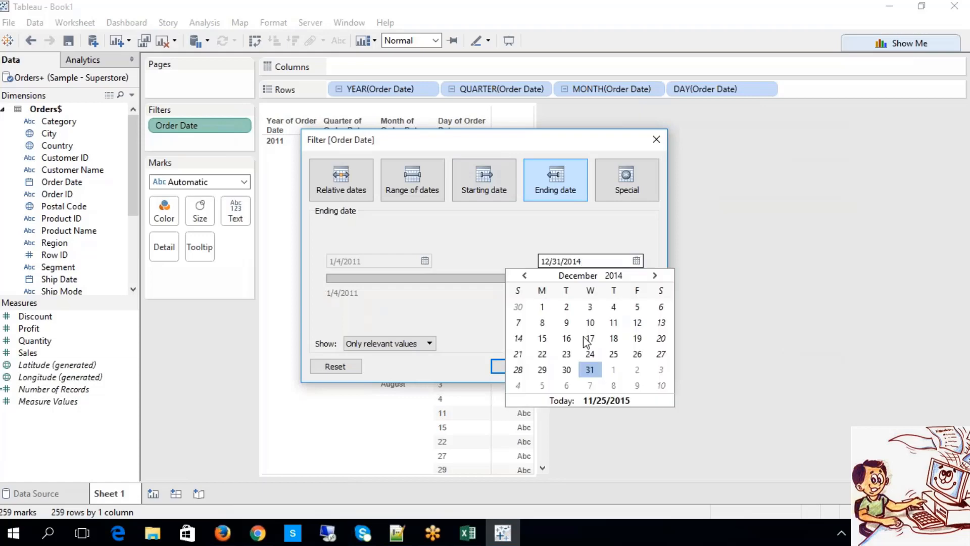
left_click(581, 296)
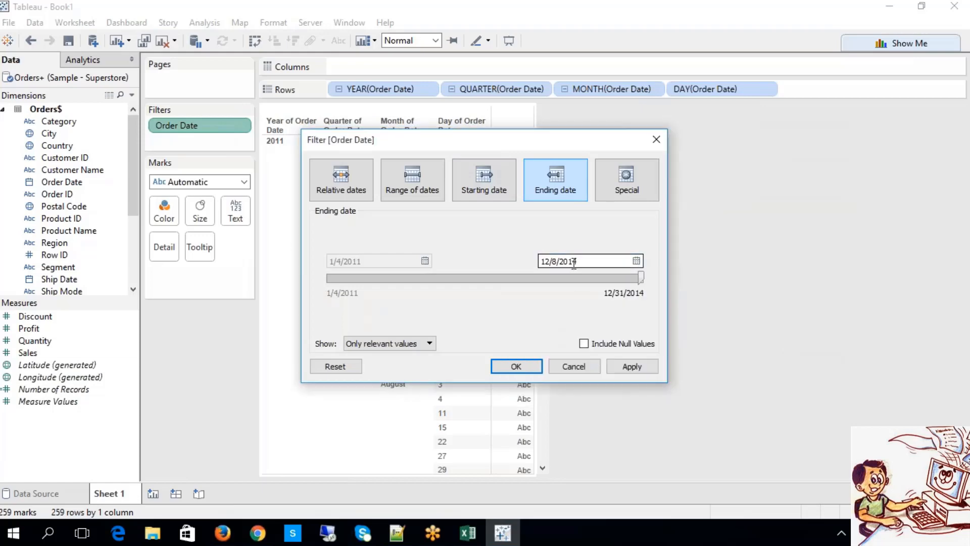
left_click_drag(641, 279, 552, 281)
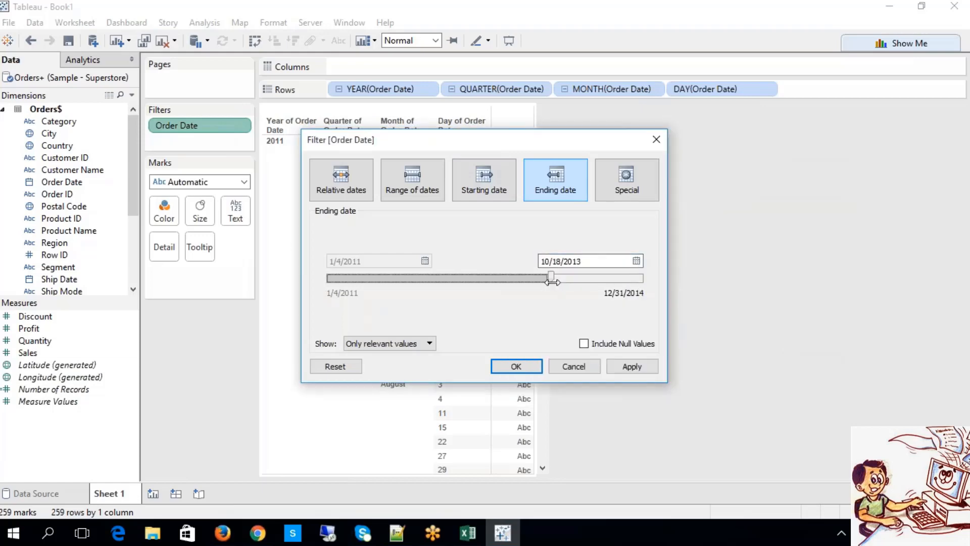
left_click(621, 197)
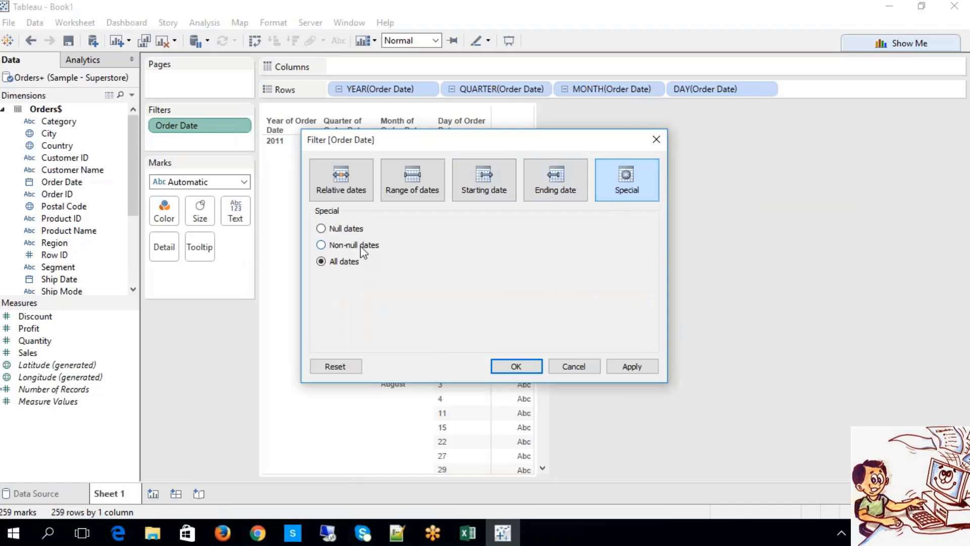
left_click_drag(418, 149, 665, 149)
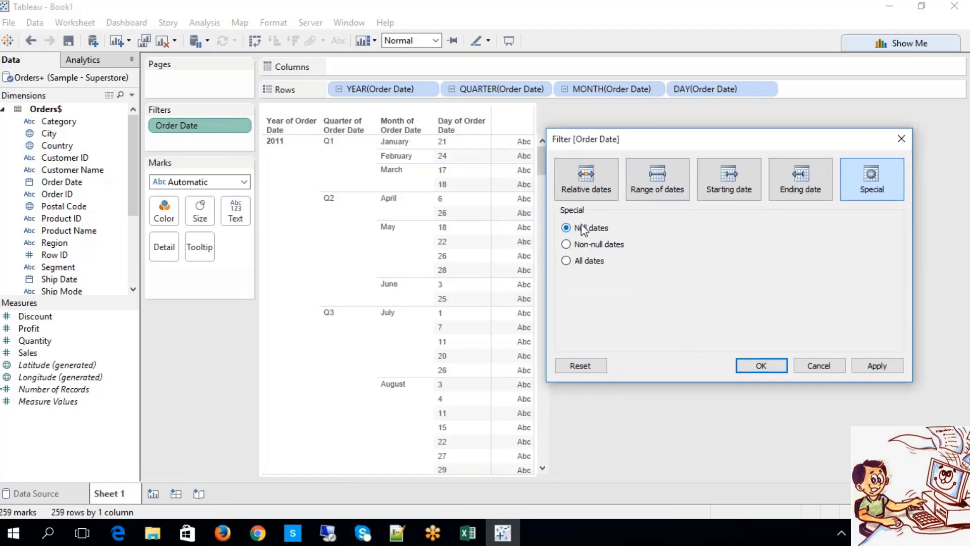
Switch the Order Date filter to relative dates covering the last 3 years
left_click(559, 178)
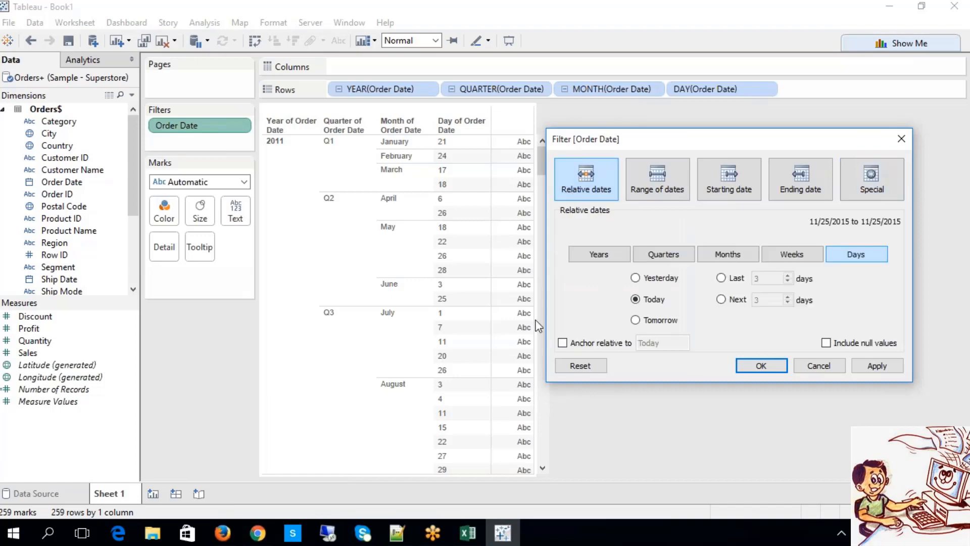
left_click(595, 253)
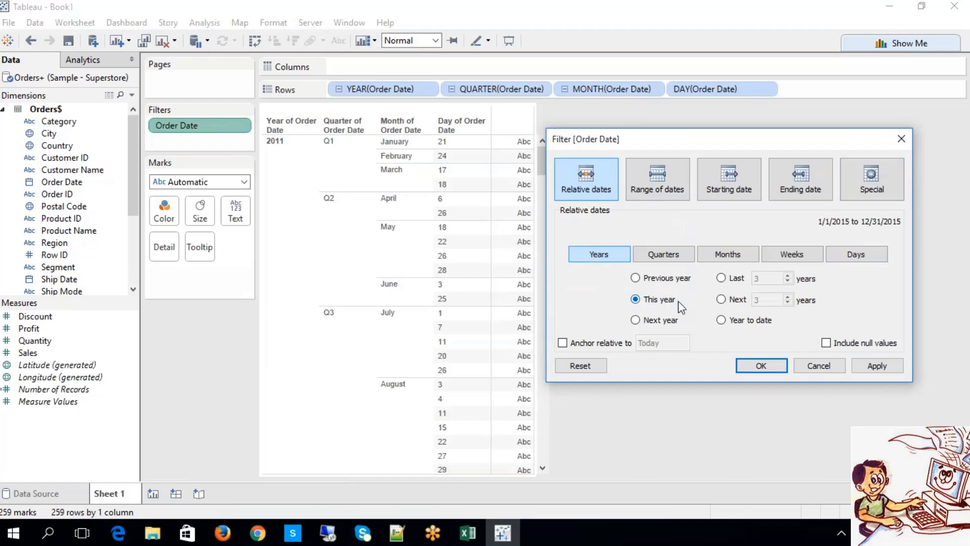
left_click(721, 277)
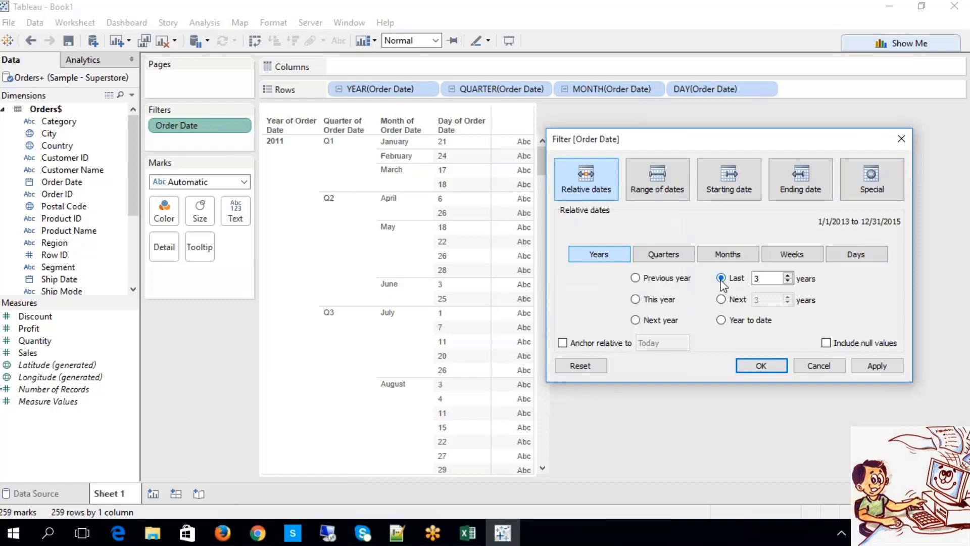
Anchor the relative date filter to 5/5/2014
left_click(562, 342)
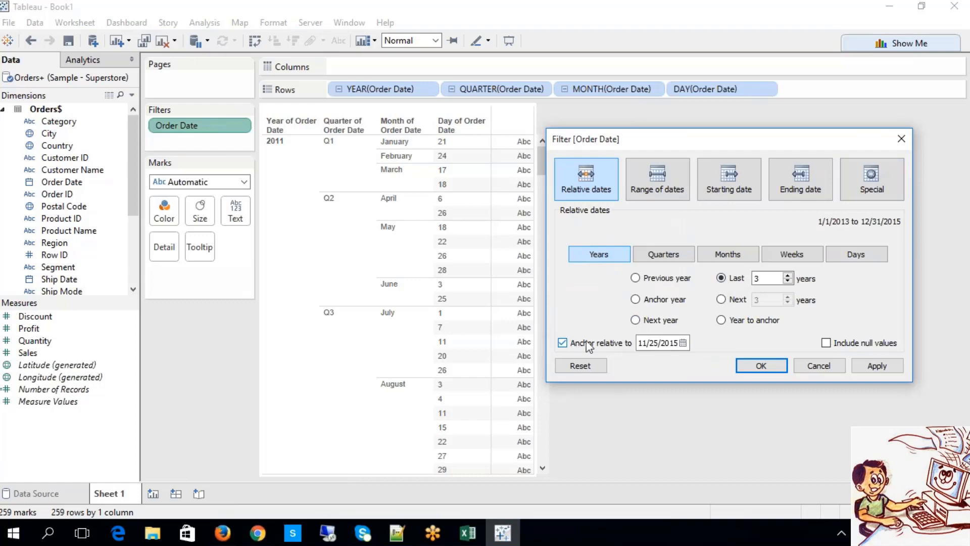
left_click(685, 343)
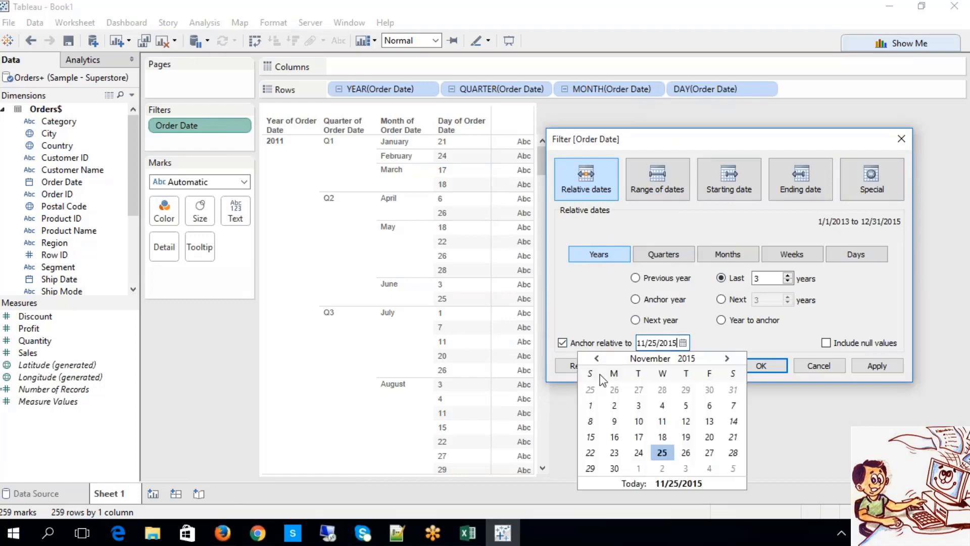
left_click(596, 359)
left_click(597, 358)
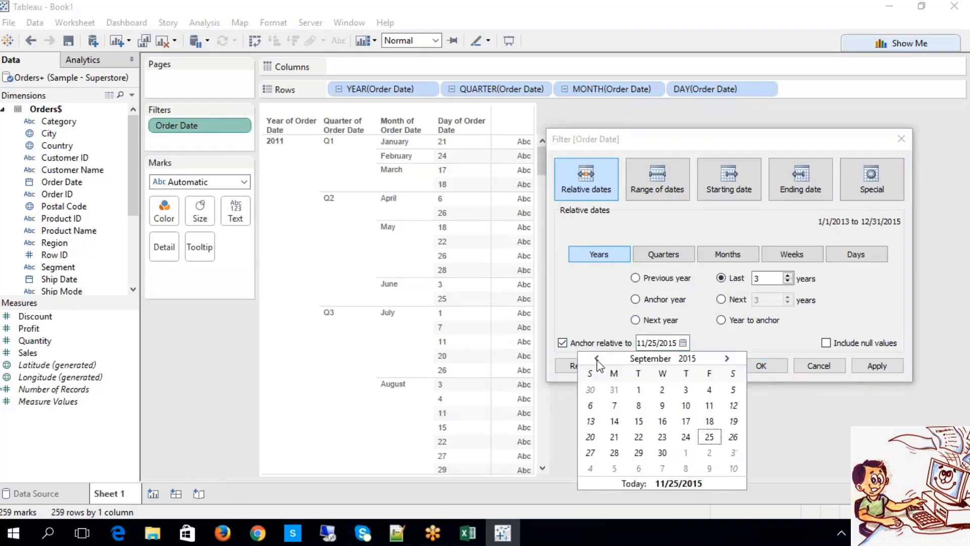
left_click(596, 358)
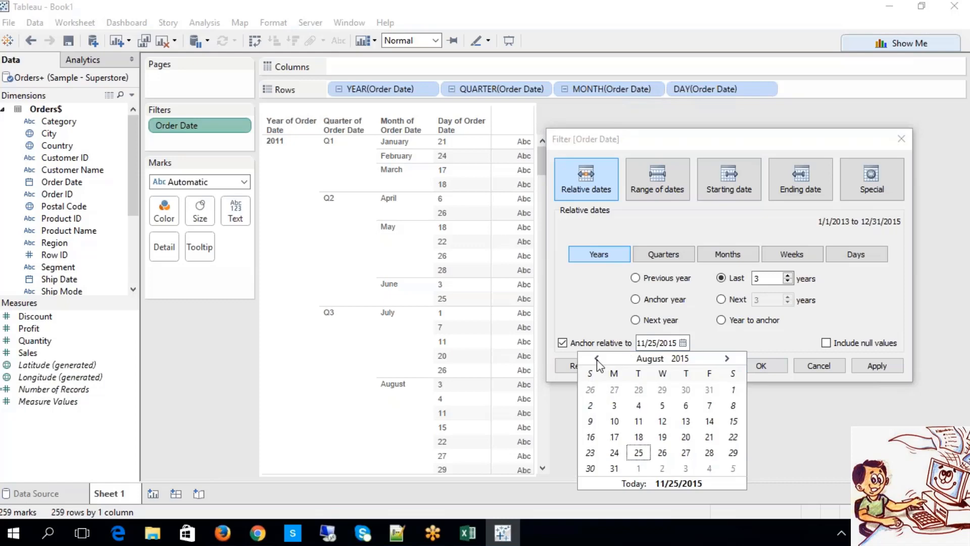
left_click(596, 359)
left_click(597, 359)
left_click(596, 358)
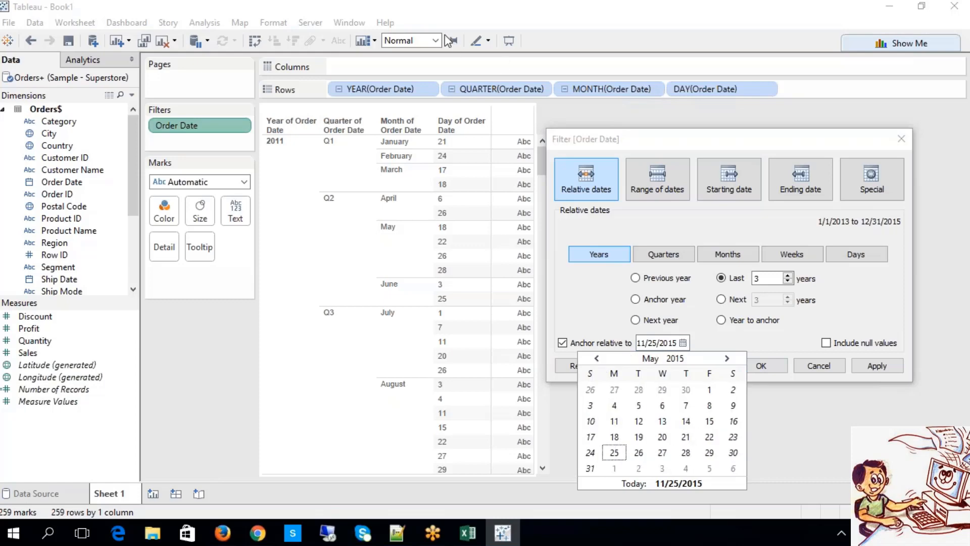
left_click(596, 359)
left_click(596, 359)
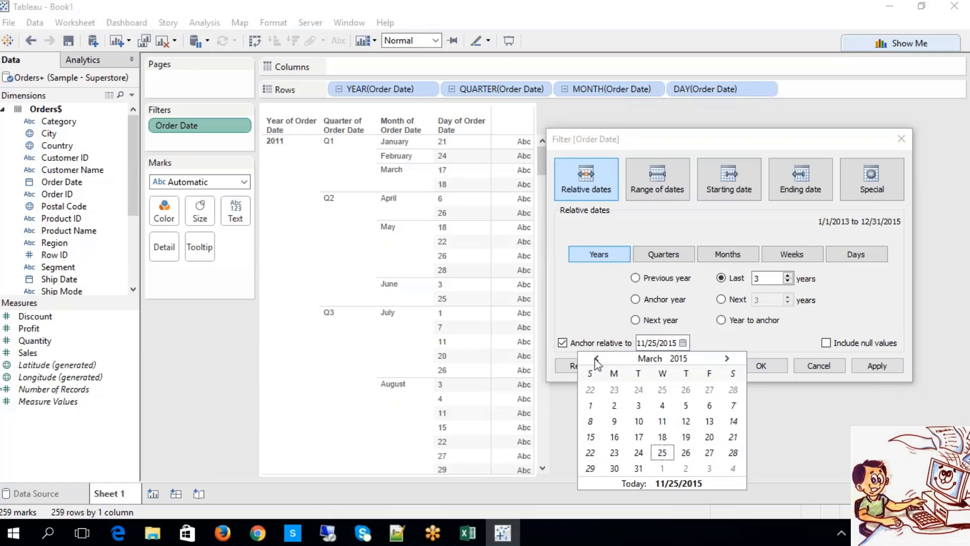
left_click(596, 358)
left_click(596, 359)
left_click(596, 359)
left_click(596, 358)
left_click(596, 358)
left_click(596, 359)
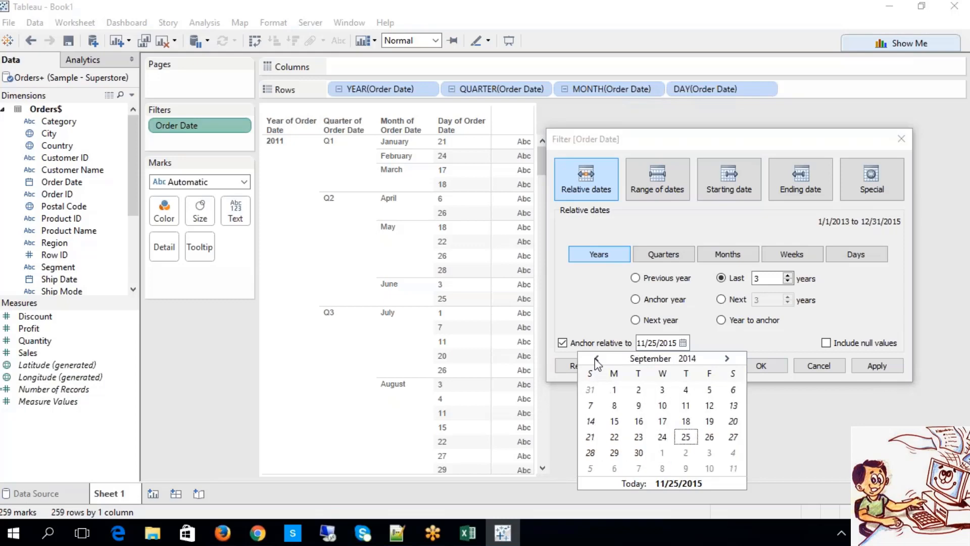
left_click(596, 359)
left_click(596, 358)
left_click(596, 359)
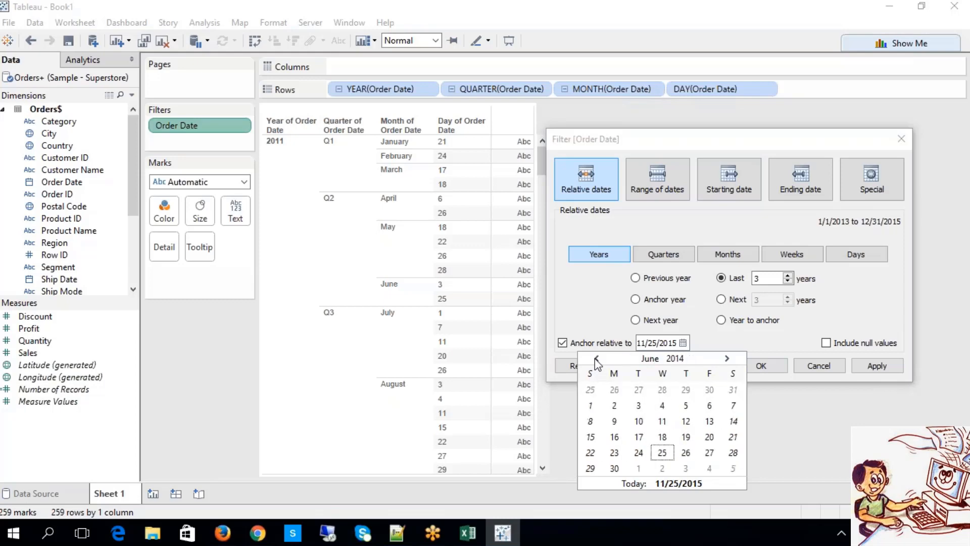
left_click(596, 359)
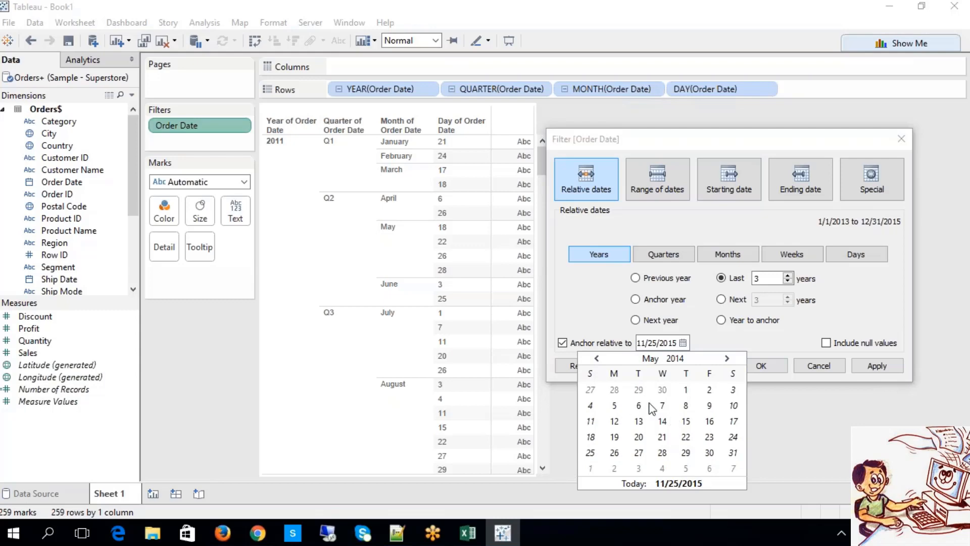
left_click(615, 406)
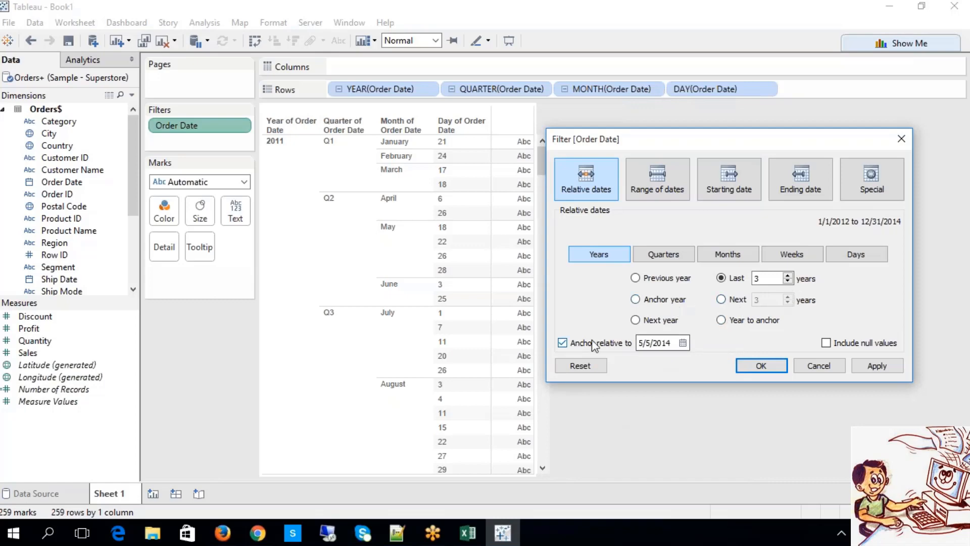
Compare the quarters, months and weeks units, set the relative filter to the last 3 days, and apply it to the sheet
left_click(666, 249)
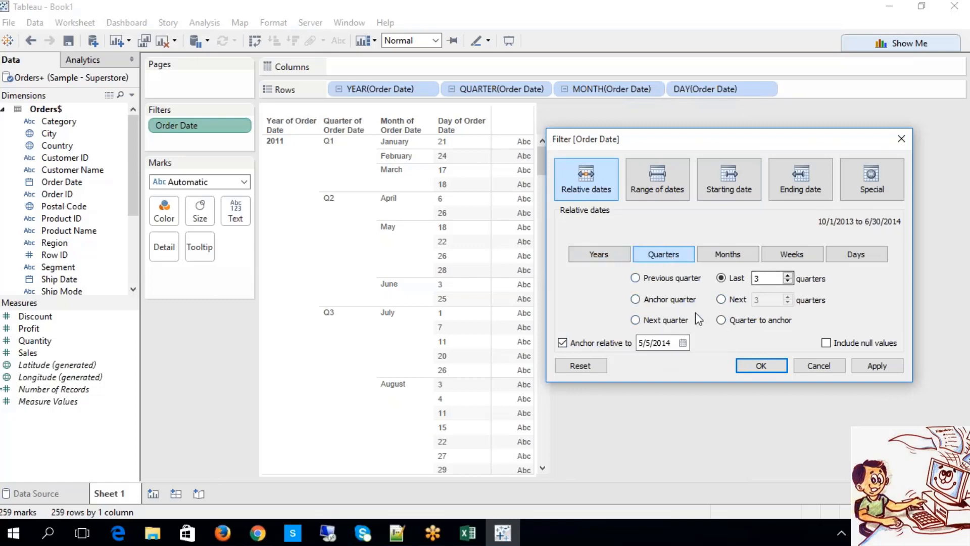
left_click(735, 255)
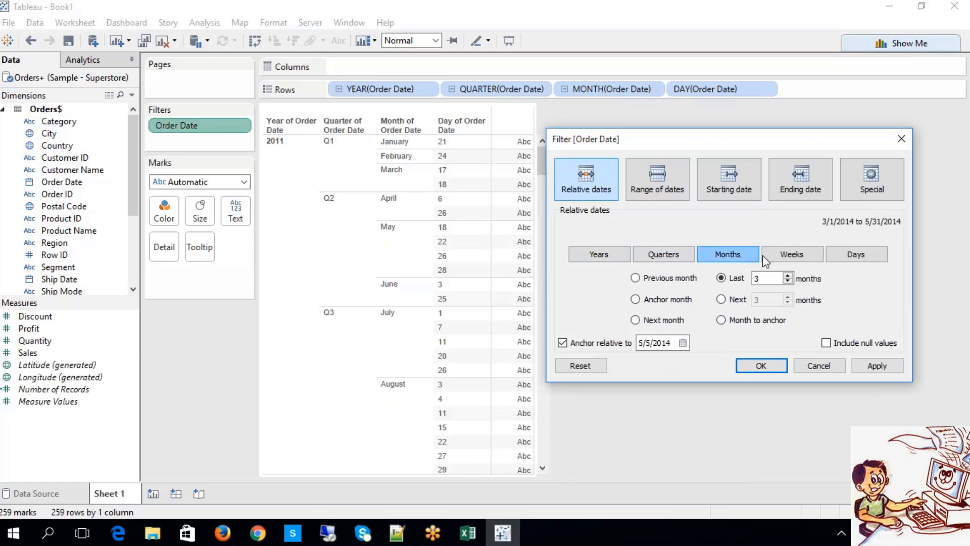
left_click(793, 255)
left_click(845, 255)
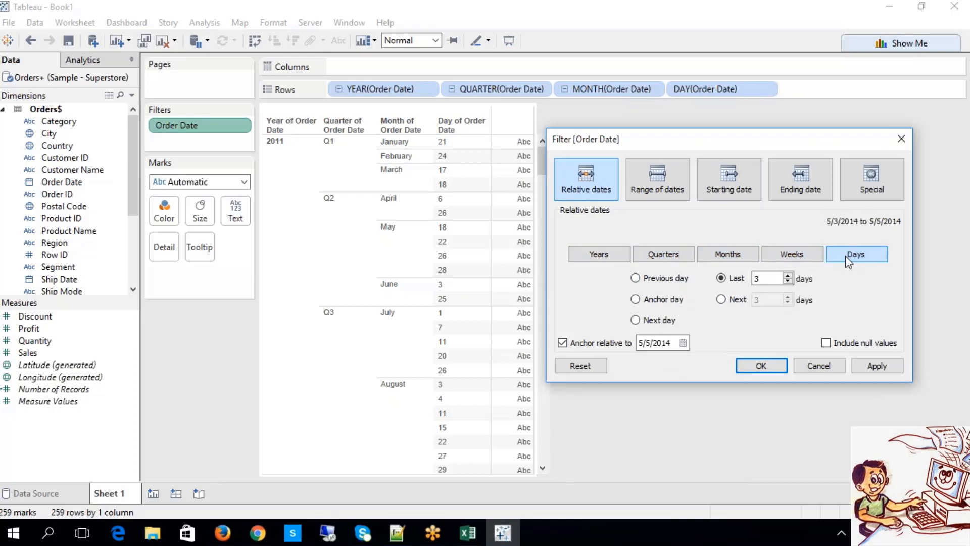
left_click(873, 366)
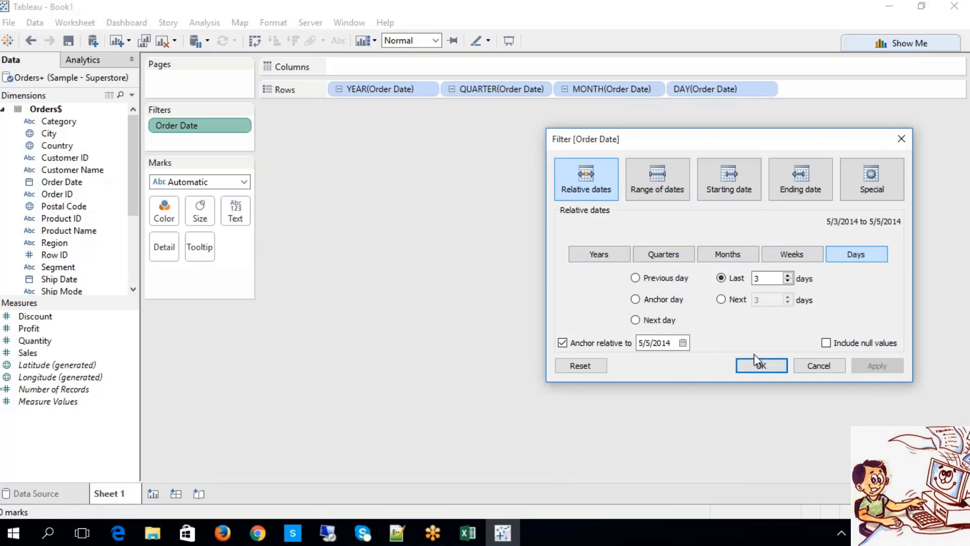
left_click(758, 366)
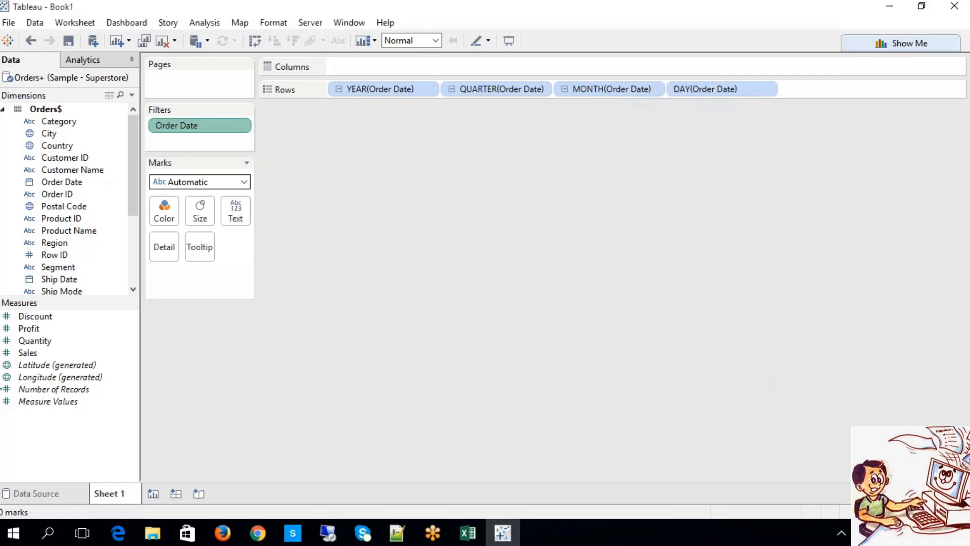
Review the relative date settings of the existing Order Date filter and close it without changing anything
right_click(173, 132)
left_click(210, 139)
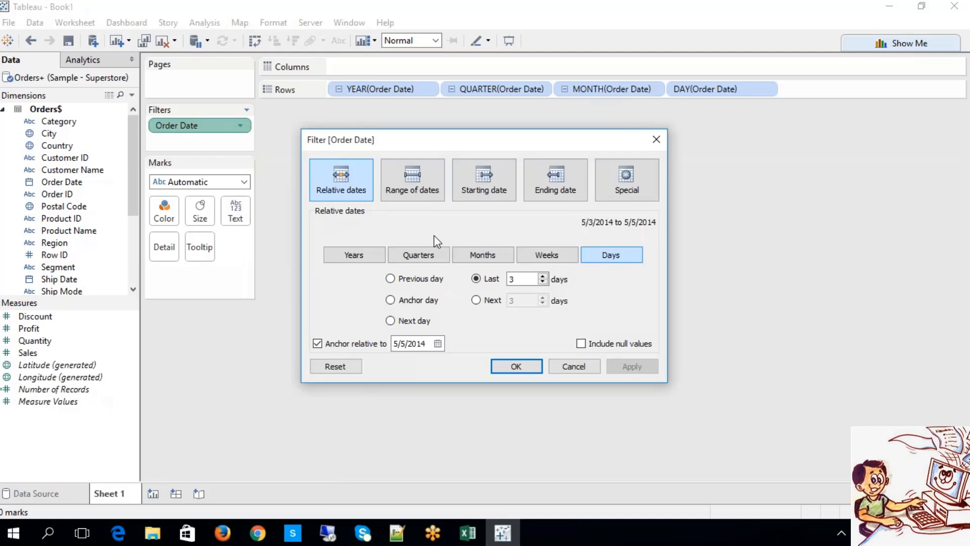
left_click(312, 172)
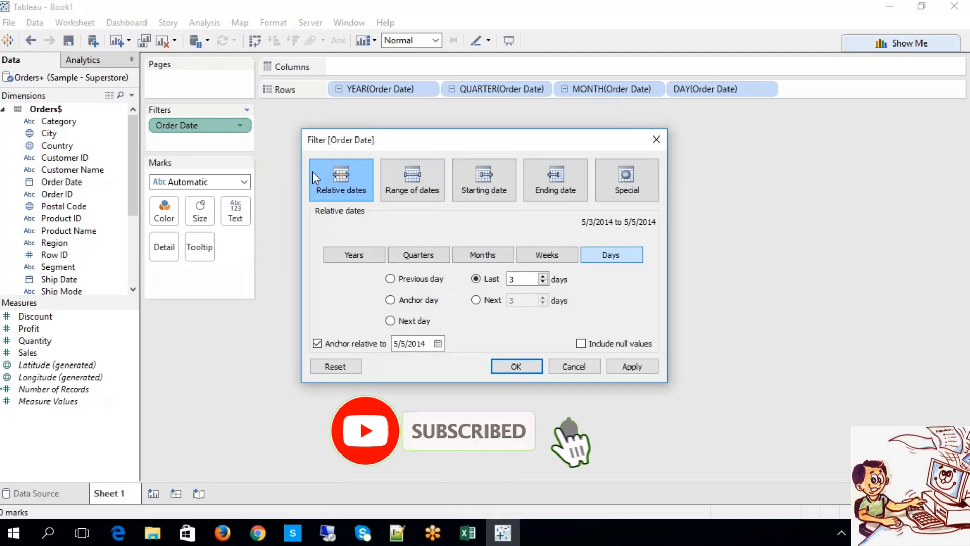
left_click(566, 367)
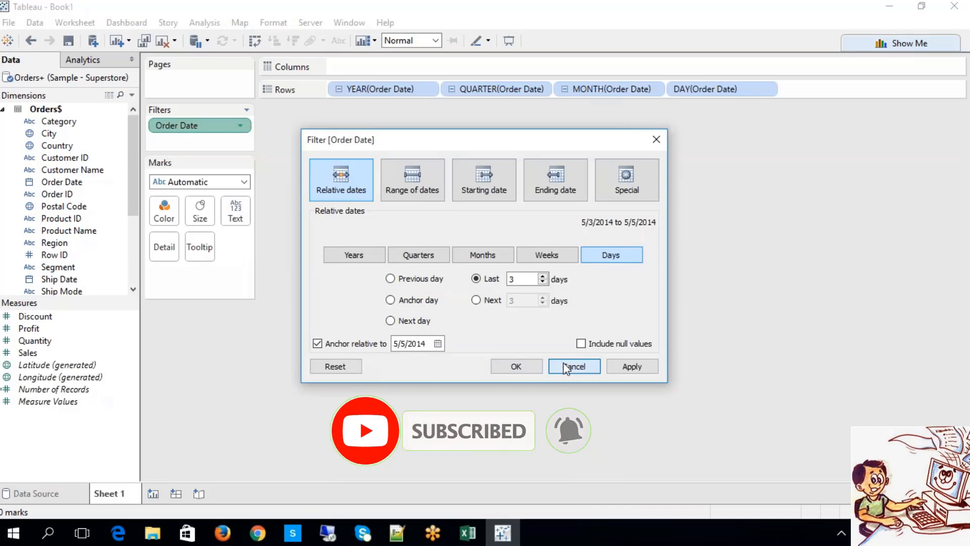
Remove the Order Date filter and the year, quarter, month and day Order Date fields from Rows
key("Delete")
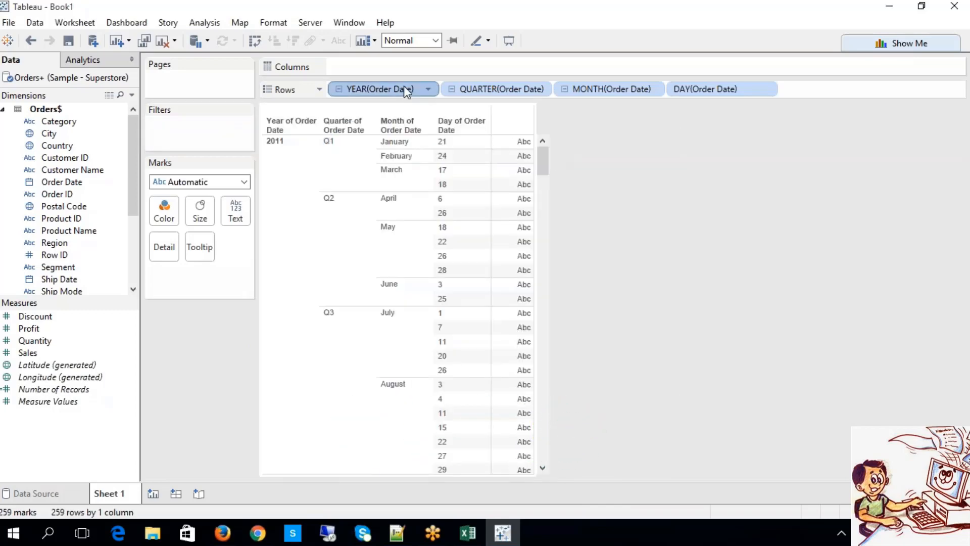
key("Delete")
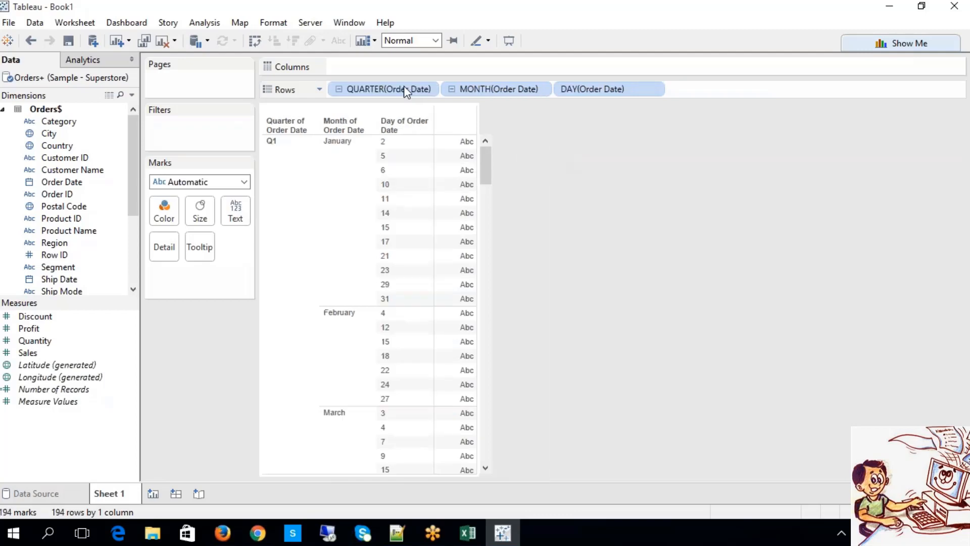
key("Delete")
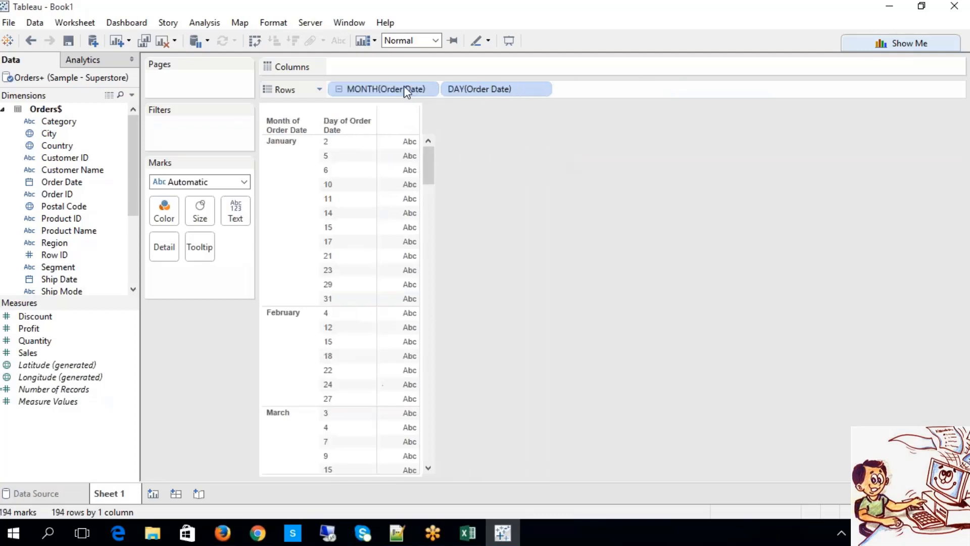
key("Delete")
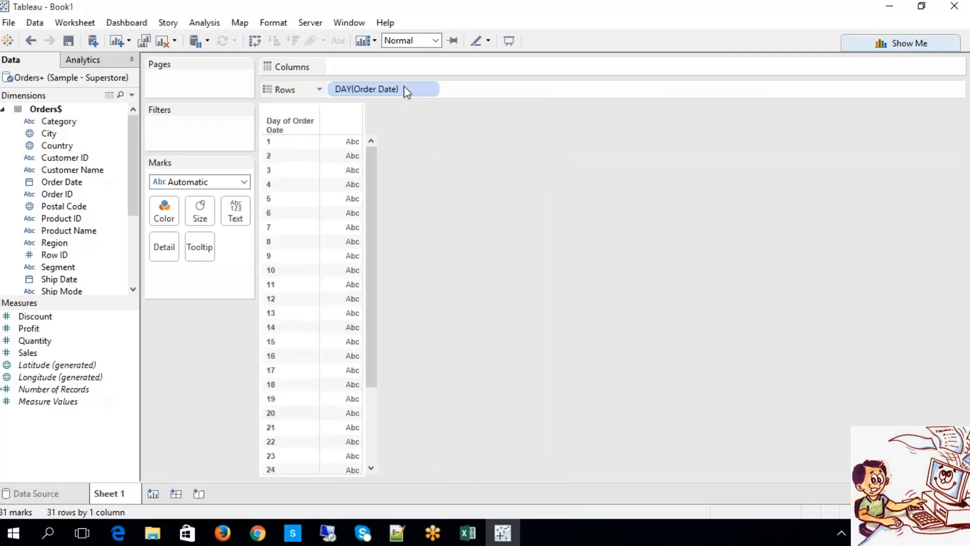
key("Delete")
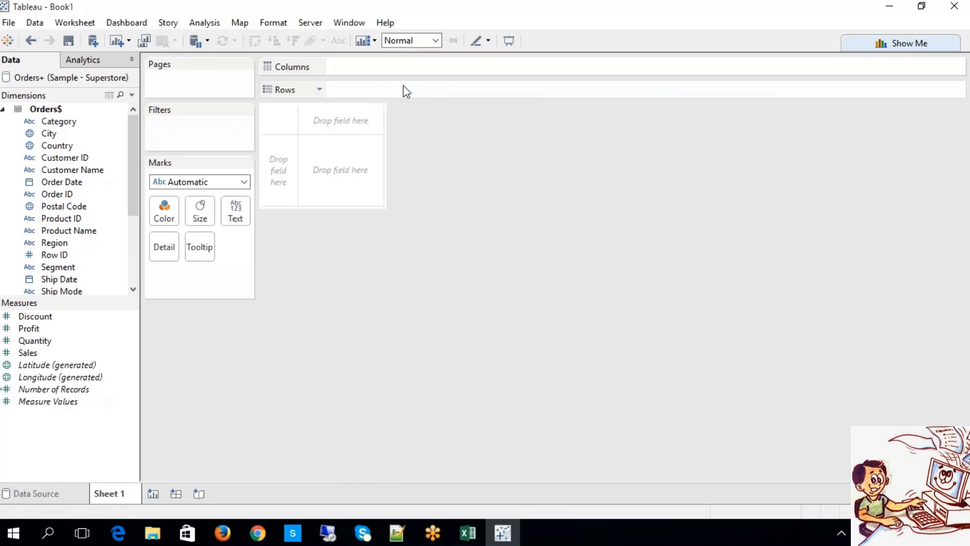
Change the data type of the Ship Date dimension to Date & time
right_click(67, 278)
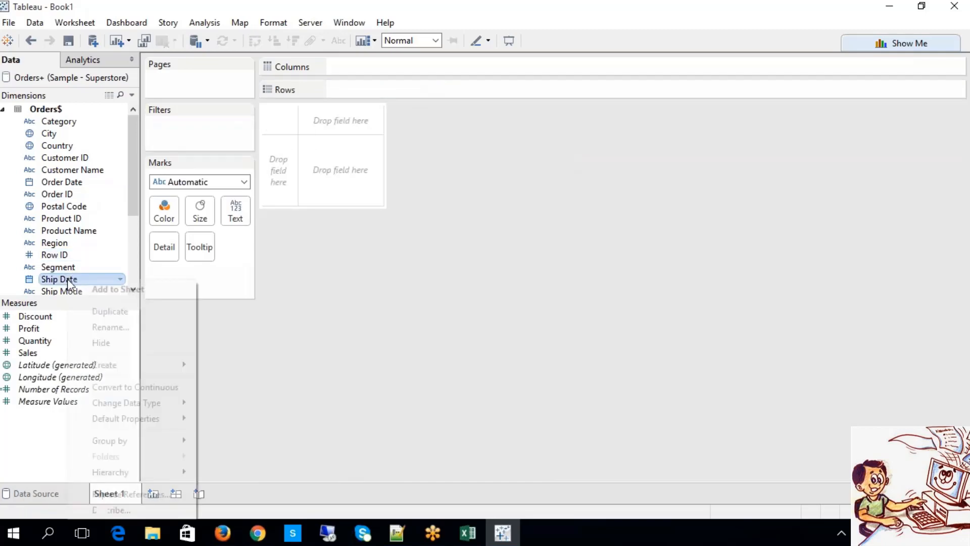
mouse_move(164, 399)
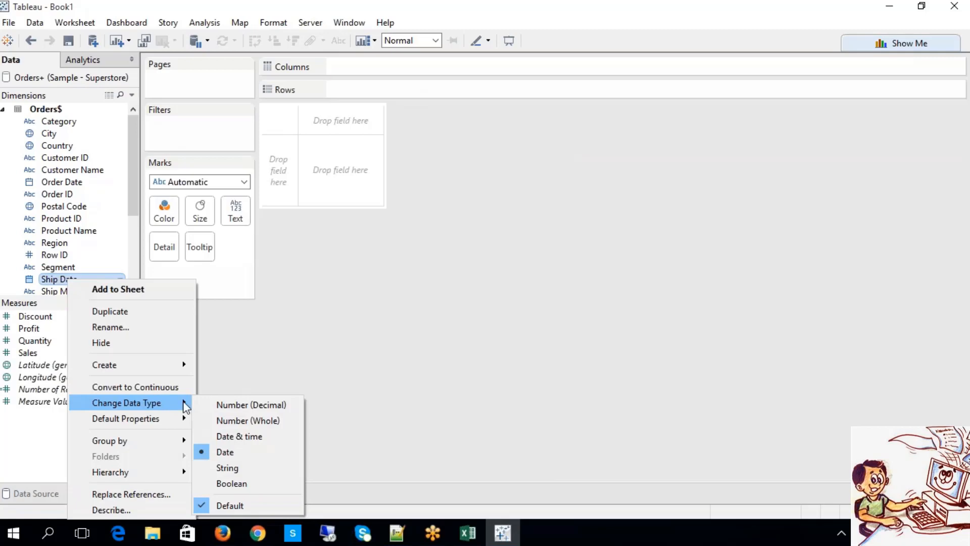
left_click(225, 435)
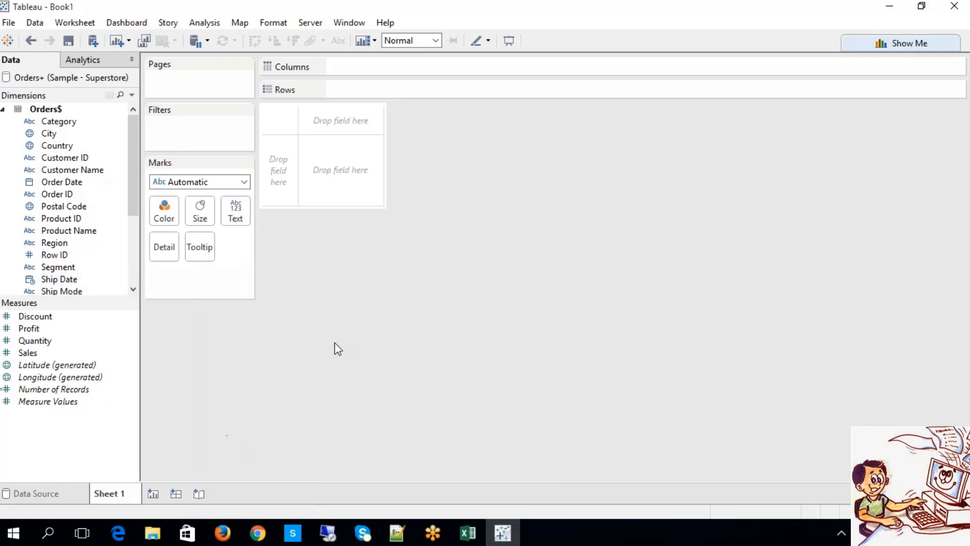
Switch to the Excel notes and highlight the Date Dimension options remark and the Date and Time Dimension entry in the filters list
left_click(468, 533)
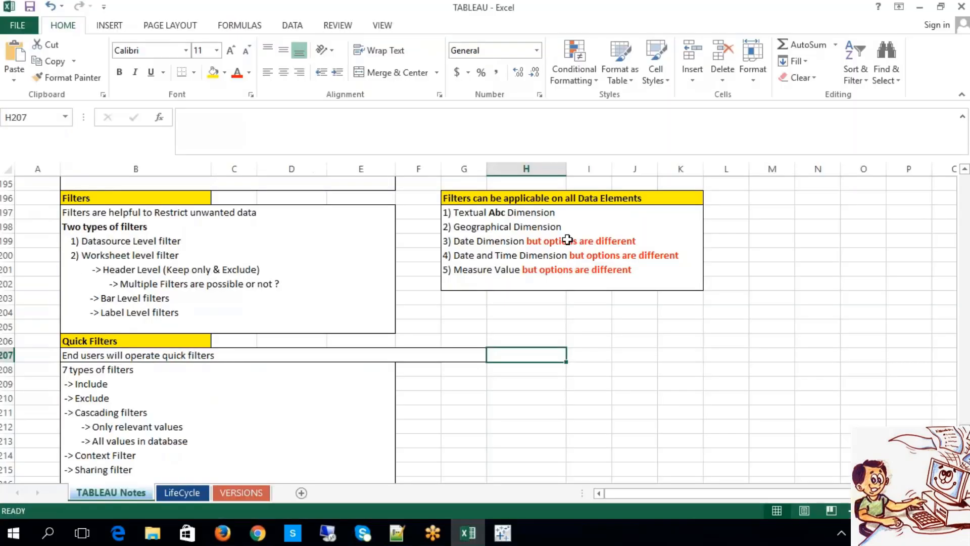
double_click(528, 241)
left_click_drag(527, 241, 651, 244)
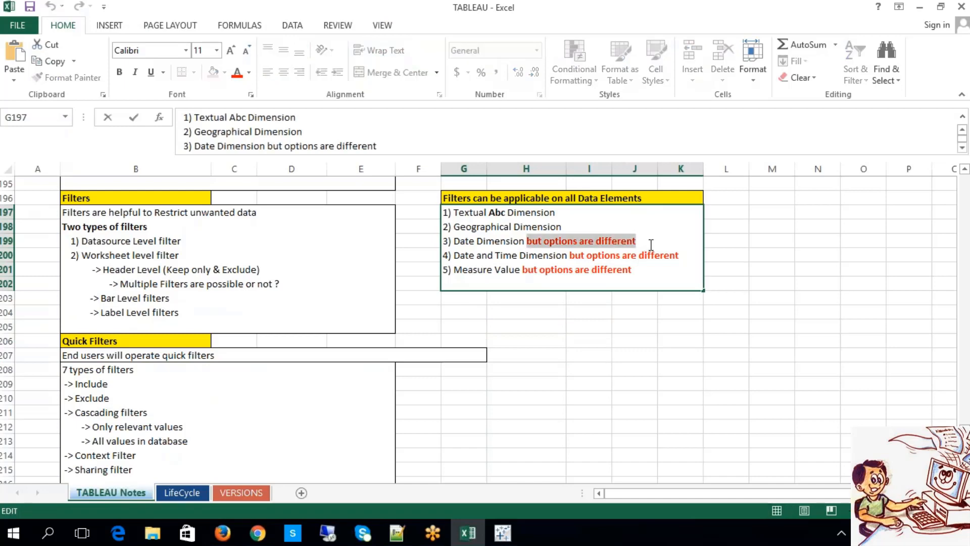
left_click(602, 353)
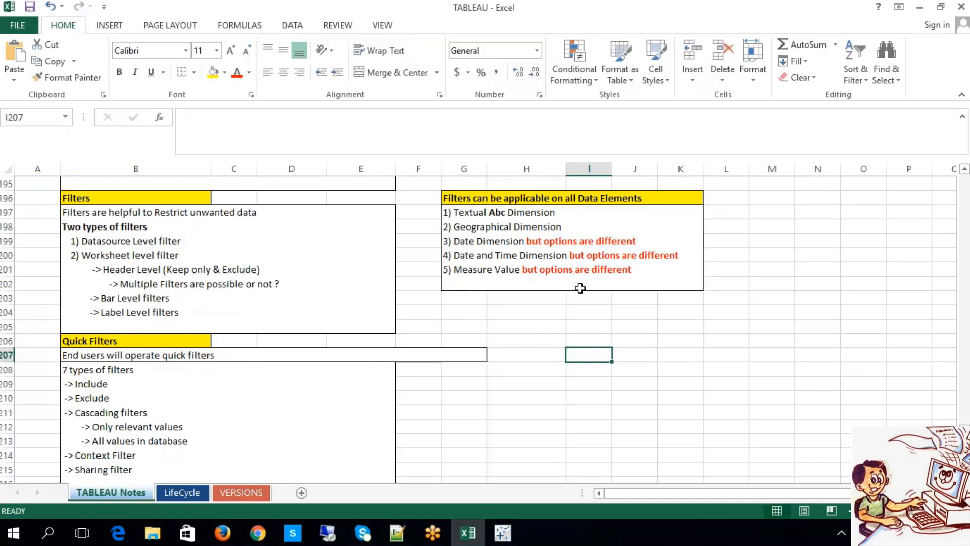
double_click(569, 256)
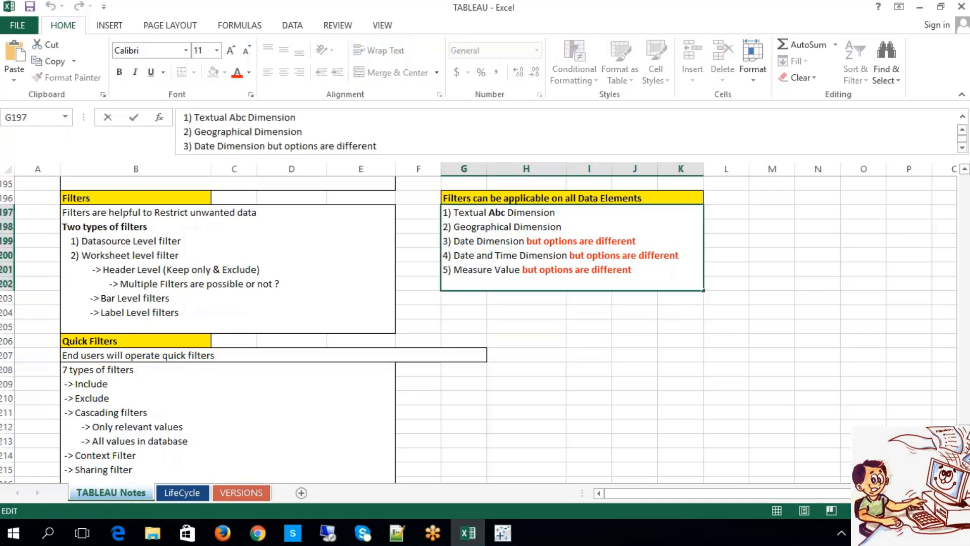
left_click_drag(569, 256, 451, 259)
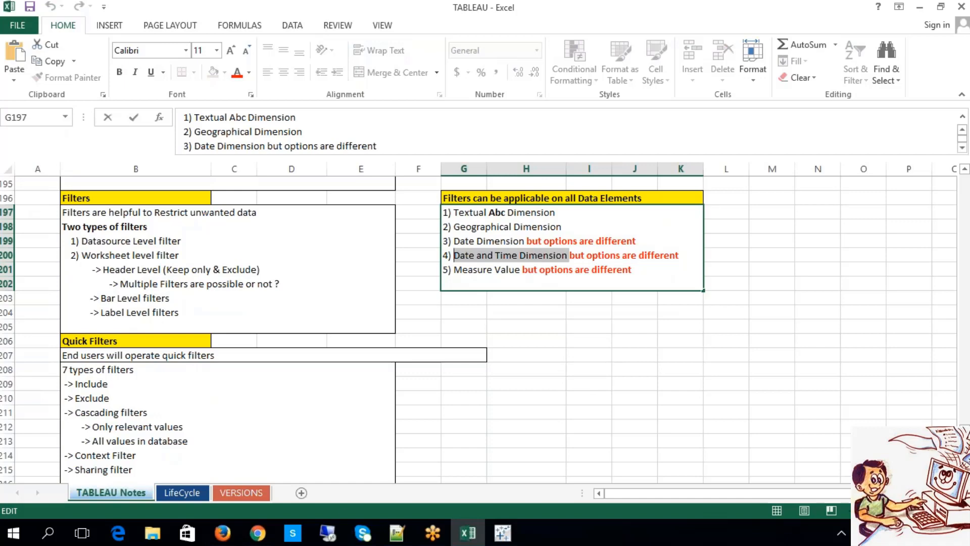
Switch back to Tableau, compare the Order Date and Ship Date fields, and place Ship Date by year on Rows
left_click(502, 532)
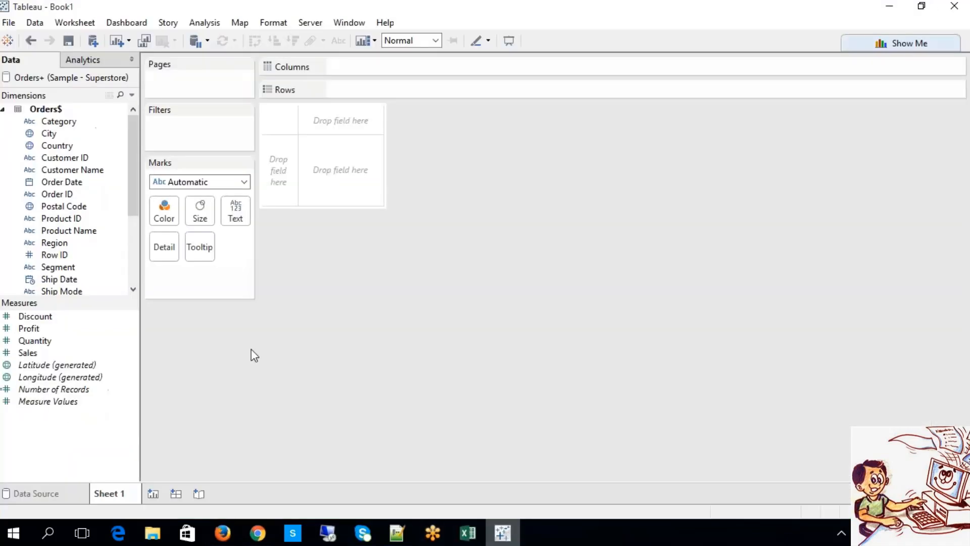
left_click(78, 281)
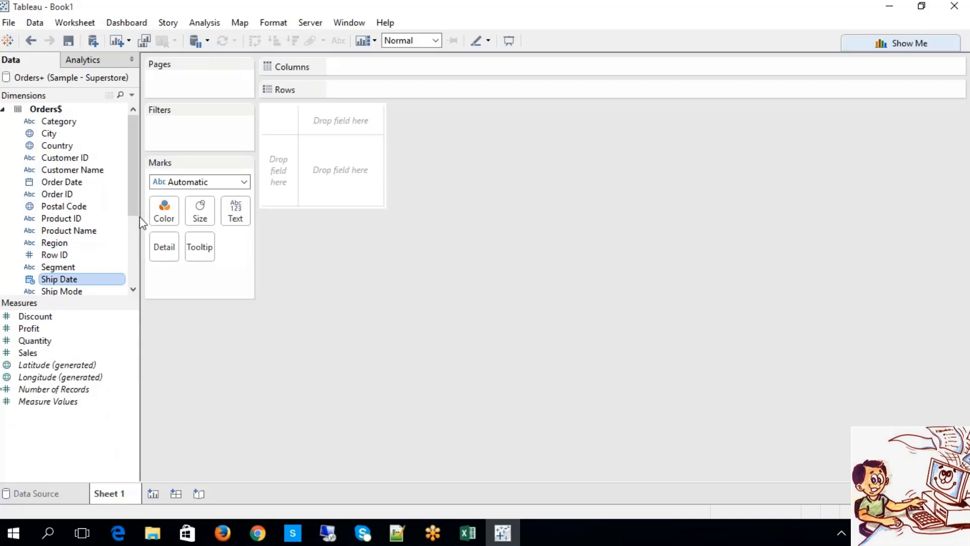
scroll(130, 227, "down", 1)
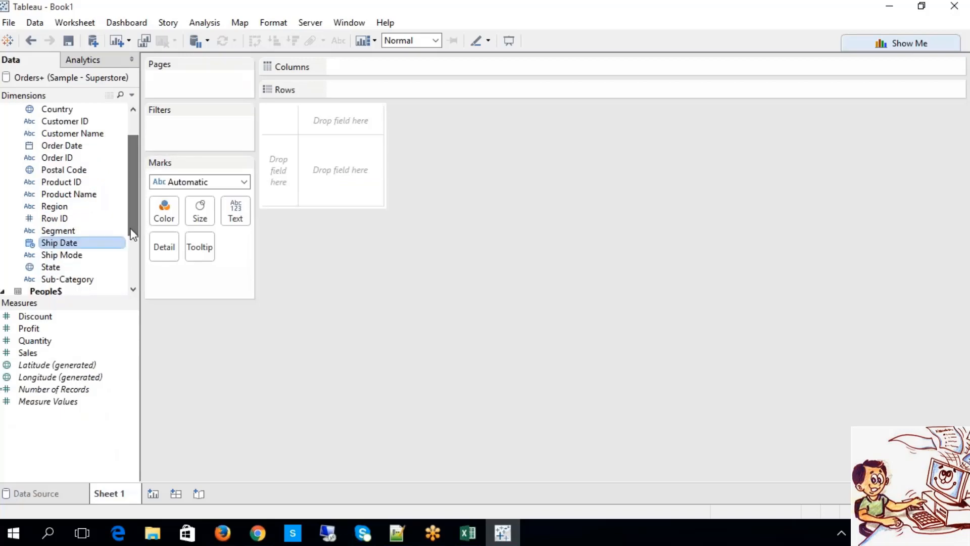
left_click(42, 146)
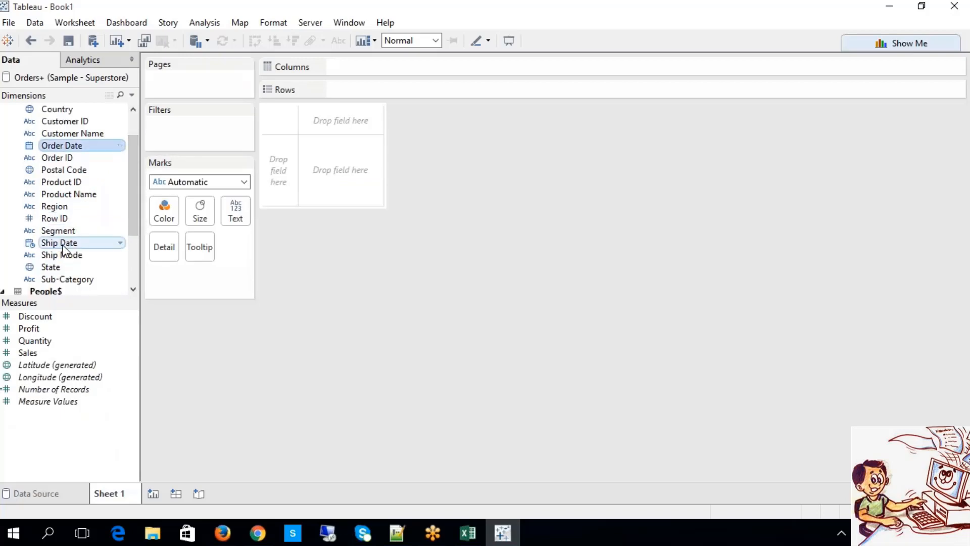
left_click(63, 247)
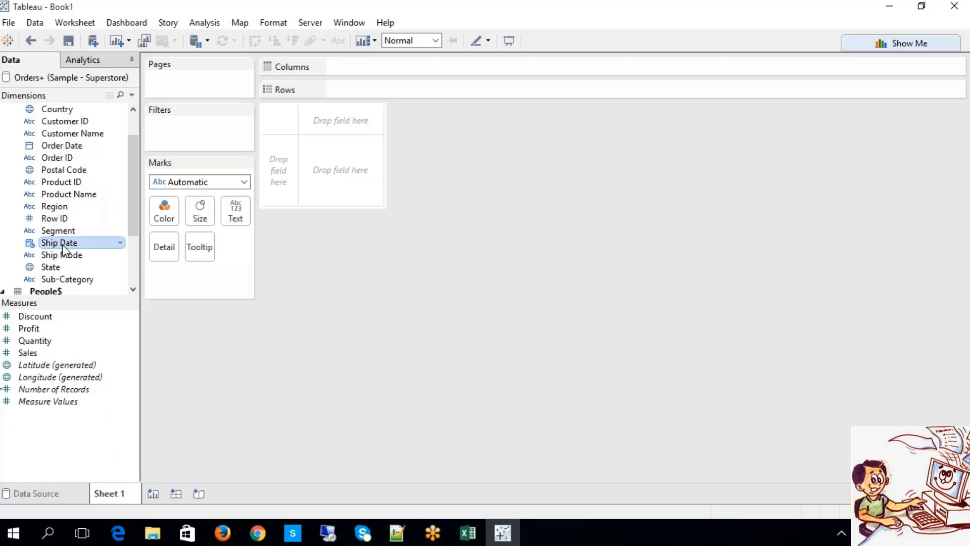
left_click_drag(64, 248, 298, 129)
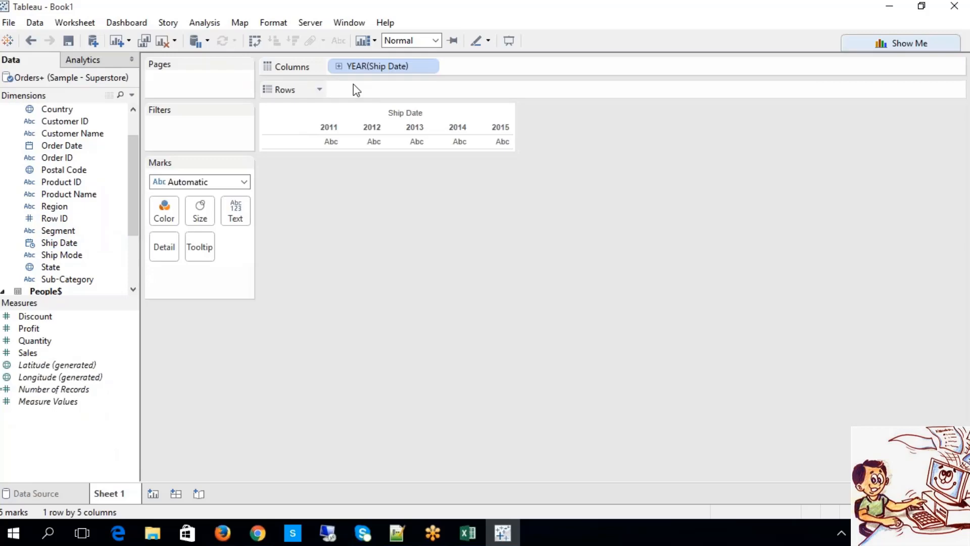
left_click_drag(356, 75, 356, 89)
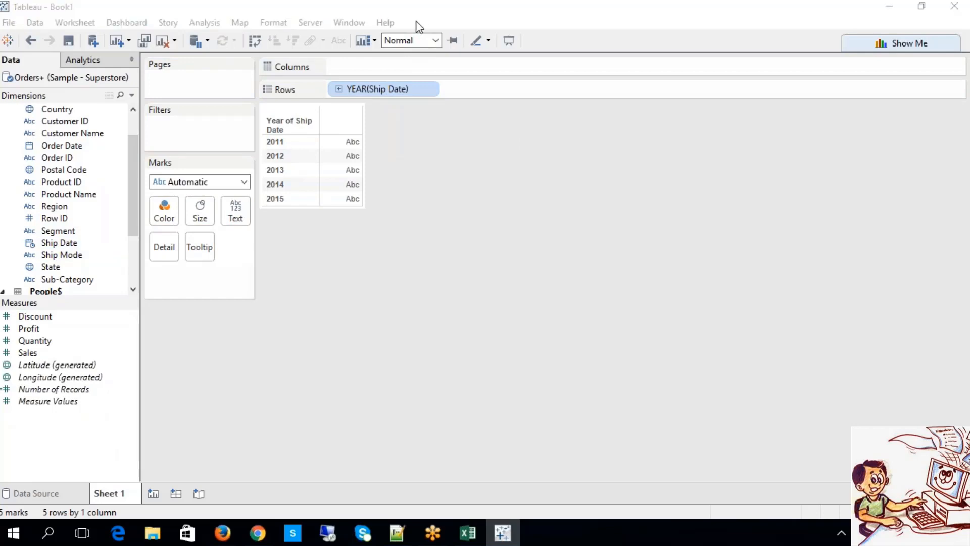
Start a filter on Ship Date and go through its date part choices from Years to Weekdays, including Hours, Minutes and Seconds
left_click_drag(65, 243, 196, 134)
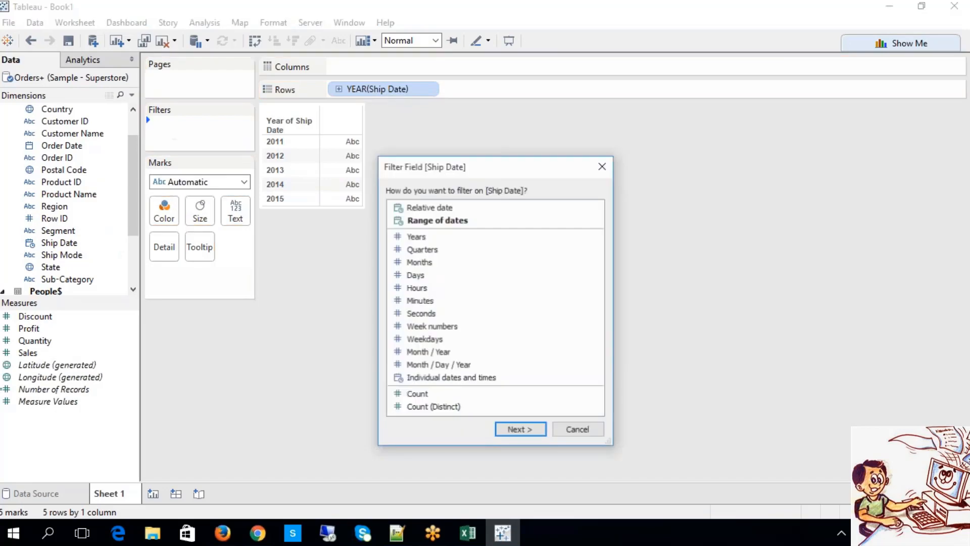
left_click(438, 240)
left_click(437, 248)
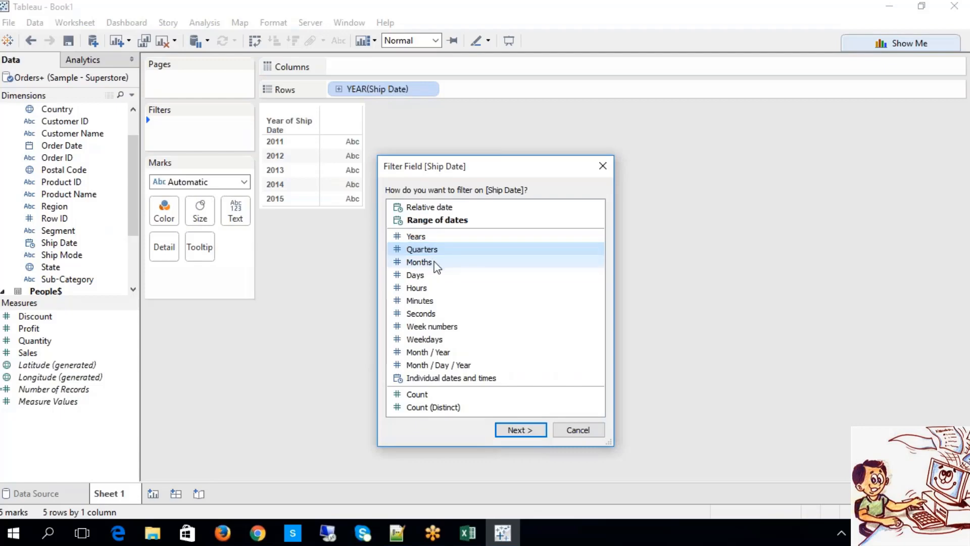
left_click(436, 262)
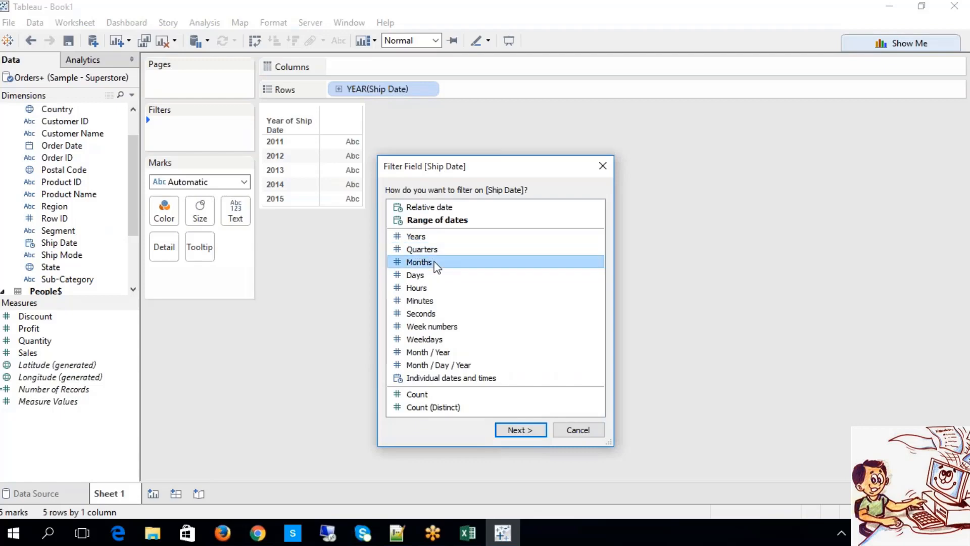
left_click(435, 289)
left_click(436, 301)
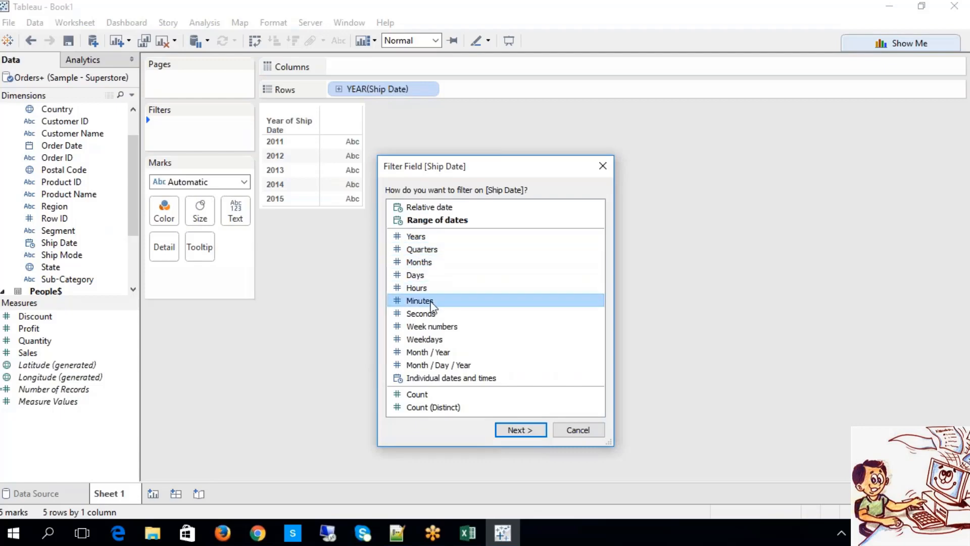
left_click(436, 315)
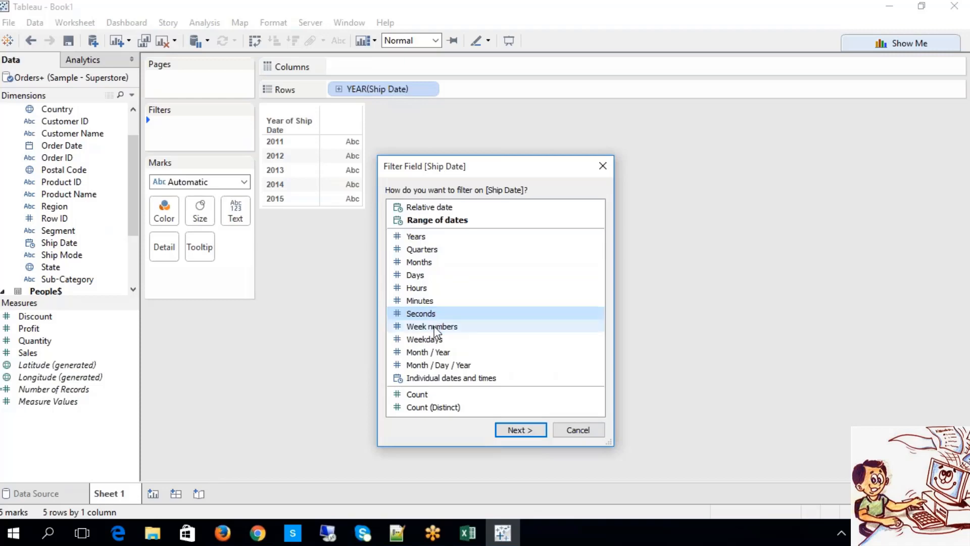
left_click(436, 328)
left_click(434, 341)
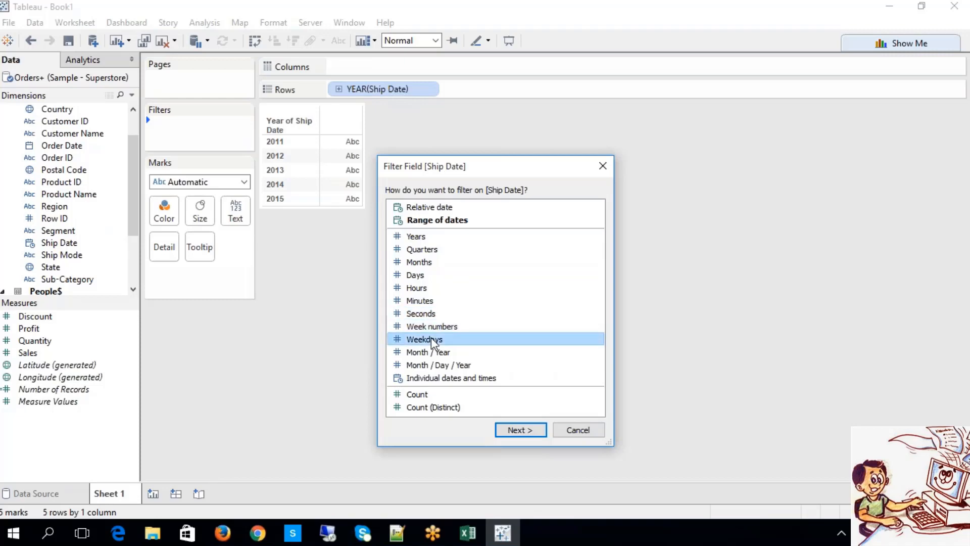
Examine the Ship Date filter's value list for individual dates and times, and cancel it
left_click(452, 378)
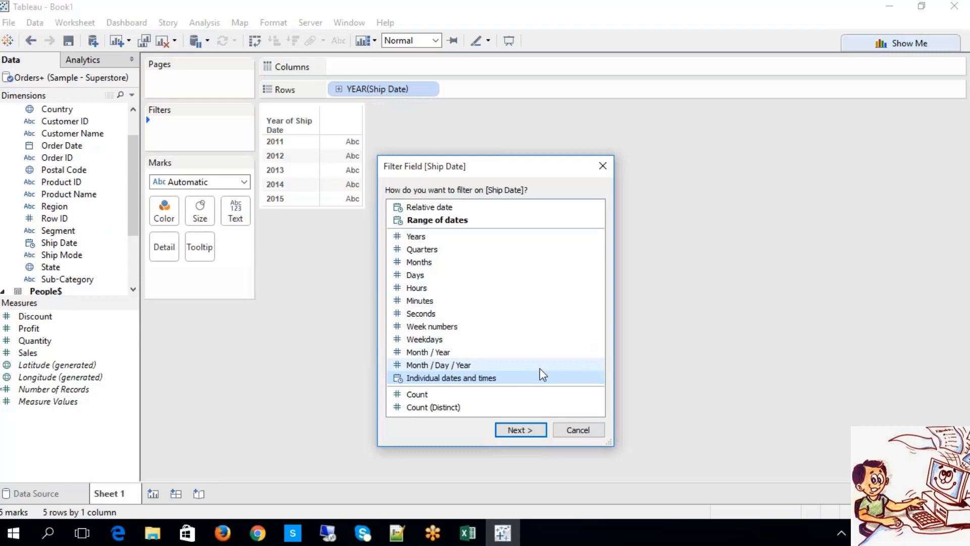
left_click(519, 429)
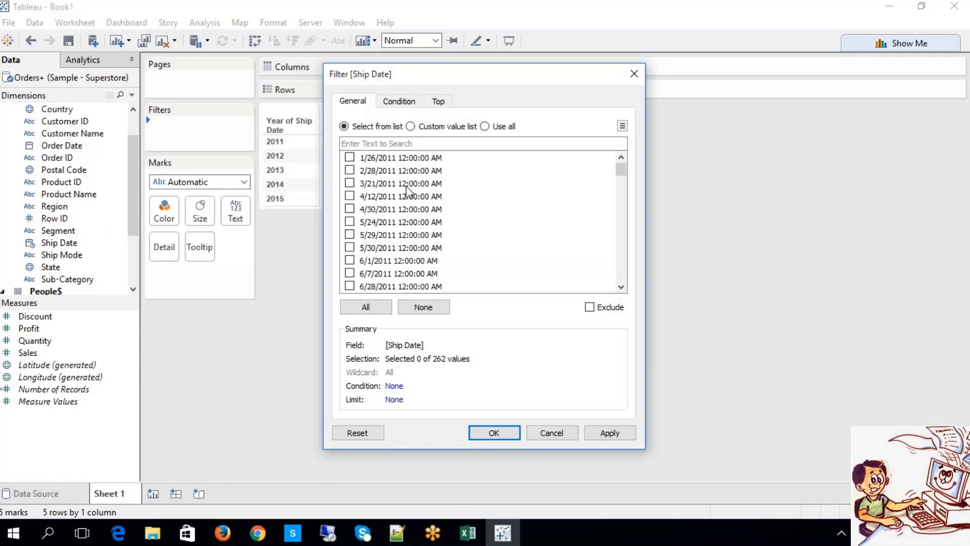
left_click(551, 434)
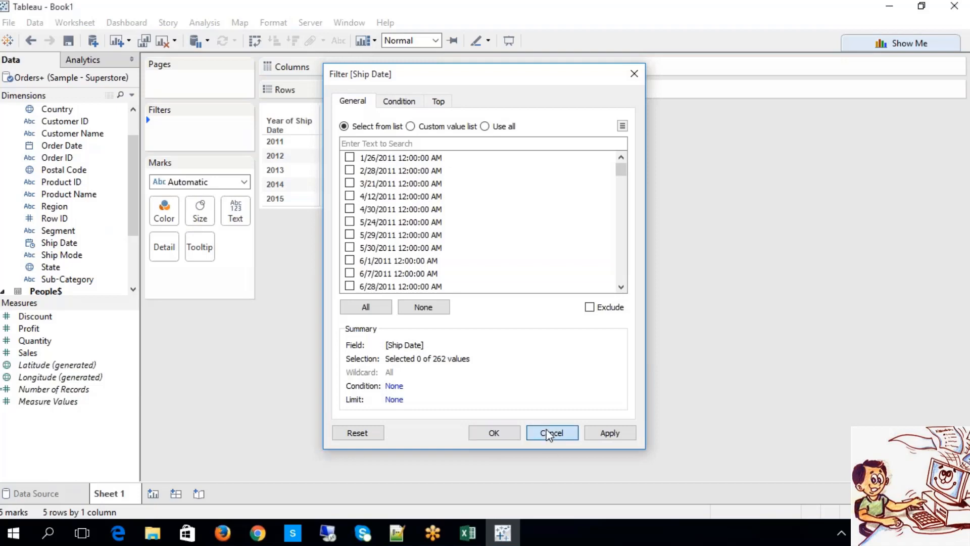
Start a filter on Ship Date by Hours, view its value list, and cancel it
left_click_drag(73, 242, 172, 124)
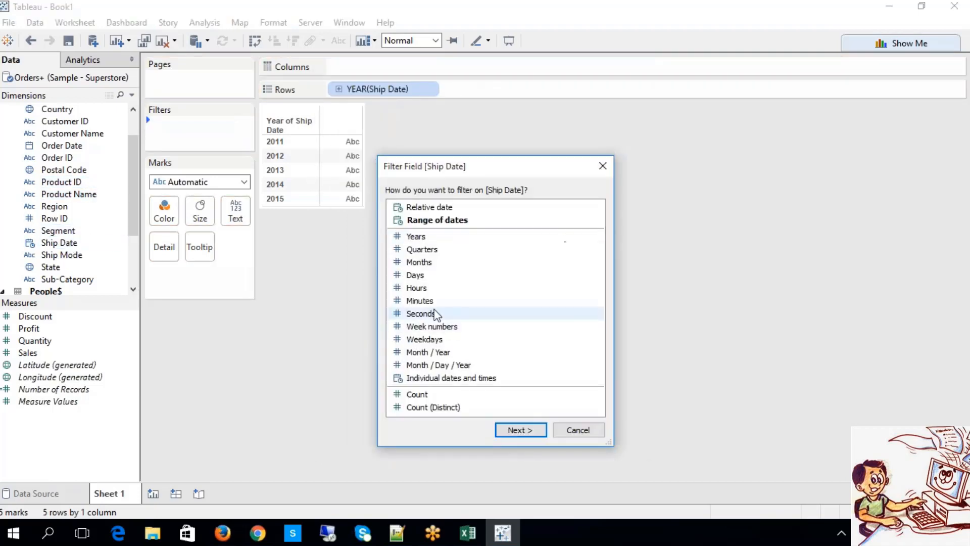
left_click(423, 276)
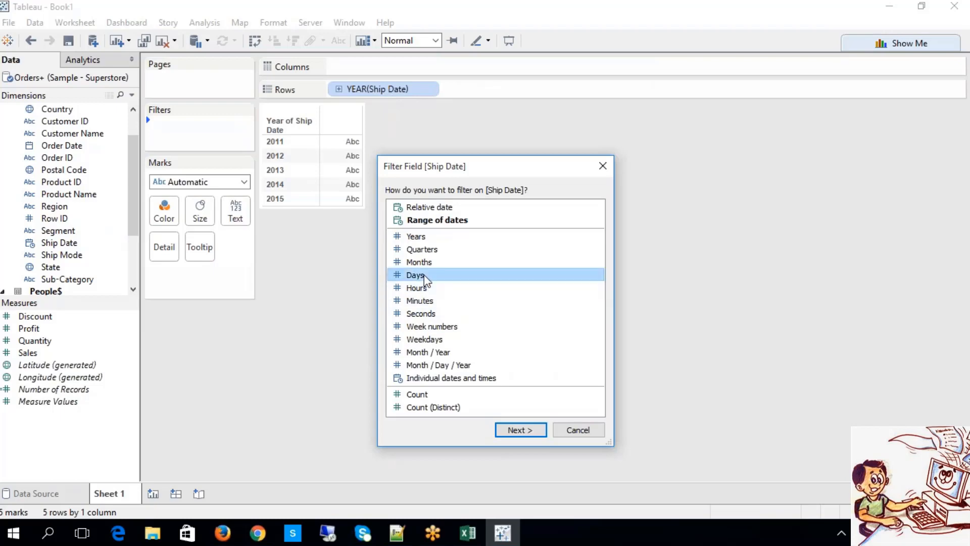
left_click(427, 289)
left_click(512, 430)
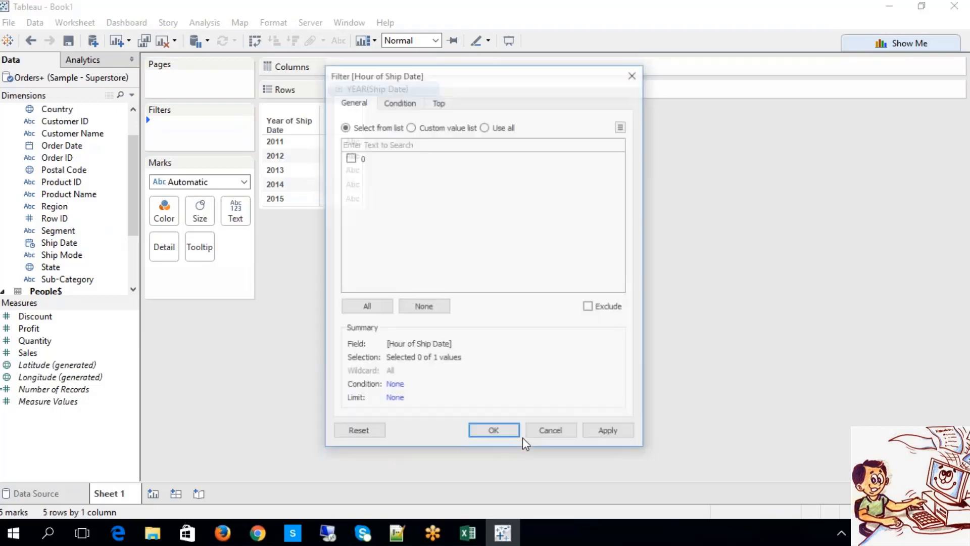
left_click(549, 433)
Start a range-of-dates filter on Ship Date, go through the Relative dates, Range of dates, Starting date, Ending date and Special options, and cancel it
mouse_move(59, 243)
left_mouse_down()
mouse_move(106, 226)
mouse_move(214, 116)
mouse_move(184, 125)
left_mouse_up()
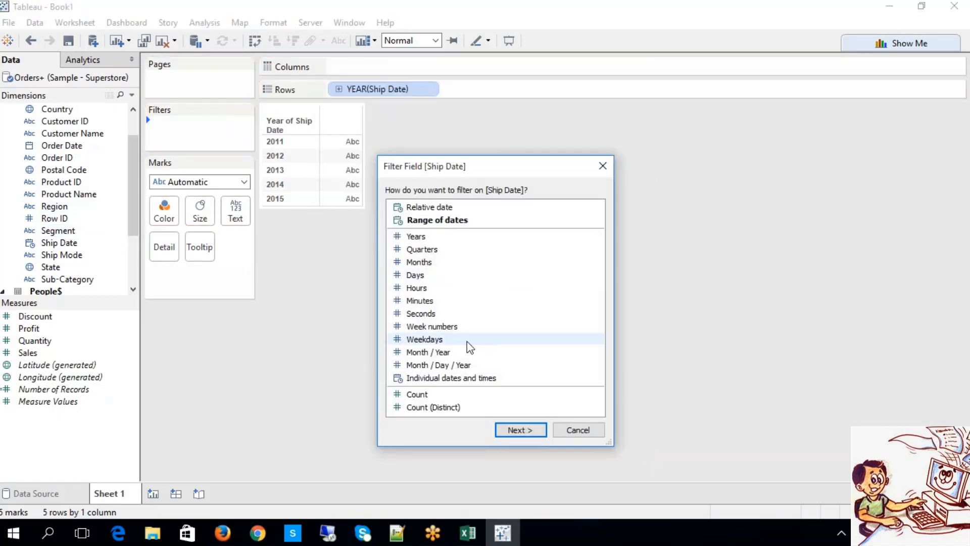
left_click(460, 382)
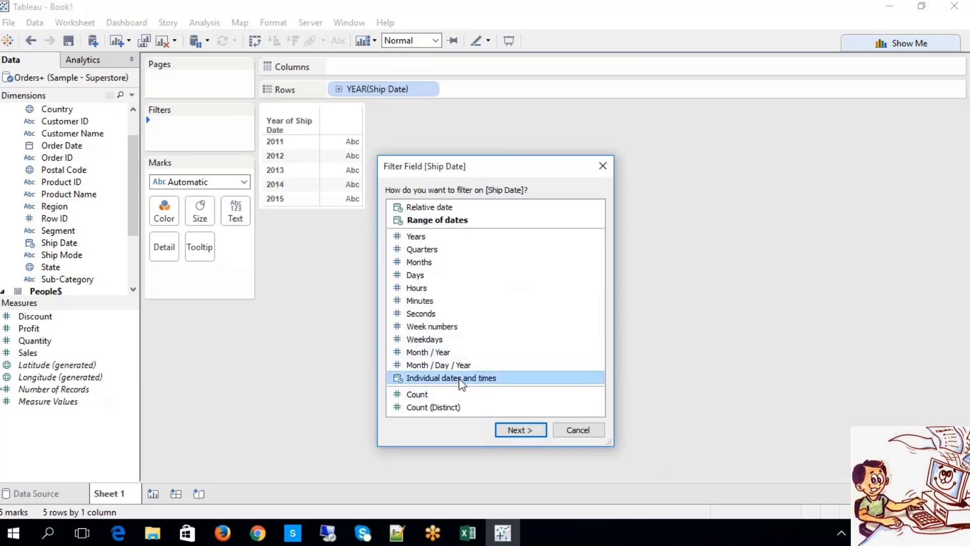
left_click(438, 224)
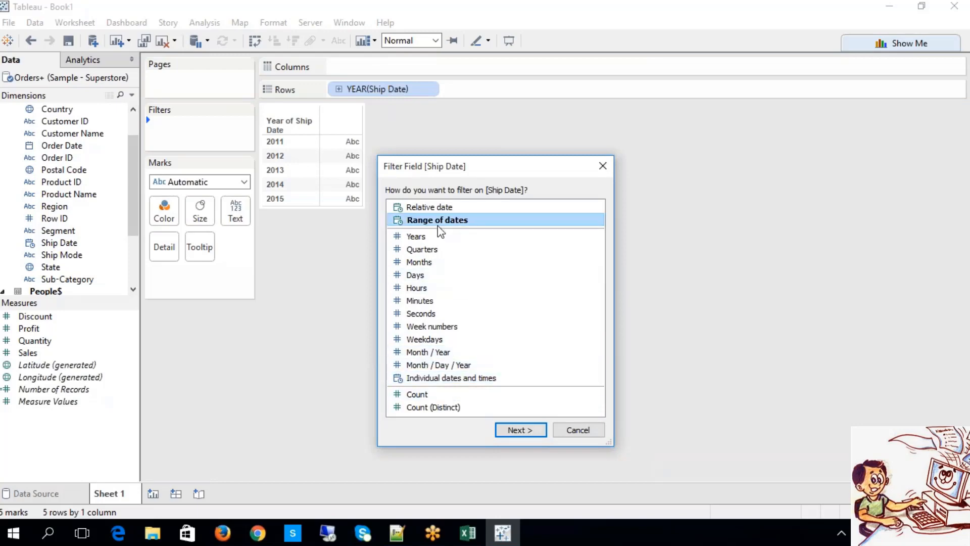
left_click(523, 430)
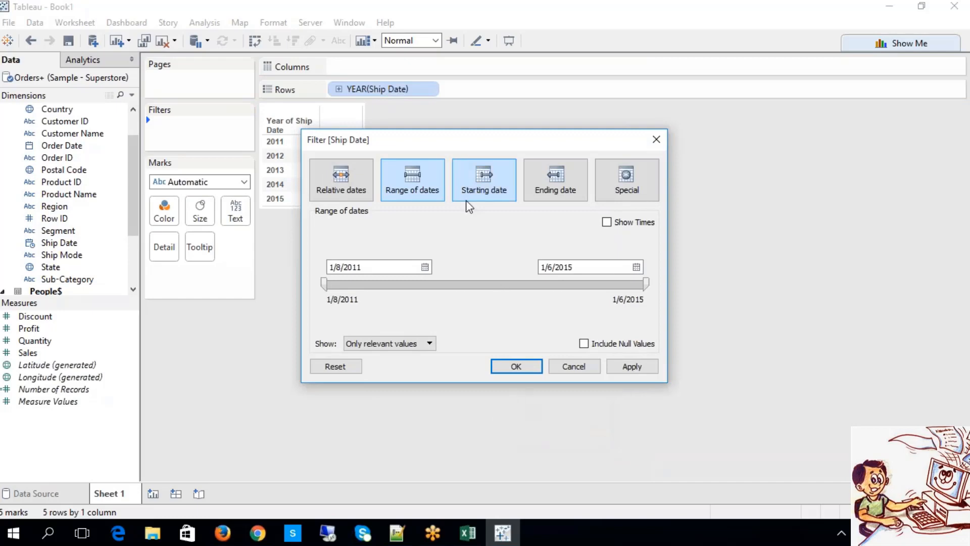
left_click(349, 185)
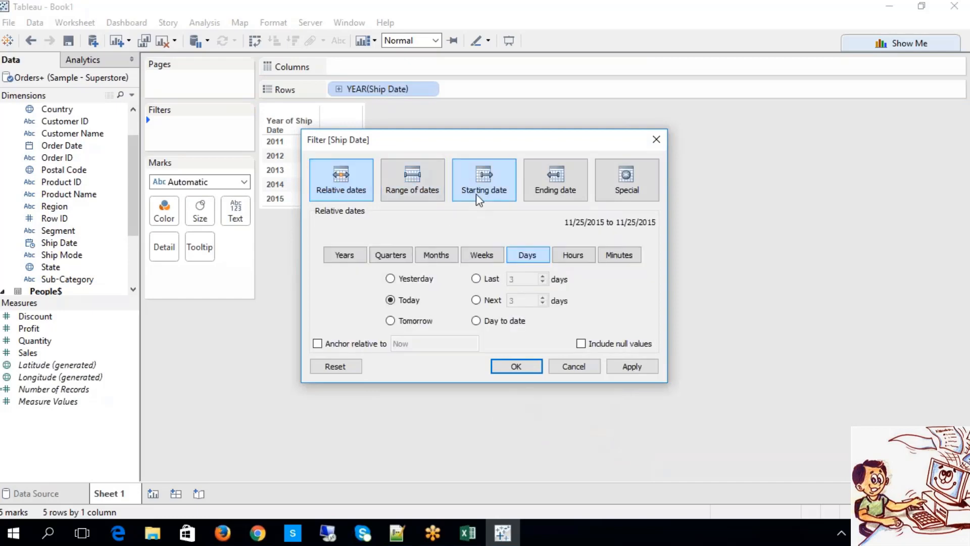
left_click(425, 182)
left_click(469, 182)
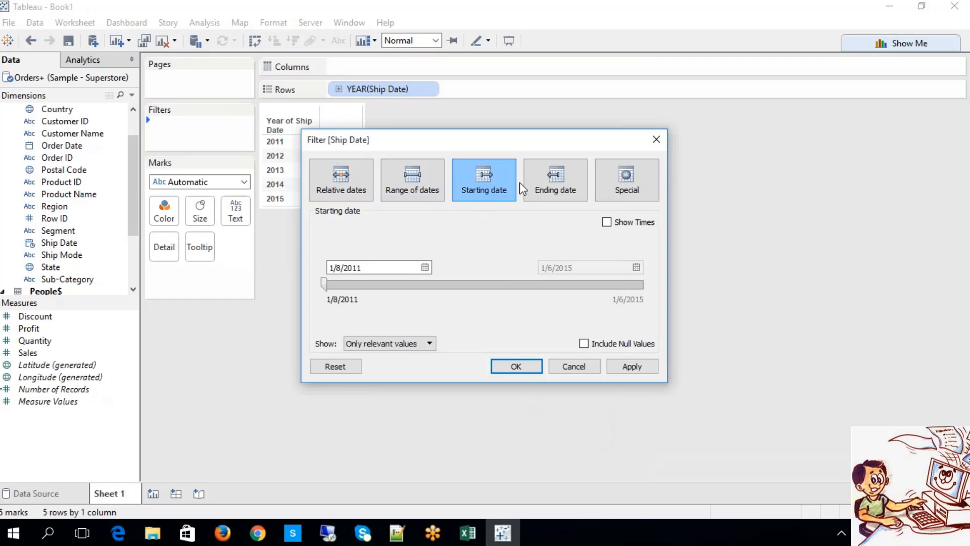
left_click(579, 185)
left_click(629, 181)
left_click(356, 171)
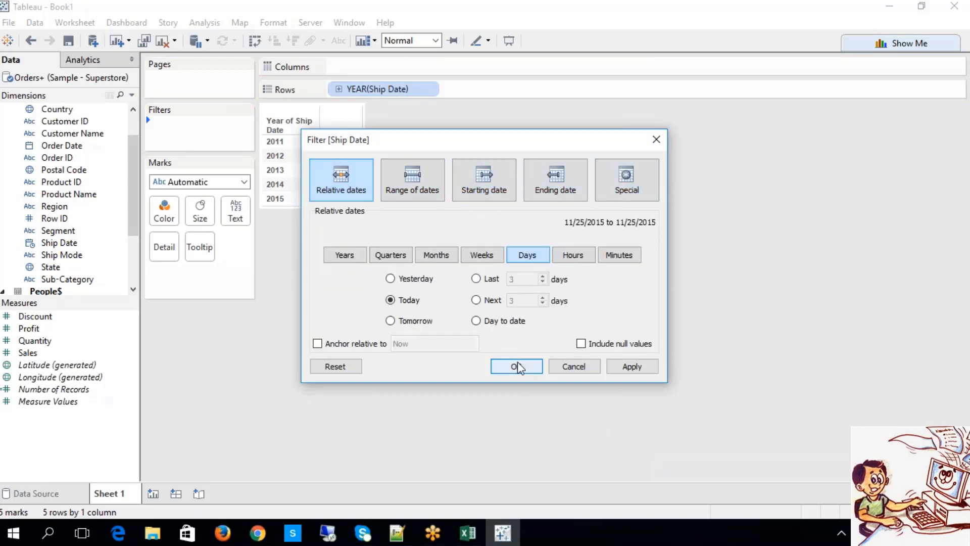
left_click(571, 367)
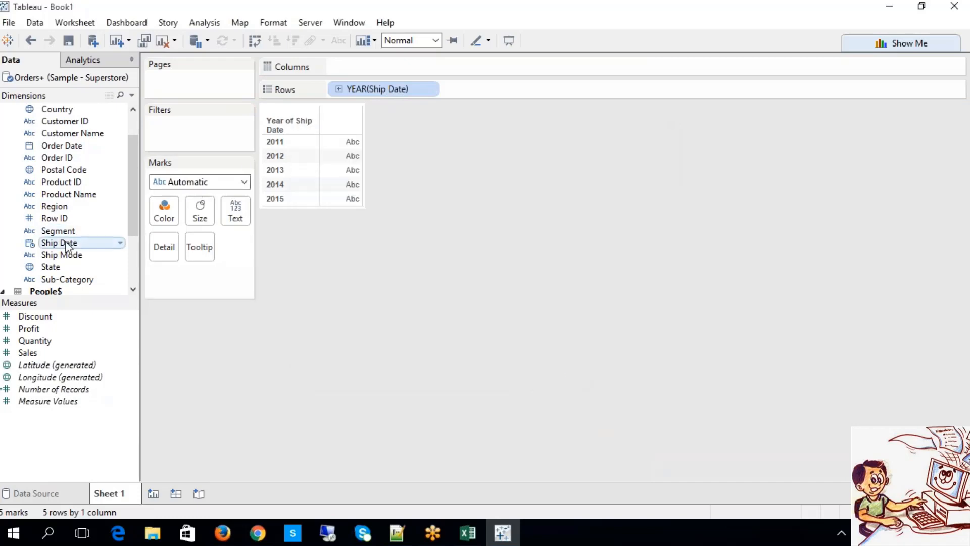
Start a relative date filter on Ship Date, review its options, and cancel it
left_click_drag(67, 245, 196, 123)
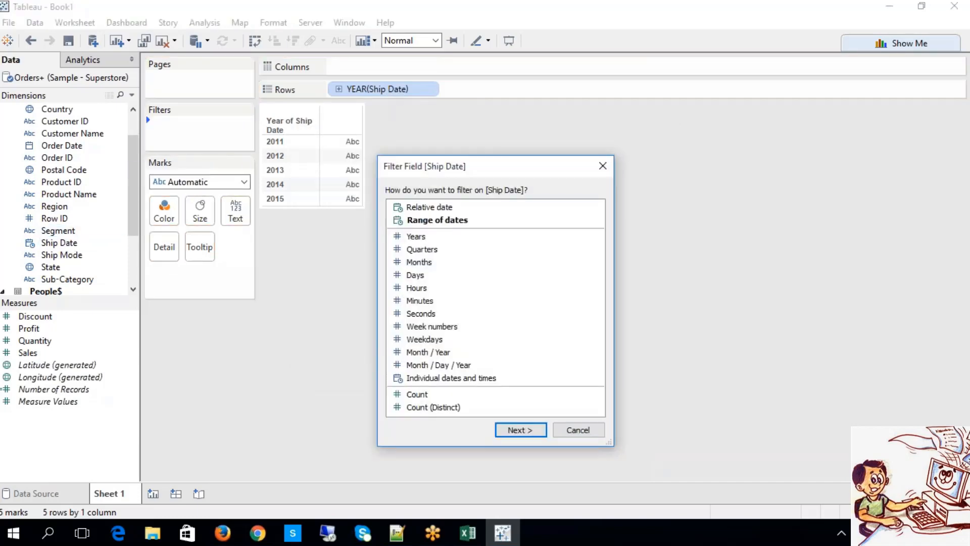
left_click(441, 206)
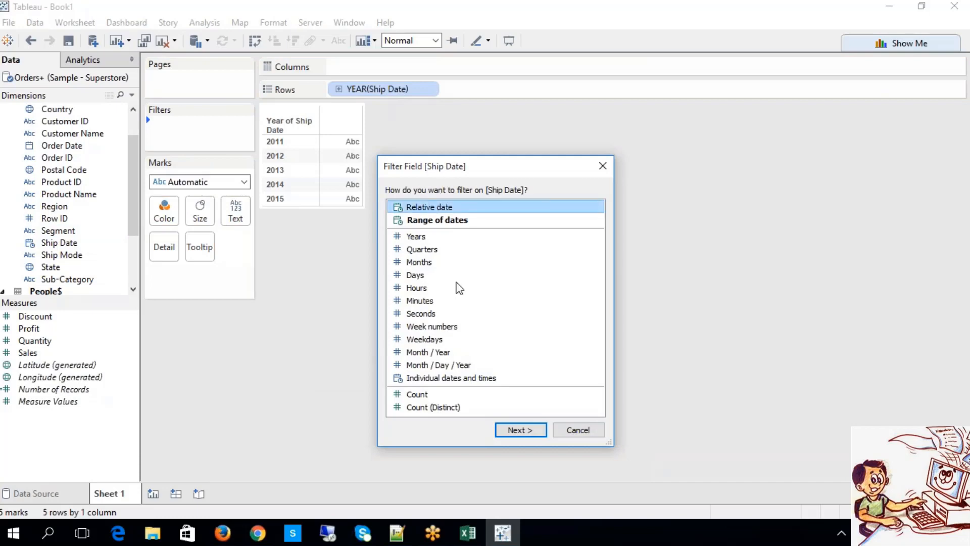
left_click(528, 437)
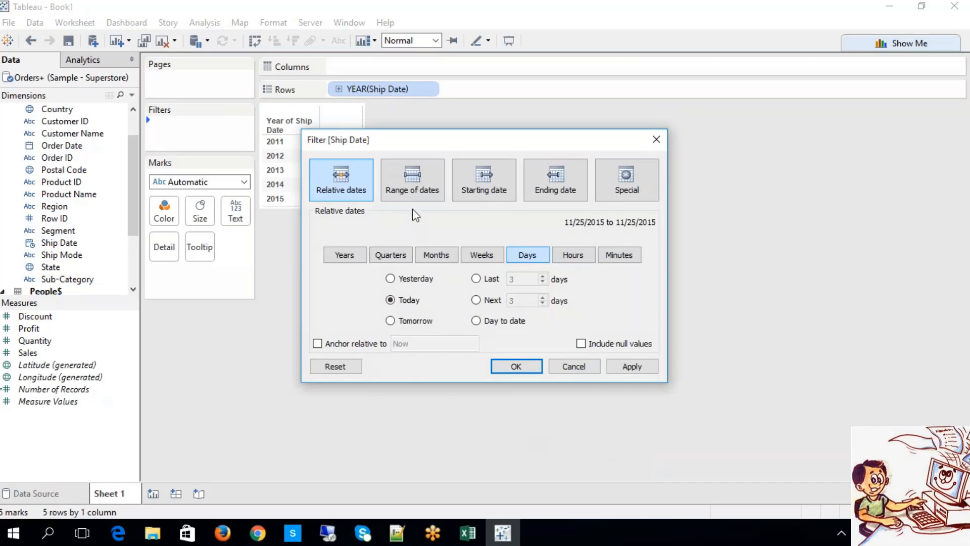
left_click(432, 189)
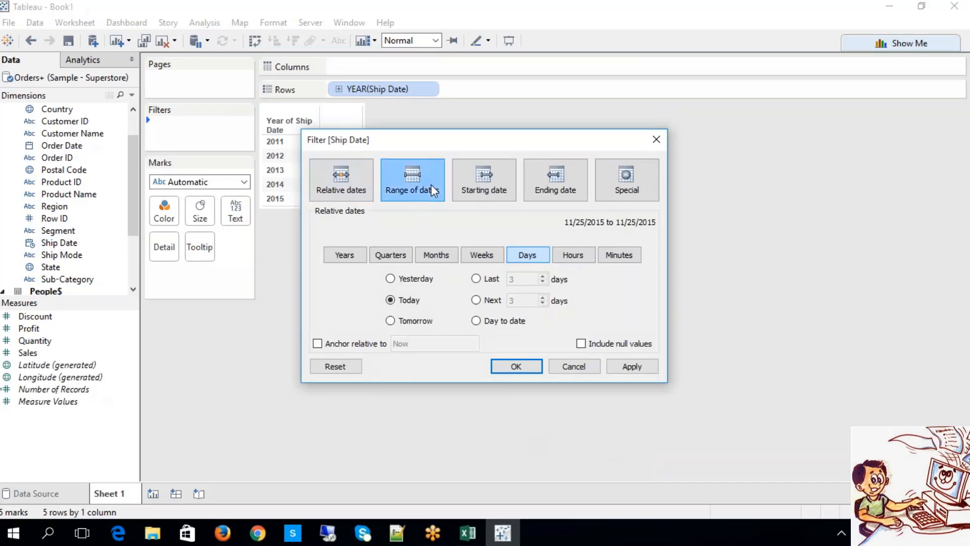
left_click(572, 367)
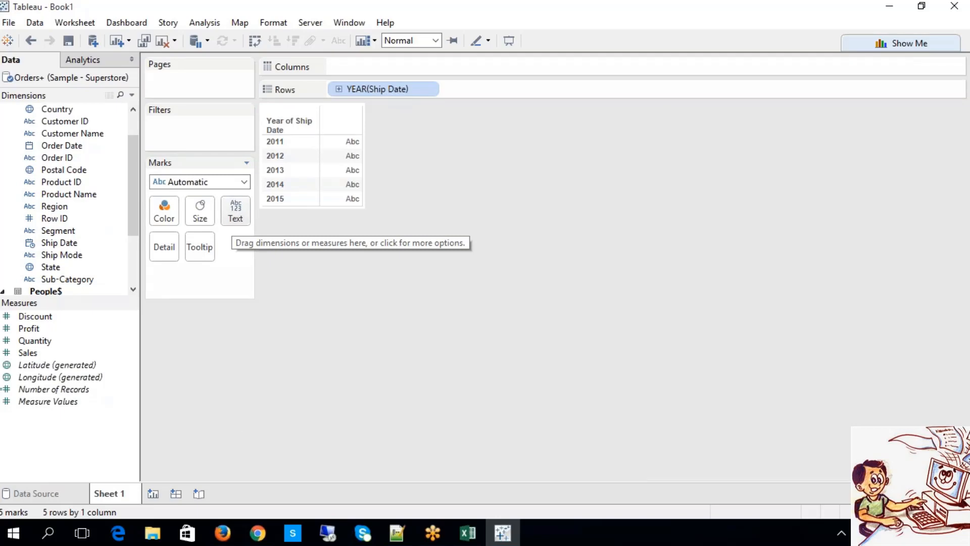
Switch to the Excel notes and highlight the Measure Value entry in the list of filterable data elements
left_click(464, 535)
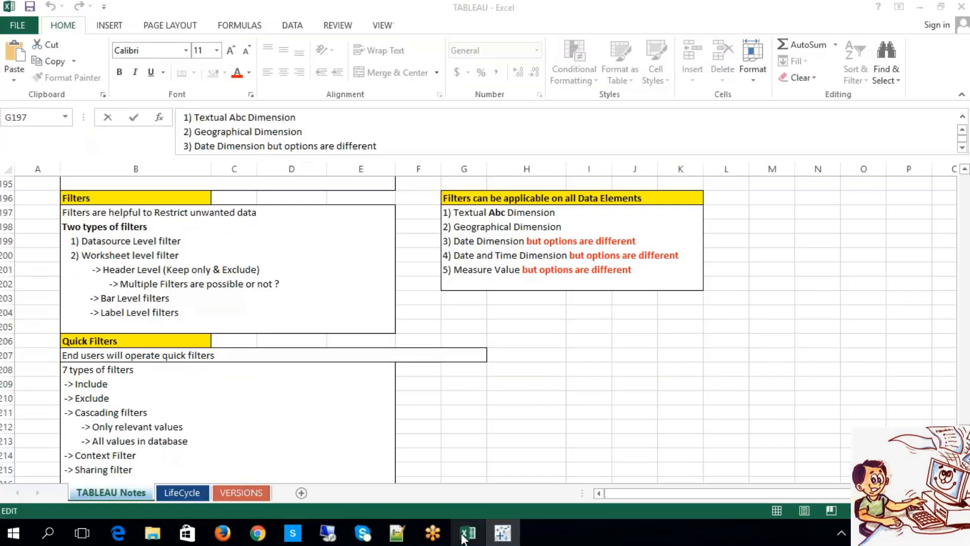
left_click(463, 272)
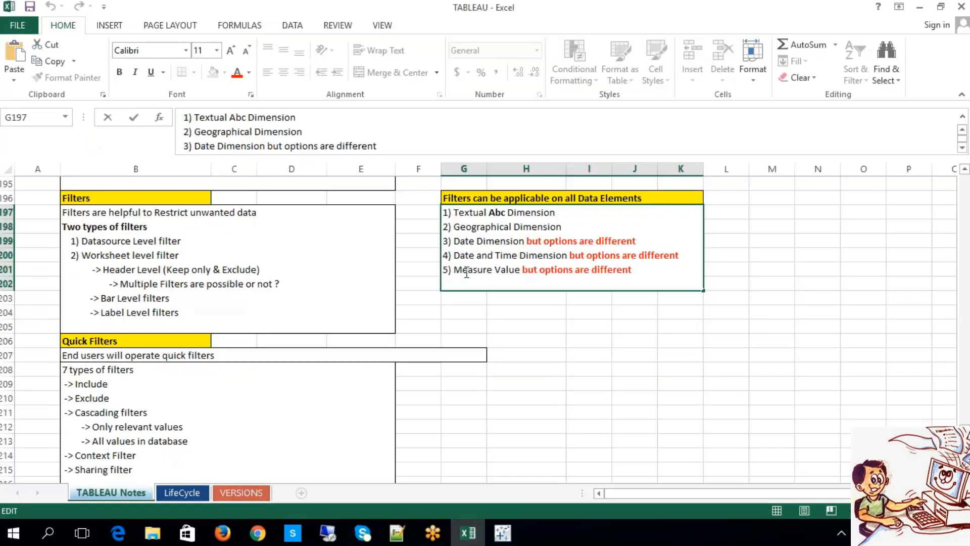
left_click_drag(454, 271, 522, 272)
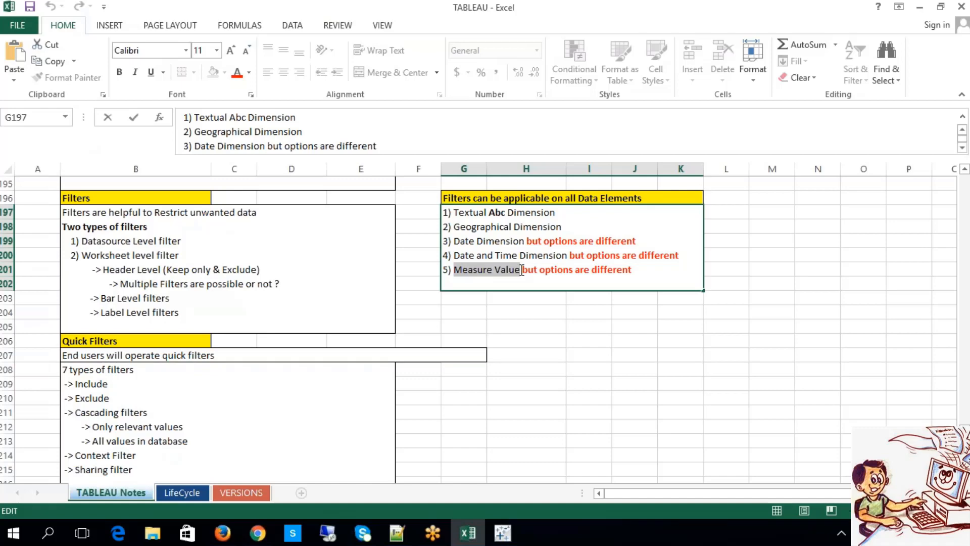
left_click(527, 318)
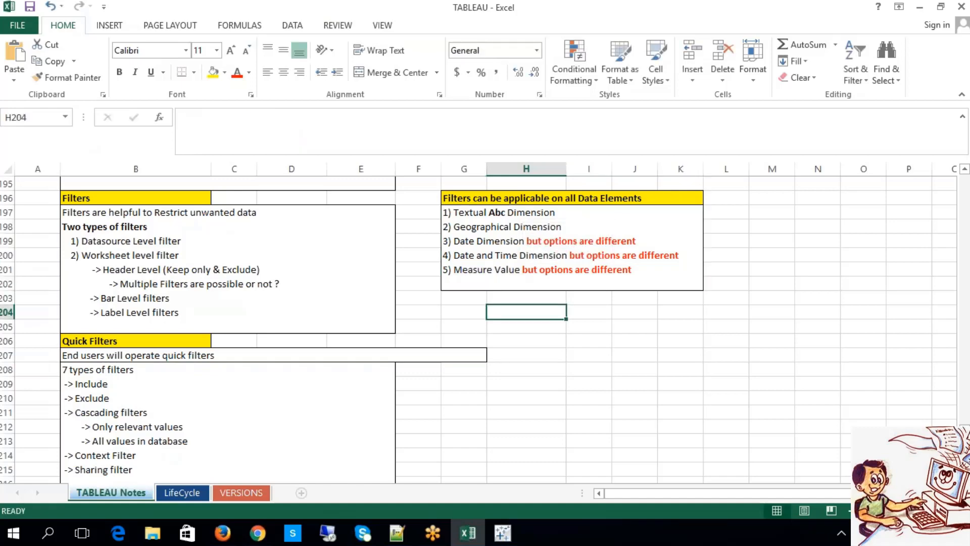
Switch back to Tableau and replace the Ship Date view with a bar chart of Sales on Columns by Region on Rows
left_click(503, 533)
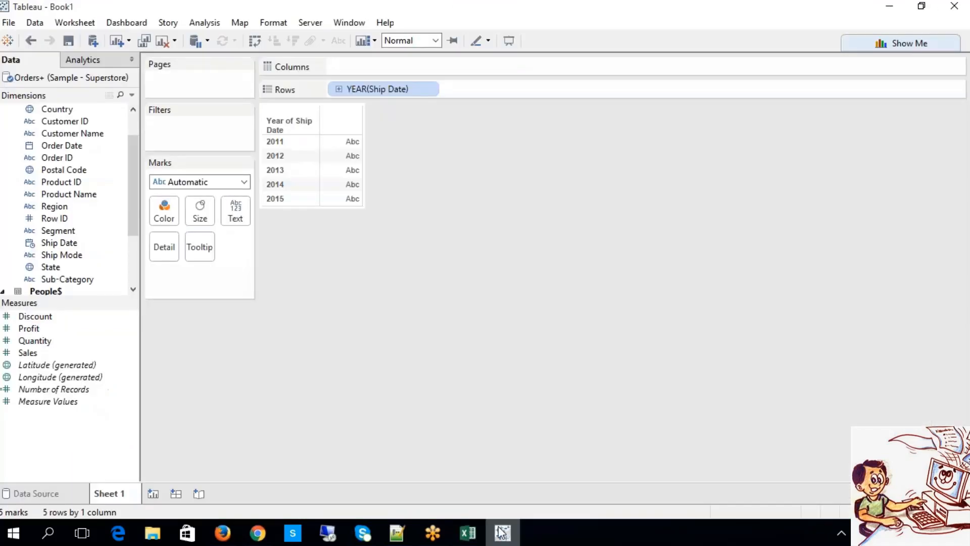
key("Delete")
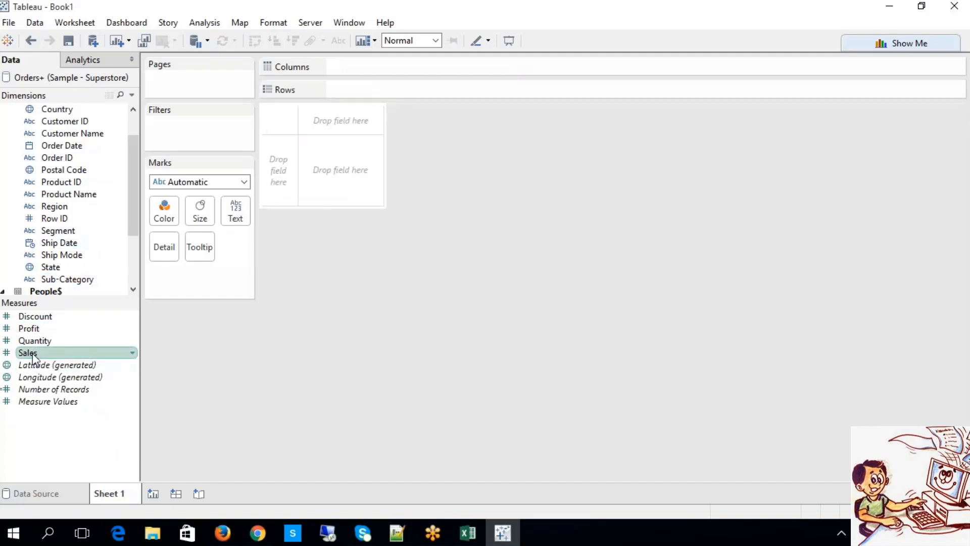
left_click_drag(33, 353, 338, 67)
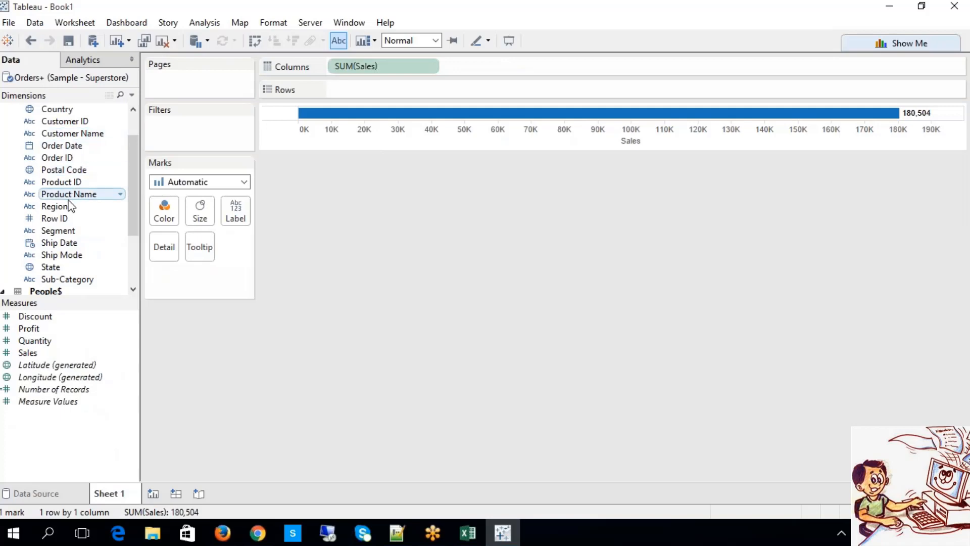
left_click_drag(80, 205, 344, 89)
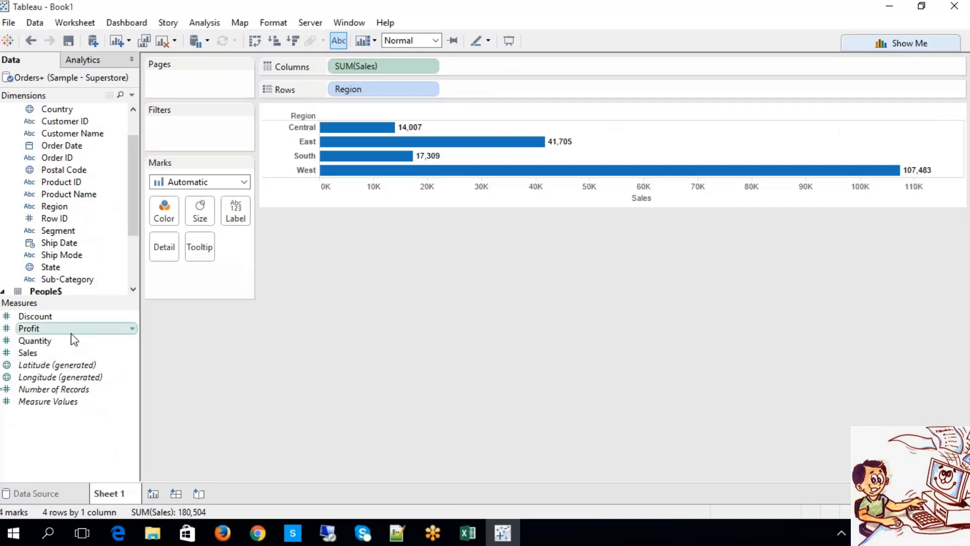
Start a filter on the Sales measure and go through its aggregation choices from Sum to Count (Distinct)
left_click(46, 353)
left_click_drag(83, 352, 202, 129)
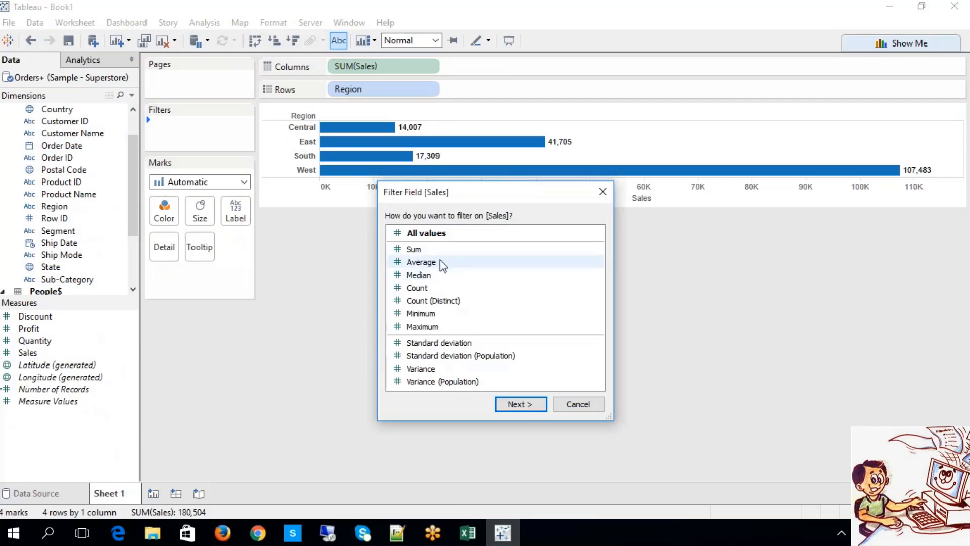
left_click(437, 251)
left_click(436, 261)
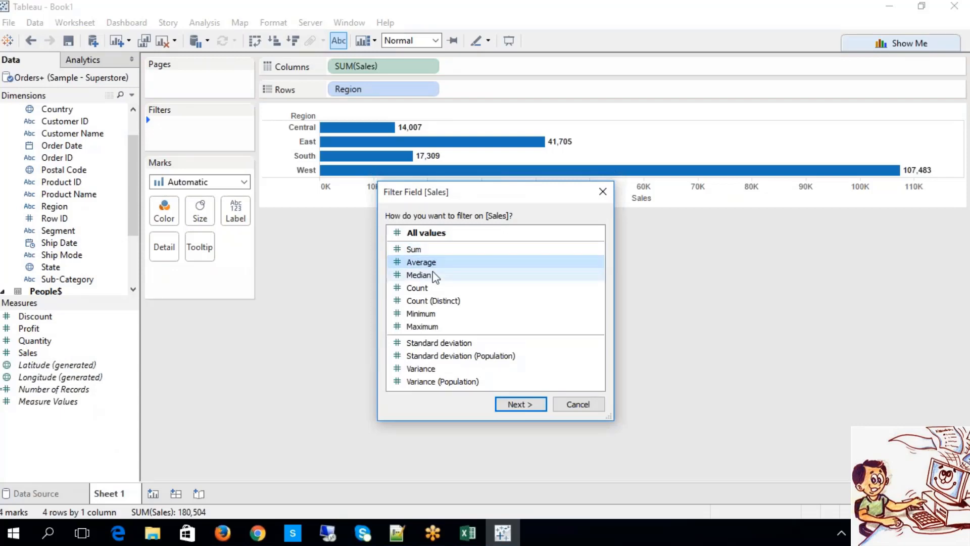
left_click(432, 275)
left_click(430, 286)
left_click(429, 302)
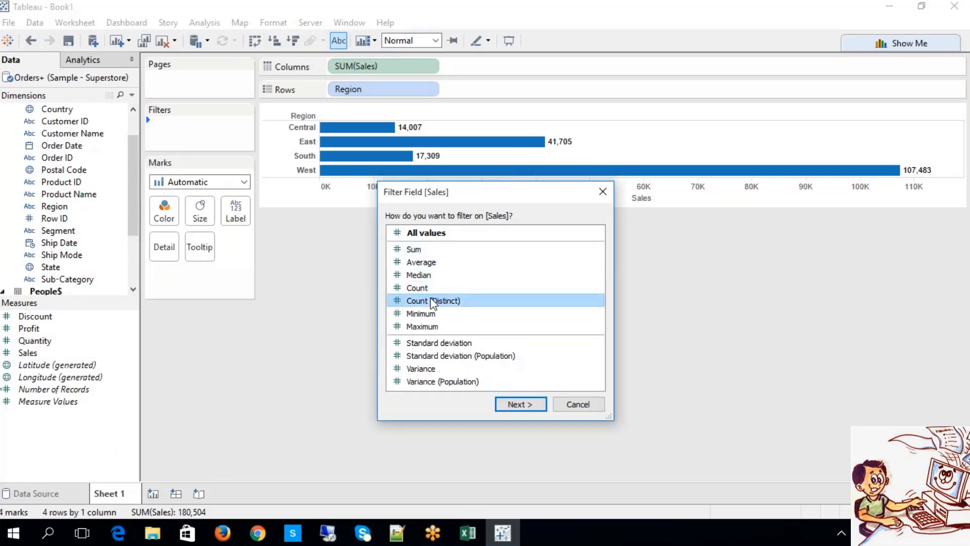
Filter on the Sum of Sales with an At least minimum of about 55,171
left_click(427, 251)
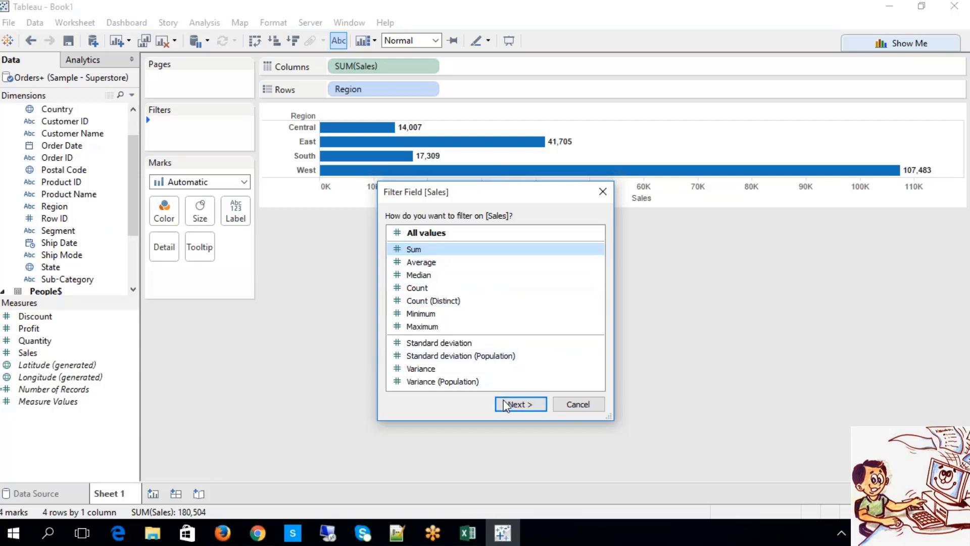
left_click(503, 402)
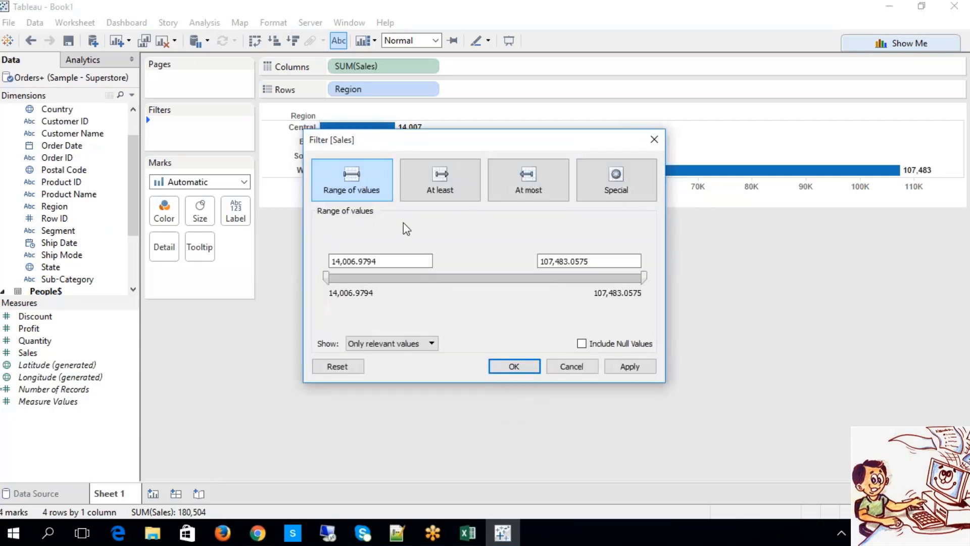
left_click(459, 182)
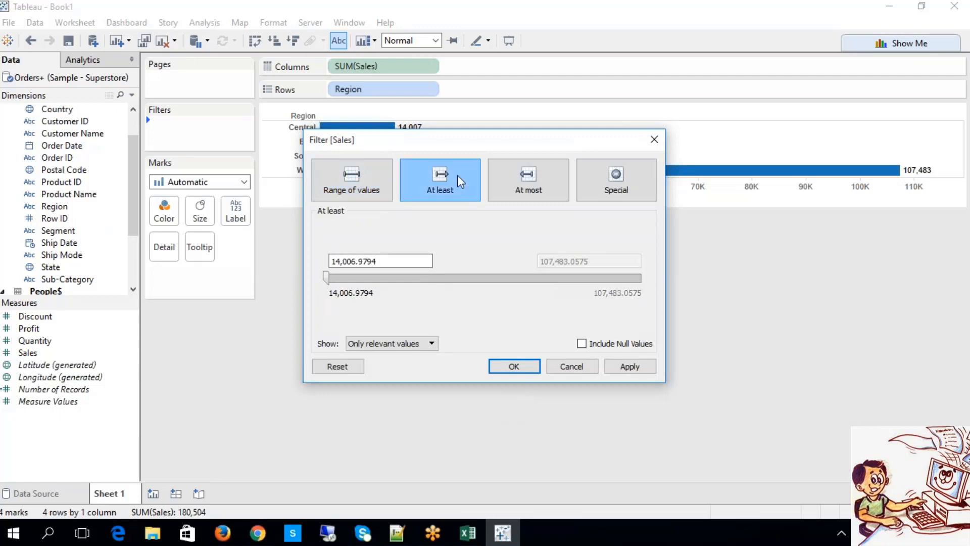
left_click_drag(327, 278, 461, 279)
left_click(514, 362)
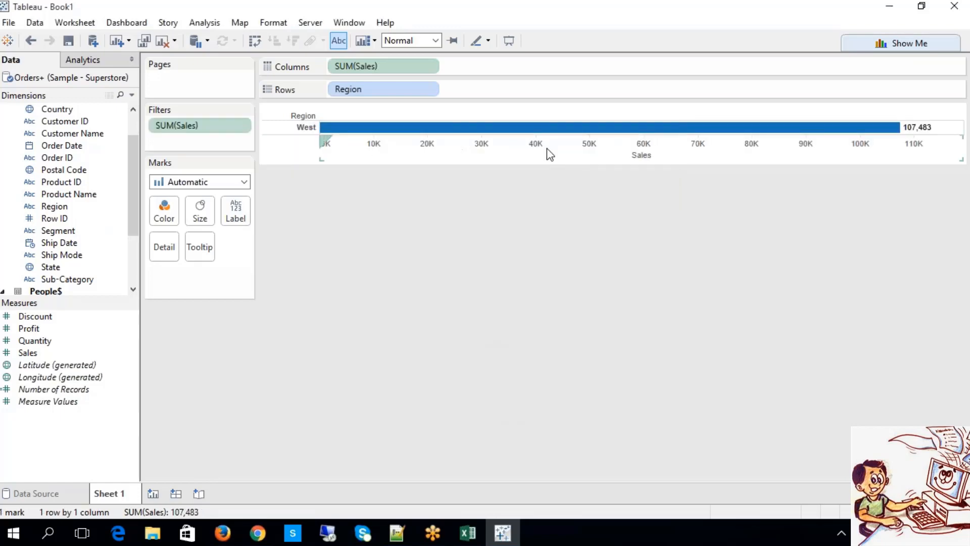
Edit the Sum of Sales filter to an At most maximum of about 75,109
right_click(180, 123)
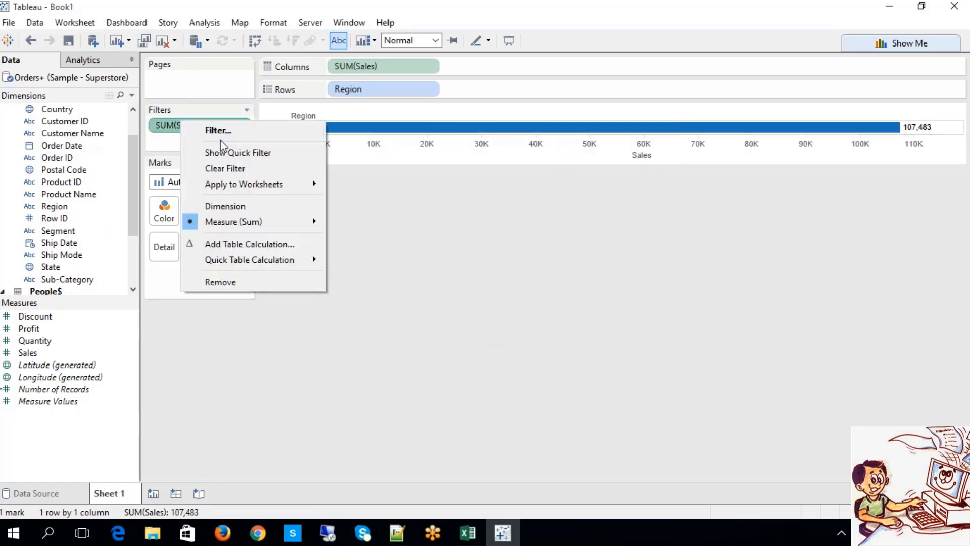
left_click(218, 132)
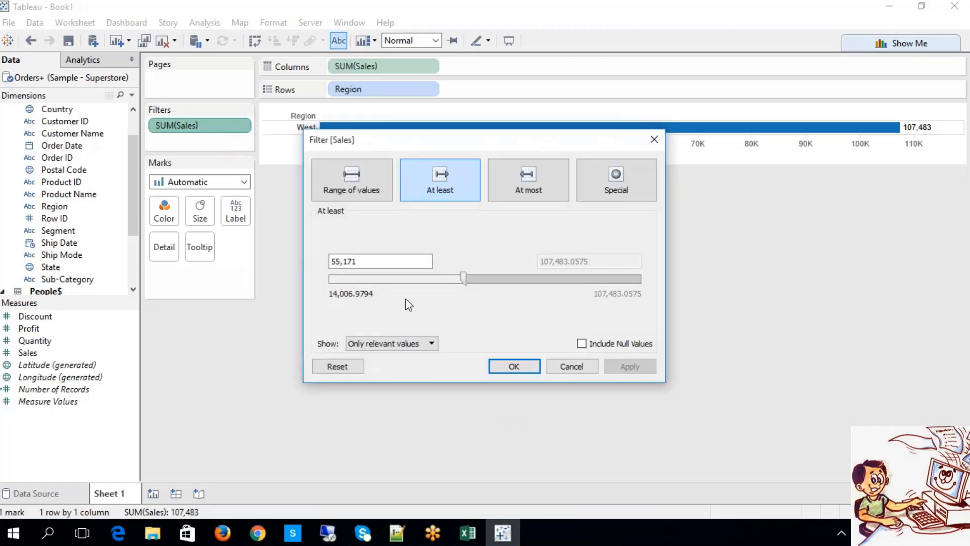
left_click(455, 276)
left_click_drag(463, 277, 320, 273)
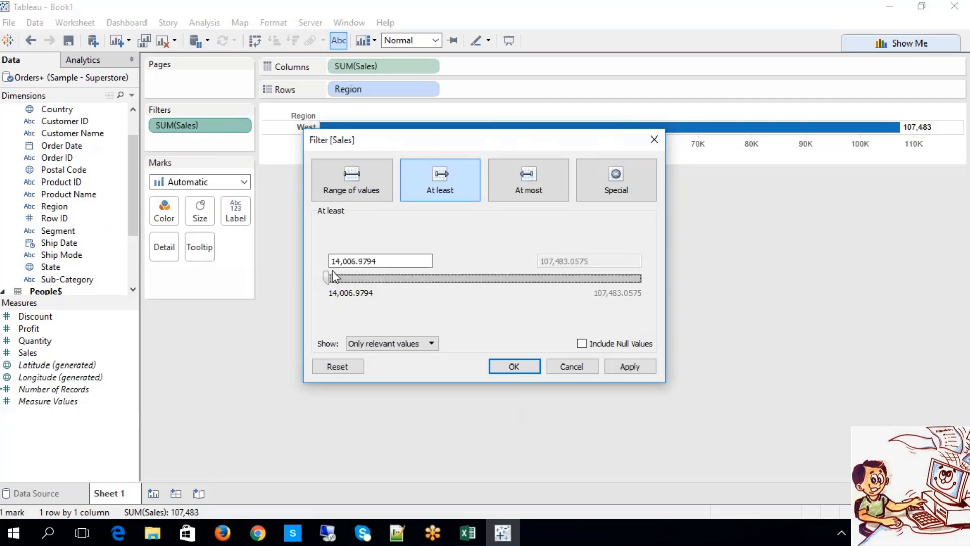
left_click(539, 181)
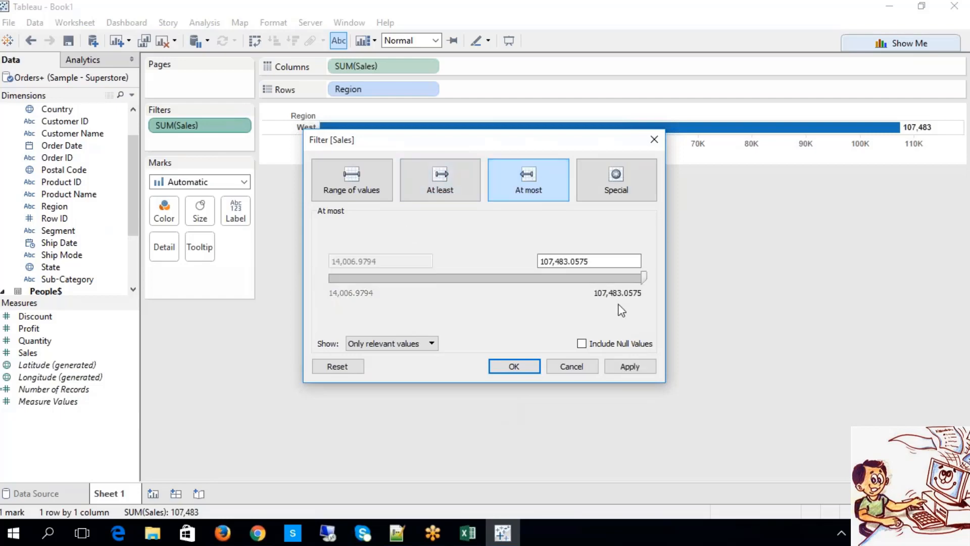
left_click_drag(641, 280, 537, 277)
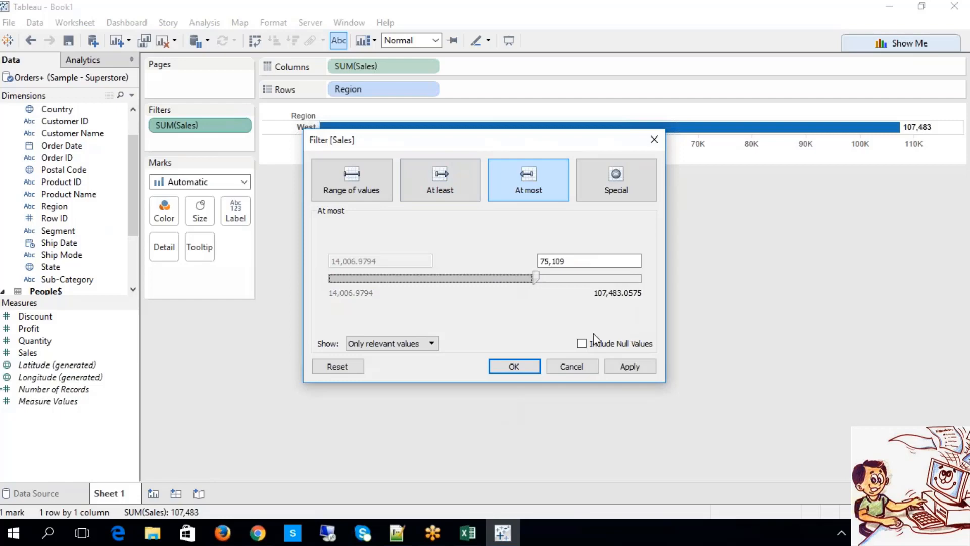
left_click(514, 365)
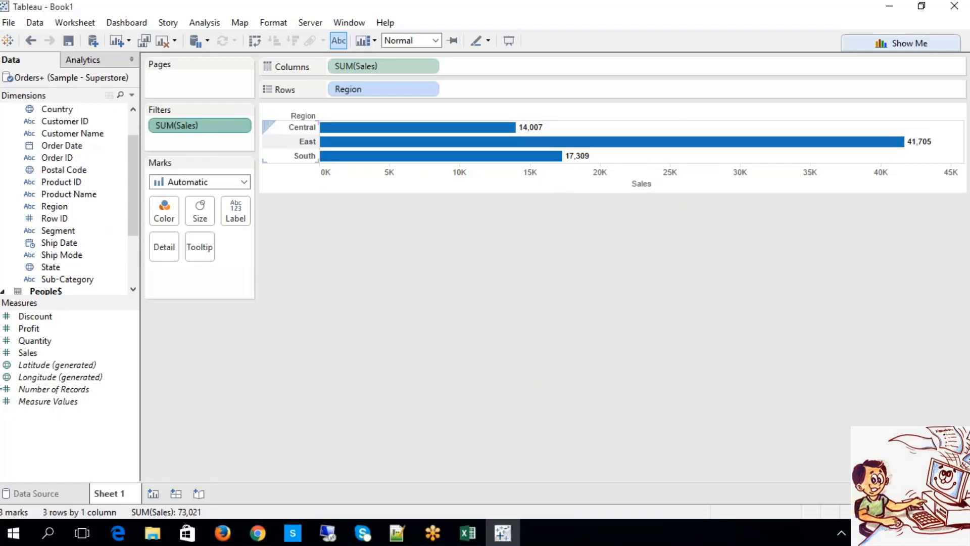
Look at the Special filter options, and apply a Range of values from about 42,307 to 75,109 to the Sum of Sales
right_click(228, 134)
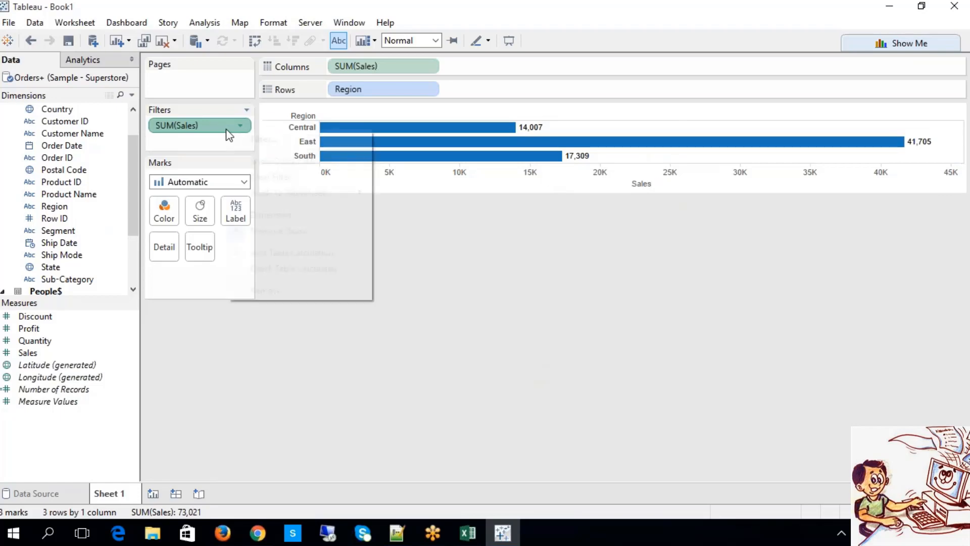
left_click(252, 139)
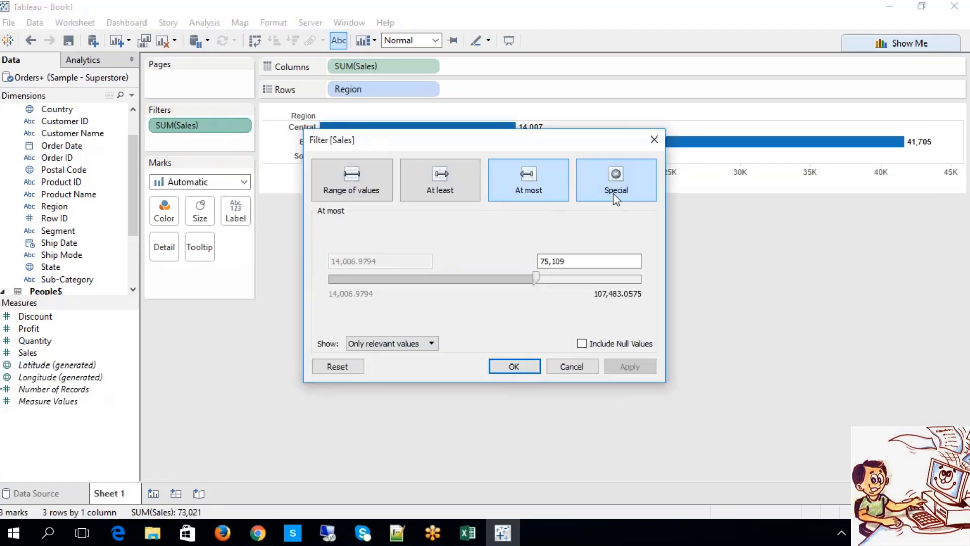
left_click(615, 195)
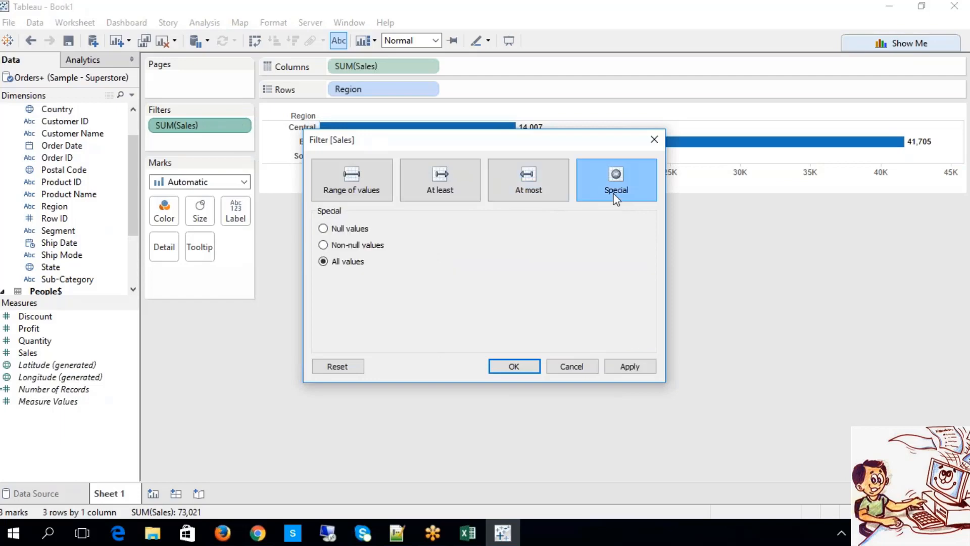
left_click(536, 198)
left_click(380, 197)
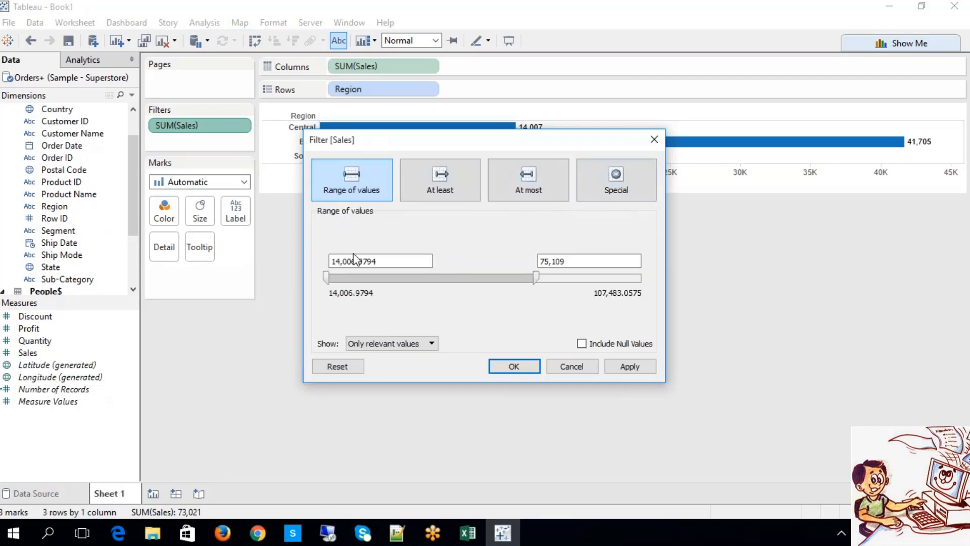
left_click_drag(322, 283, 420, 285)
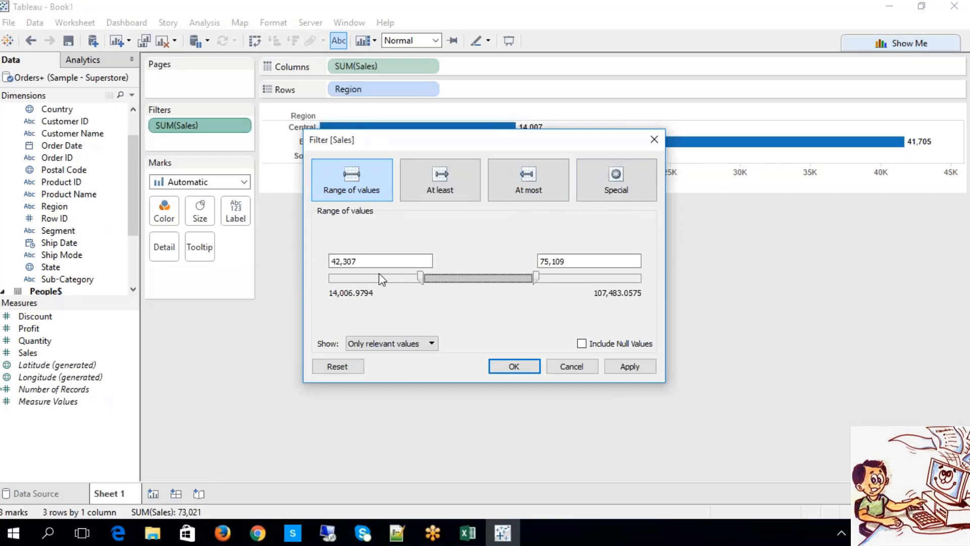
left_click(357, 261)
left_click(617, 260)
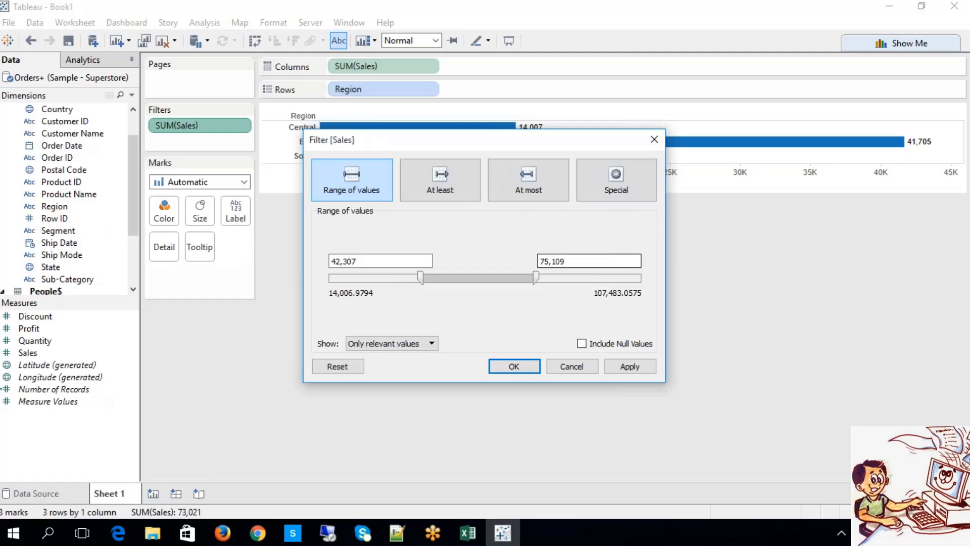
left_click(631, 366)
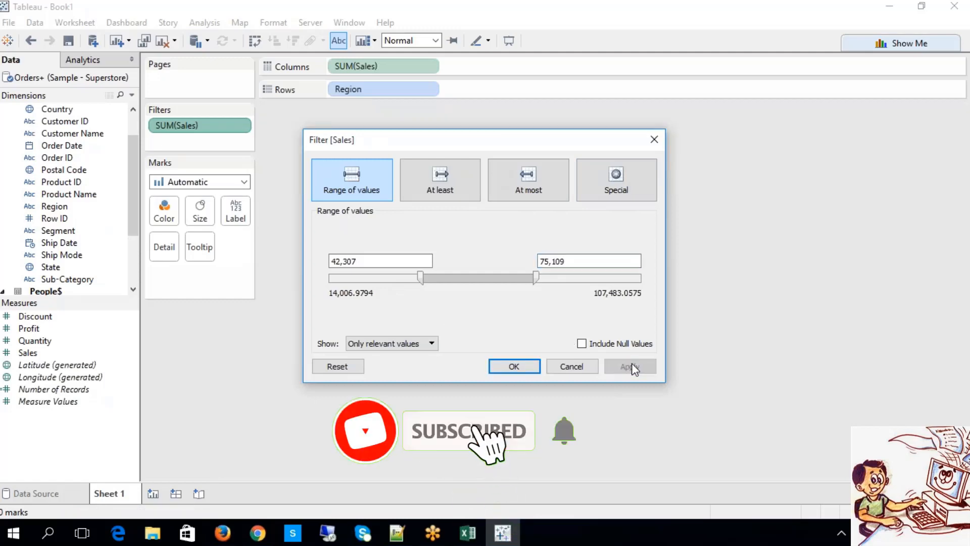
Lower the Sales range minimum to about 20,868 and raise its maximum to about 91,403 and then about 101,480, applying each change
left_click_drag(436, 142, 439, 190)
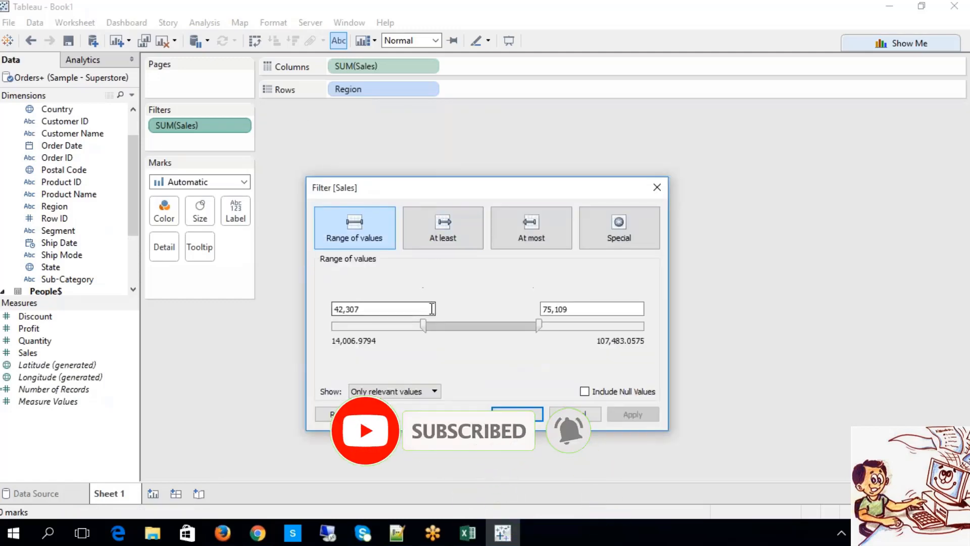
left_click_drag(423, 326, 352, 326)
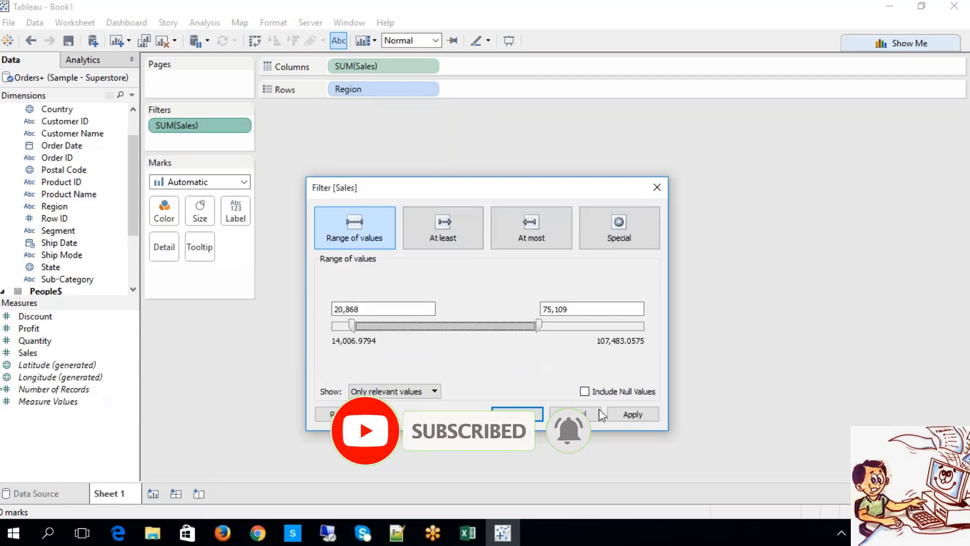
left_click(624, 413)
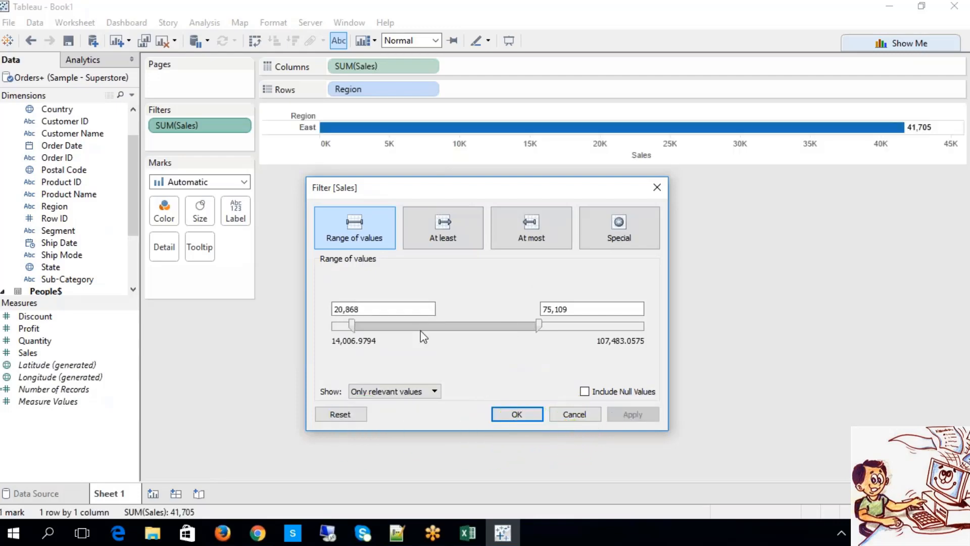
left_click_drag(539, 326, 593, 326)
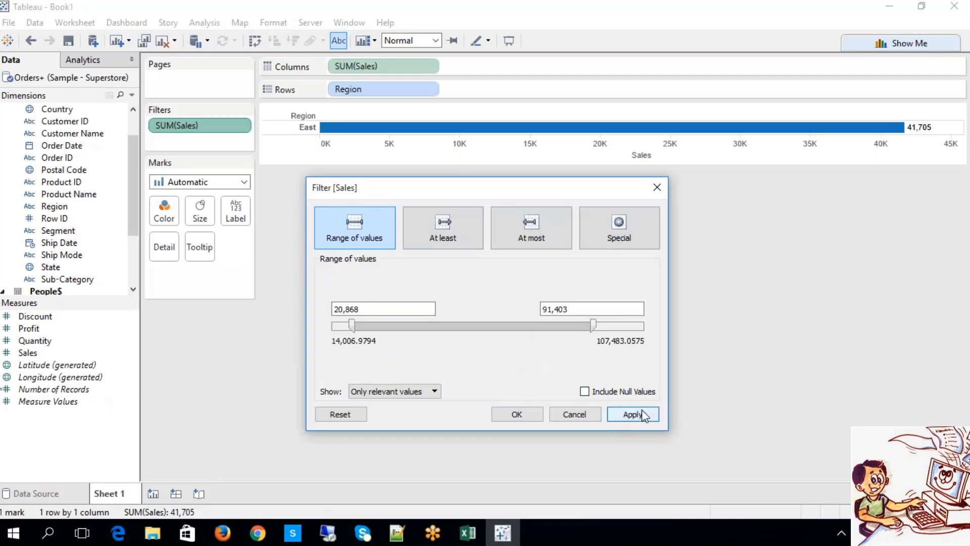
left_click(632, 414)
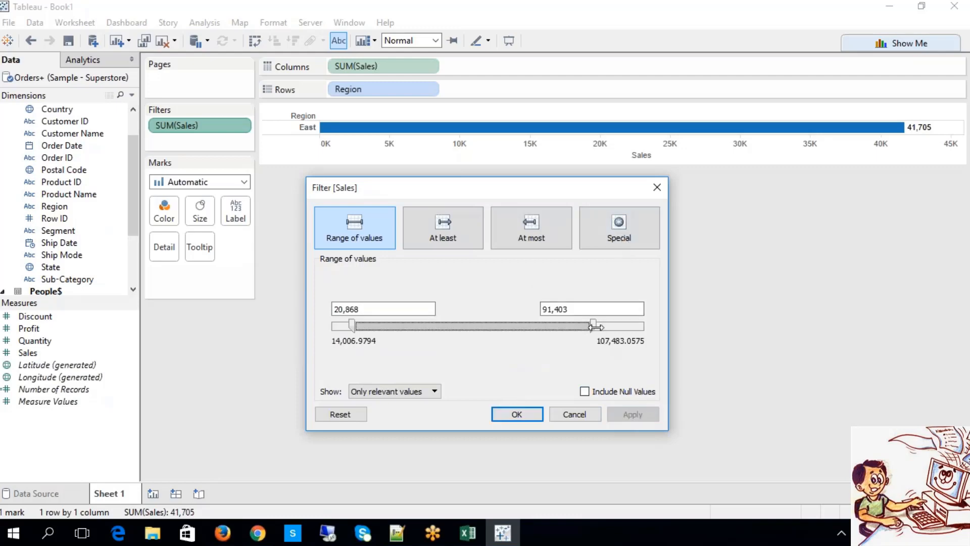
left_click_drag(595, 327, 627, 326)
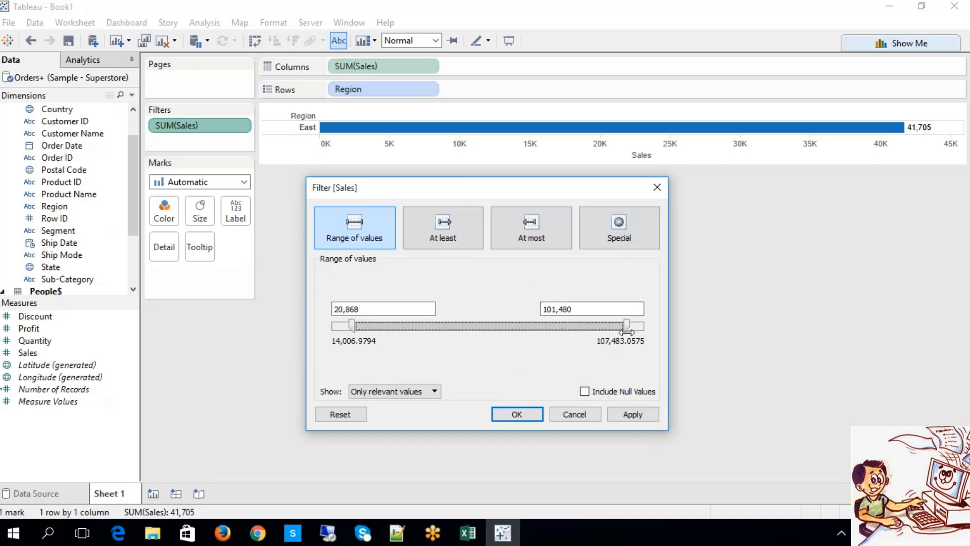
left_click(632, 411)
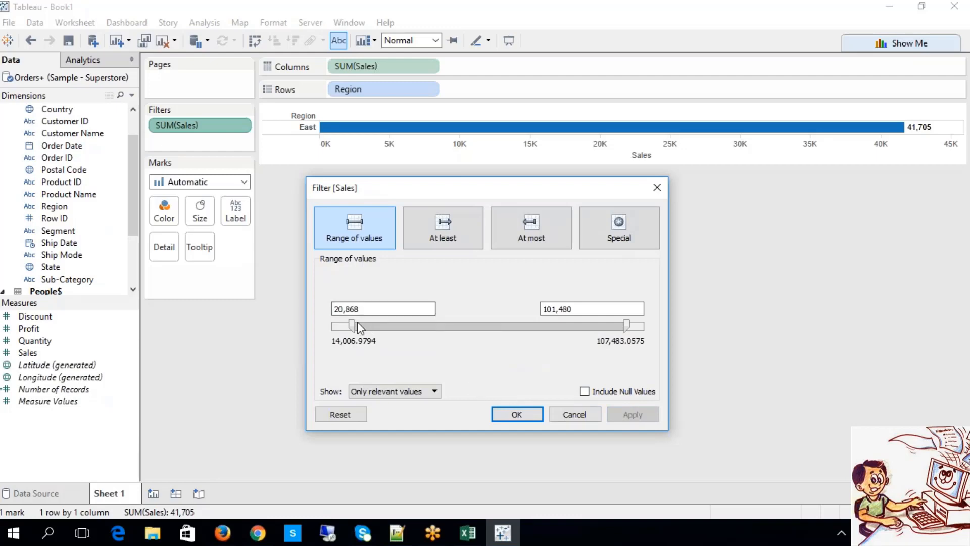
Widen the Sales range back to its full extent, 14,006.9794 to 107,483.0575, and remove the Sum of Sales filter
left_click_drag(352, 326, 265, 324)
left_click(632, 410)
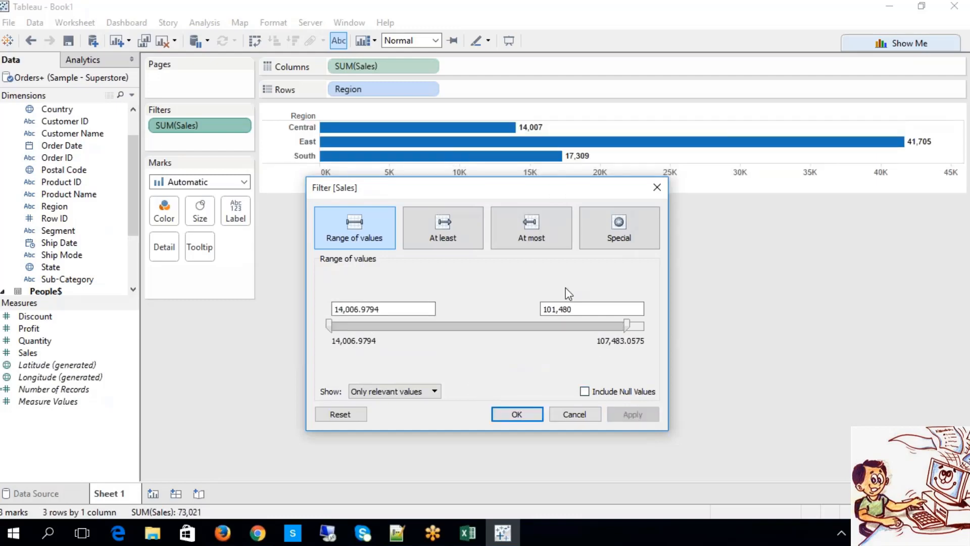
left_click(624, 324)
key("End")
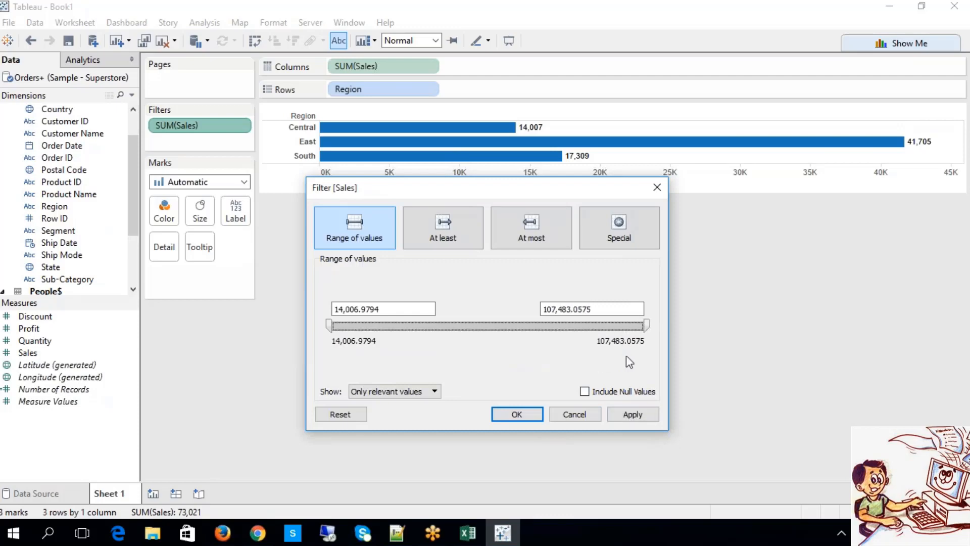
left_click(533, 418)
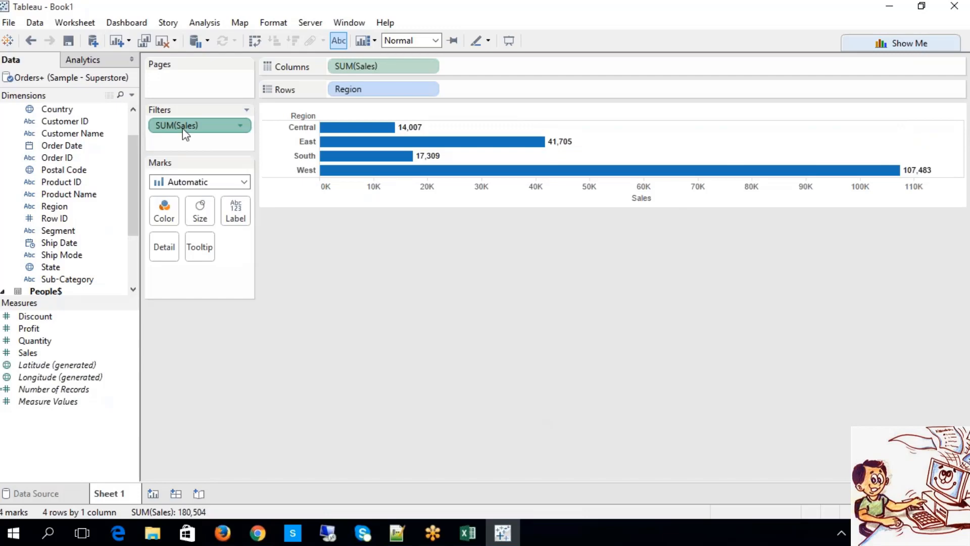
key("Delete")
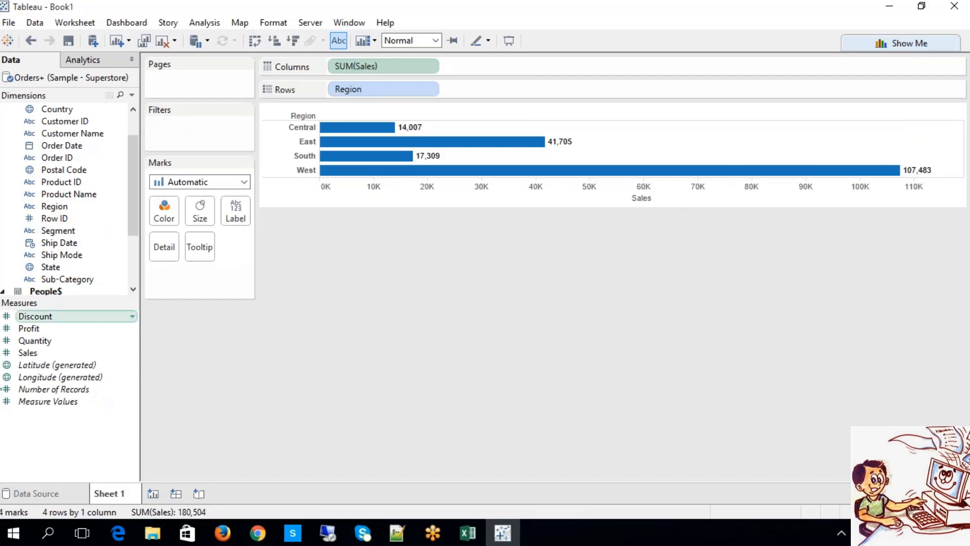
Start a filter on the Maximum of Sales, compare its Range of values, At least, At most and Special options, and cancel it
left_click_drag(45, 352, 201, 144)
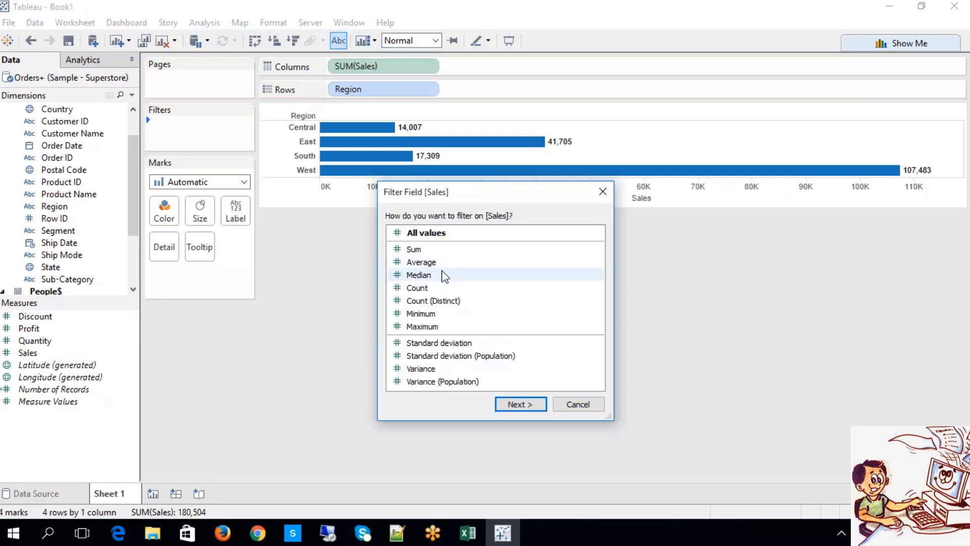
left_click(427, 275)
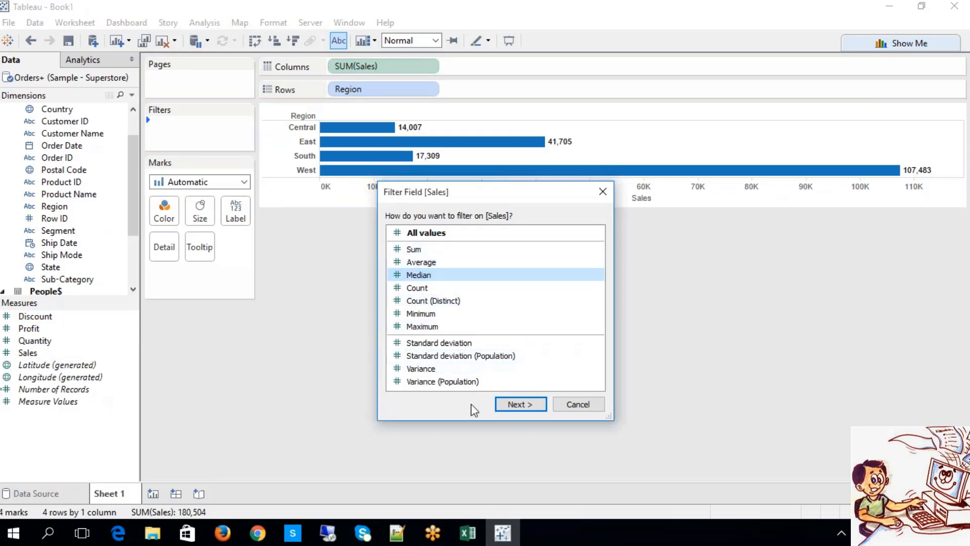
left_click(440, 327)
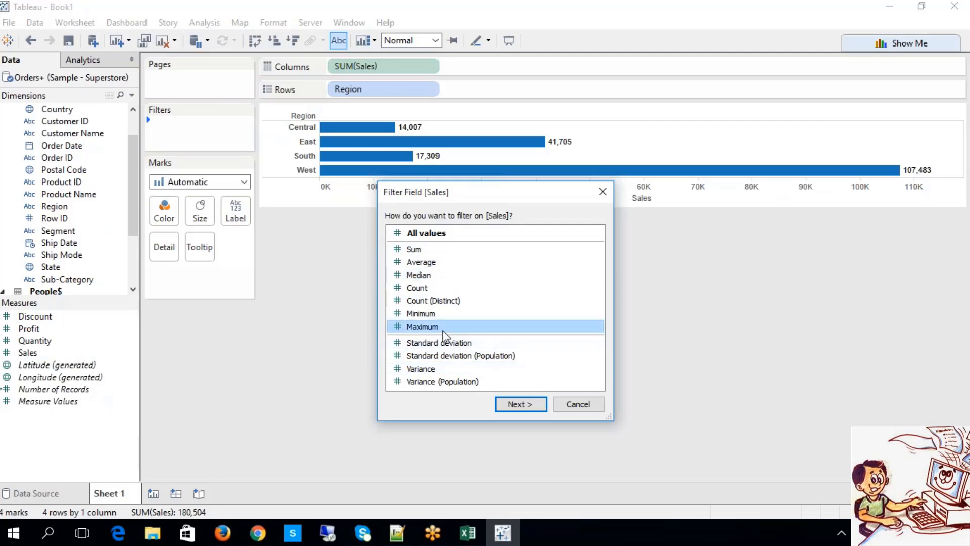
left_click(512, 406)
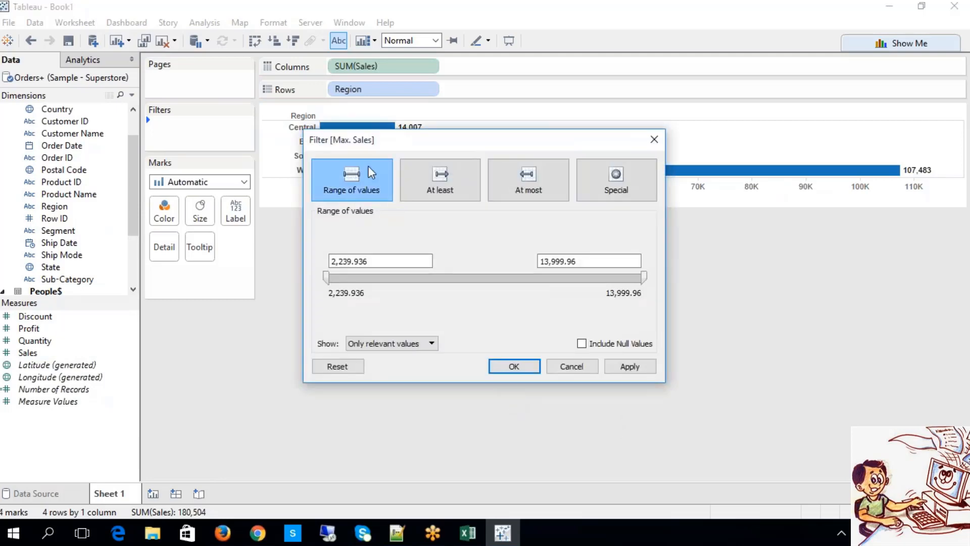
left_click(441, 193)
left_click(554, 195)
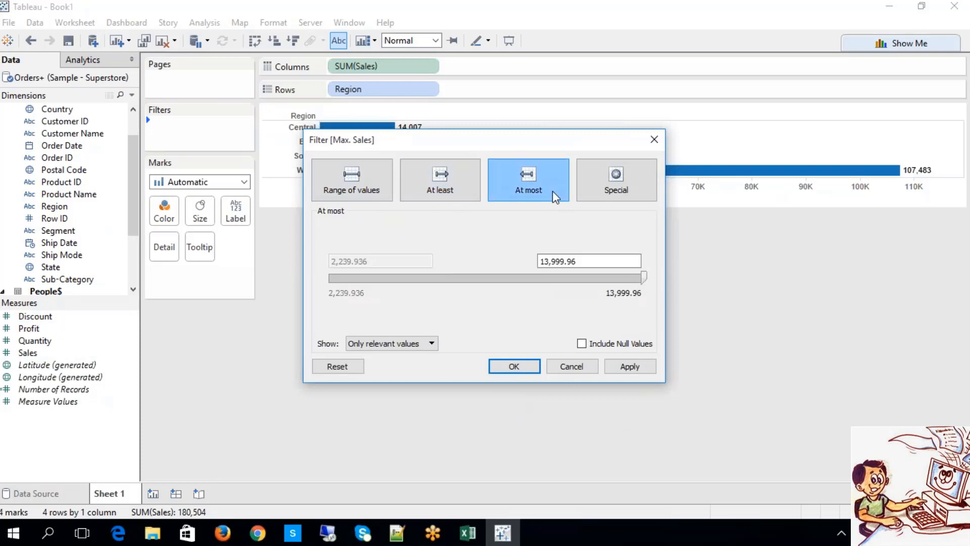
left_click(613, 194)
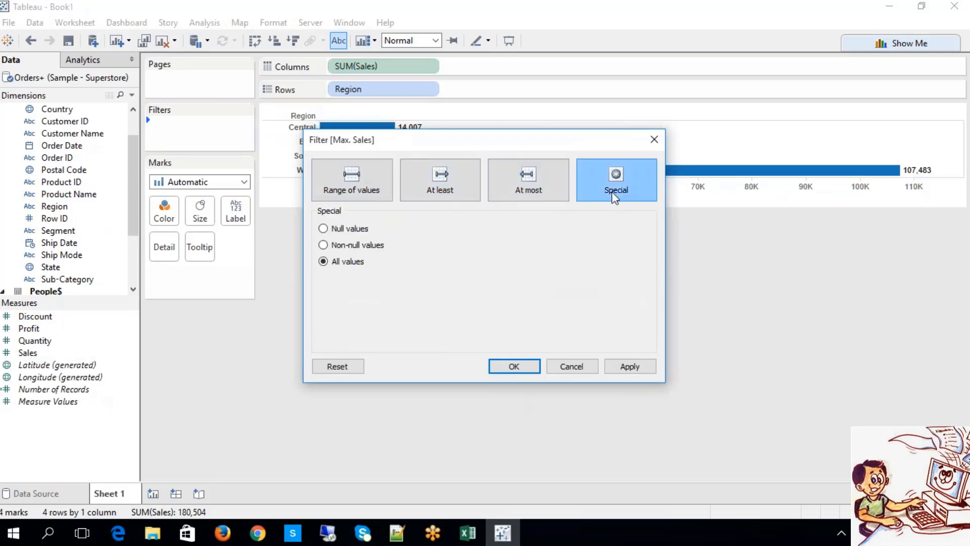
left_click(344, 182)
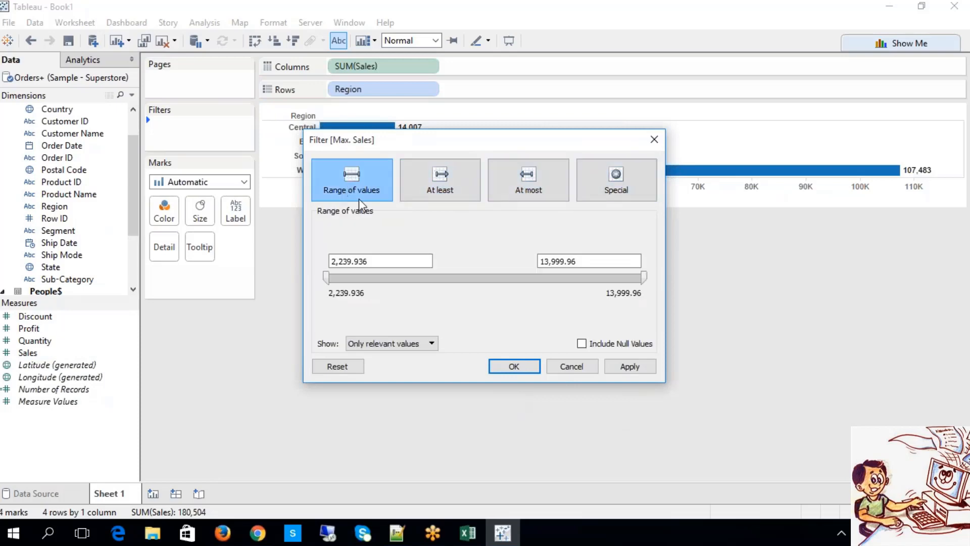
left_click(569, 364)
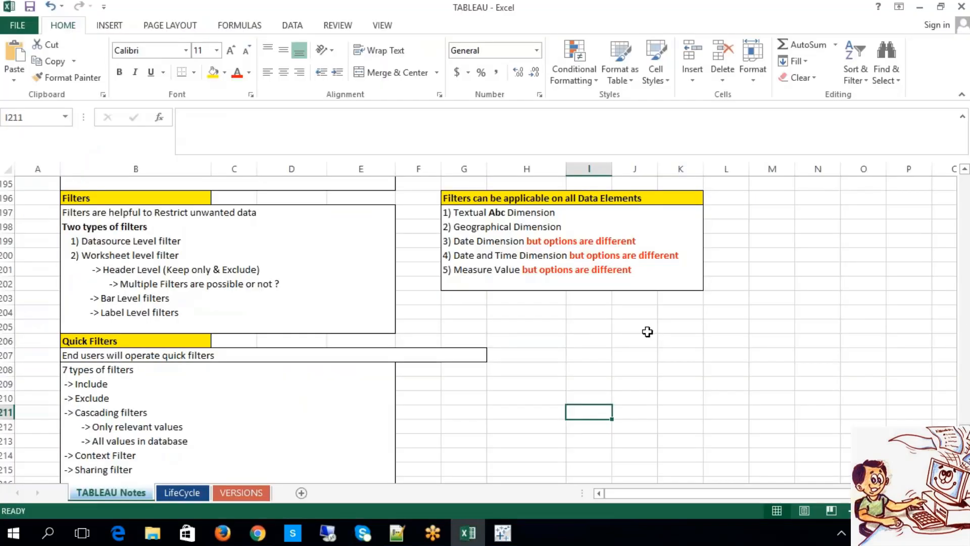
Review the filter notes in Excel, switch back to Tableau and open the Show Me chart choices
left_click_drag(530, 470, 485, 414)
left_click(484, 414)
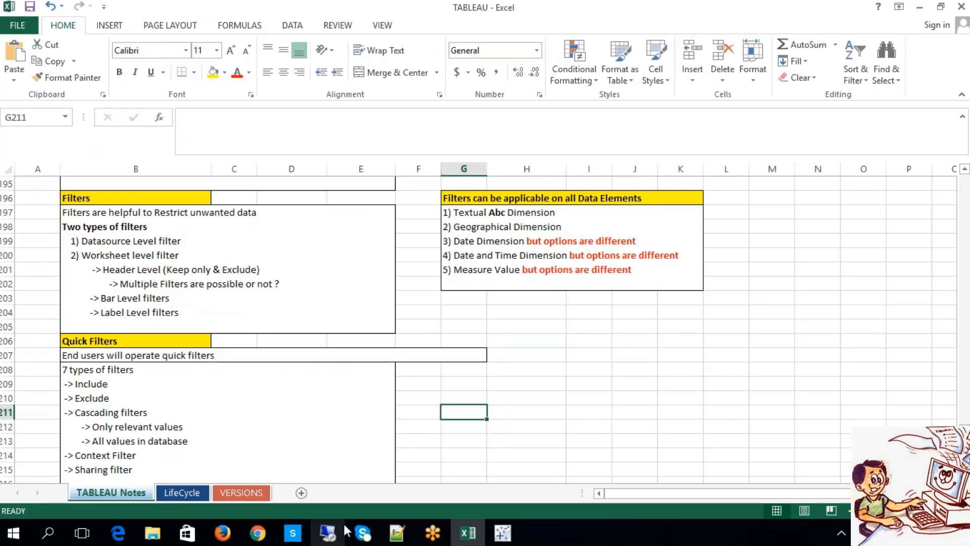
left_click(502, 532)
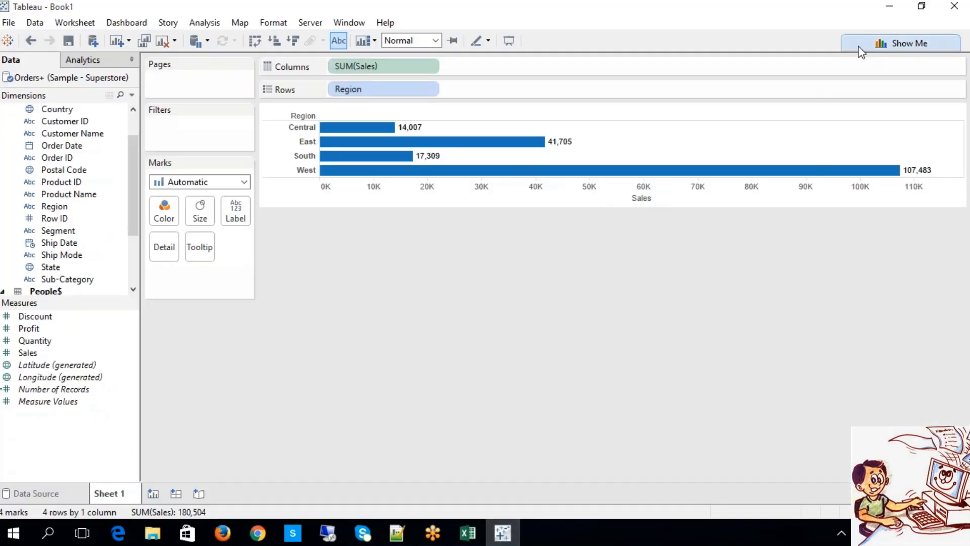
left_click(890, 43)
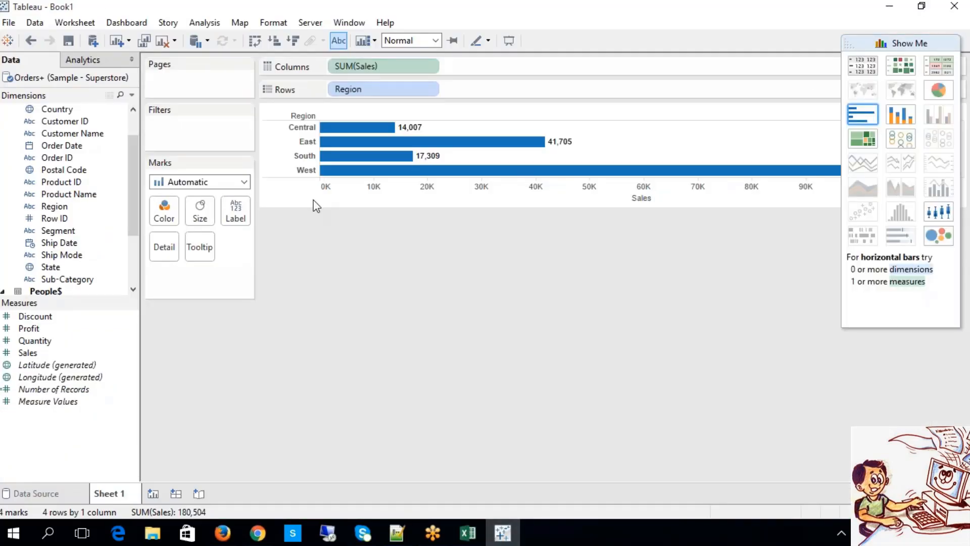
Look at the quick filter option for the Region field on Rows, dismiss it, and switch to the Quick Filters notes in Excel
right_click(347, 96)
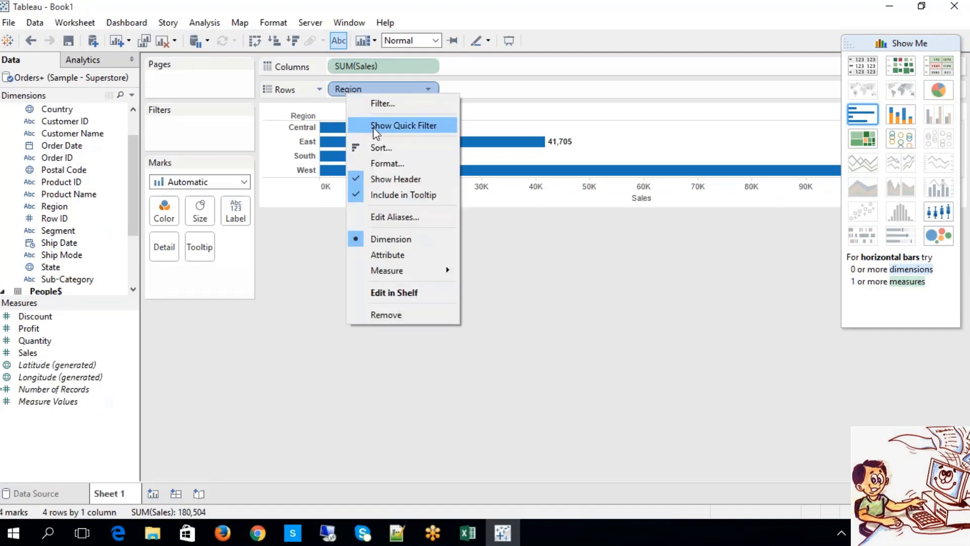
left_click(611, 295)
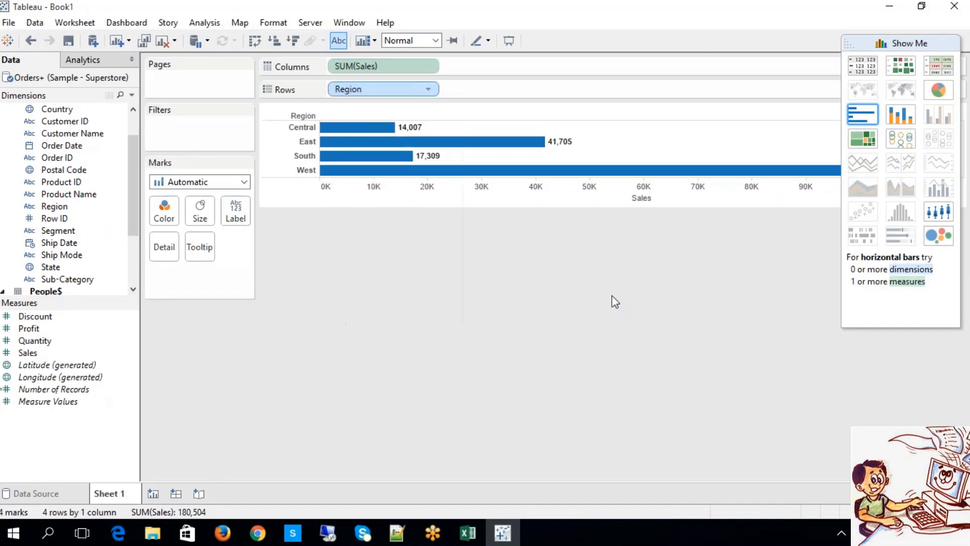
left_click(889, 6)
left_click(353, 400)
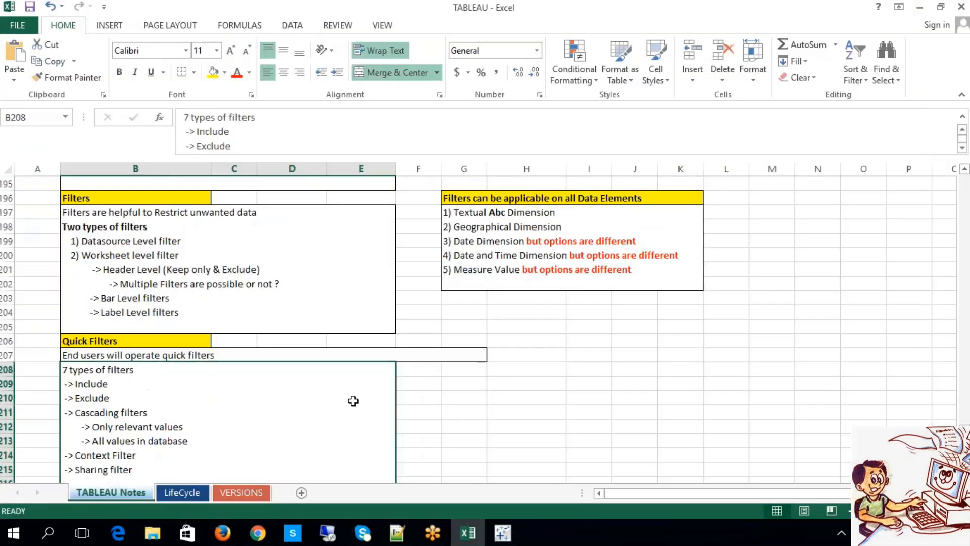
Examine the quick filter types in the notes, highlighting Sharing filter and the lines from Cascading filters to Sharing filter
left_click(709, 364)
scroll(161, 398, "down", 2)
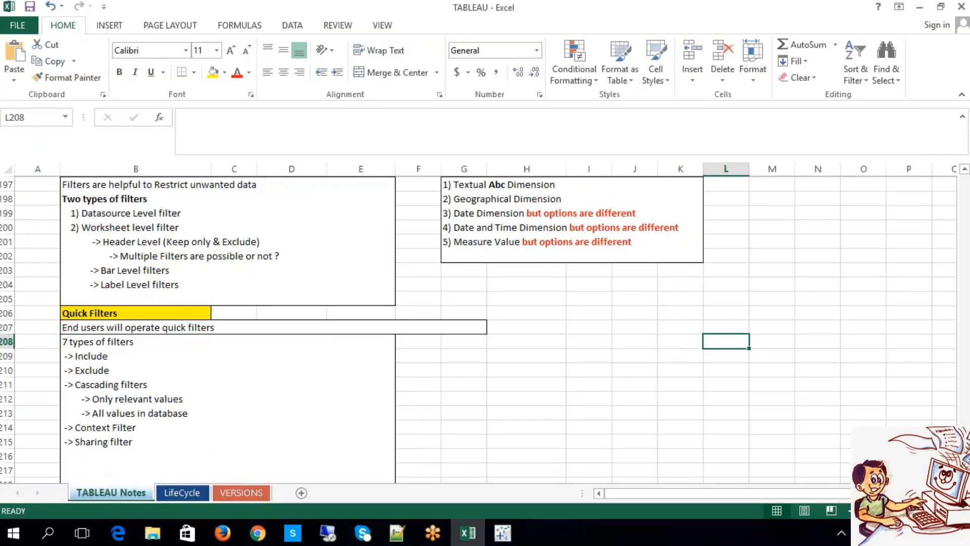
double_click(161, 398)
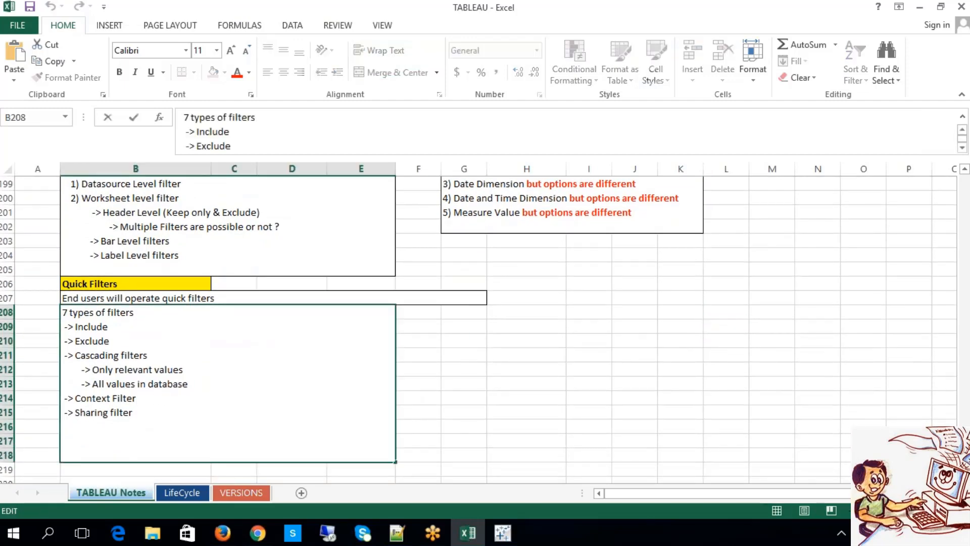
left_click_drag(136, 398, 170, 407)
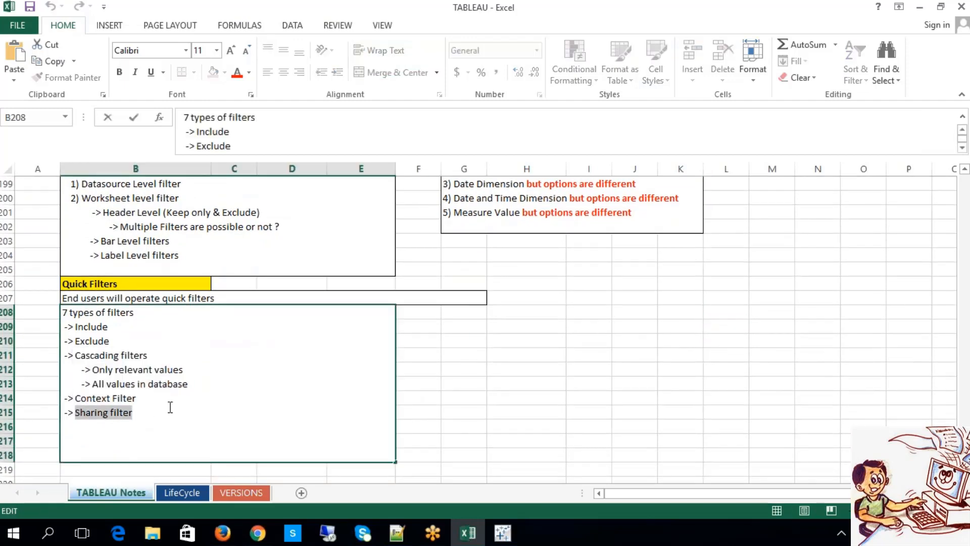
left_click(207, 418)
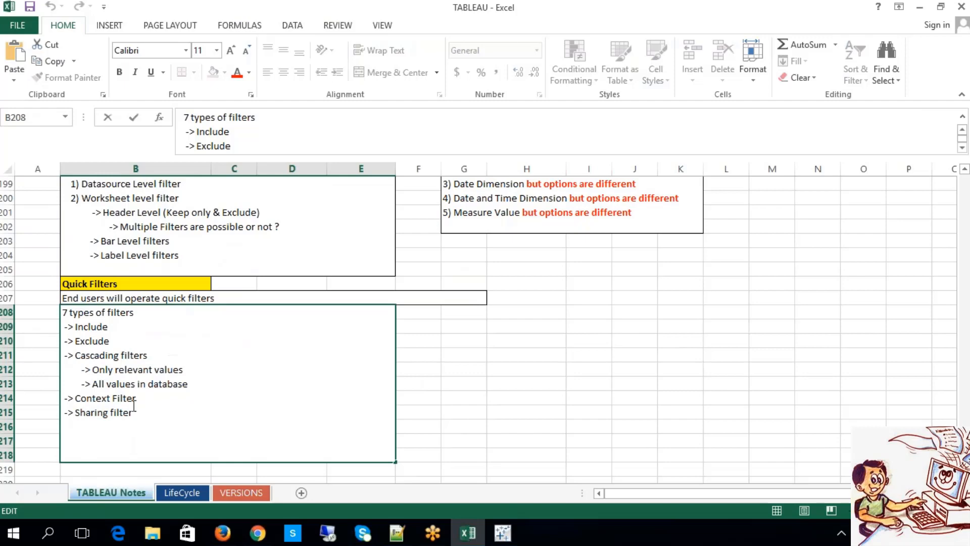
left_click_drag(133, 409, 61, 357)
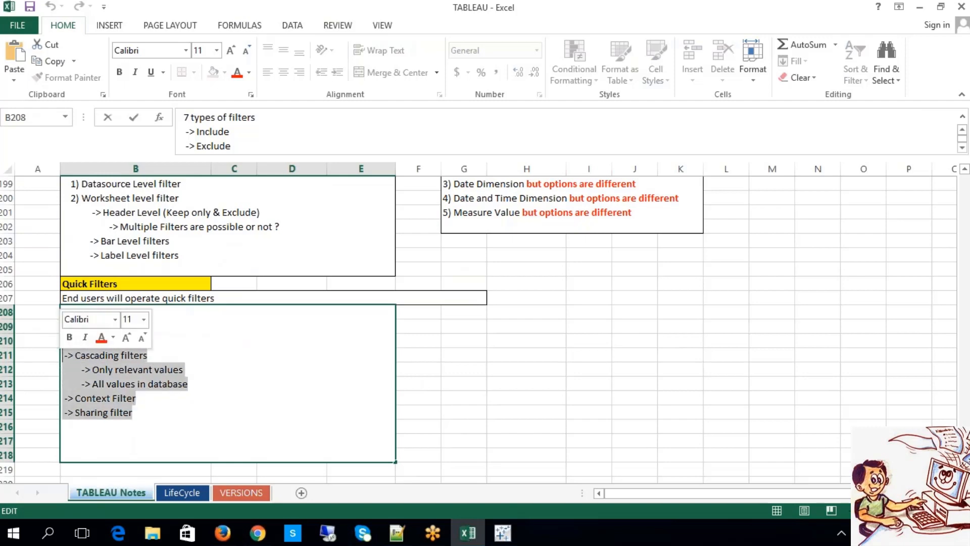
left_click(538, 452)
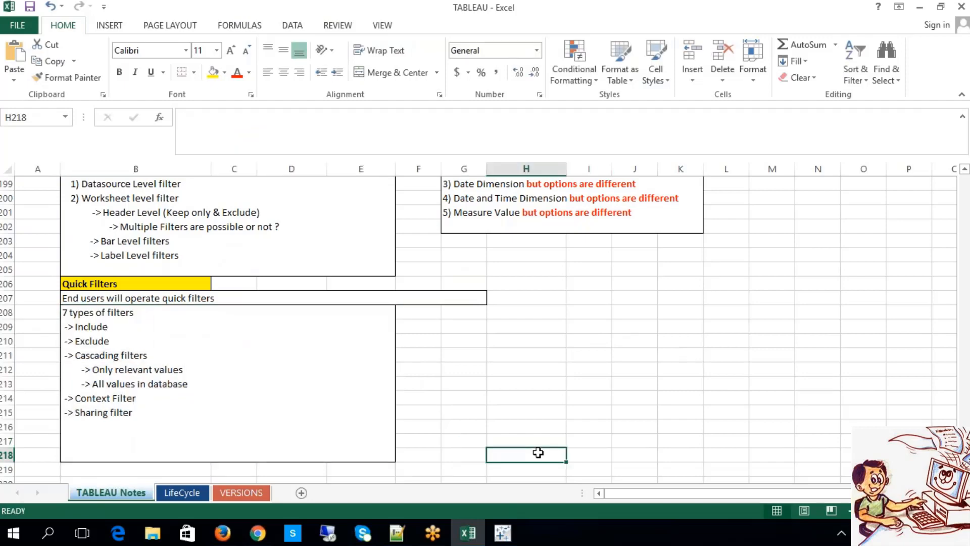
Review the notes on data source and worksheet level filters alongside the list of quick filter types
left_click(382, 222)
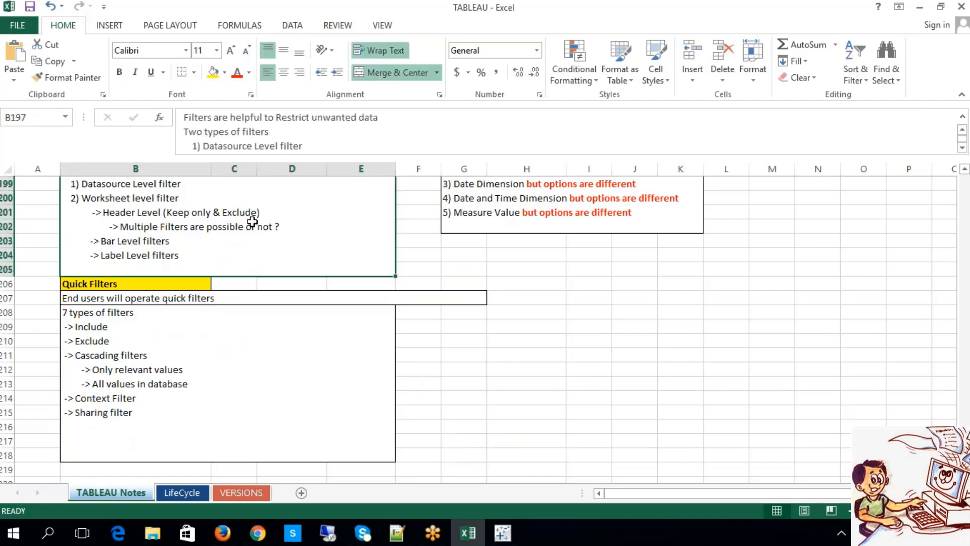
left_click(146, 396)
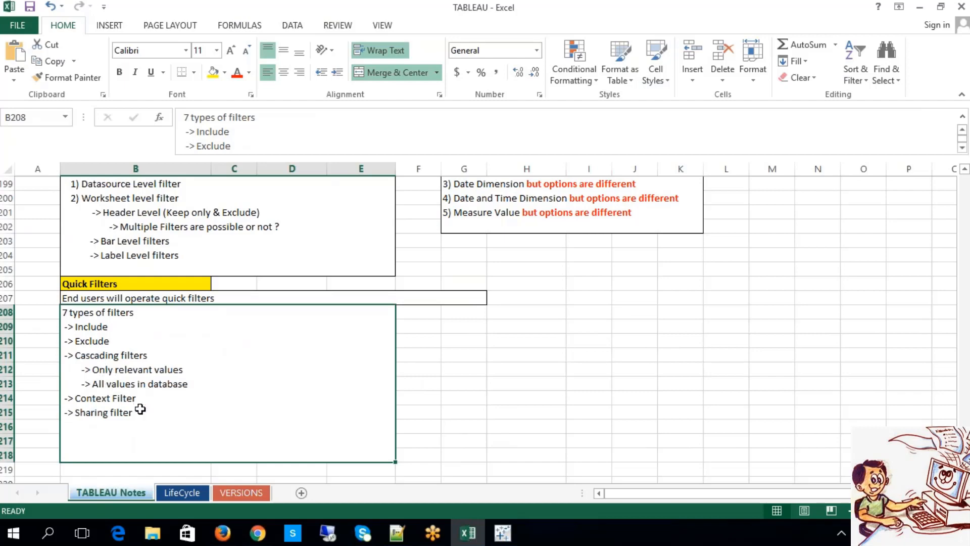
left_click(559, 387)
left_click(743, 324)
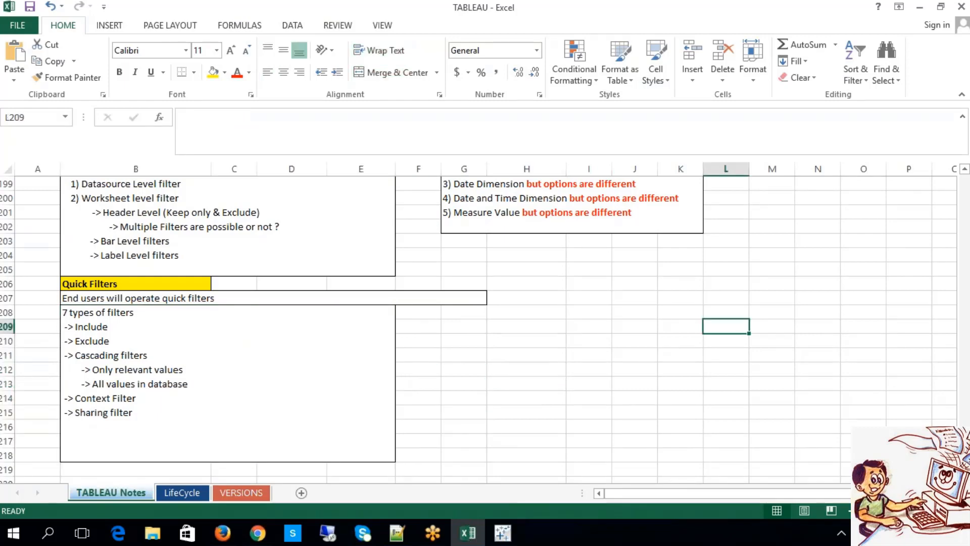